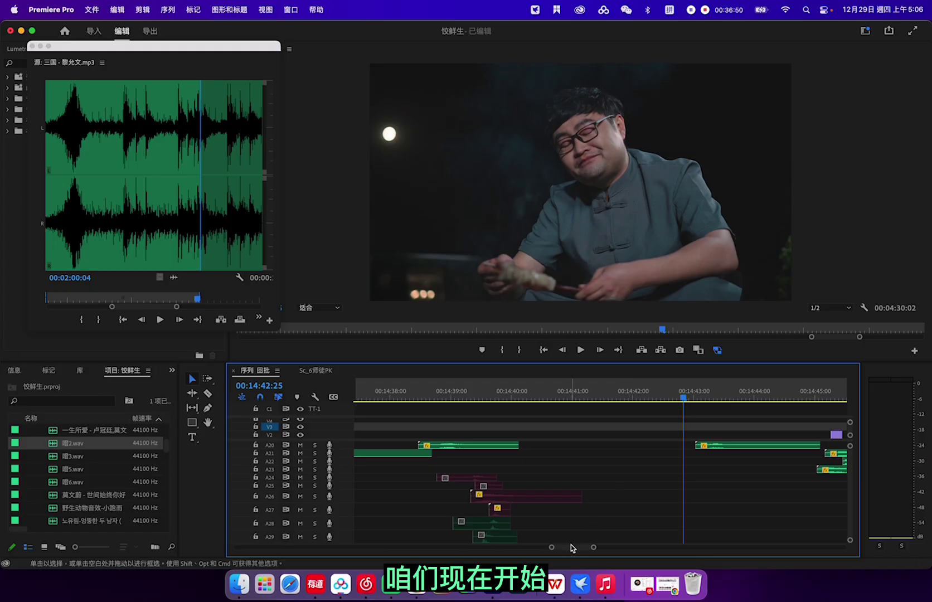
Play the meat-toss shots from 00:14:42:25 to about 00:14:45:03 to review their throwing sound effects
scroll(572, 549, right, 5)
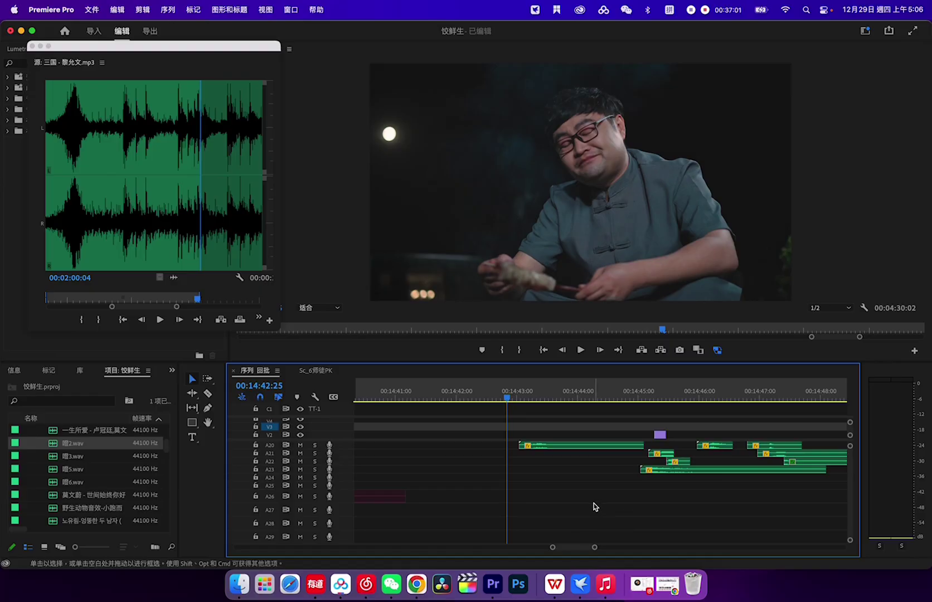
scroll(593, 506, up, 3)
scroll(574, 521, up, 1)
key(space)
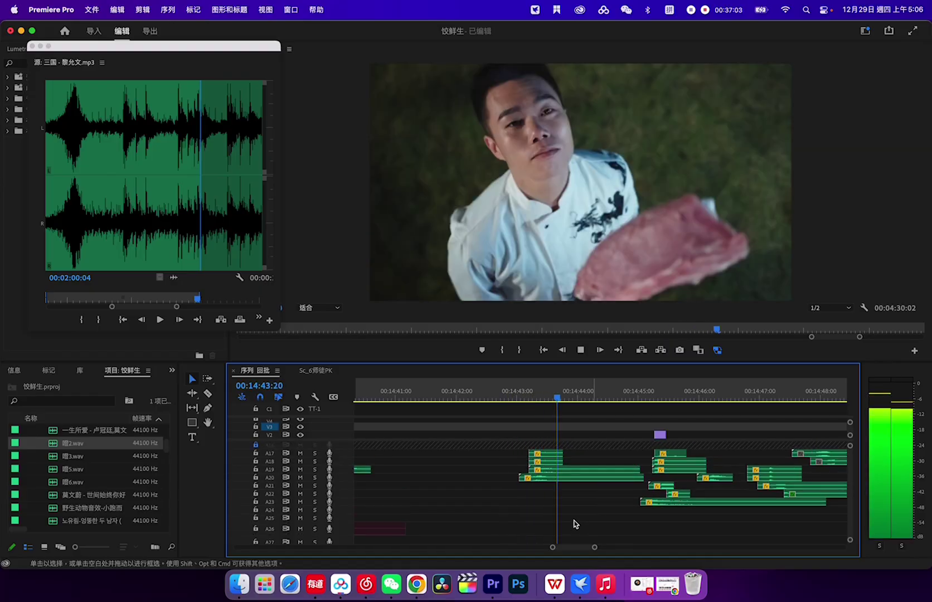
key(space)
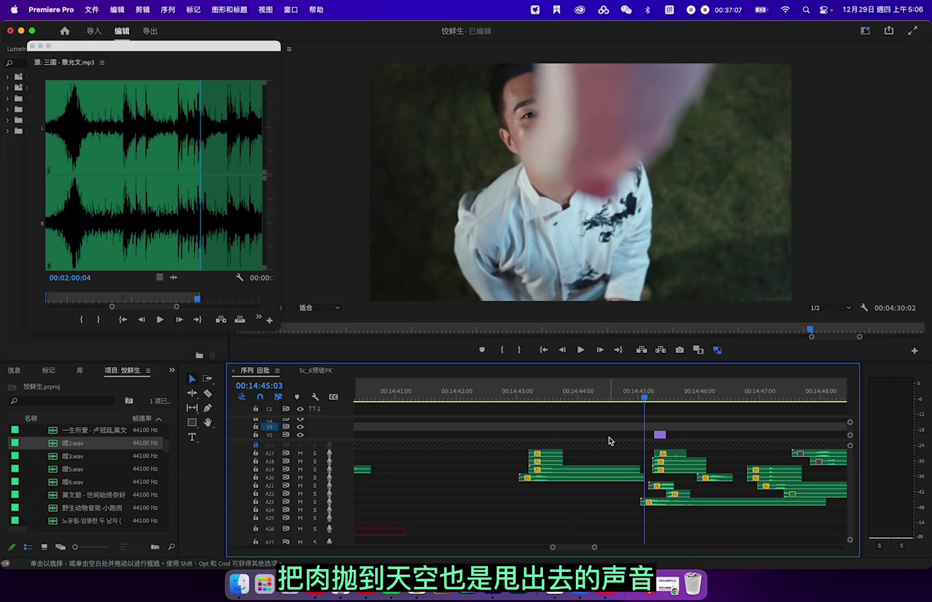
Replay the meat-toss shots from 00:14:43:02 and return the playhead to 00:14:43:12
key(minus)
key(minus)
key(minus)
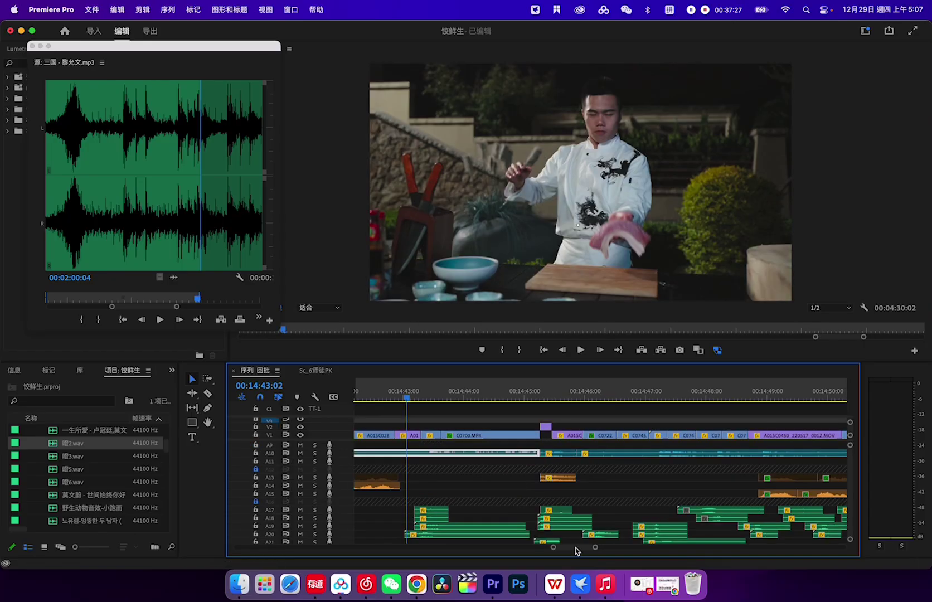
scroll(495, 499, down, 1)
key(space)
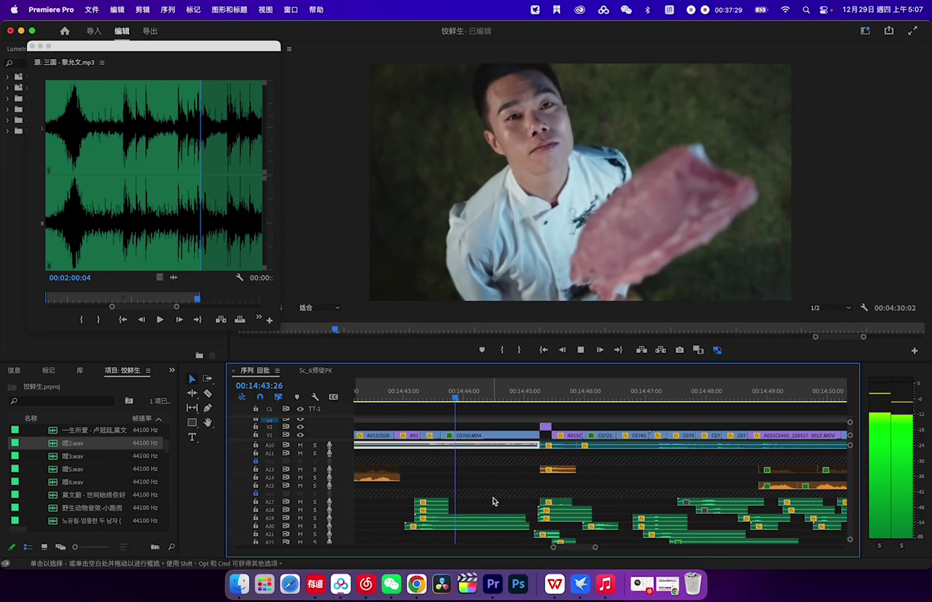
key(space)
key(equal)
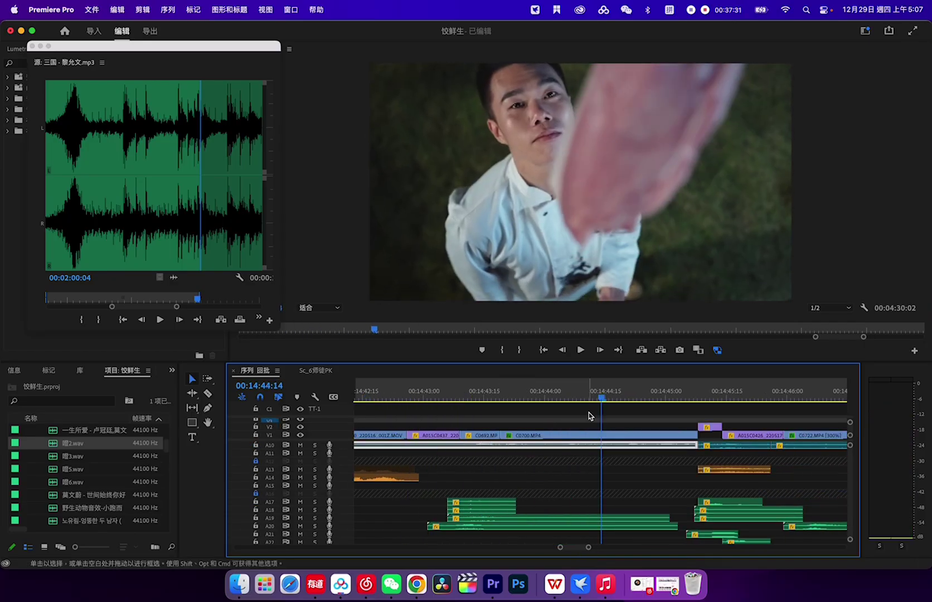
drag(596, 399, 471, 399)
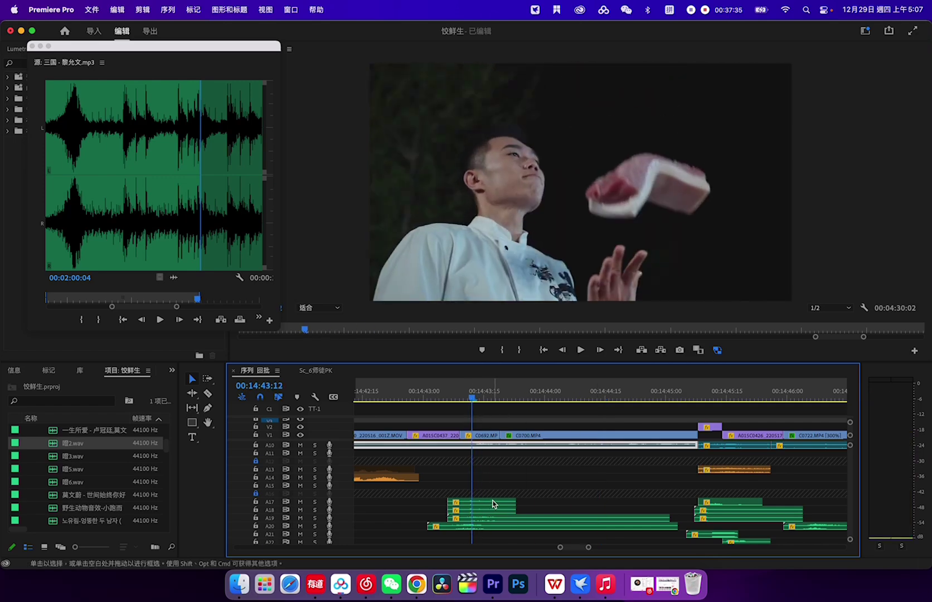
Open the WSH-cloth-shirt-whoosh.wav clip from track A17 in the source monitor and audition its marked section
click(493, 504)
double_click(493, 505)
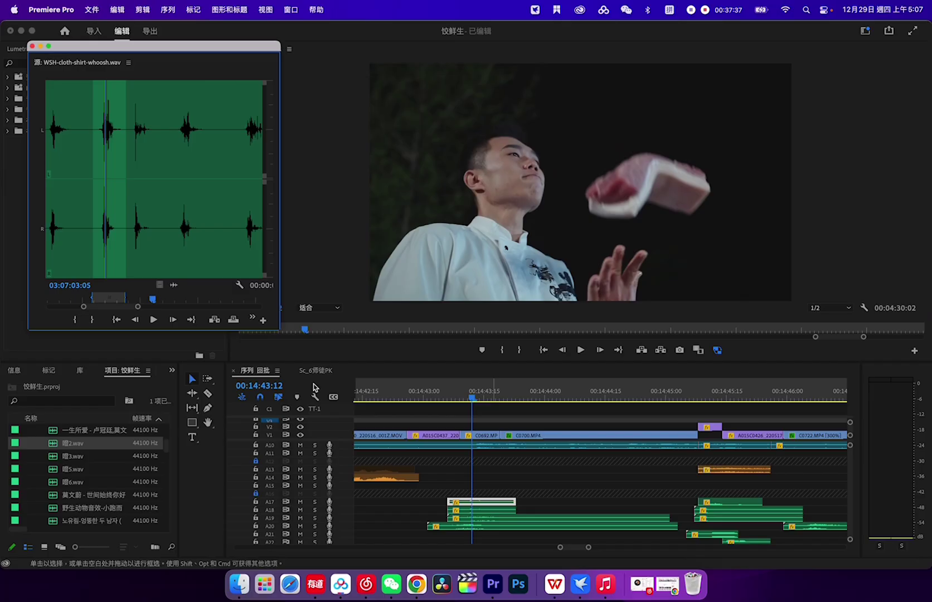
key(space)
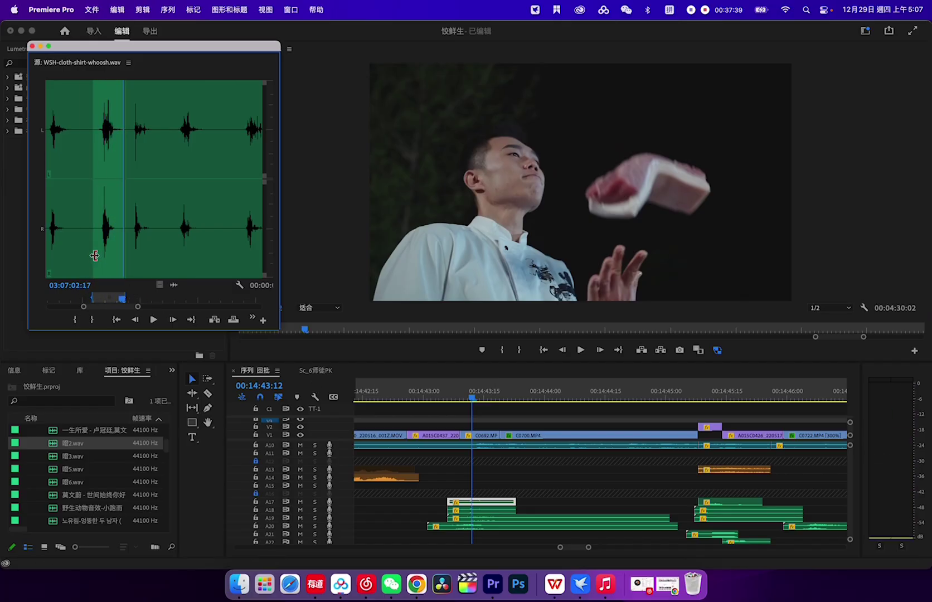
key(space)
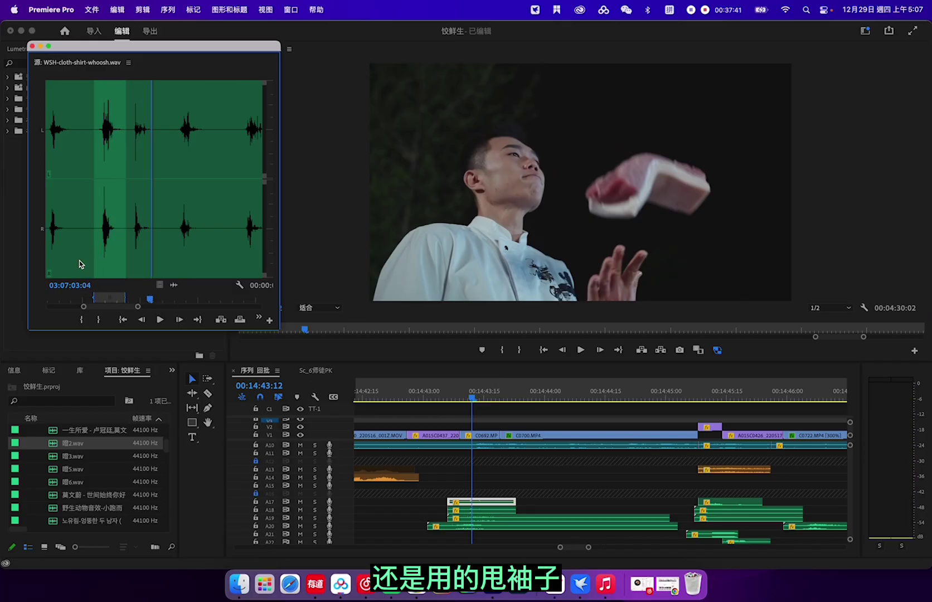
click(99, 300)
key(space)
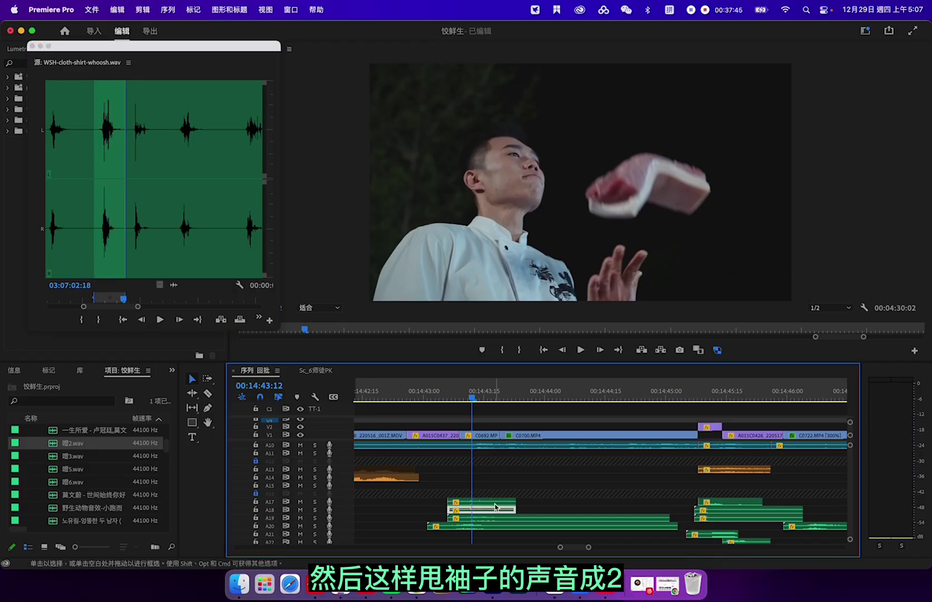
Solo the two whoosh tracks A17 and A18, and audition the toss with only A17 soloed
drag(517, 507, 526, 507)
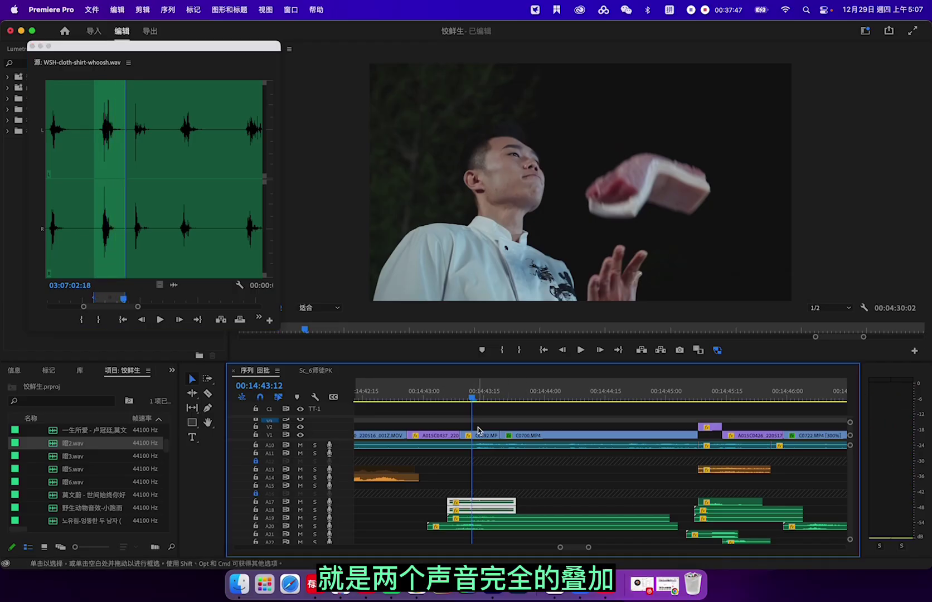
click(314, 509)
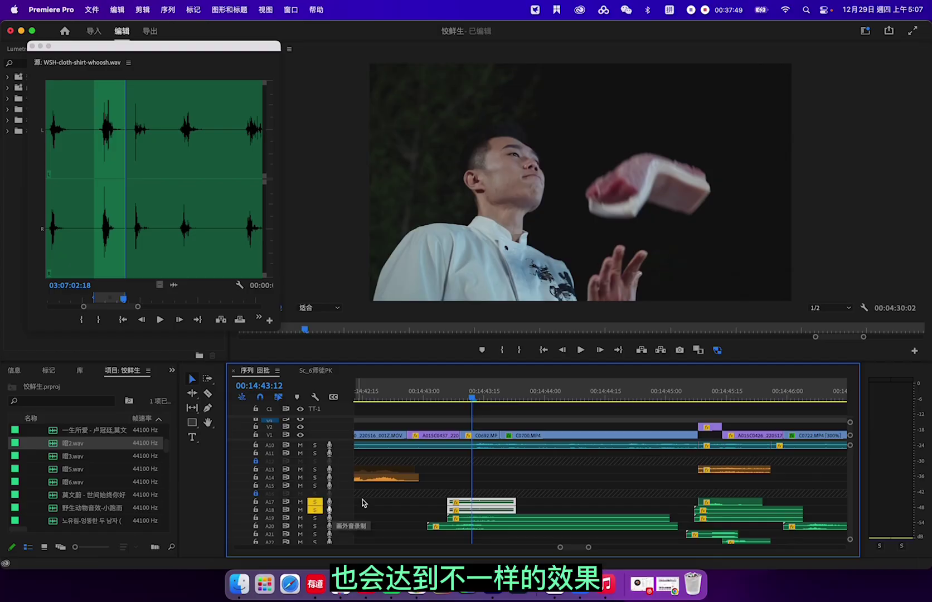
drag(473, 399, 451, 404)
click(501, 395)
click(315, 509)
key(space)
key(space)
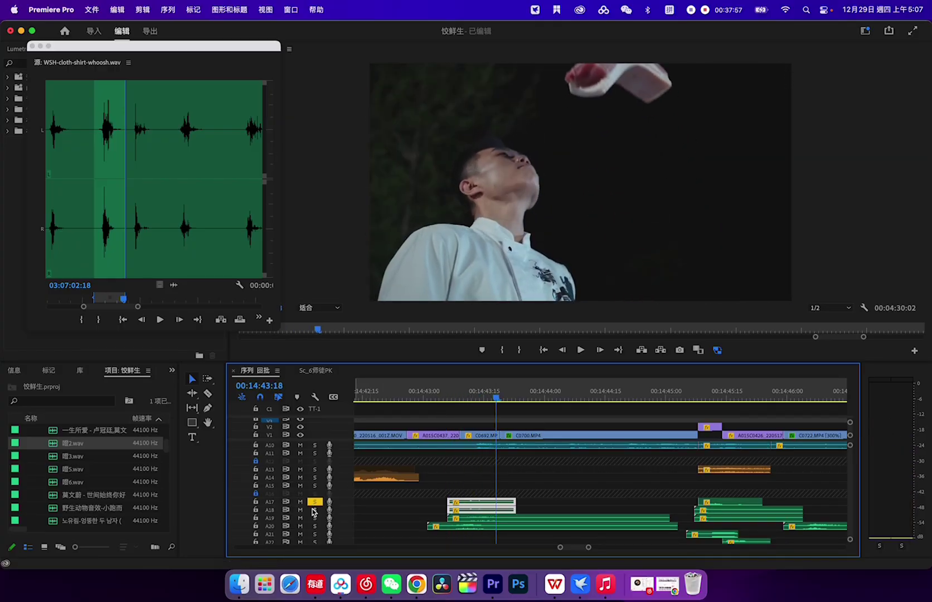
Solo A18 together with A17, play the layered whooshes from 00:14:43:07, and clear both solos
click(314, 510)
click(451, 404)
key(space)
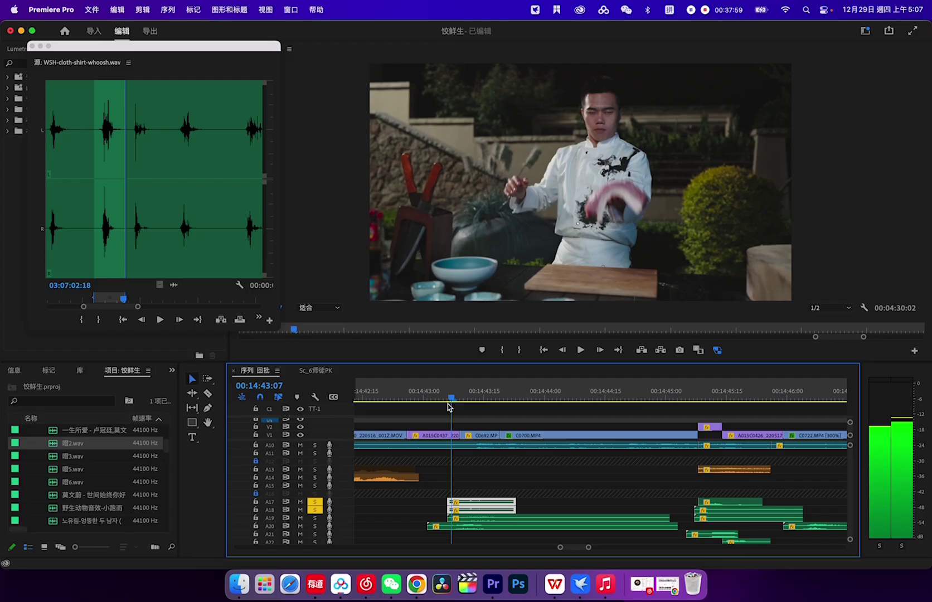
key(space)
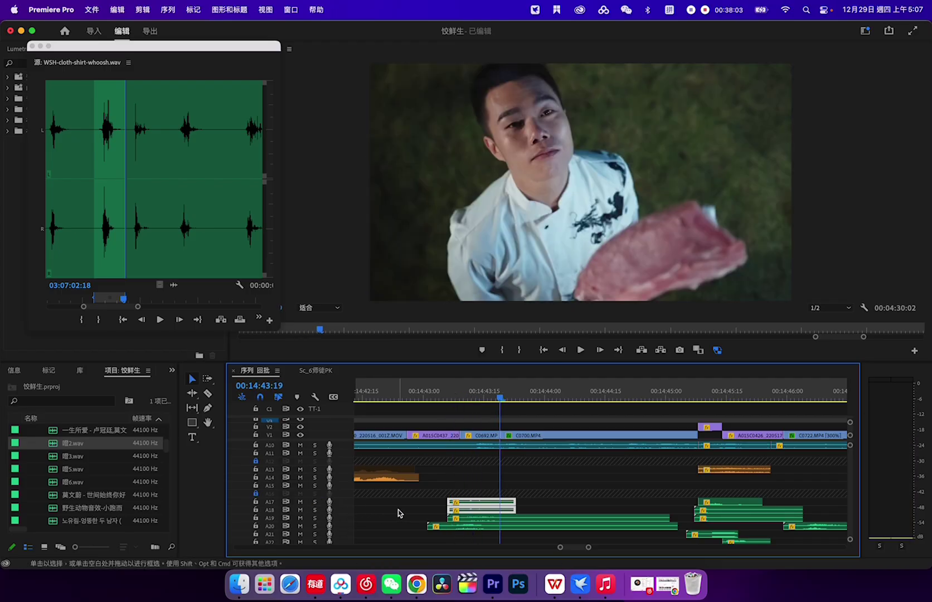
Open the heavy "呼" transition whoosh clip from track A19 in the source monitor and audition it twice
scroll(398, 510, down, 3)
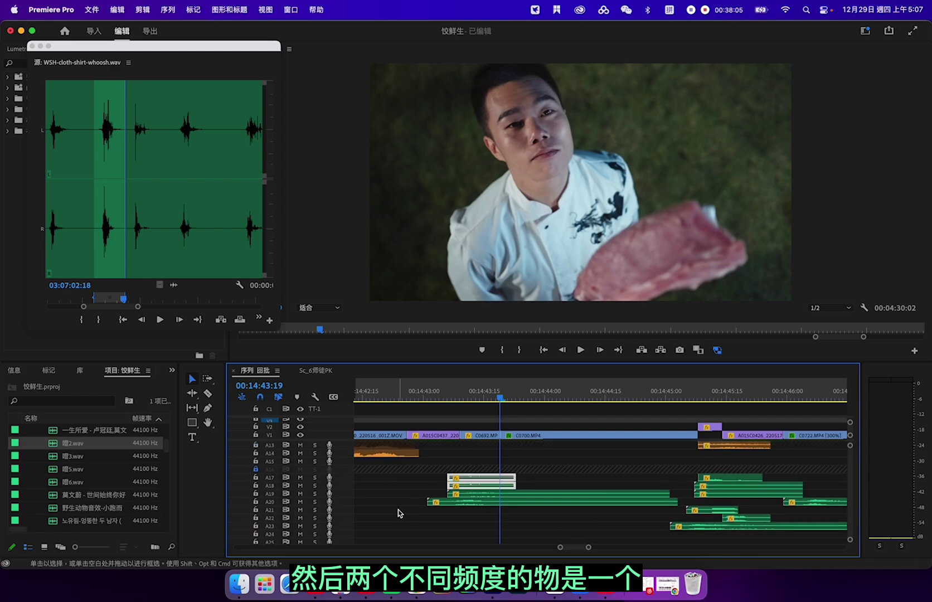
click(492, 494)
double_click(492, 495)
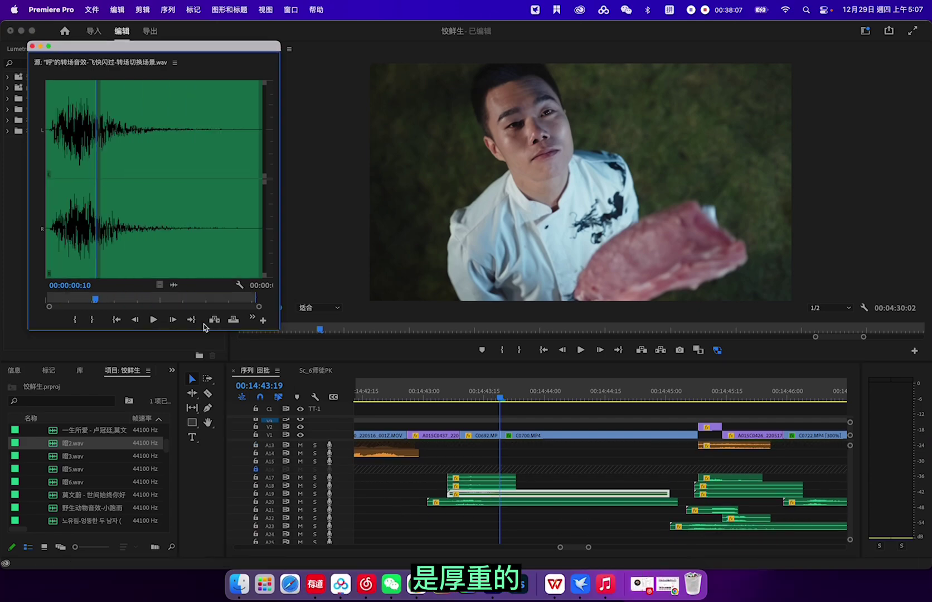
click(60, 268)
key(space)
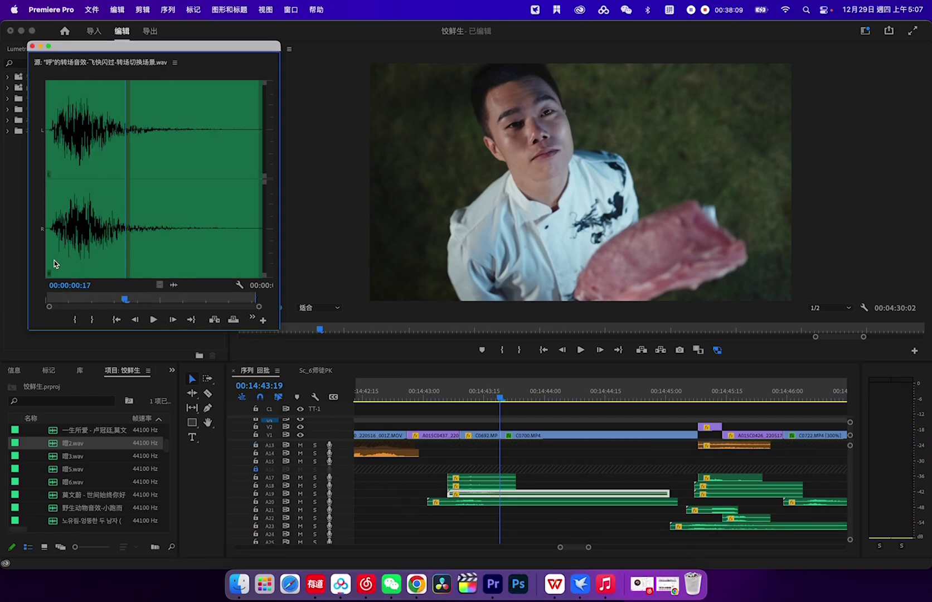
click(53, 260)
key(space)
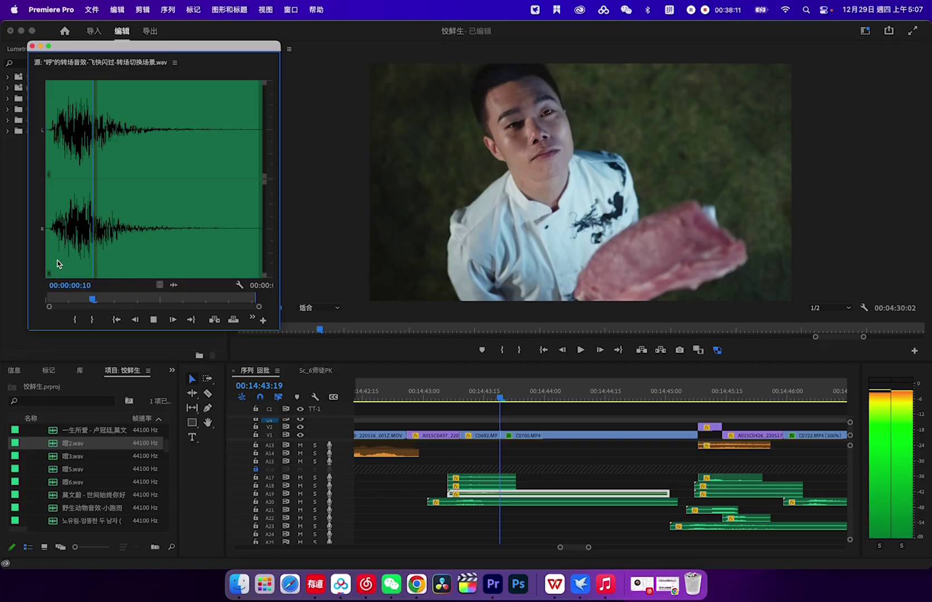
Open the Faster swoosh down.mp3 clip from track A20 in the source monitor and audition it
double_click(491, 501)
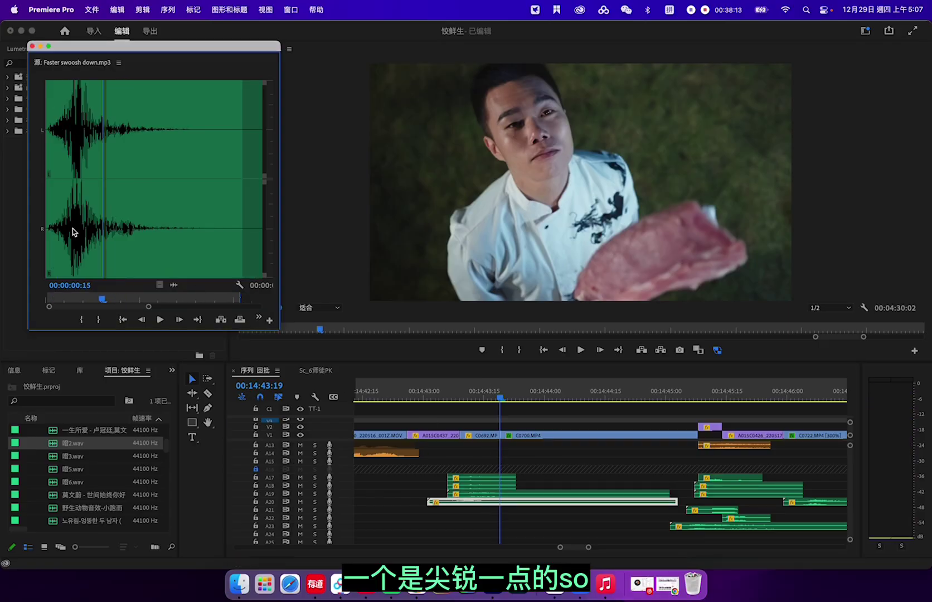
click(53, 241)
key(space)
key(space)
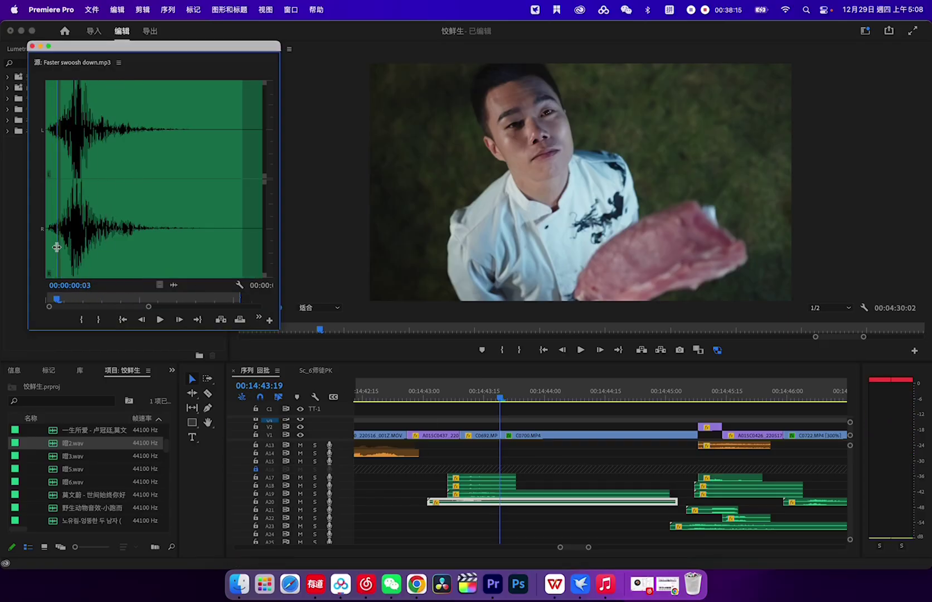
key(space)
key(space)
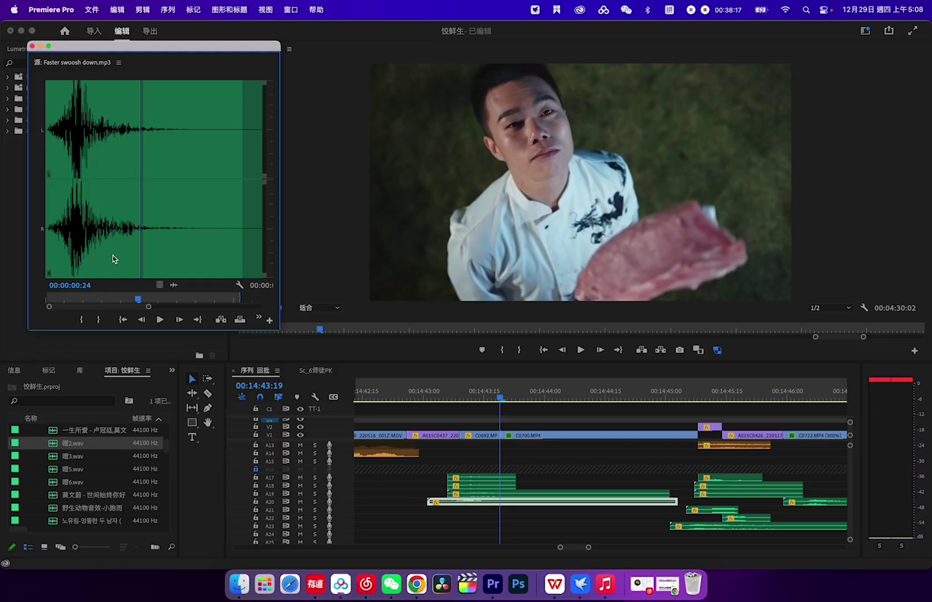
Play the sequence from the start of the A20 swoosh clip through the knife-drawing shot to hear all effects combined
click(555, 478)
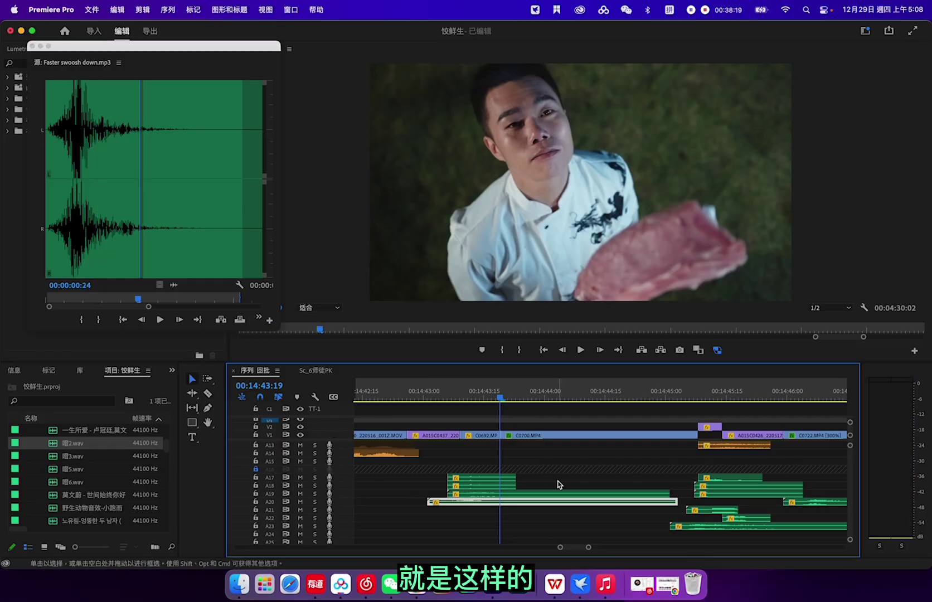
drag(500, 397, 430, 410)
key(space)
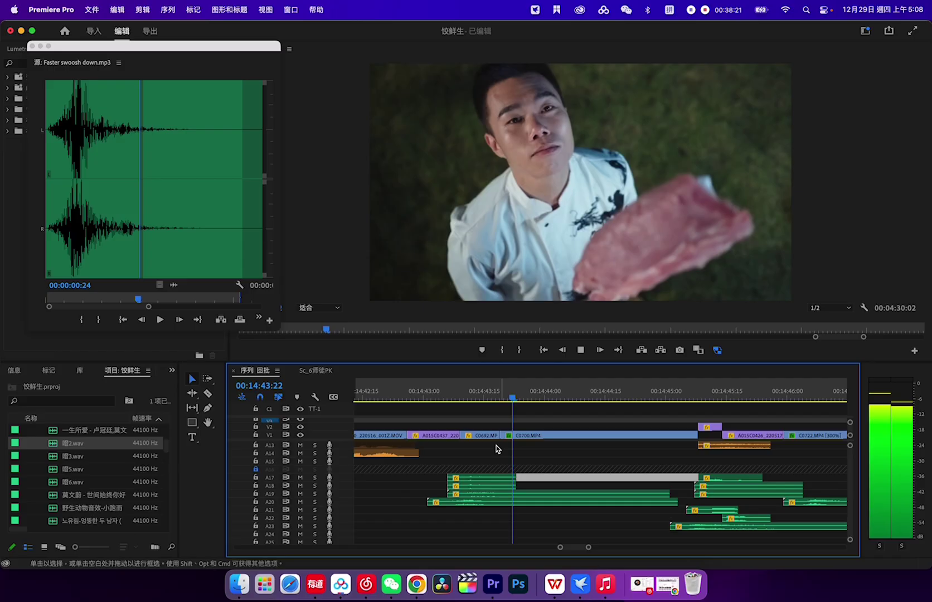
key(space)
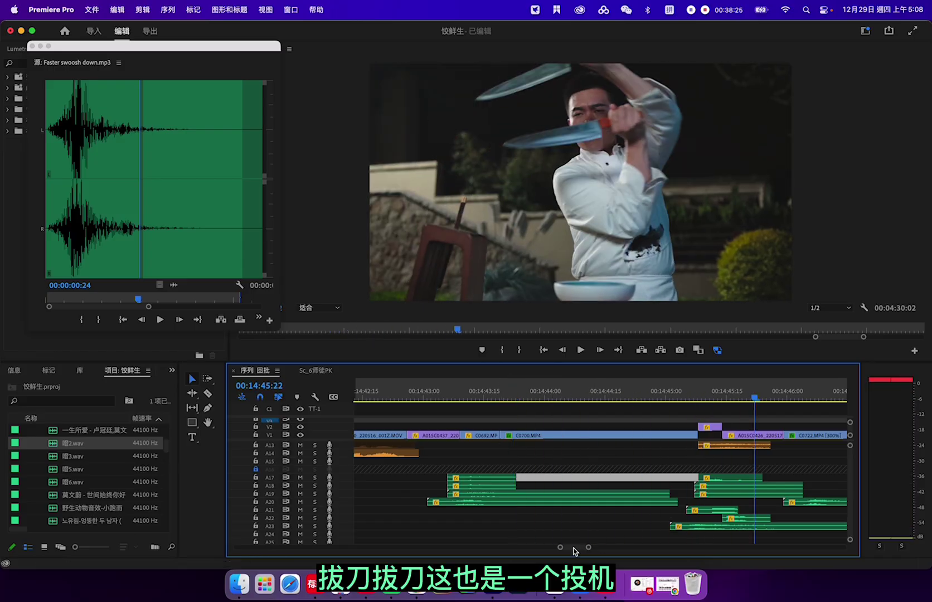
Disable the knife-draw effect clips on tracks A18, A19, A21, A22 and A23 and play the passage around the playhead
scroll(618, 526, down, 1)
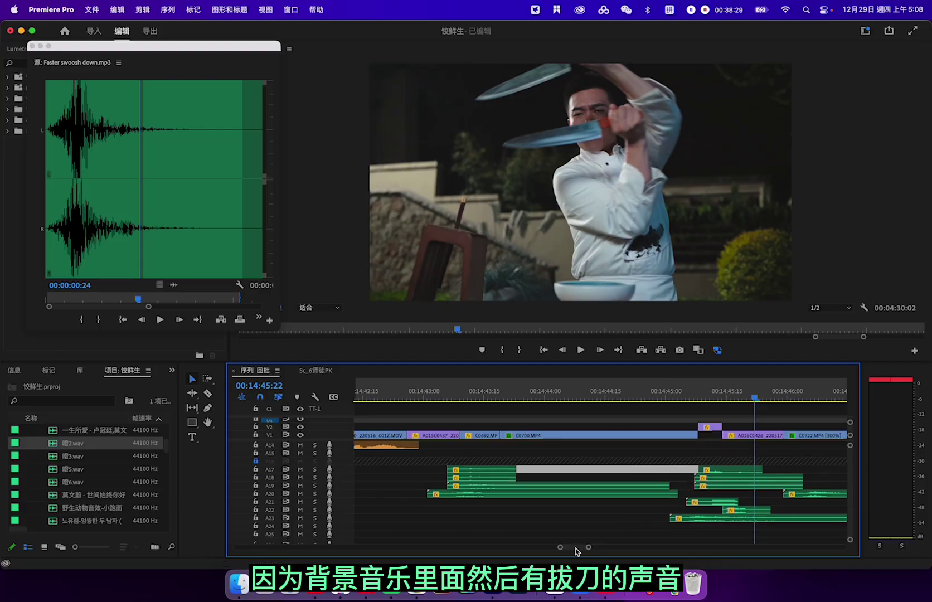
scroll(576, 548, right, 5)
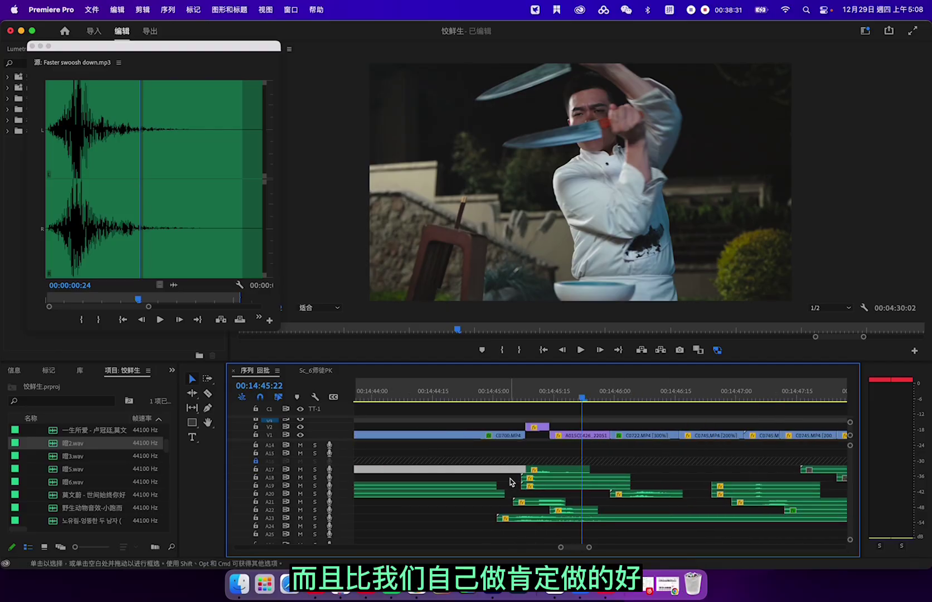
drag(510, 481, 572, 519)
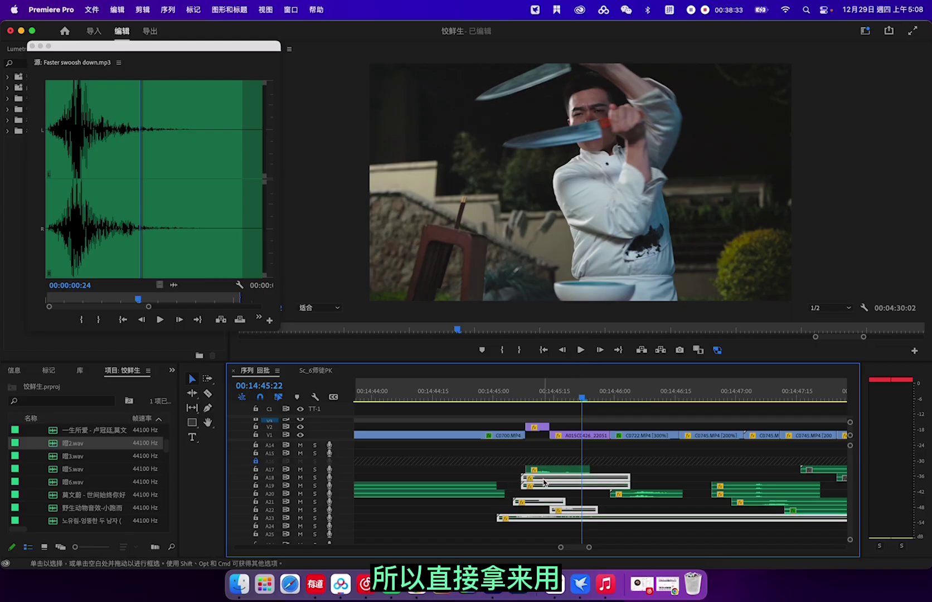
key(minus)
click(594, 409)
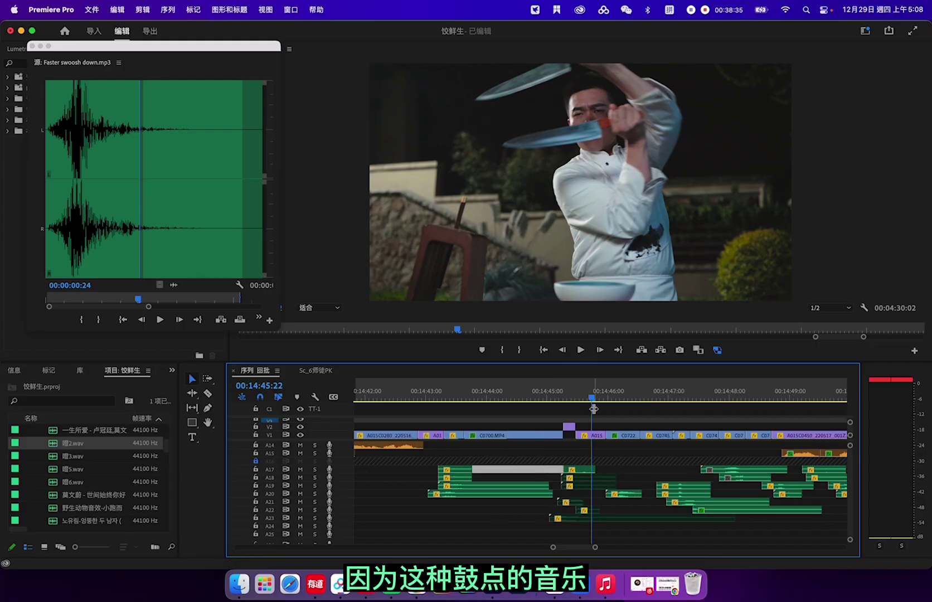
key(shift+k)
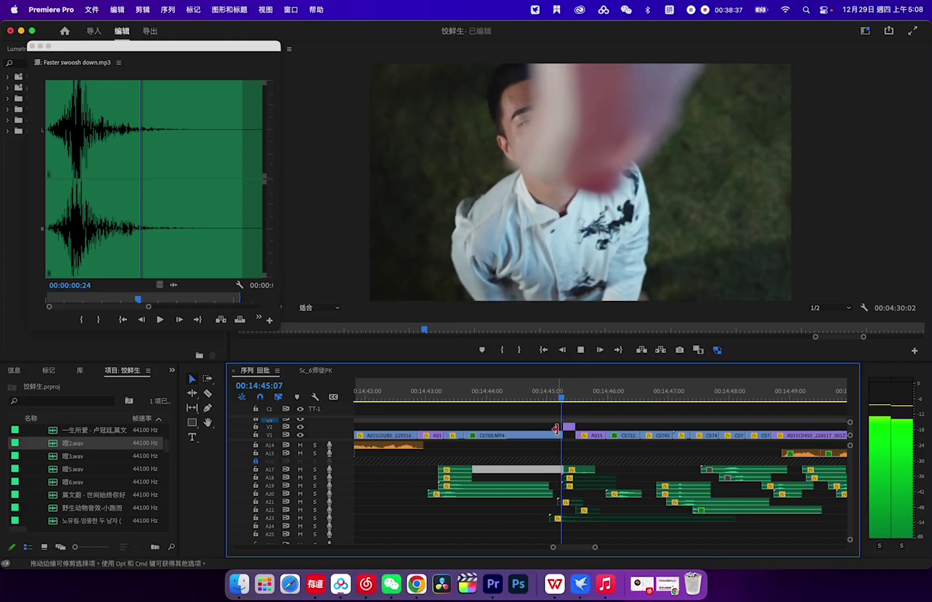
key(space)
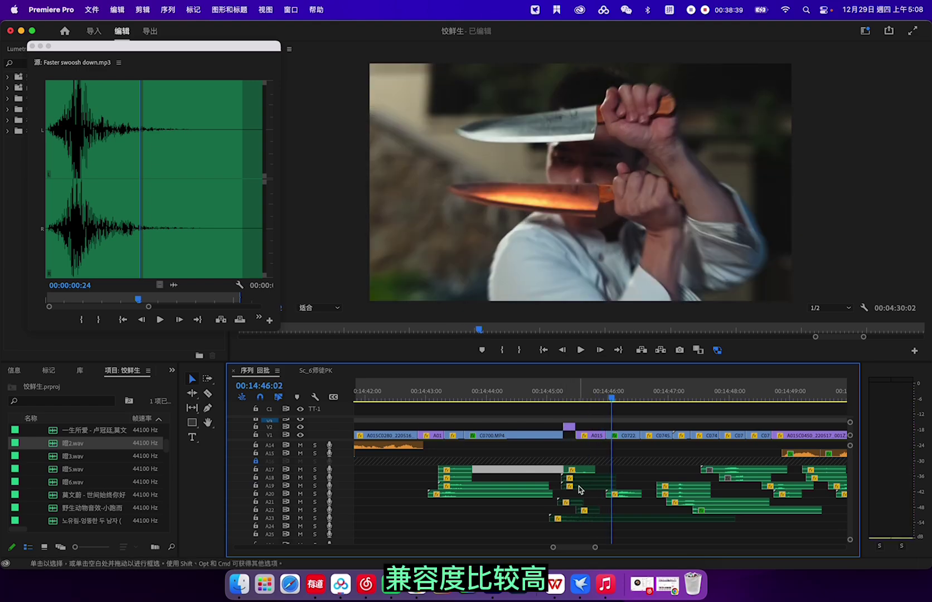
Park the playhead at 00:14:45:10 and open the short 三国 background music clip on track A10 in the source monitor
scroll(579, 487, up, 5)
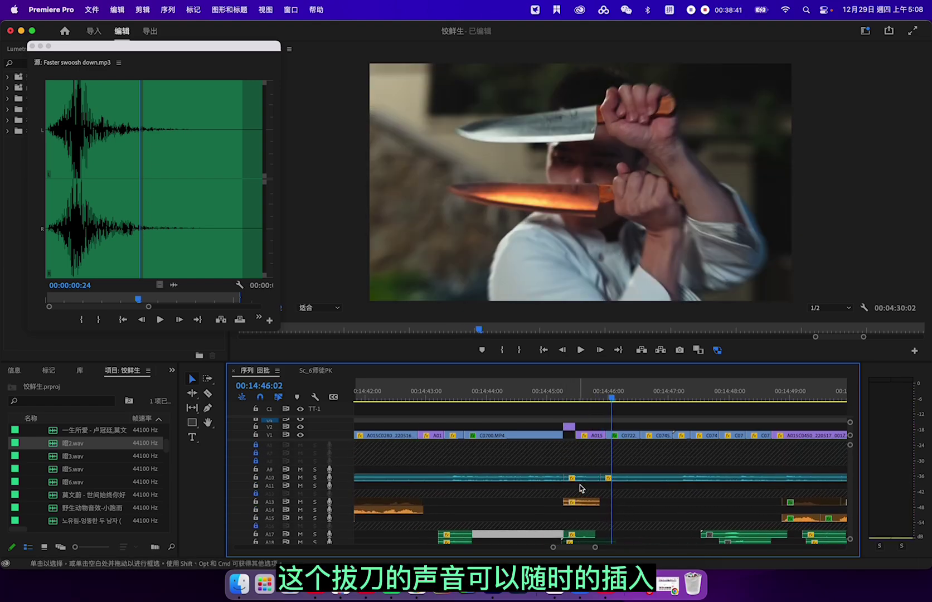
drag(613, 397, 567, 403)
click(587, 480)
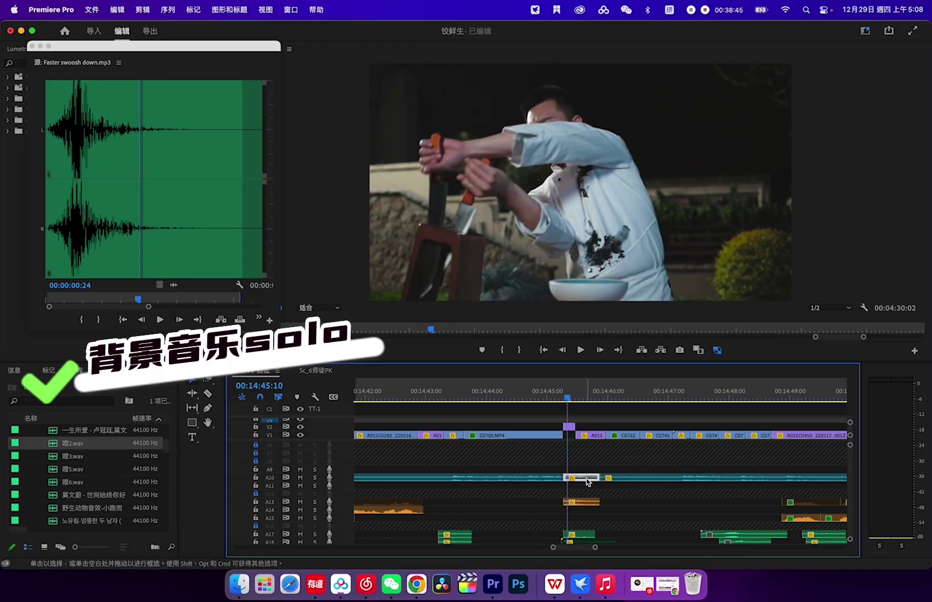
key(f)
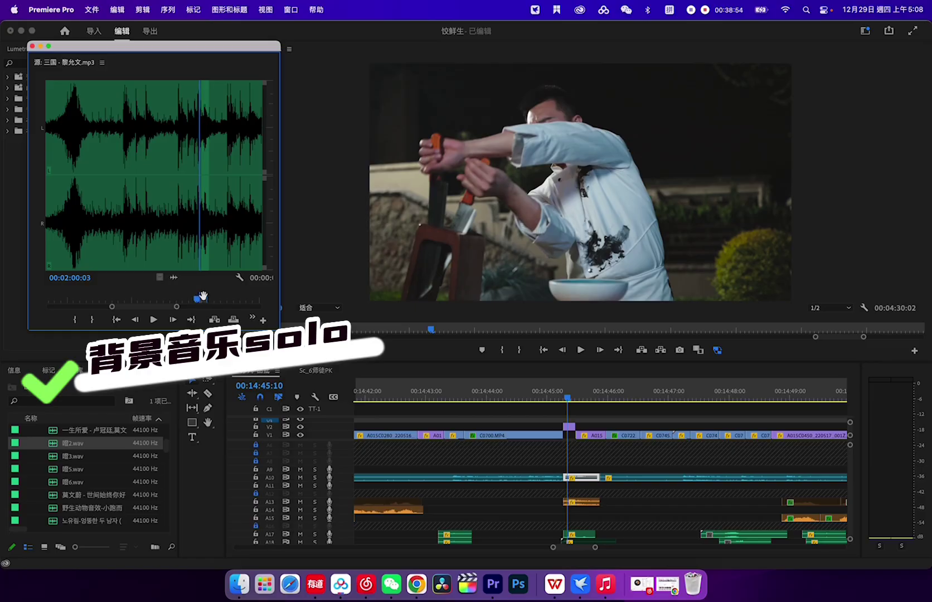
Audition the 三国 music in the source monitor, and play the knife-drawing shot with only track A10 soloed, clearing the solo at the end
drag(202, 296, 211, 297)
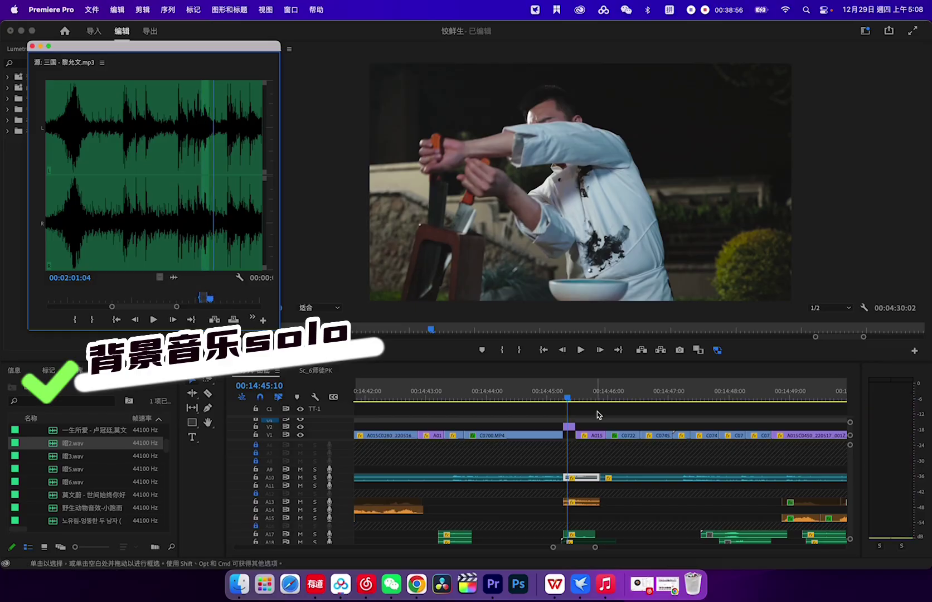
click(579, 480)
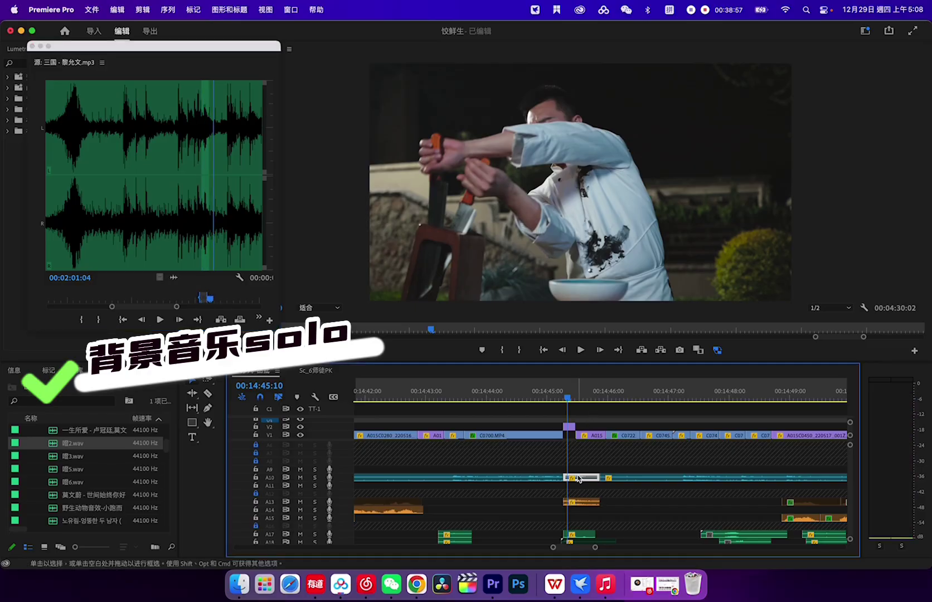
click(315, 478)
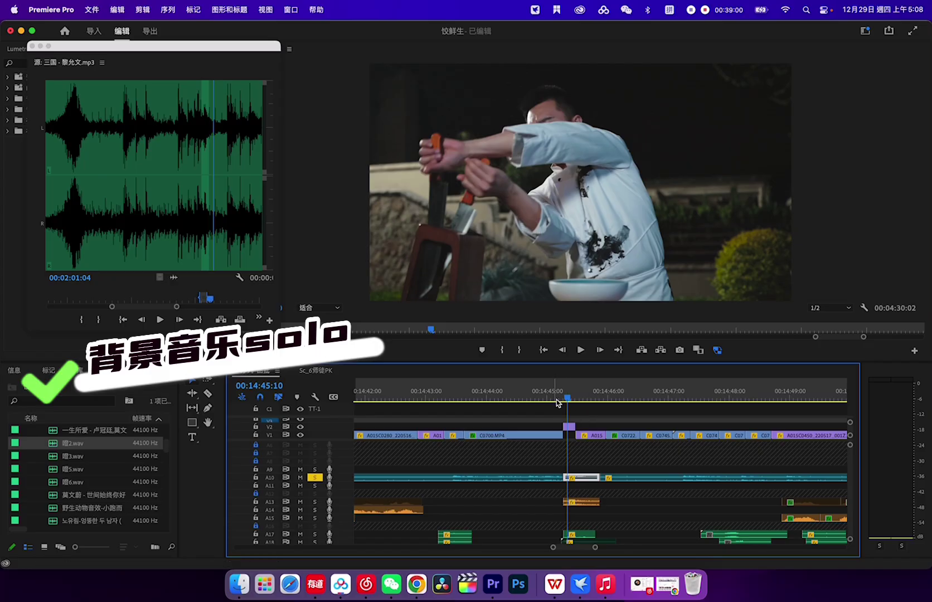
key(space)
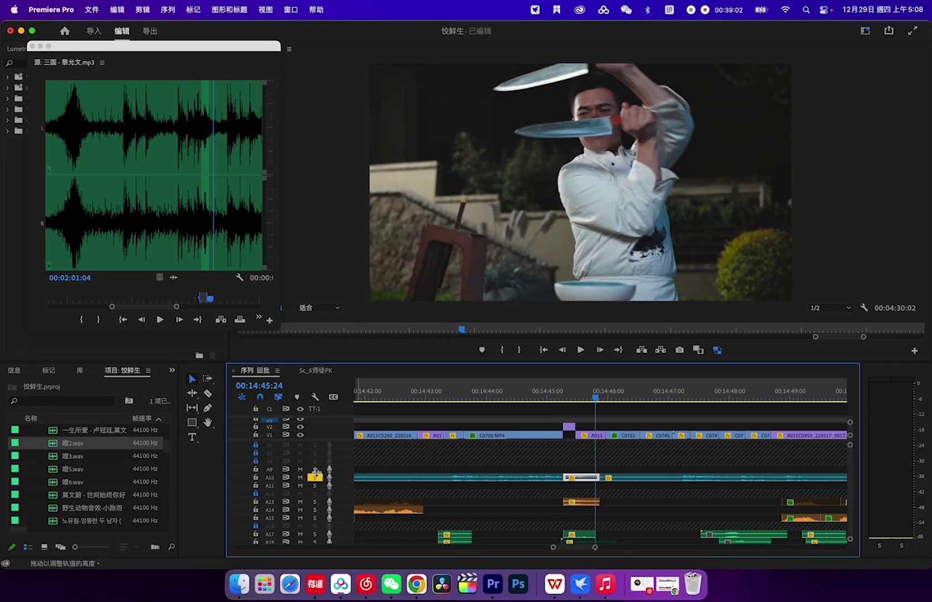
click(316, 479)
Scrub back and forth through the knife-drawing shot and park the playhead at 00:14:45:17
scroll(580, 492, down, 2)
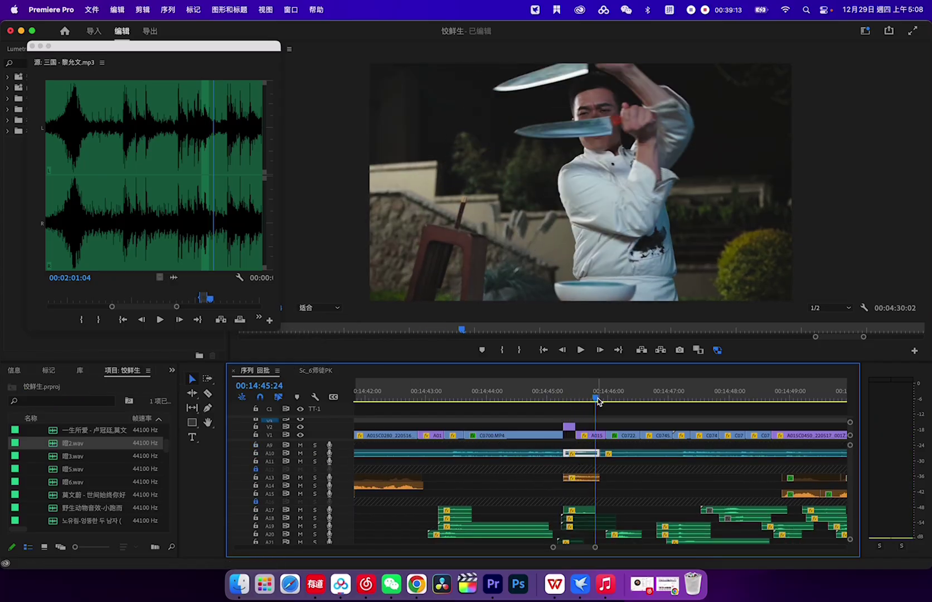
click(579, 401)
drag(579, 403, 594, 405)
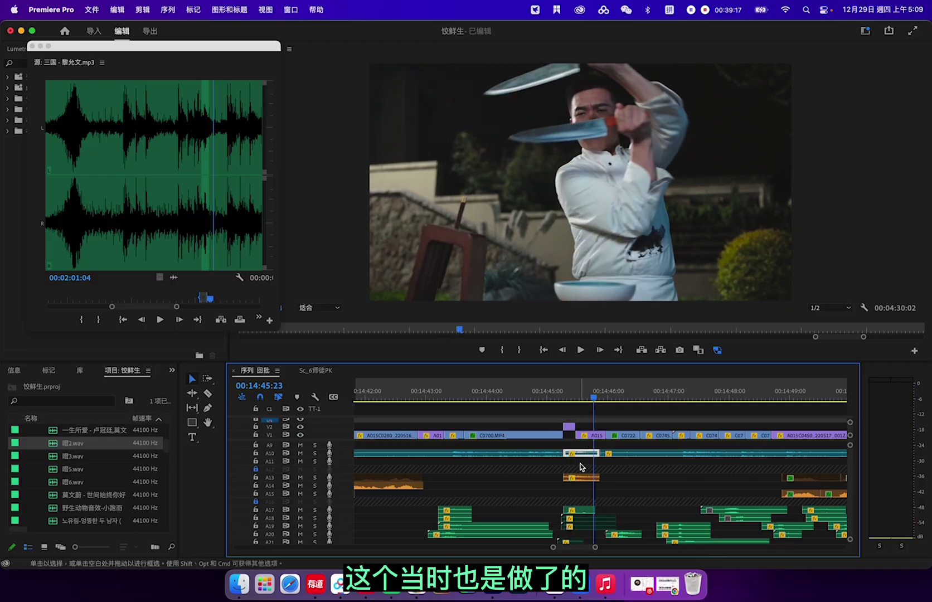
scroll(579, 467, down, 1)
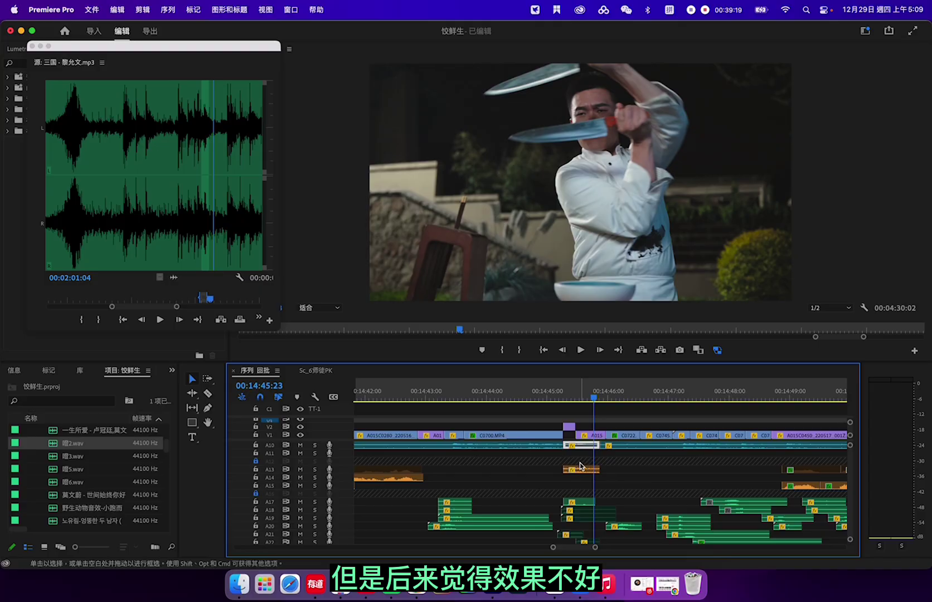
mouse_move(593, 399)
mouse_down()
mouse_move(636, 404)
mouse_move(581, 401)
mouse_up()
Re-enable the disabled knife-draw effect clips on tracks A18, A19, A21, A22 and A23
scroll(594, 489, down, 3)
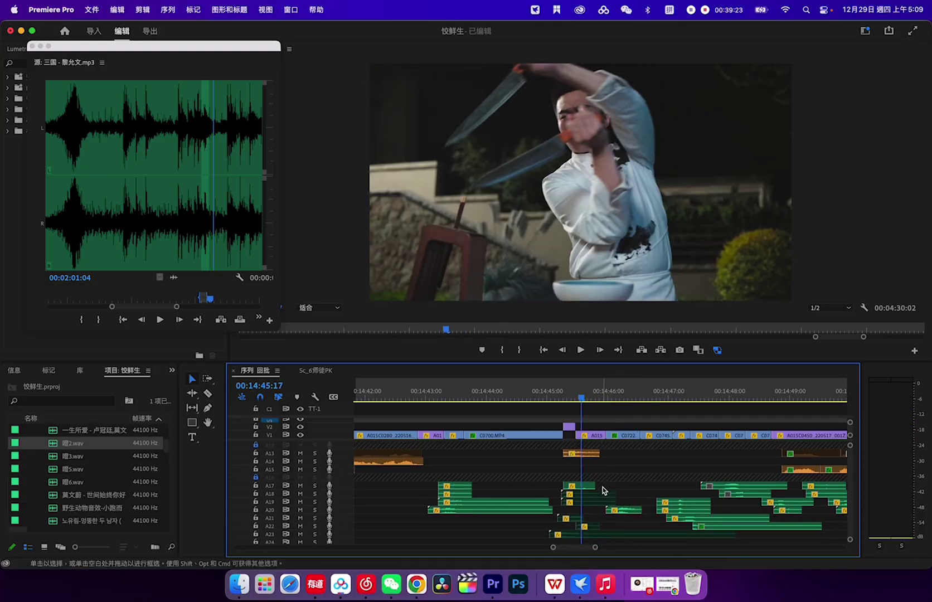
key(equal)
key(equal)
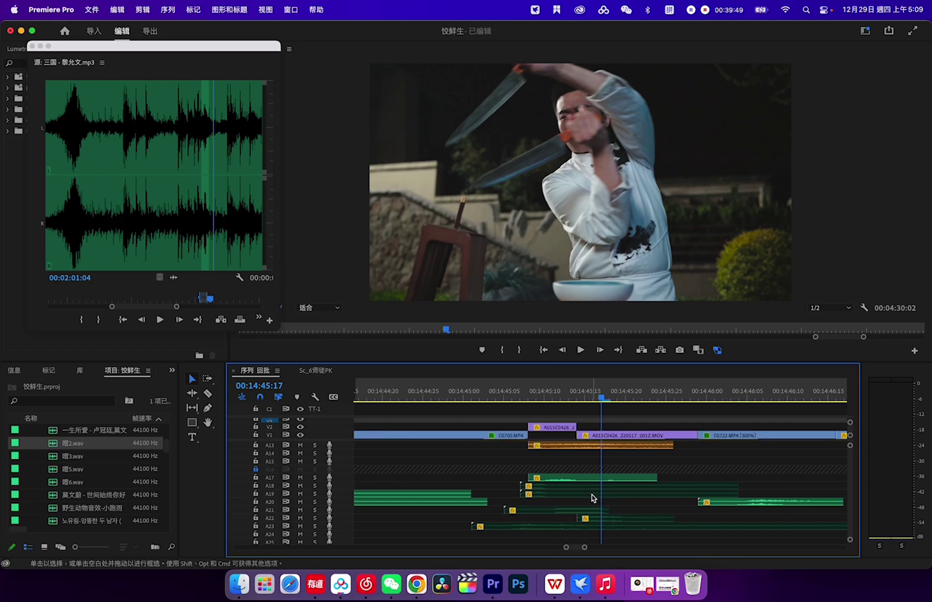
click(592, 489)
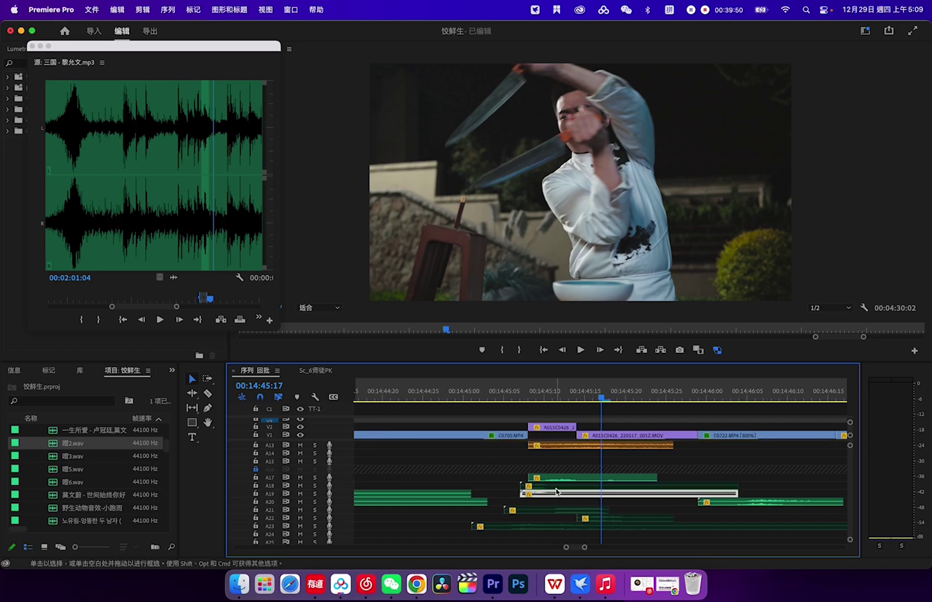
click(509, 488)
scroll(504, 482, down, 1)
key(Delete)
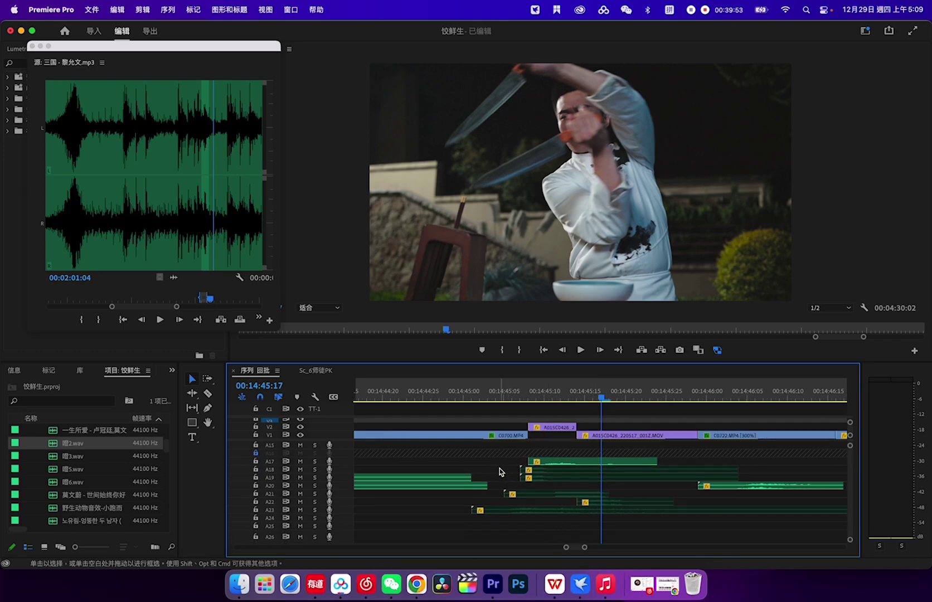
drag(499, 468, 596, 519)
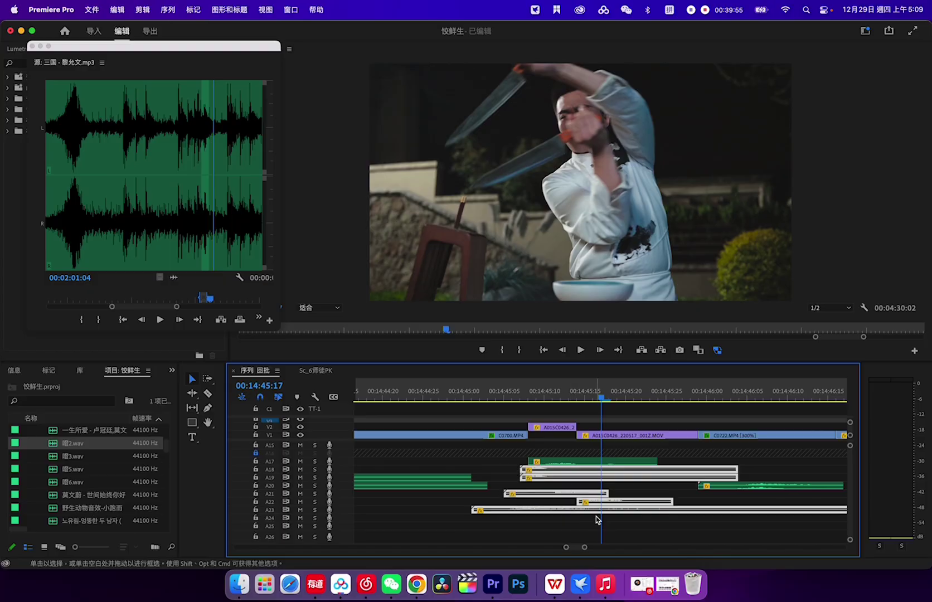
click(540, 484)
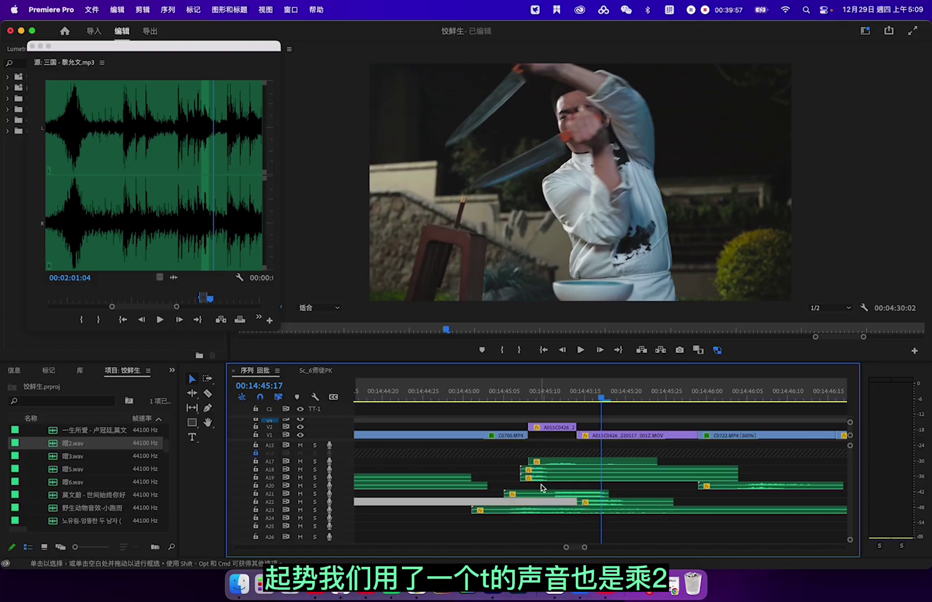
Open the IMPT-gut-kick-1.wav clip from track A18 in the source monitor and audition it
click(548, 472)
double_click(549, 475)
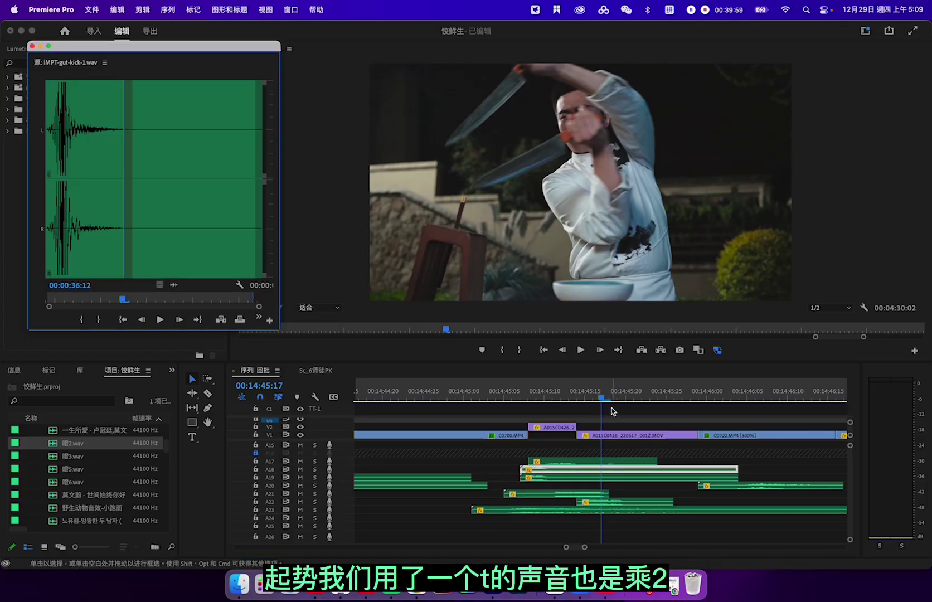
key(space)
key(space)
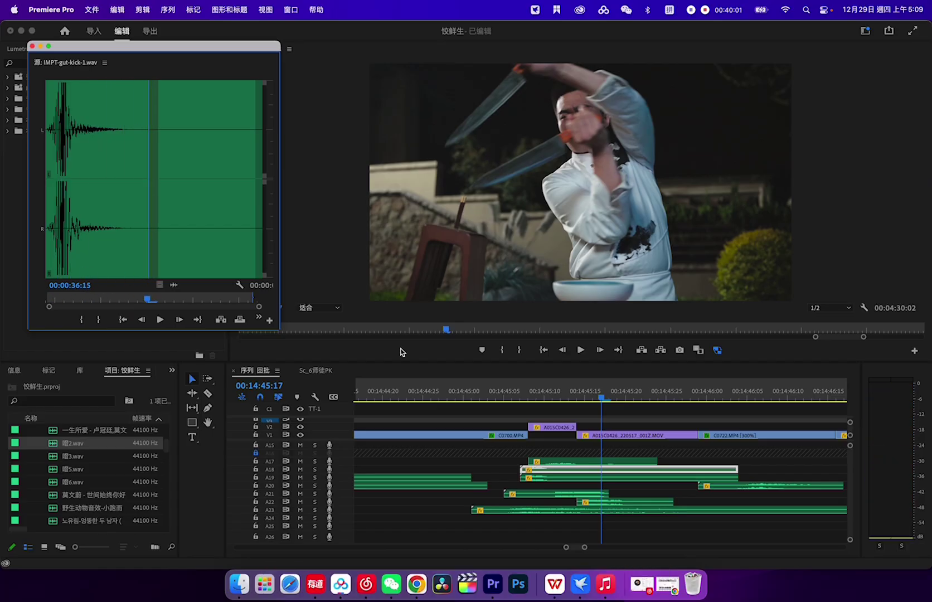
Preview the layered kick sound from 00:14:45:07 to 00:14:45:16 with tracks A18 and A19 soloed, clearing both solos at the end
drag(602, 400, 520, 400)
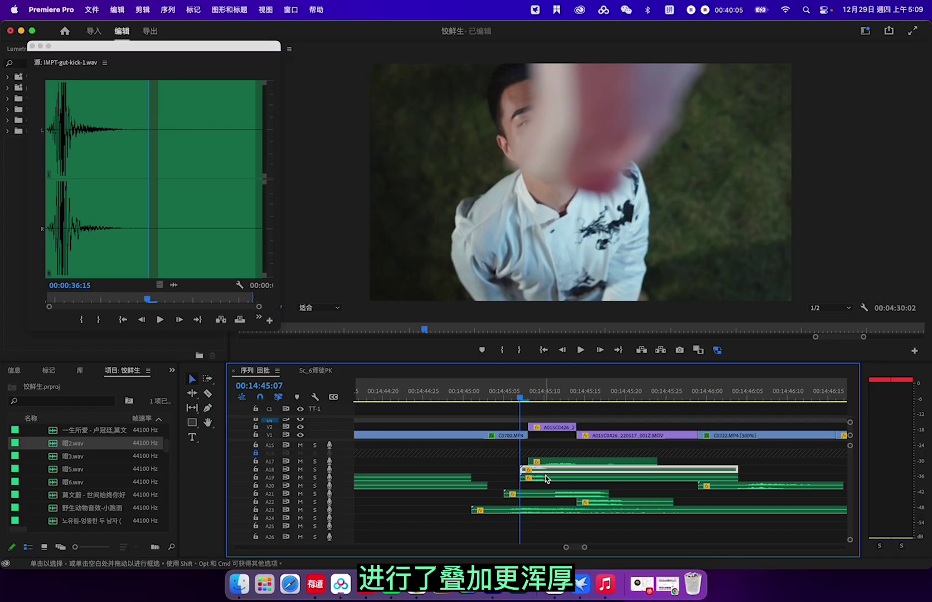
click(315, 469)
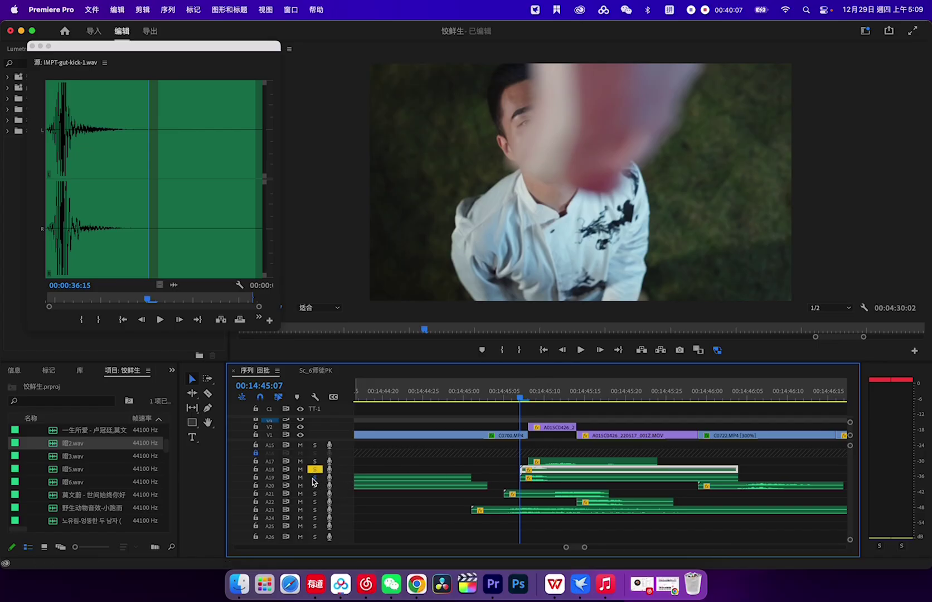
click(314, 477)
drag(535, 412, 592, 400)
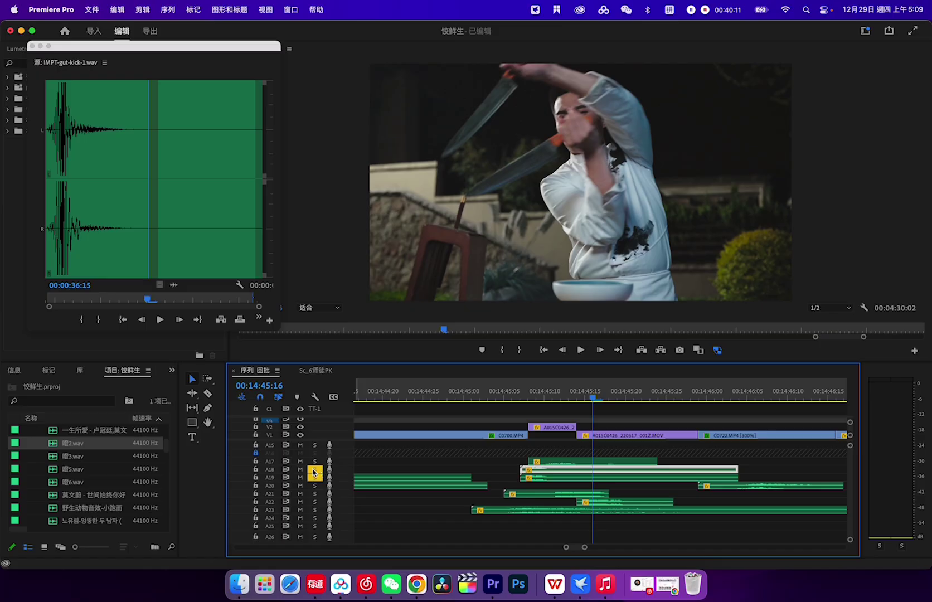
click(315, 477)
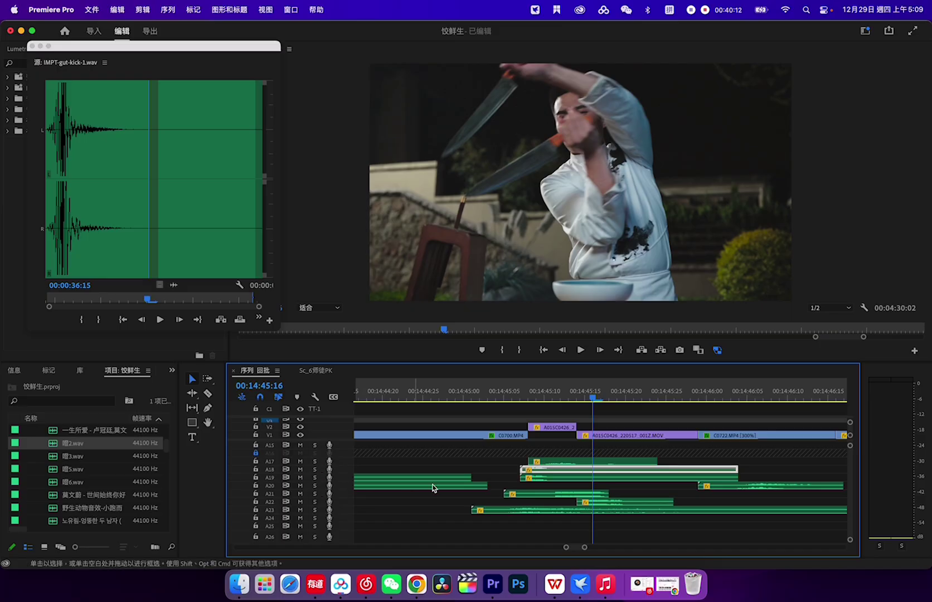
Open the 30 Double Sword Scrape 1.aif clip from track A21 in the source monitor and audition the original sound from its start
click(554, 497)
double_click(555, 492)
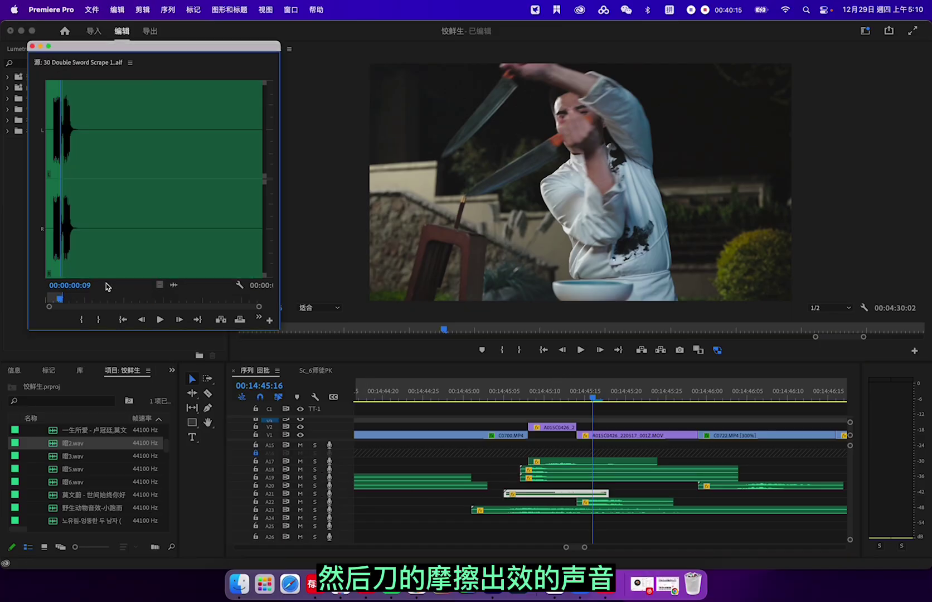
click(44, 259)
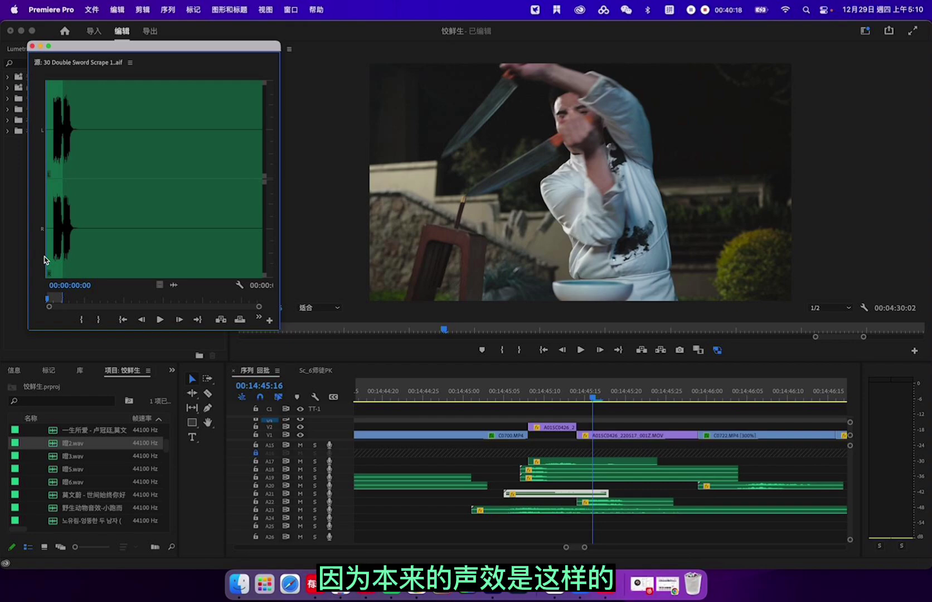
key(space)
key(space)
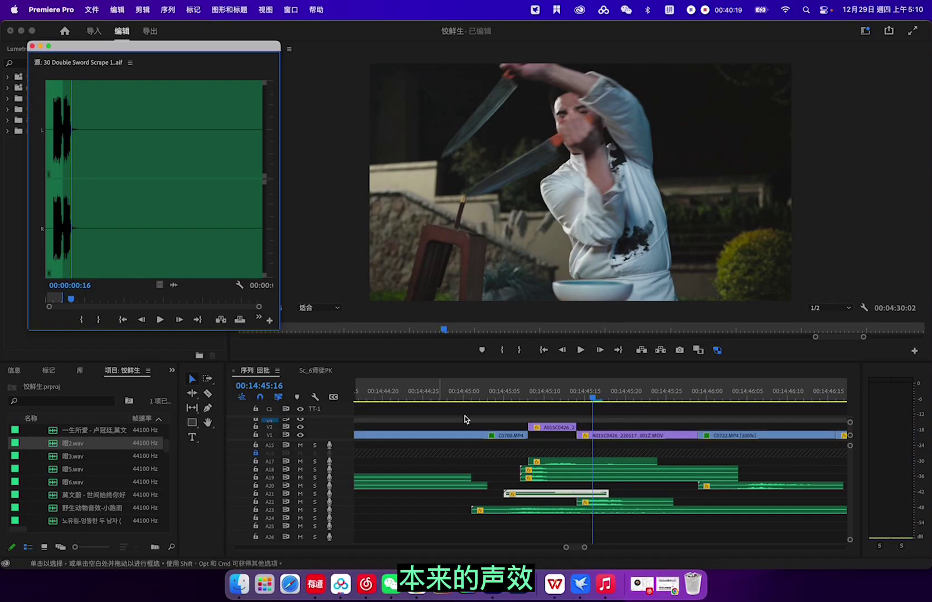
Inspect how the sword scrape is split across tracks A21 and A22, and audition the first half used on A21
click(583, 492)
key(=)
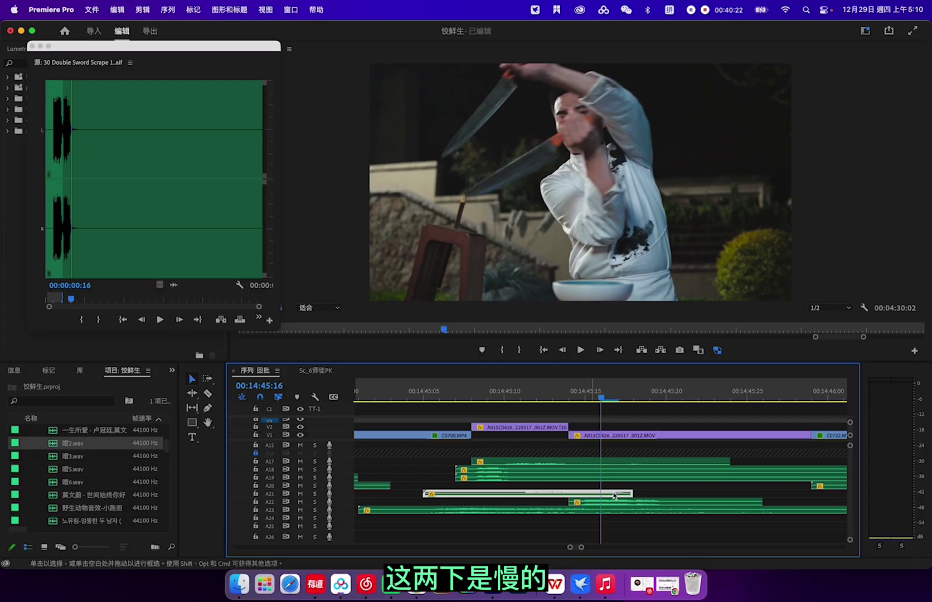
click(654, 505)
click(562, 495)
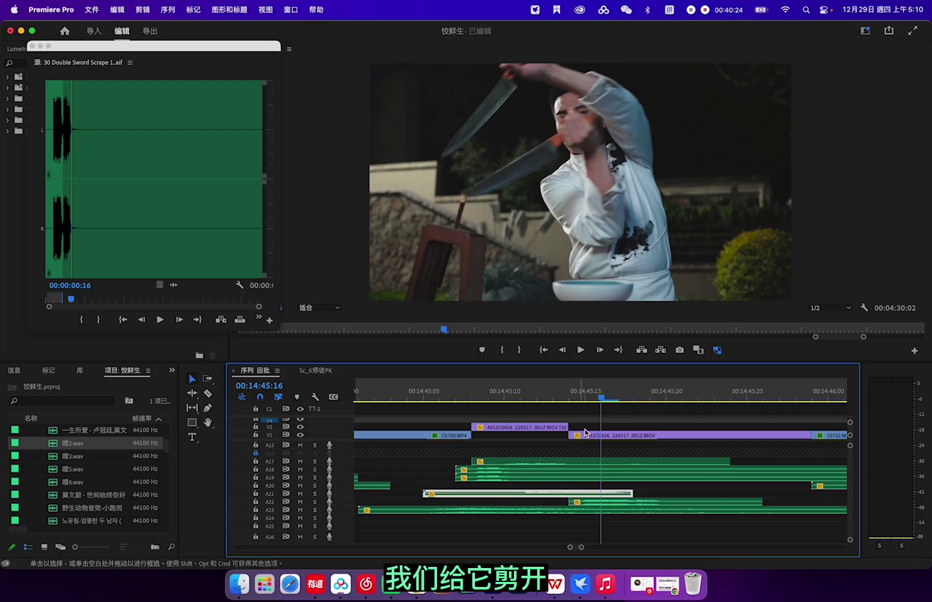
click(61, 248)
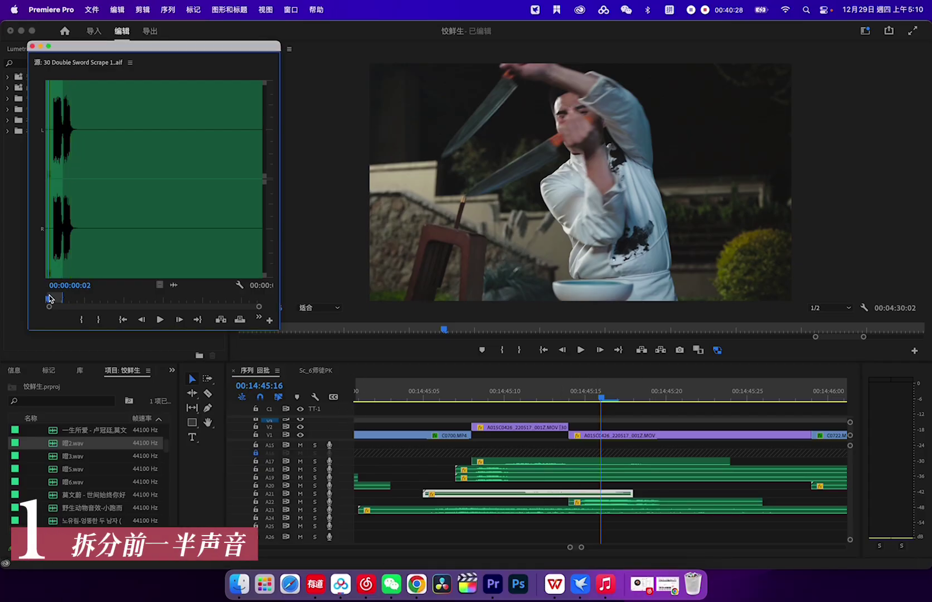
drag(49, 295, 62, 299)
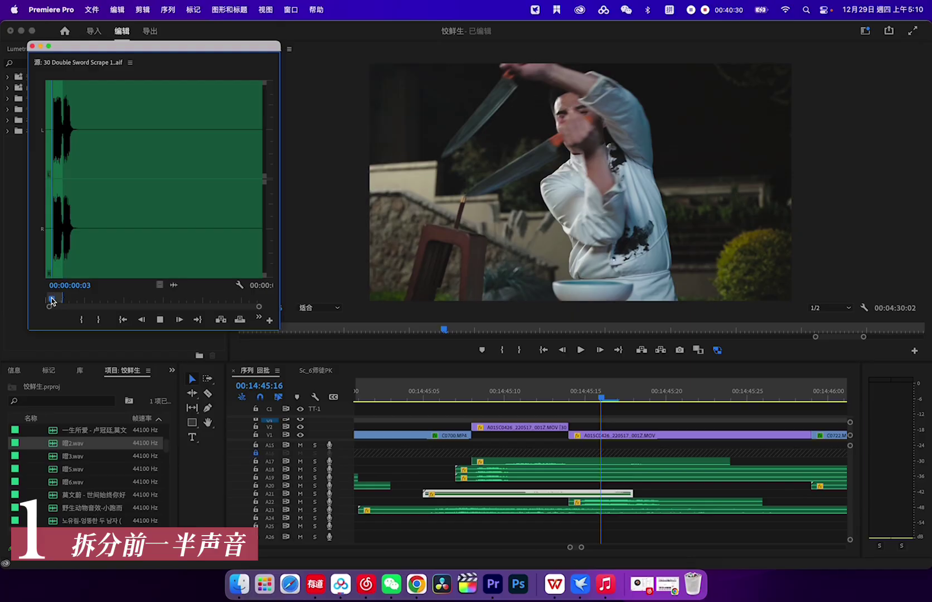
Audition the second half of the sword scrape from track A22, and preview the shot with tracks A21 and A22 soloed
click(623, 504)
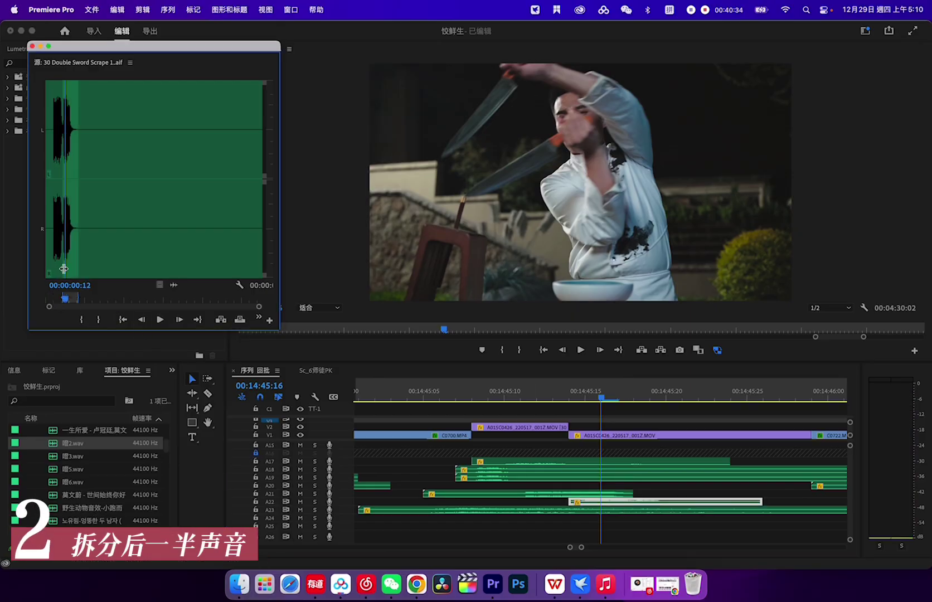
key(space)
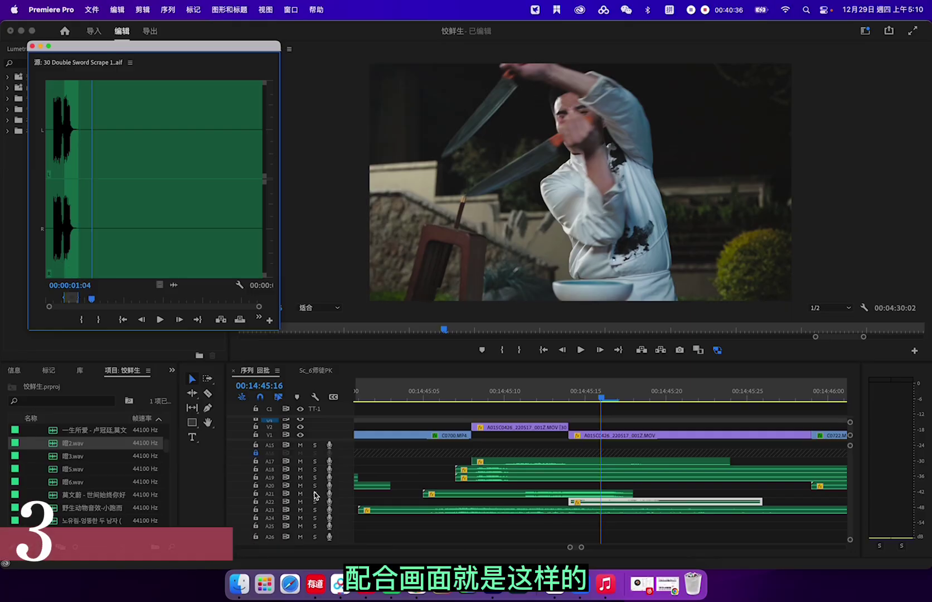
drag(315, 493, 315, 502)
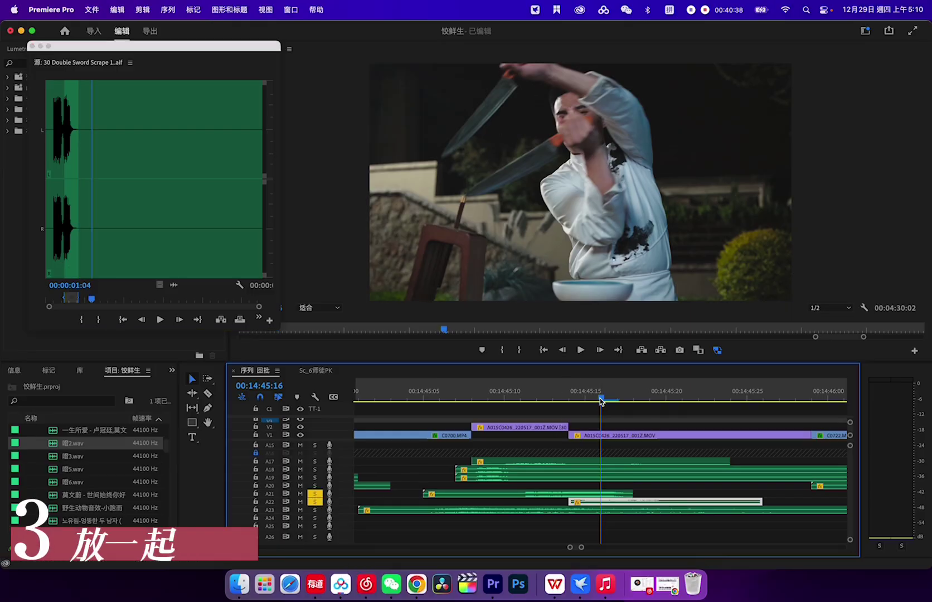
drag(601, 402, 489, 408)
Open the Fast swoosh reverb.mp3 clip from track A23 in the source monitor and audition it
click(531, 510)
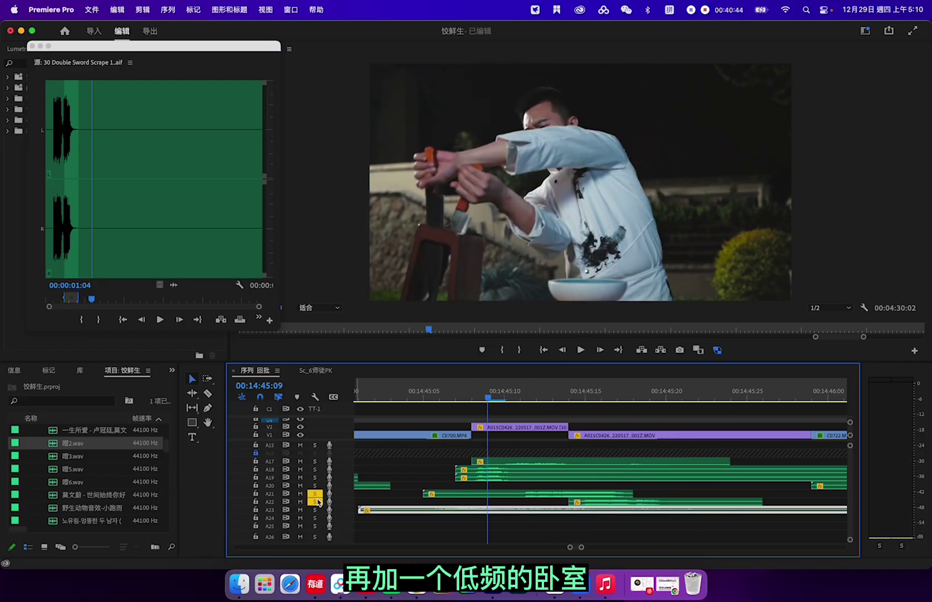
click(56, 270)
key(space)
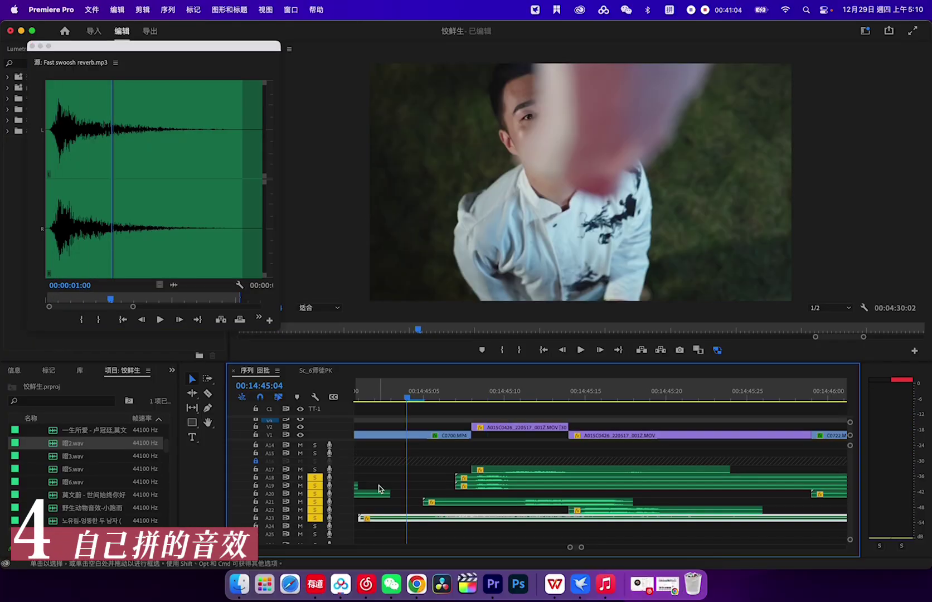
Replay the knife-drawing shot from about 00:14:45:04 with the effect tracks A18 to A23 soloed to hear the combined layers
key(space)
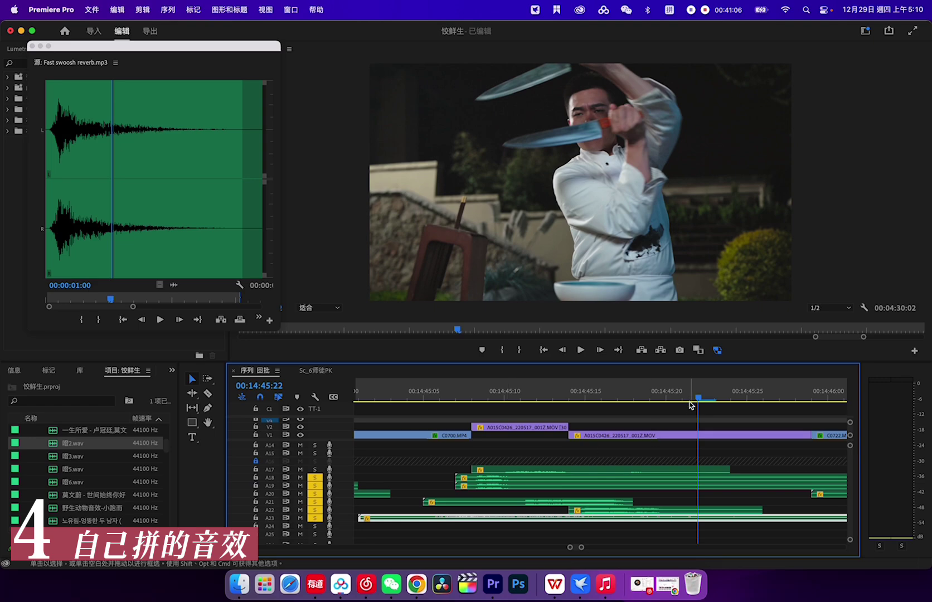
drag(697, 395, 410, 411)
key(space)
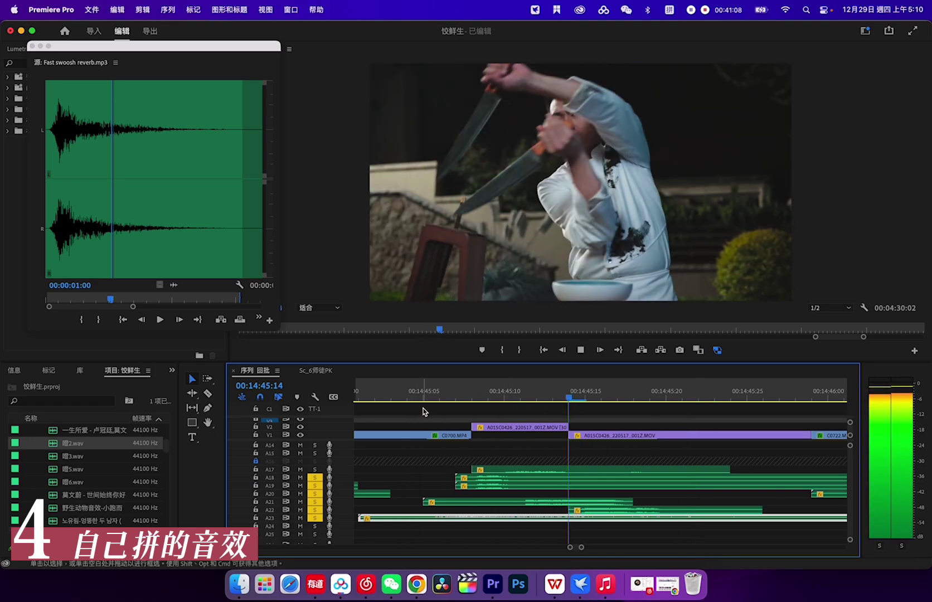
key(space)
drag(729, 409, 488, 409)
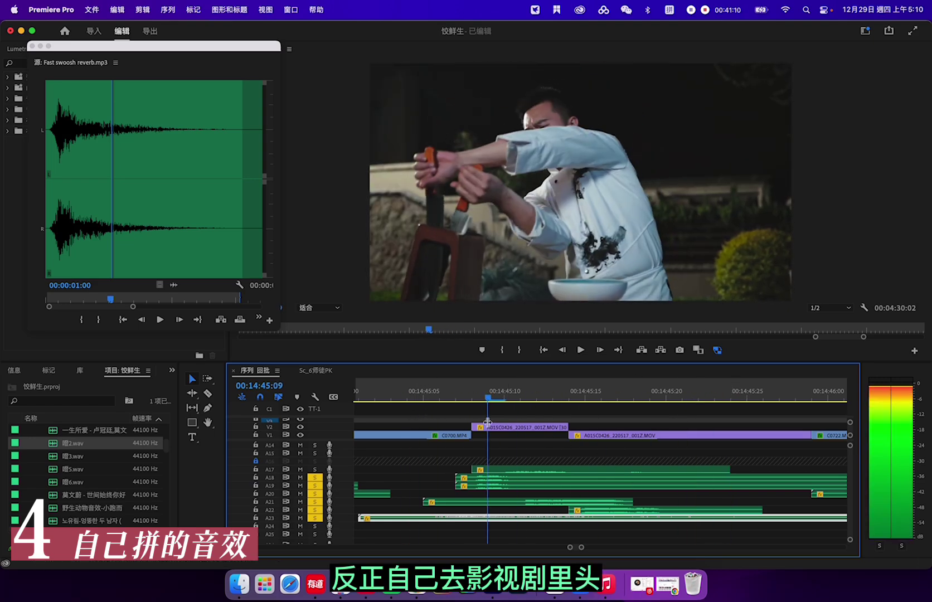
Turn off solo on tracks A18 to A23 and select the layered effect clips on them under the knife-drawing shot
click(315, 478)
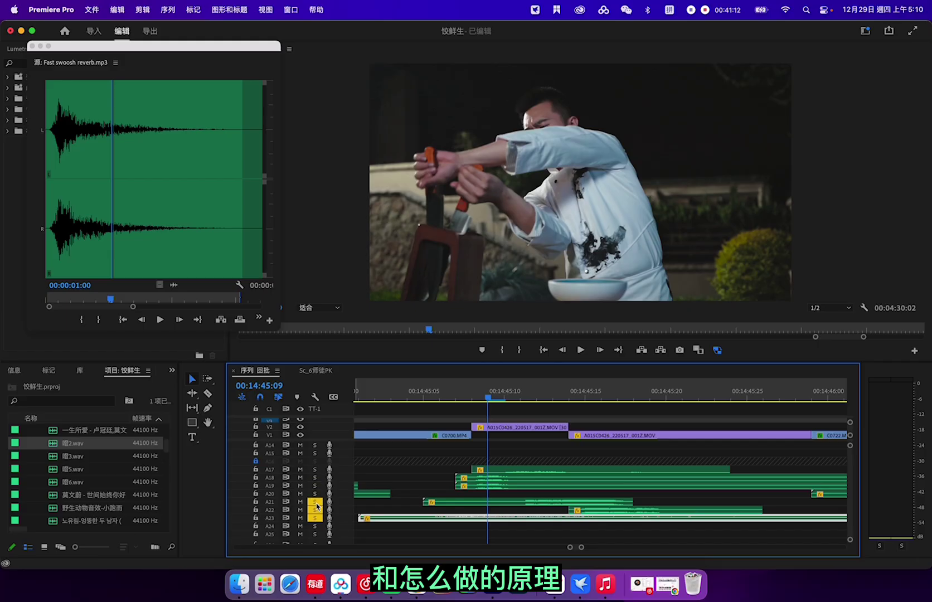
click(316, 502)
click(315, 518)
scroll(428, 482, up, 3)
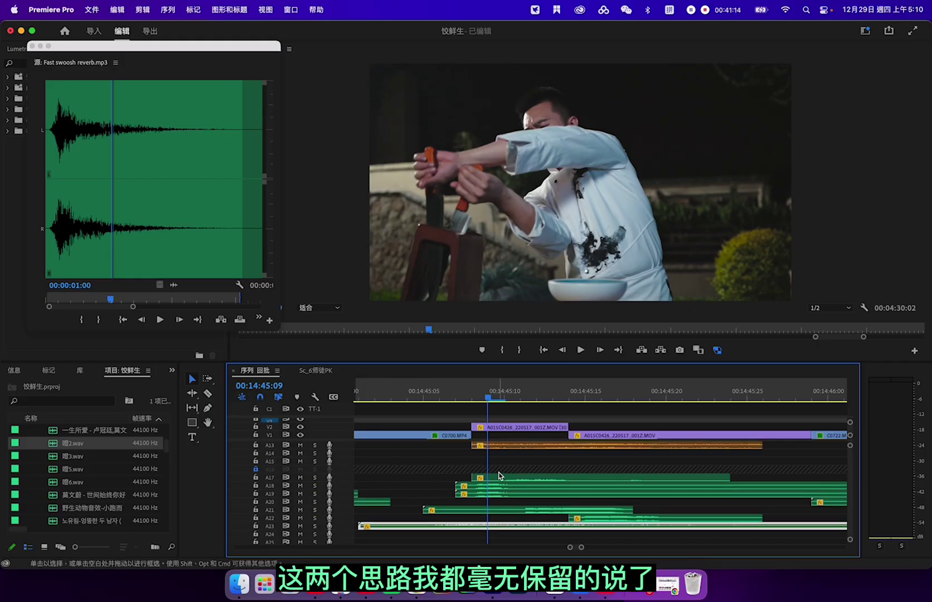
scroll(482, 475, down, 3)
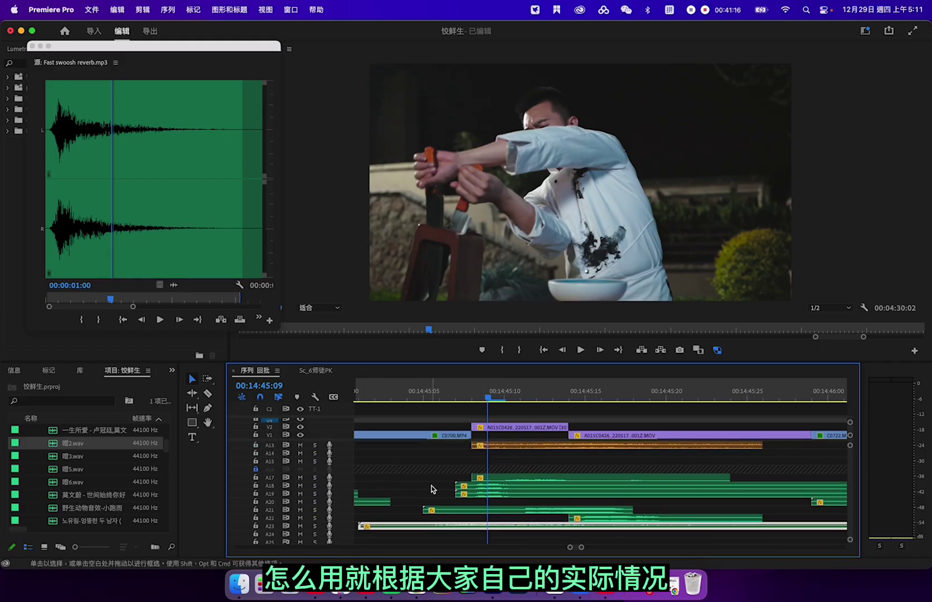
drag(433, 489, 593, 530)
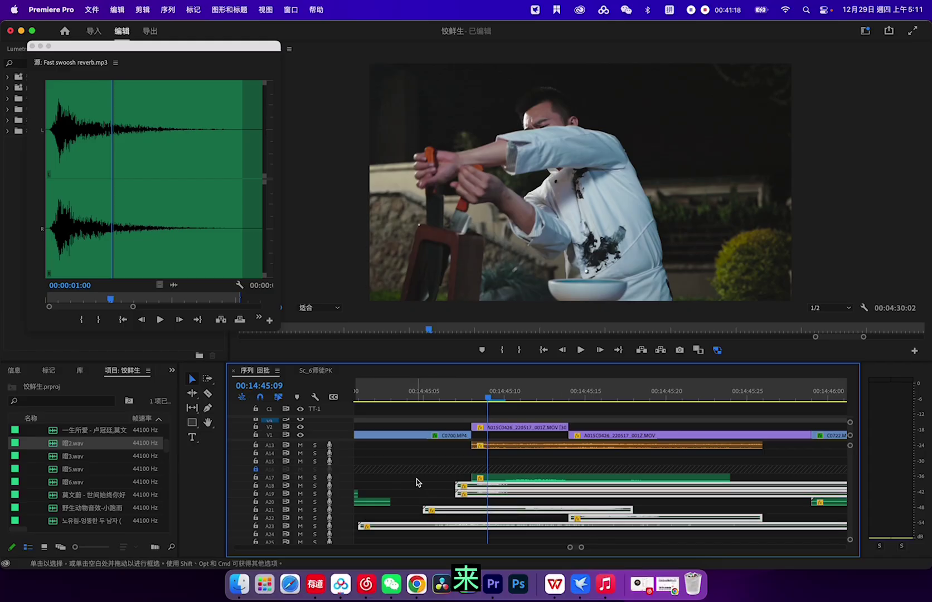
Select the background music clip on track A10, solo the track, and audition it from the knife-drawing cut at 00:14:45:08
scroll(416, 480, up, 4)
click(503, 463)
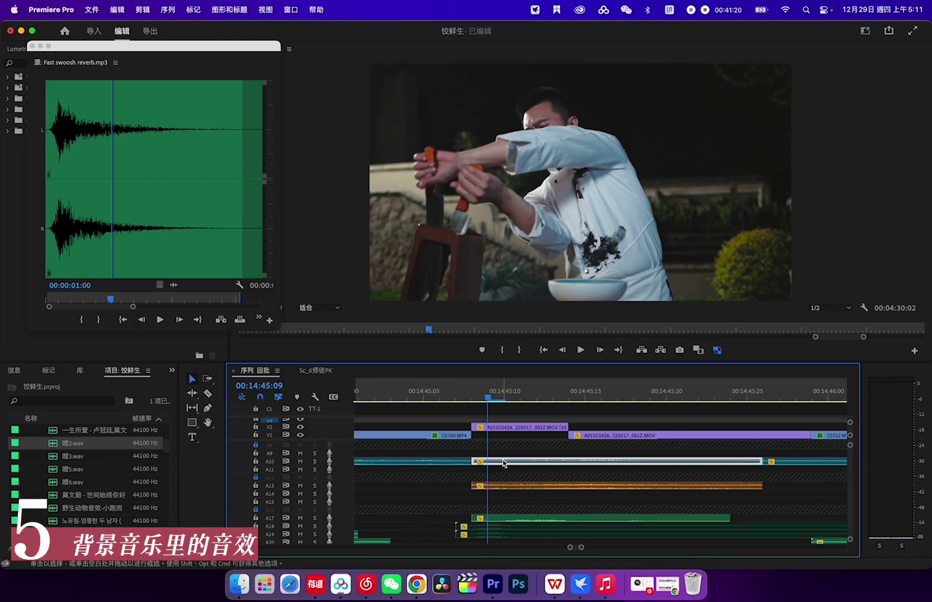
click(315, 461)
click(472, 398)
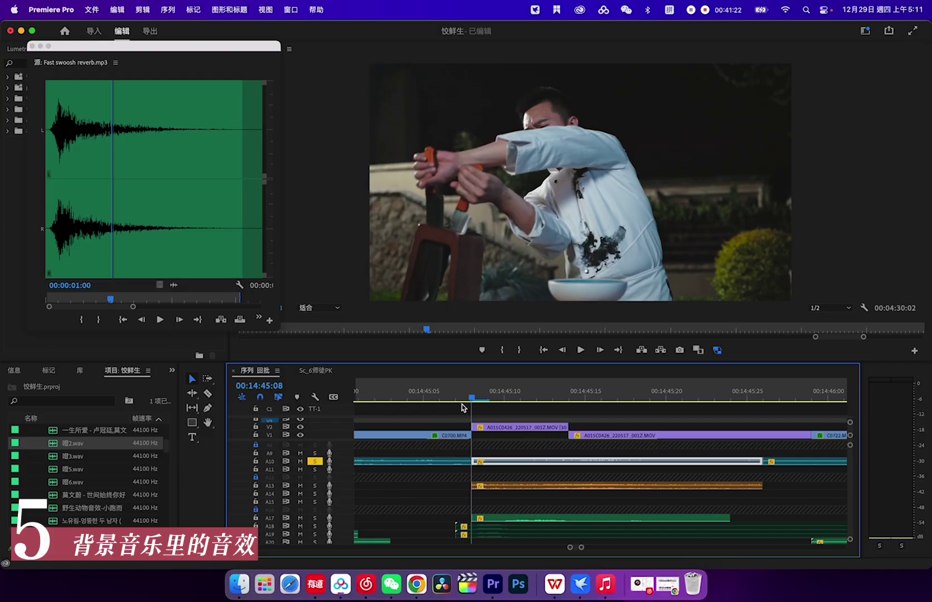
key(space)
key(space)
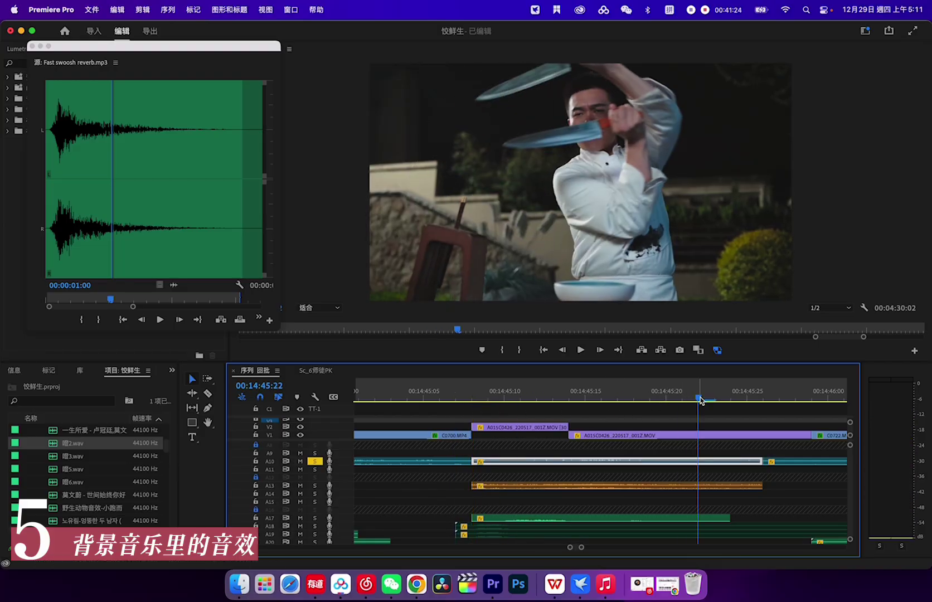
Play the transition from the knife-drawing shot into the double-knife shot C0722.MP4 and review its existing whoosh on track A20
click(488, 398)
scroll(318, 466, down, 5)
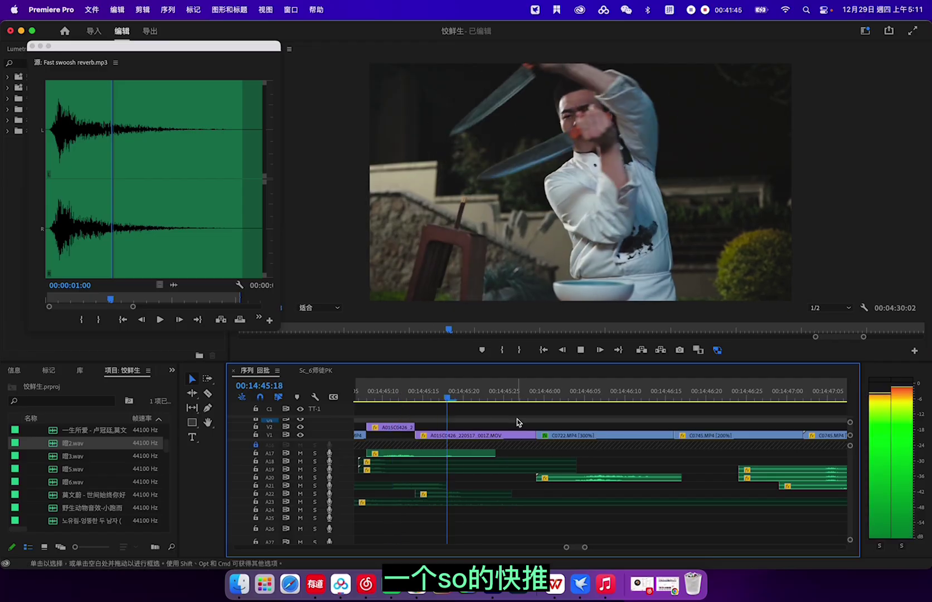
click(718, 399)
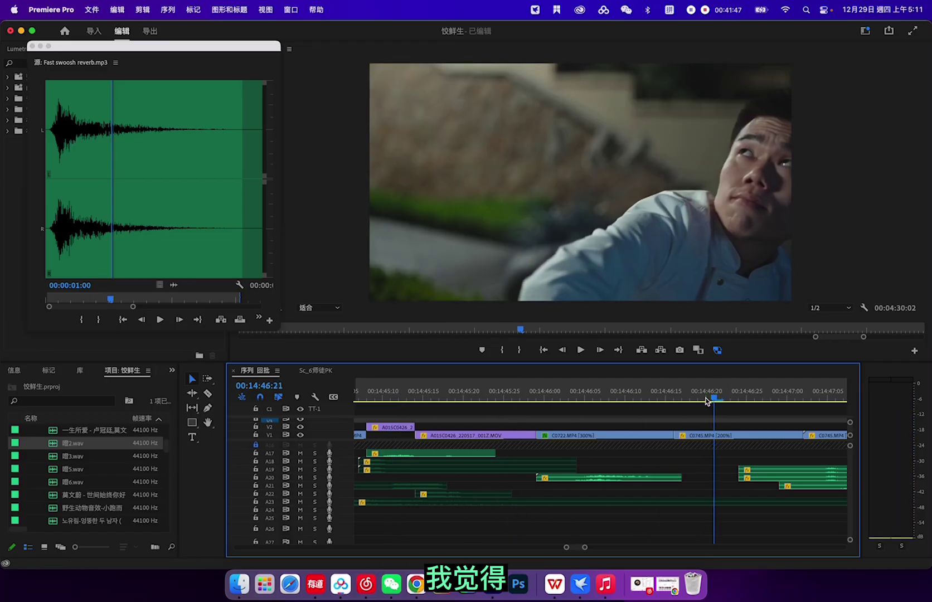
click(513, 397)
key(space)
key(space)
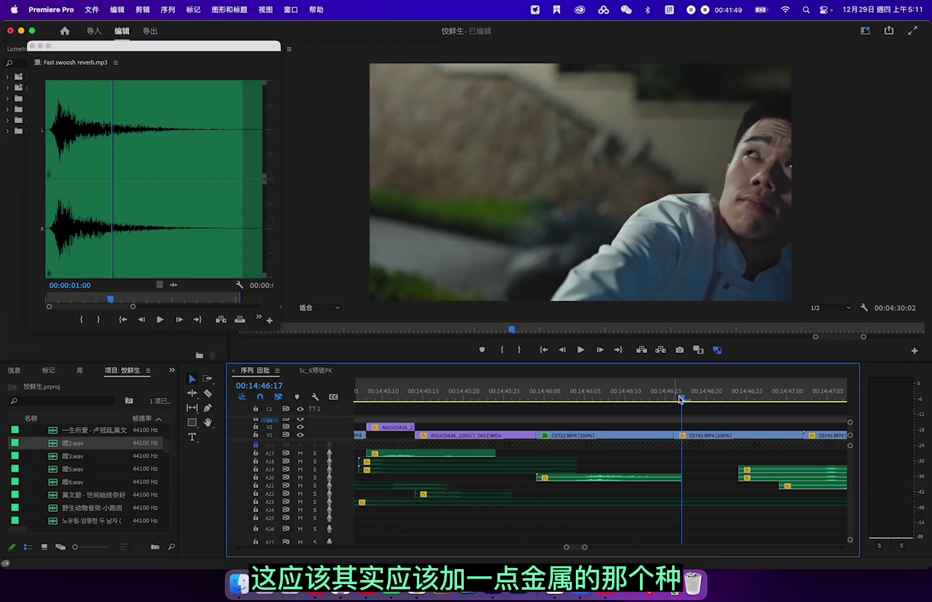
drag(679, 398, 552, 402)
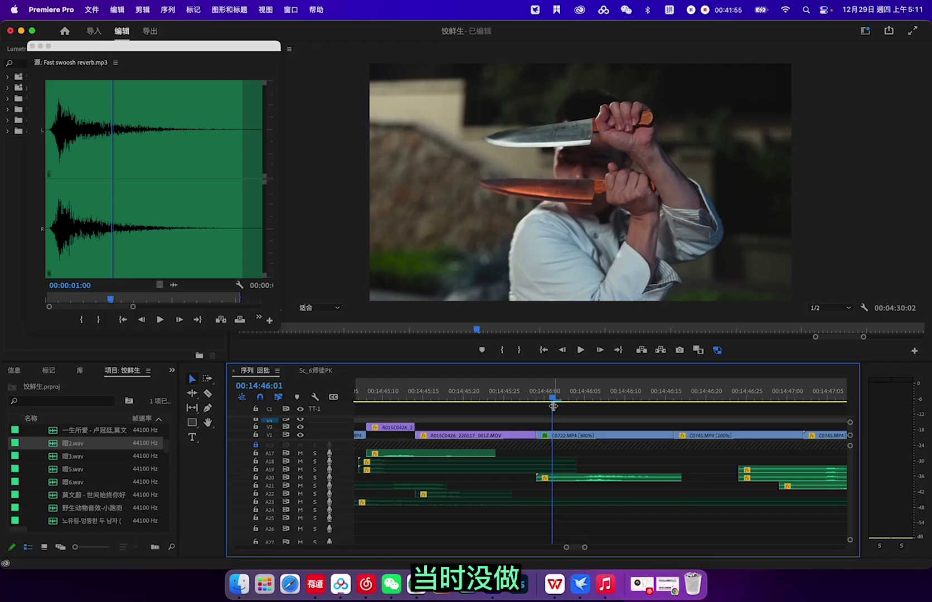
Look through the project's audio files and the 拟音 folder of the sound library in Finder for a sword sound
drag(125, 450, 248, 441)
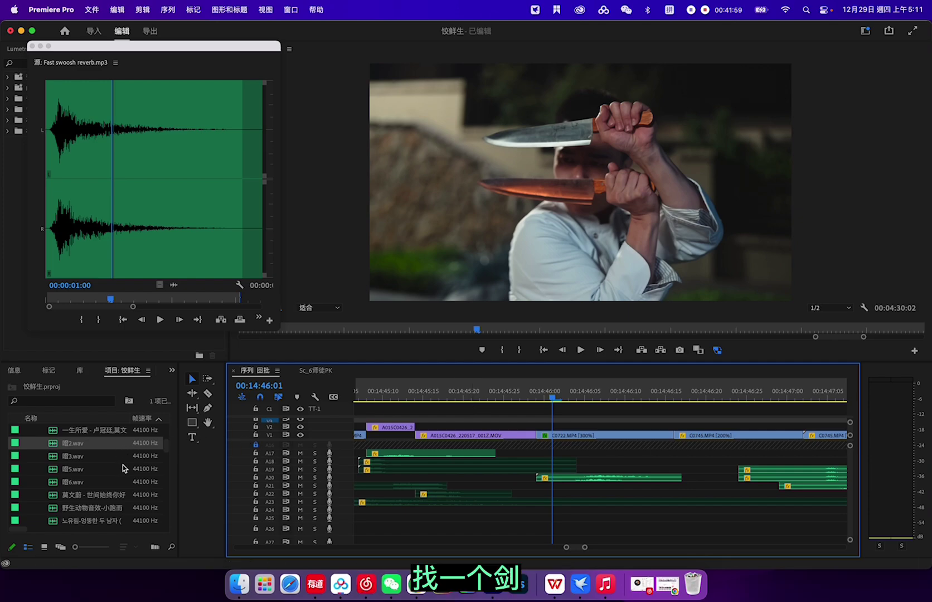
scroll(123, 465, down, 3)
scroll(123, 468, down, 1)
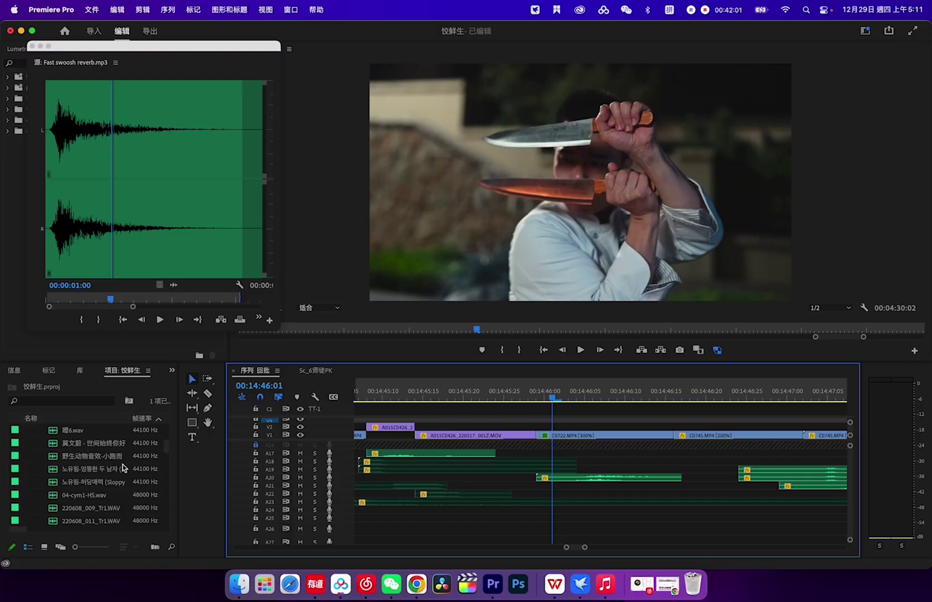
scroll(124, 467, down, 5)
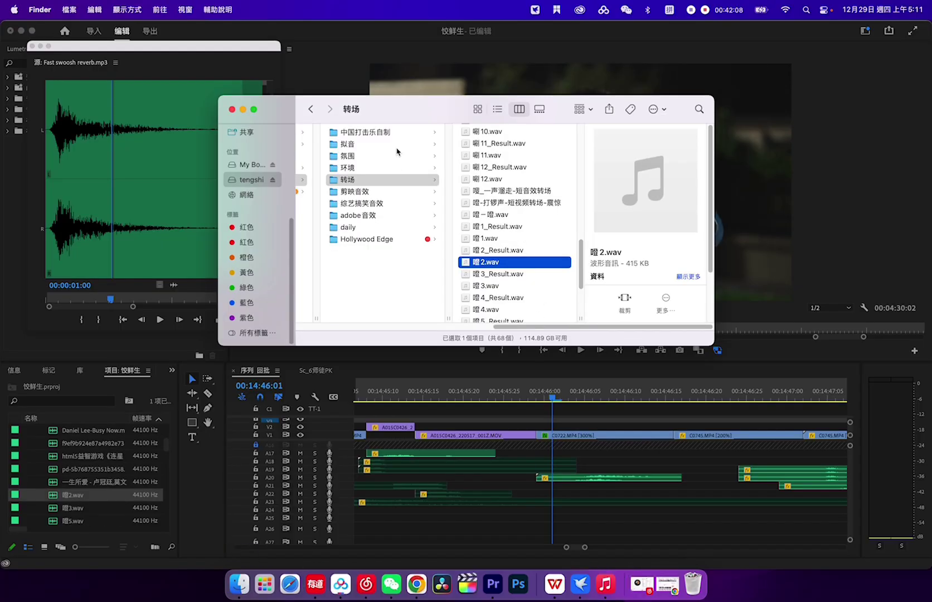
click(397, 146)
click(485, 133)
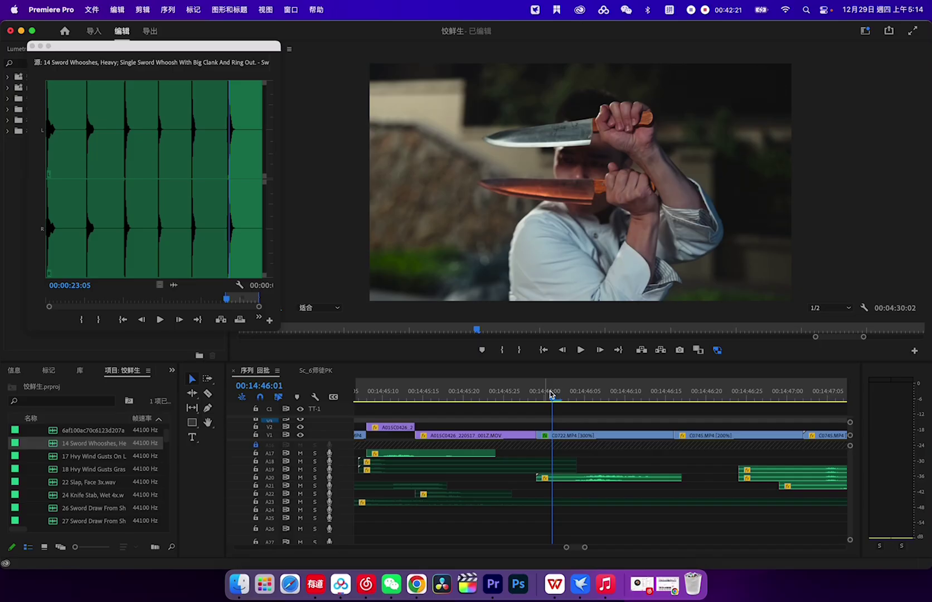
Audition the individual whooshes of the 14 Sword Whooshes, Heavy clip in the source monitor, through to the last one
scroll(489, 476, down, 3)
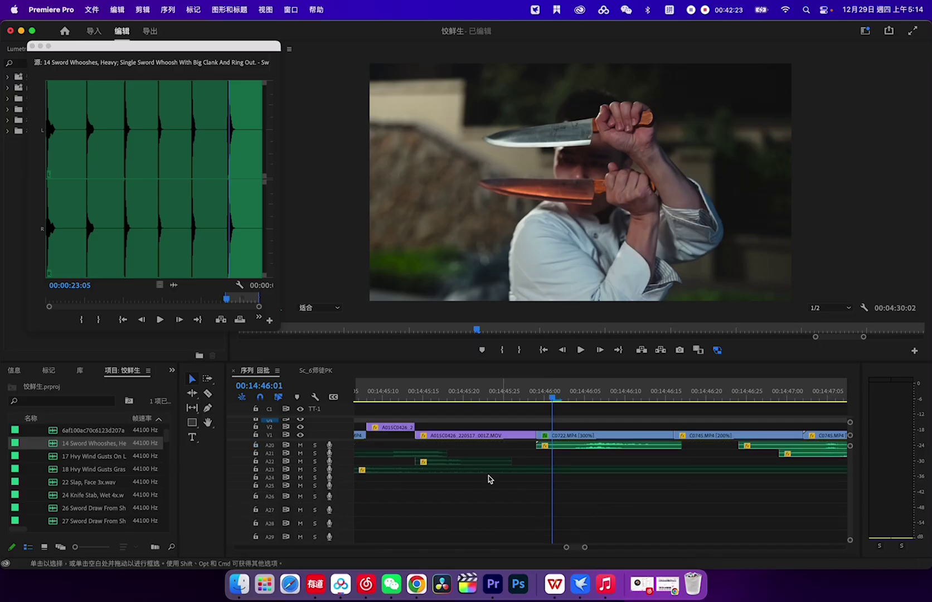
scroll(67, 452, down, 1)
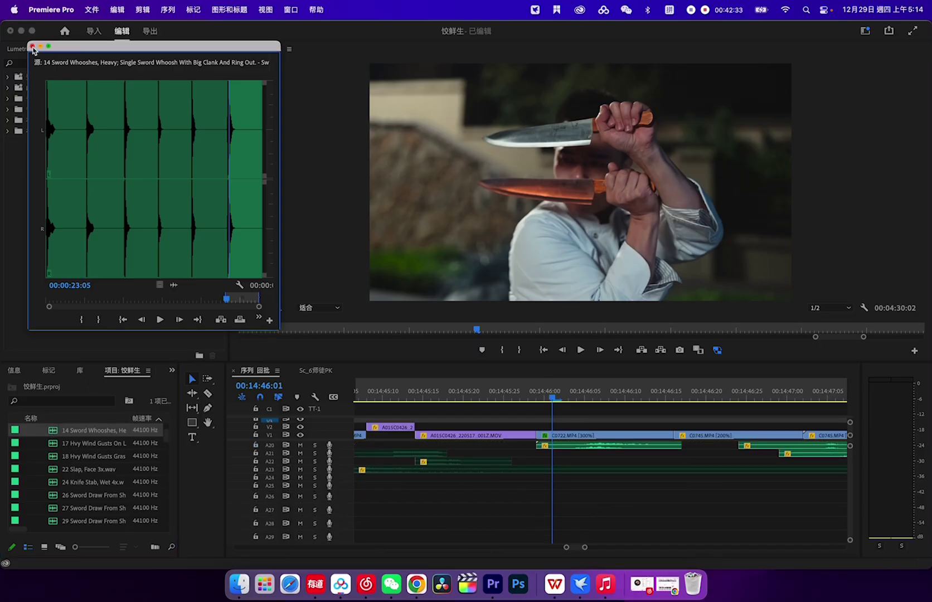
click(33, 46)
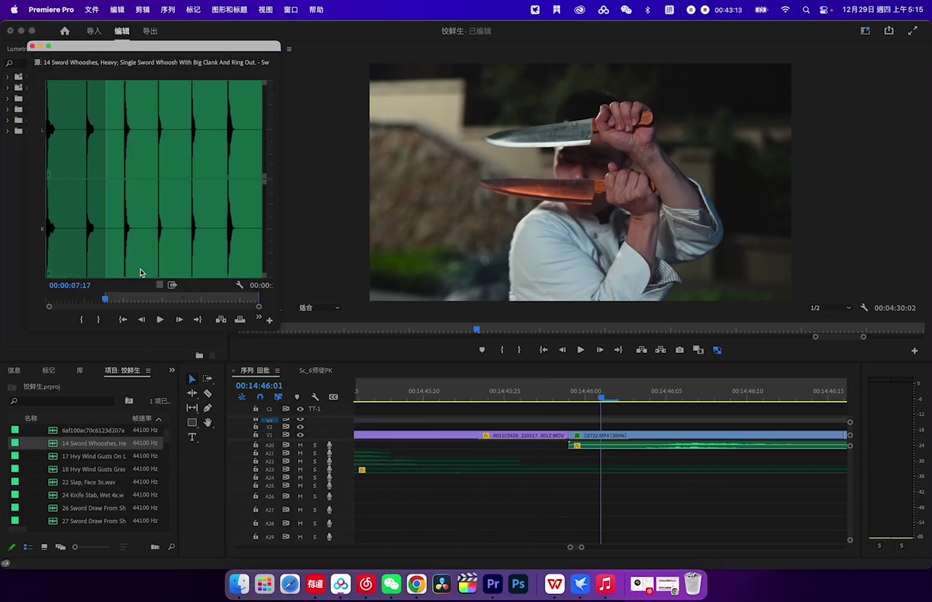
click(159, 266)
key(space)
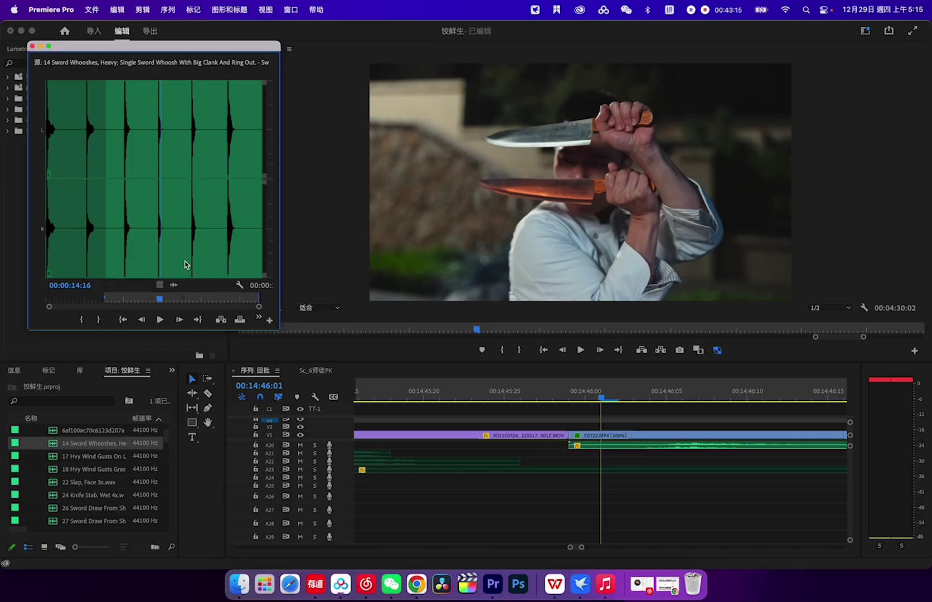
key(space)
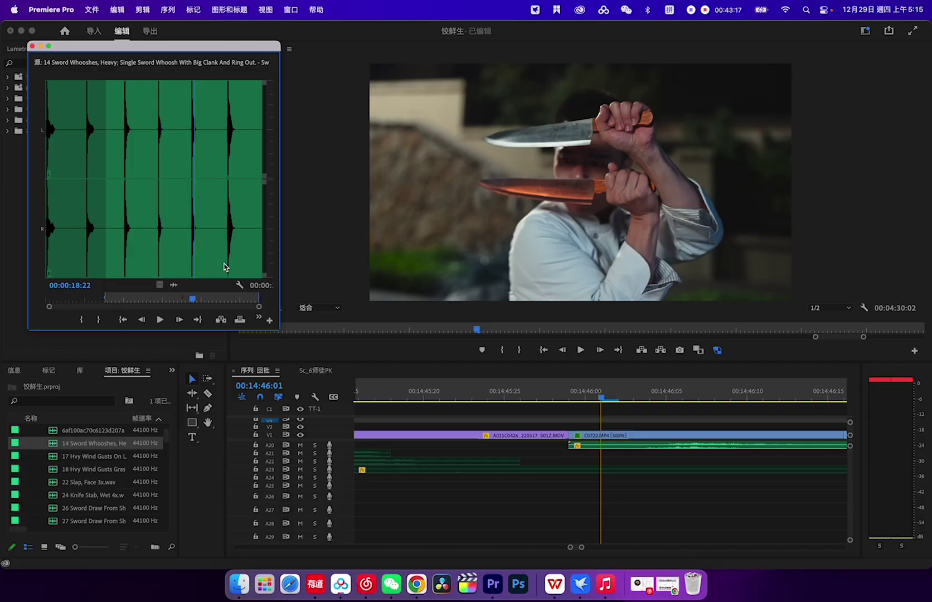
key(space)
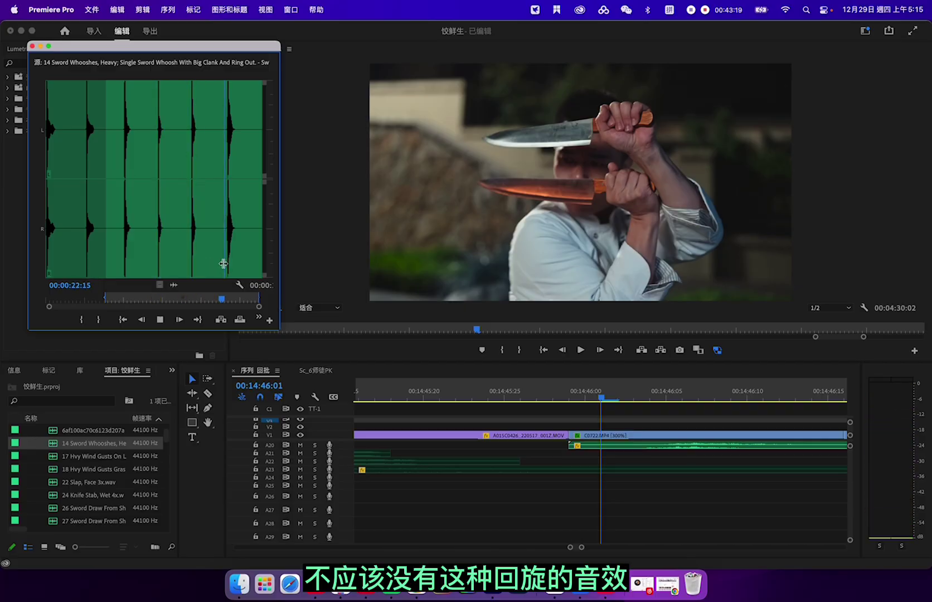
click(223, 264)
key(space)
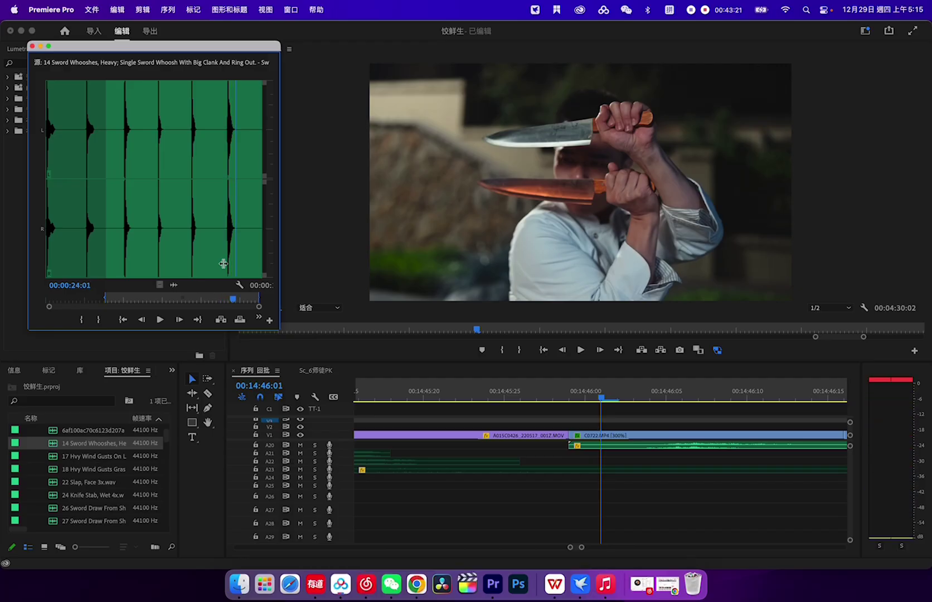
Set the In point at 00:00:23:04, on the last whoosh of the 14 Sword Whooshes clip, and audition it from there
key(equal)
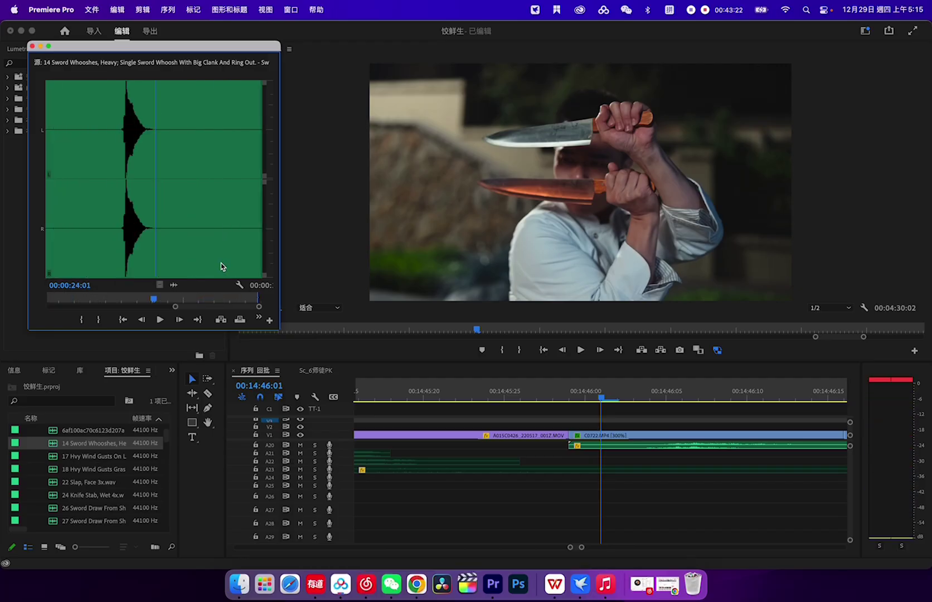
click(128, 255)
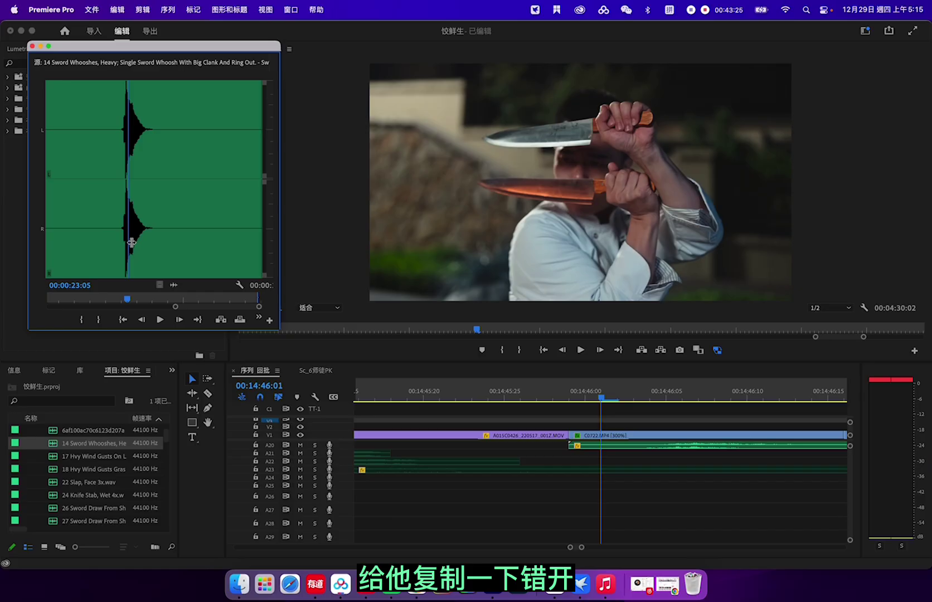
key(Left)
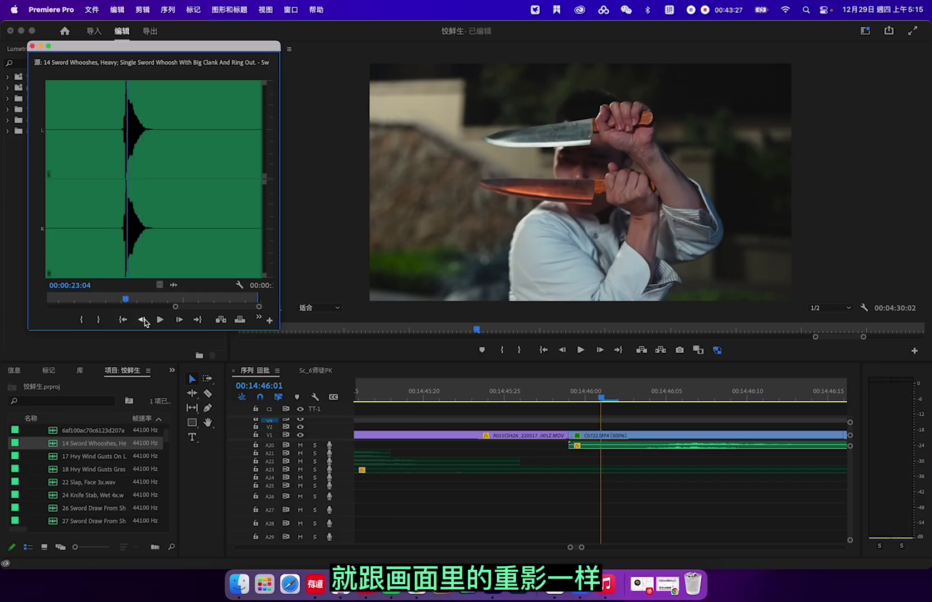
click(82, 320)
key(space)
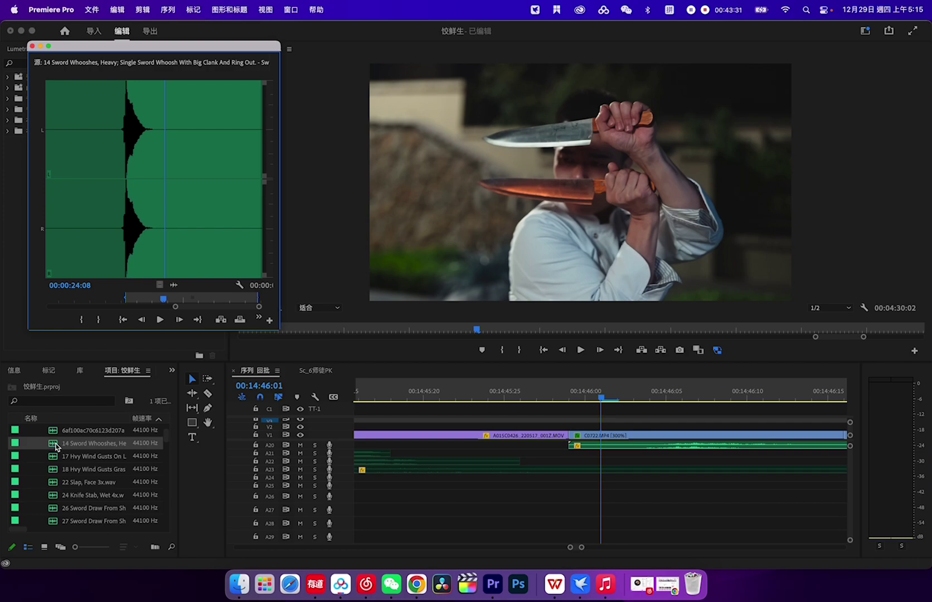
Place the trimmed 14 Sword Whooshes clip on track A25 at 00:14:46:00 under C0722.MP4 and preview it with the shot
drag(55, 445, 589, 493)
click(584, 397)
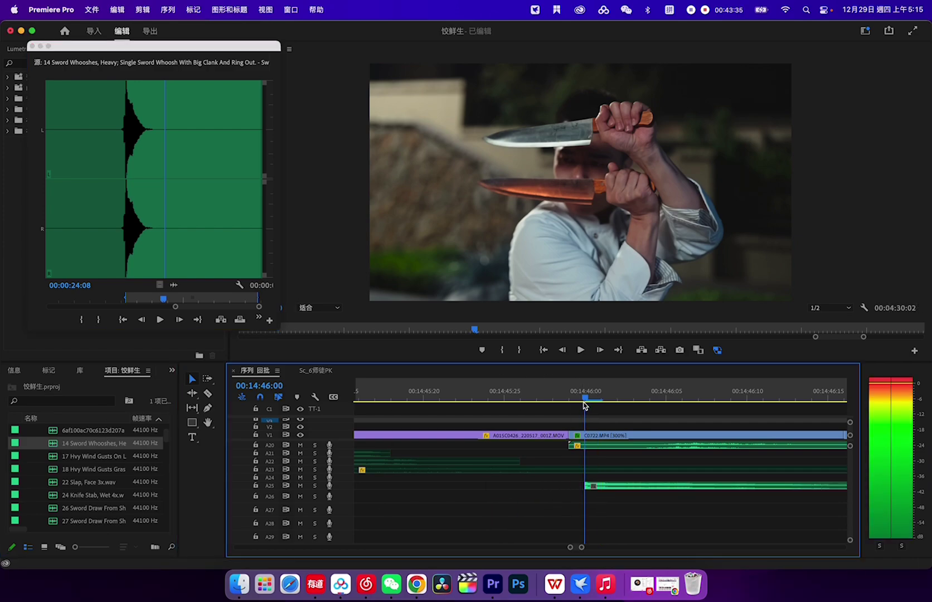
key(space)
key(space)
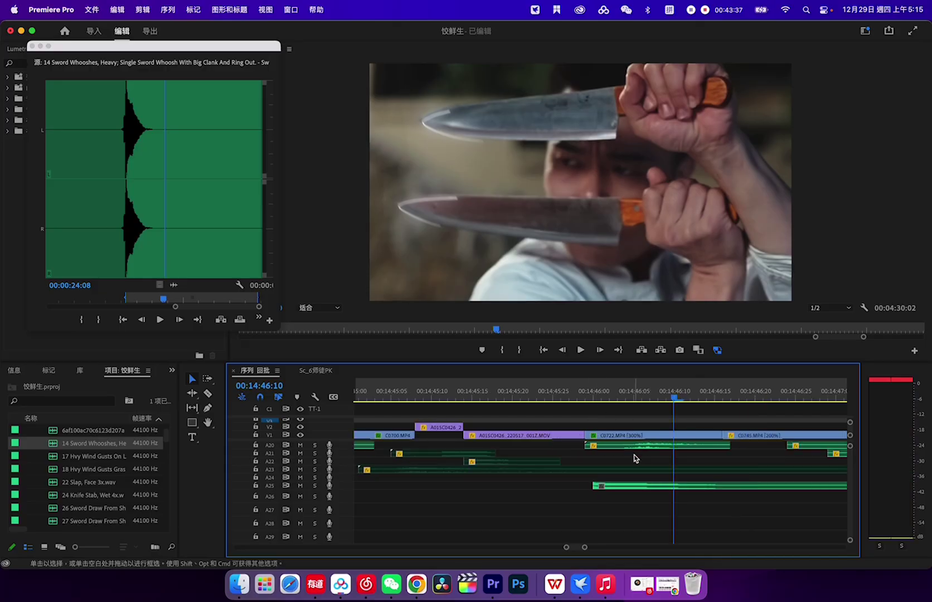
Duplicate the sword whoosh clip from track A25 onto the track below and return the playhead to the double-knife push-in
click(634, 486)
drag(636, 486, 635, 496)
drag(670, 400, 621, 400)
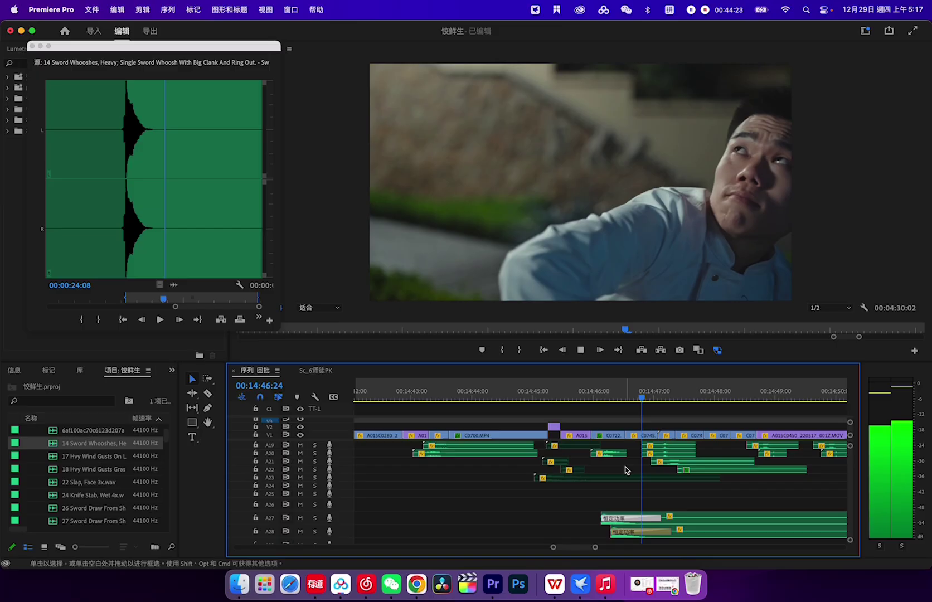
Replay the double-knife shot with the two staggered sword whooshes on tracks A27 and A28, continuing into the following shots
drag(650, 395, 610, 426)
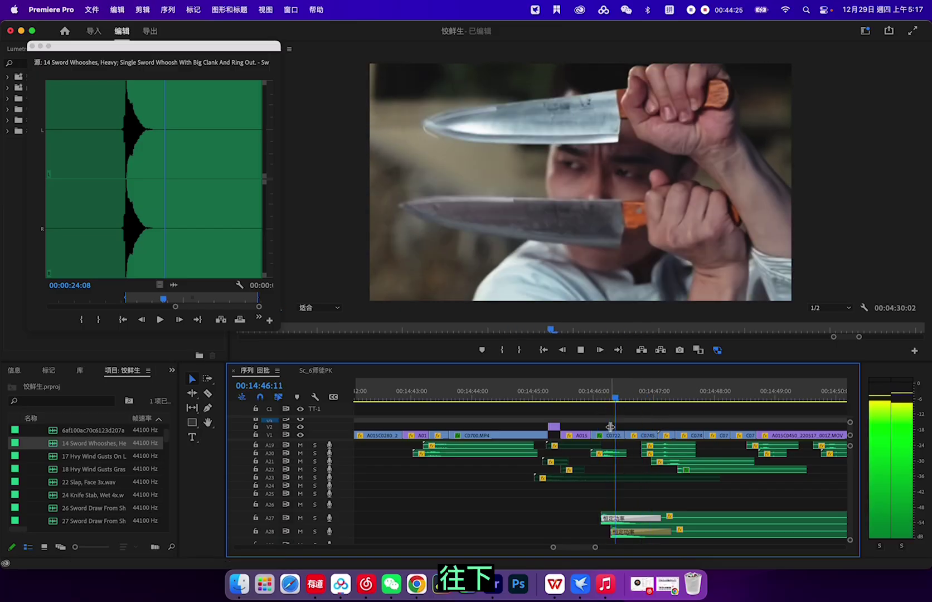
key(space)
key(space)
key(minus)
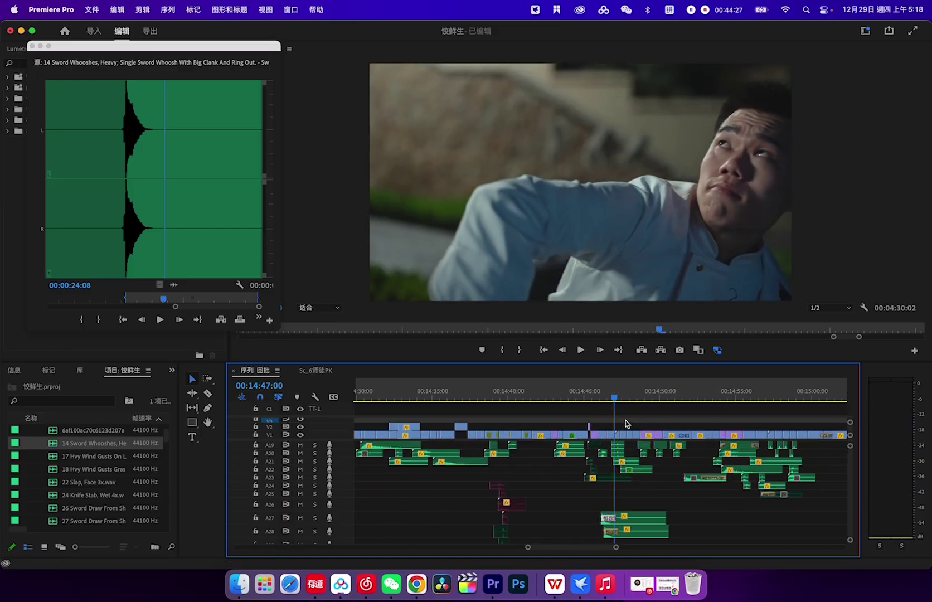
key(space)
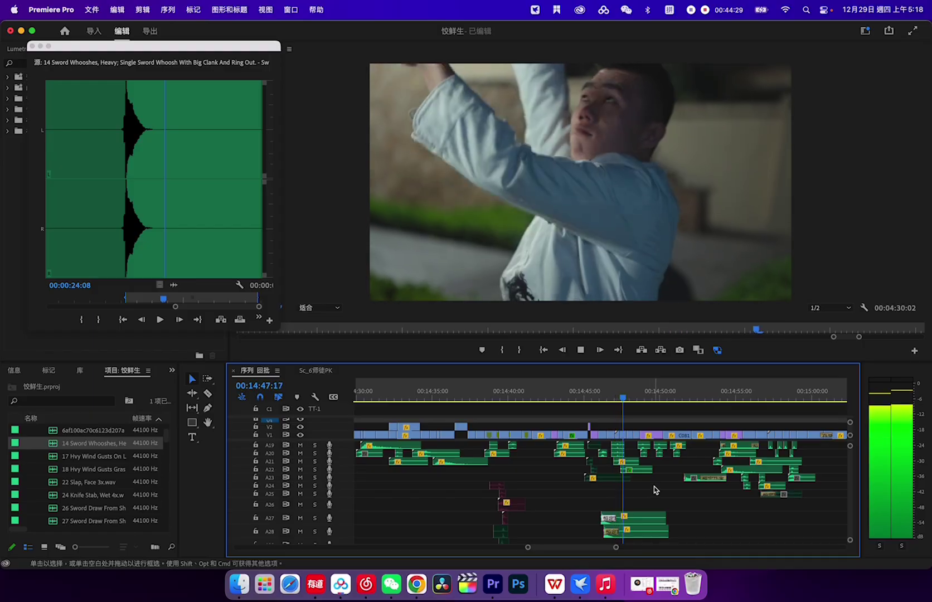
Replay the sleeve-swing shot after the double-knife push-in and park the playhead at 00:14:46:27
scroll(655, 487, up, 2)
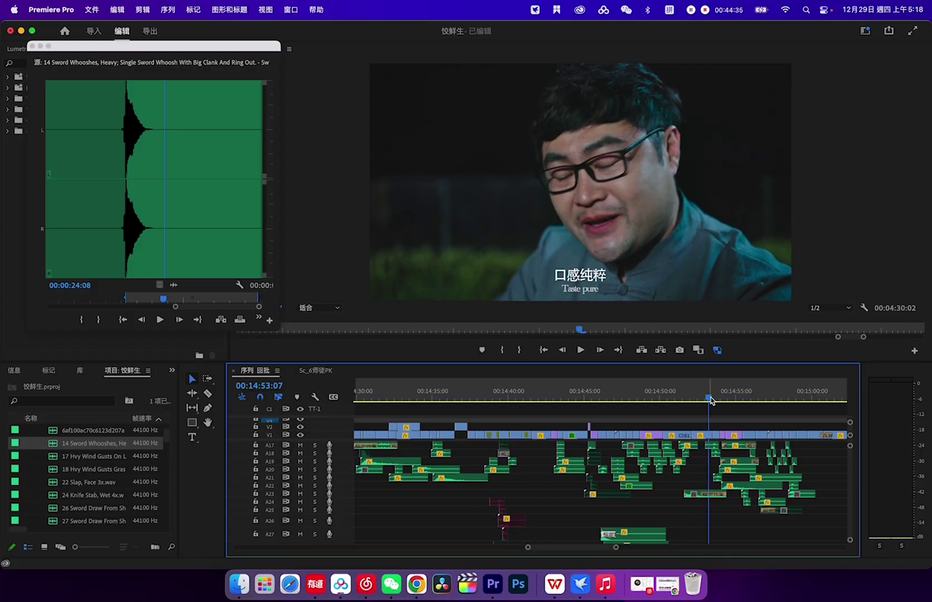
drag(707, 396, 619, 396)
key(=)
key(shift+k)
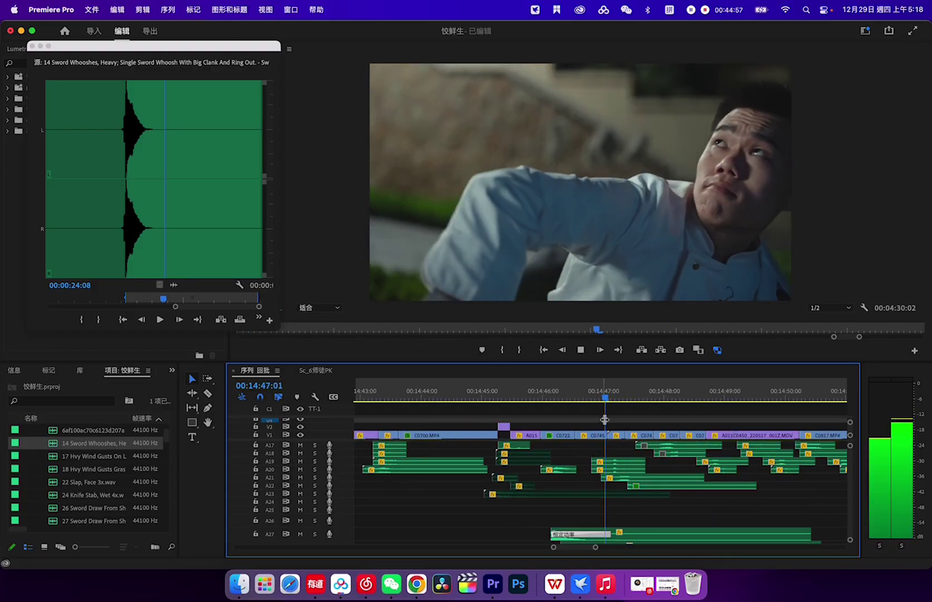
scroll(593, 458, up, 2)
click(596, 397)
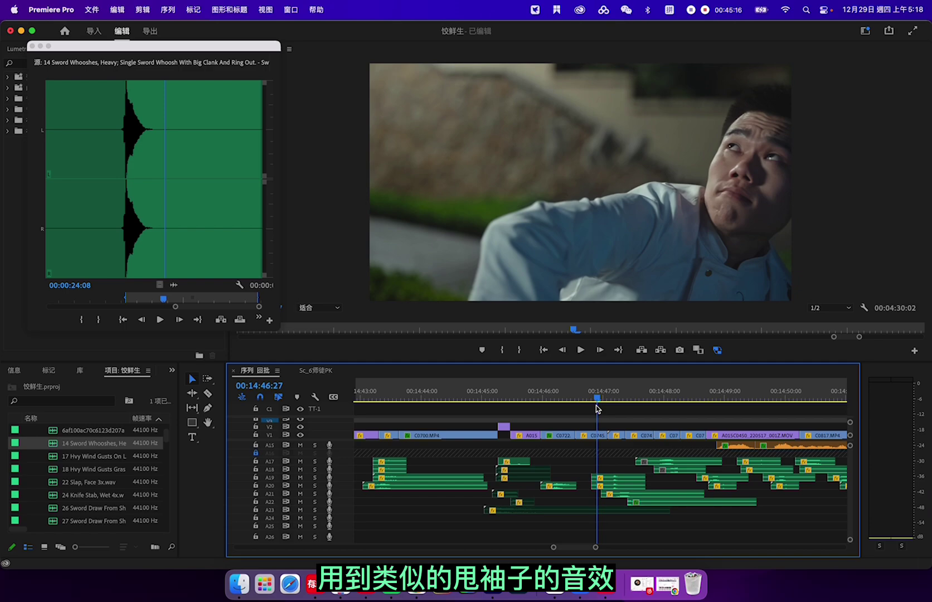
Open the 86 Cloth Snap, Heavy 5x.wav clip from track A19 in the source monitor and audition its marked section
click(623, 480)
double_click(628, 479)
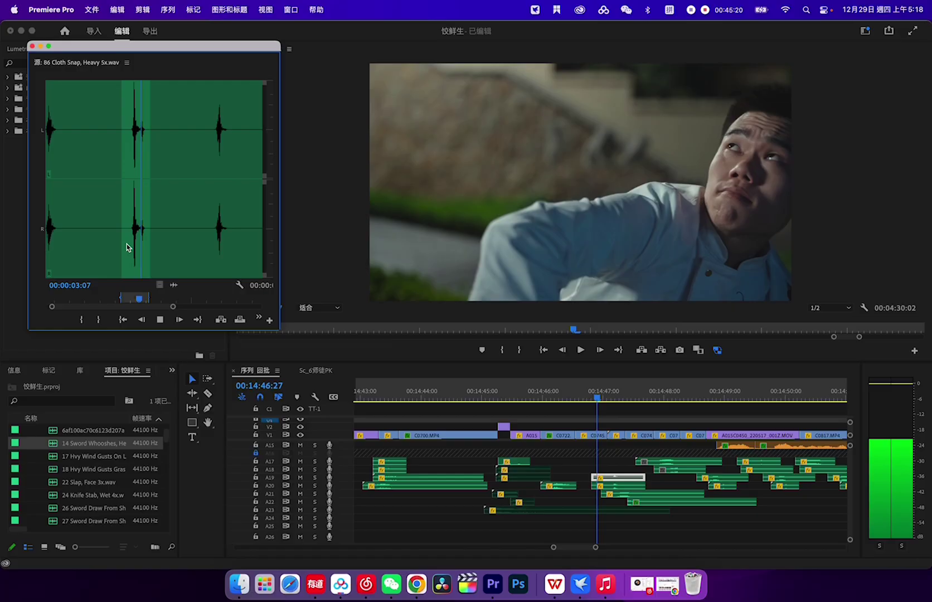
click(588, 478)
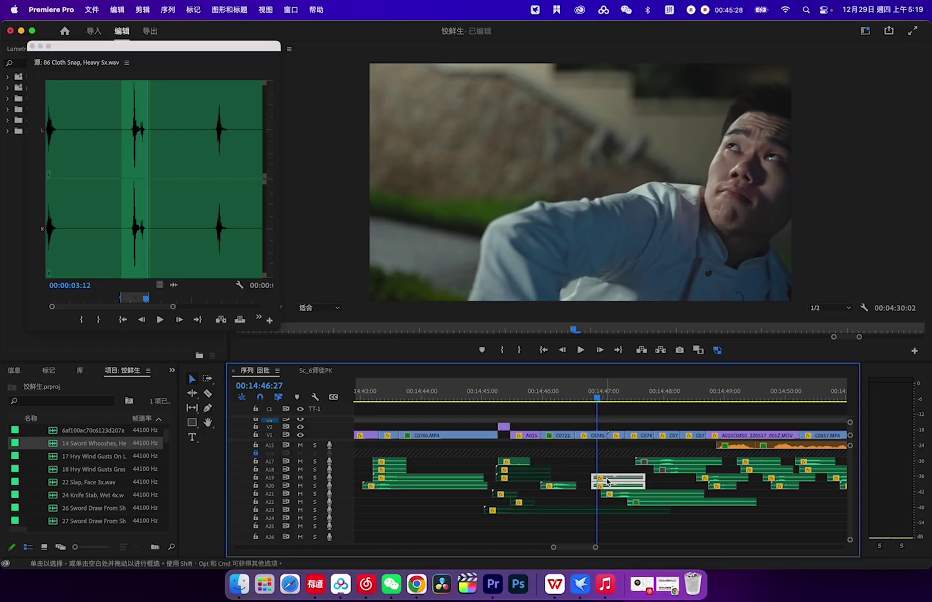
Solo the cloth-snap layer on tracks A19 and A20 at 00:14:46:26, and clear the solo after listening
click(315, 485)
mouse_move(597, 398)
mouse_down()
mouse_move(584, 400)
mouse_move(636, 401)
mouse_move(595, 409)
mouse_up()
click(315, 486)
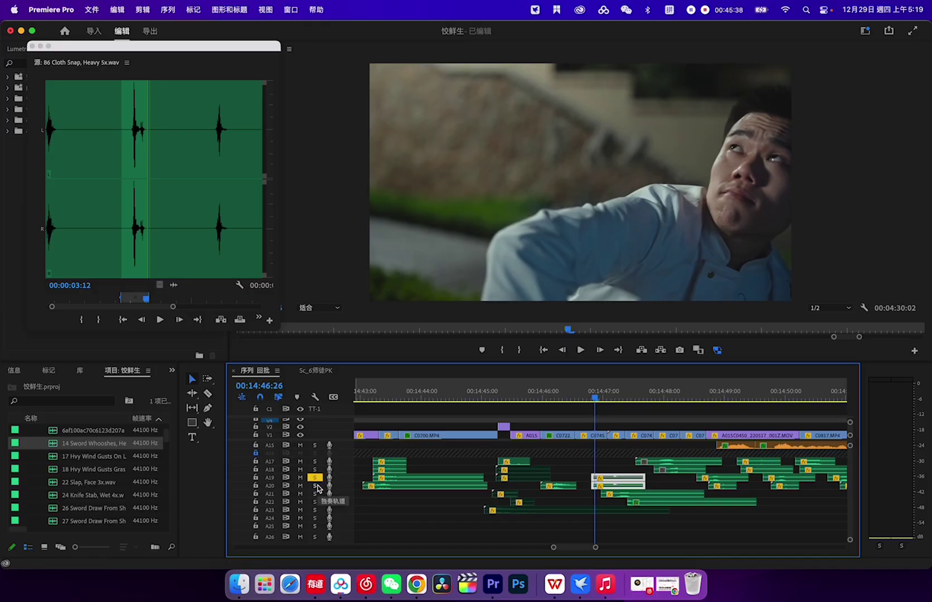
click(315, 477)
Open the 26 Sword Draw From Sheath, Medium 01 clip from track A21 in the source monitor and audition its marked section
click(606, 493)
key(space)
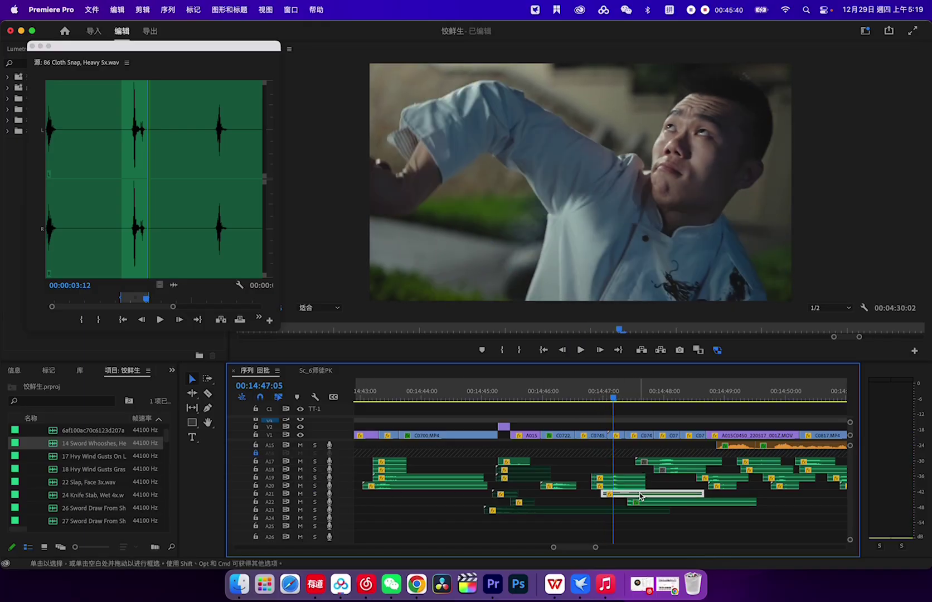
double_click(589, 485)
key(space)
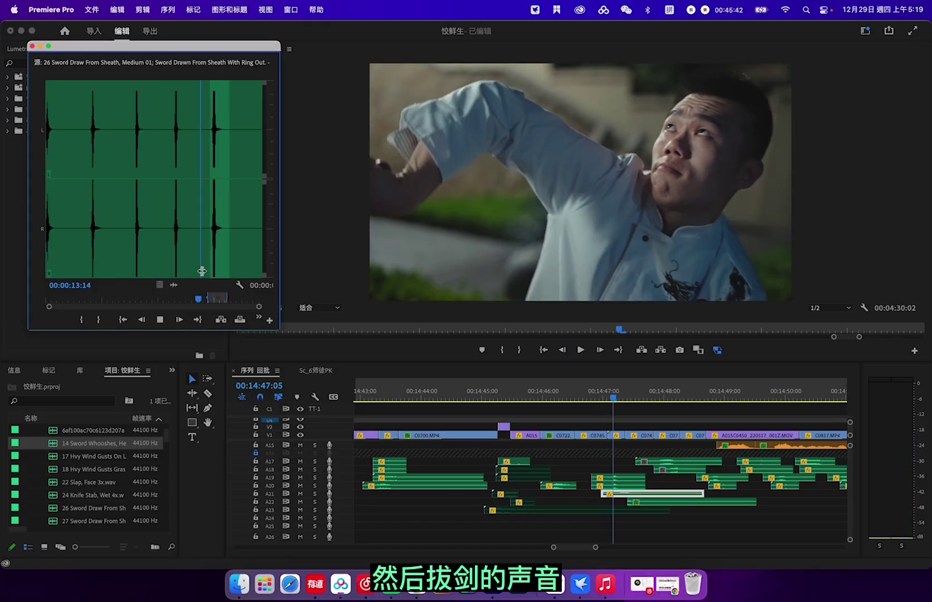
key(space)
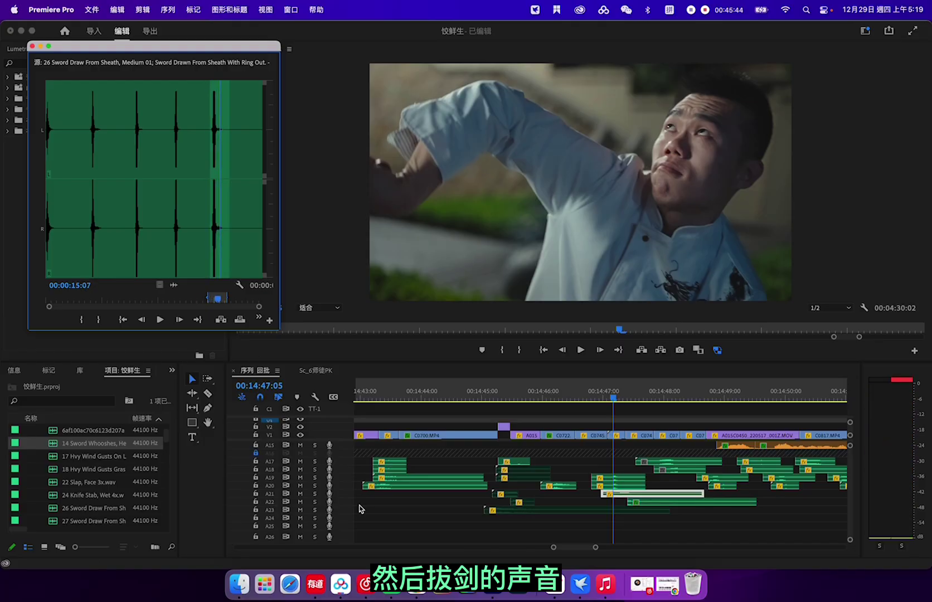
Clear the solo on track A20 and replay the sleeve-swing shot with all sound layers from about 00:14:47:01
click(315, 485)
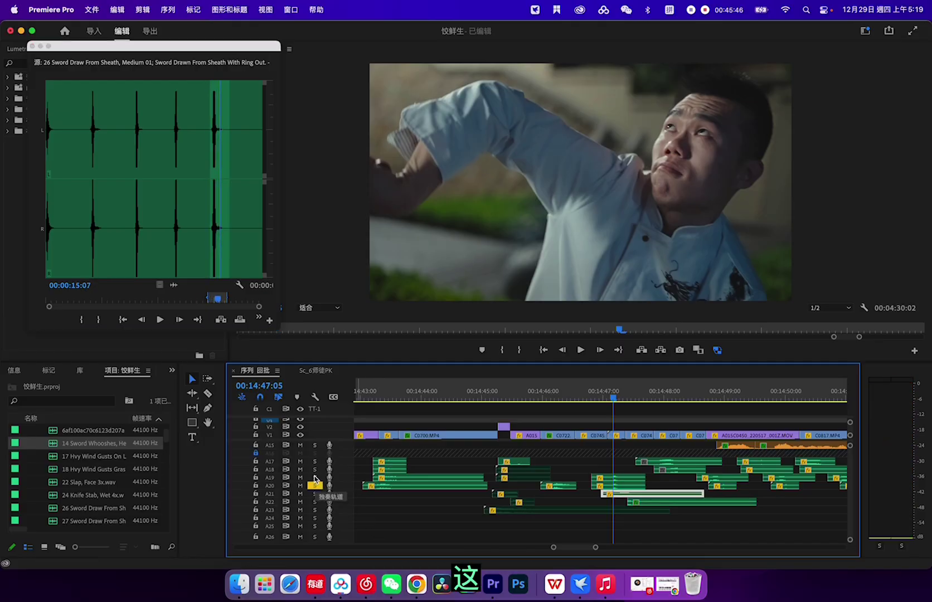
click(315, 485)
key(space)
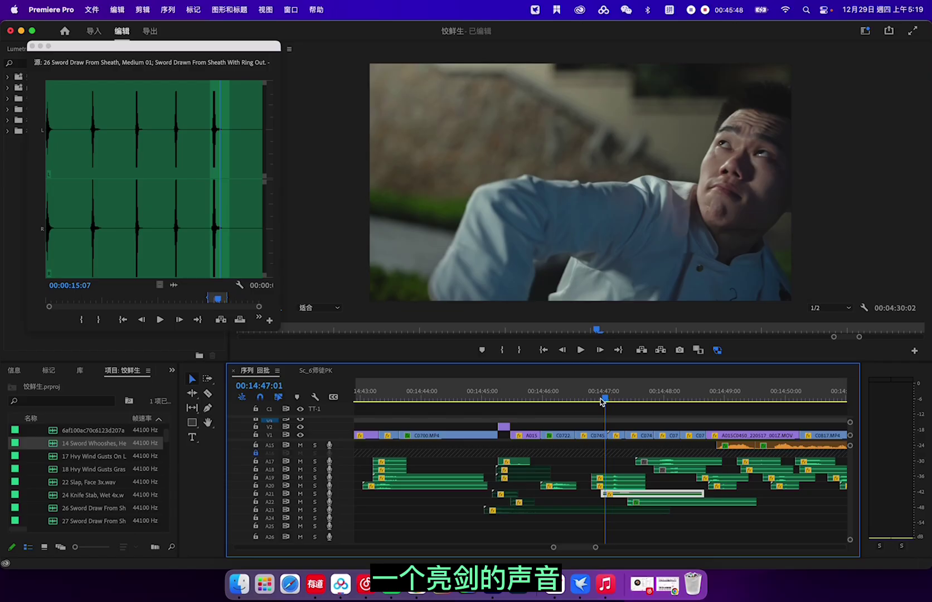
key(space)
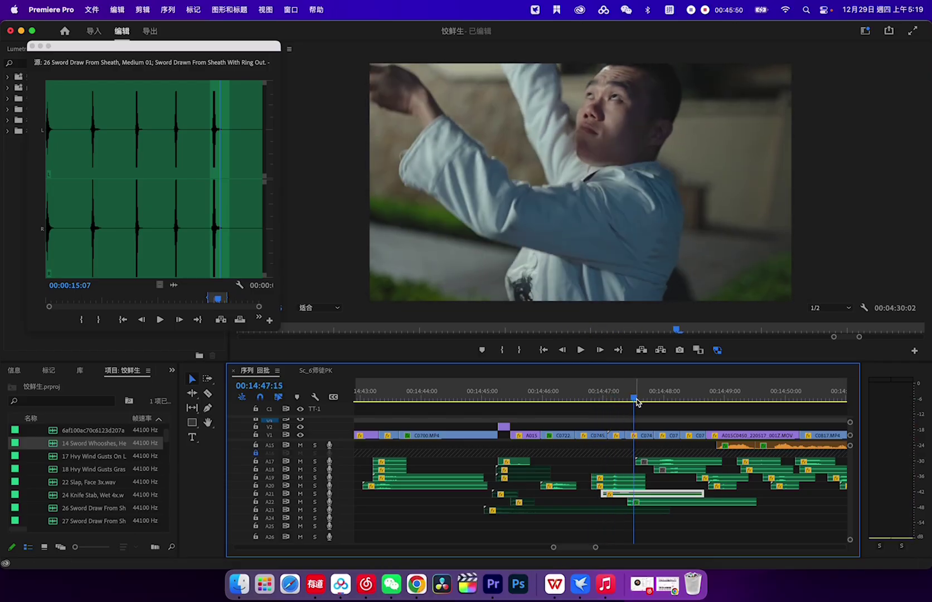
Play the knife-slash shot and audition its 36 Sword Shing 4_ Sword Runs Against.aif clip from track A17 in the source monitor
key(shift+k)
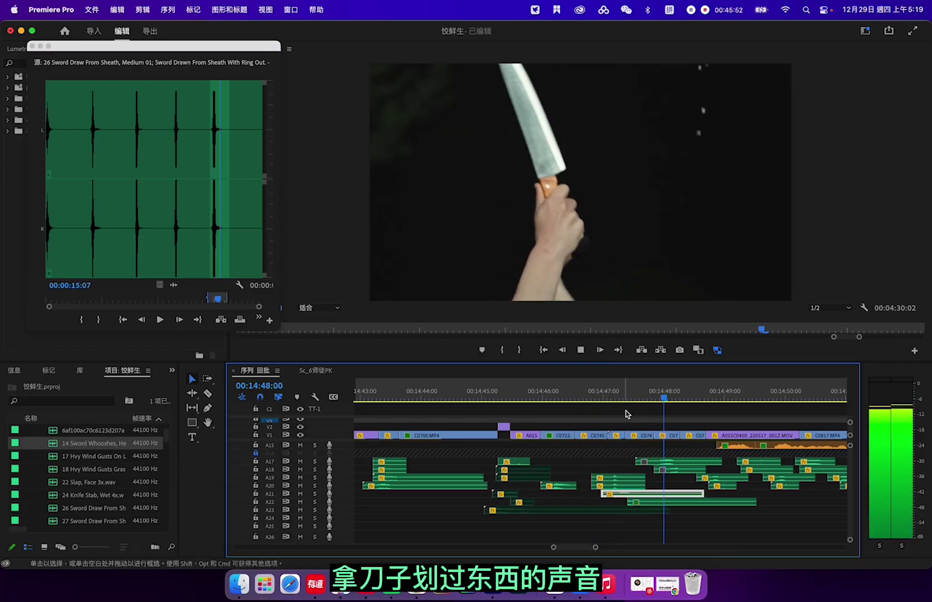
click(674, 463)
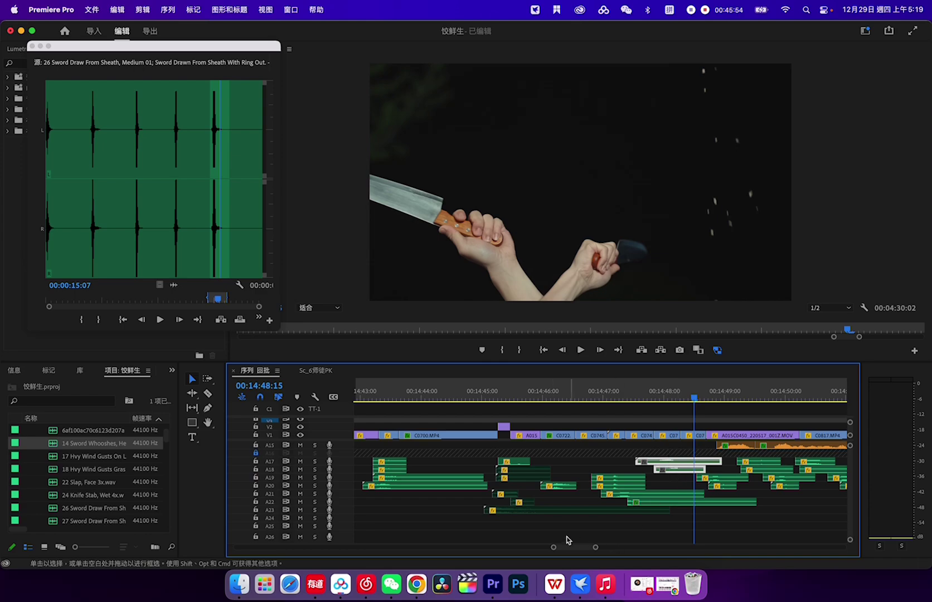
scroll(559, 532, right, 5)
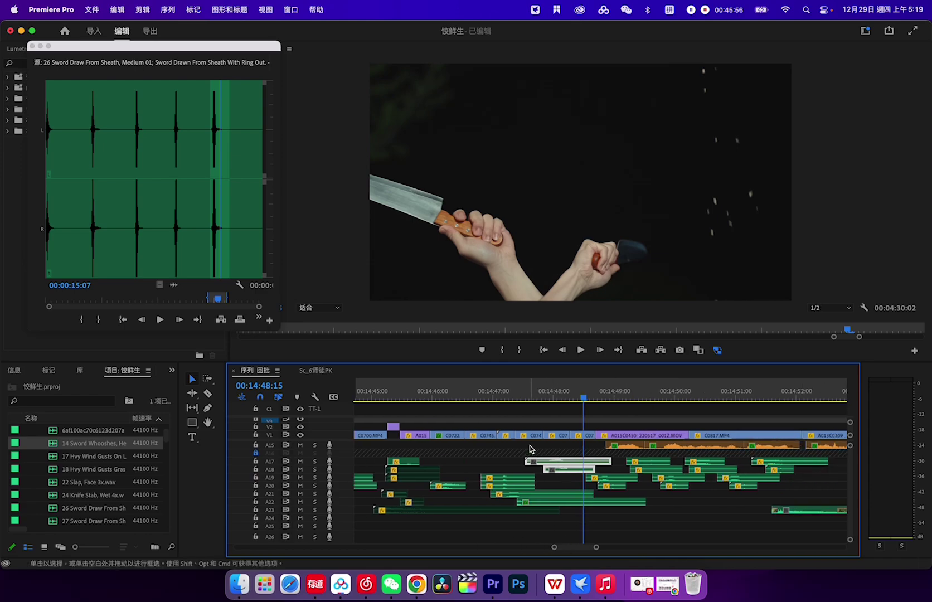
double_click(579, 462)
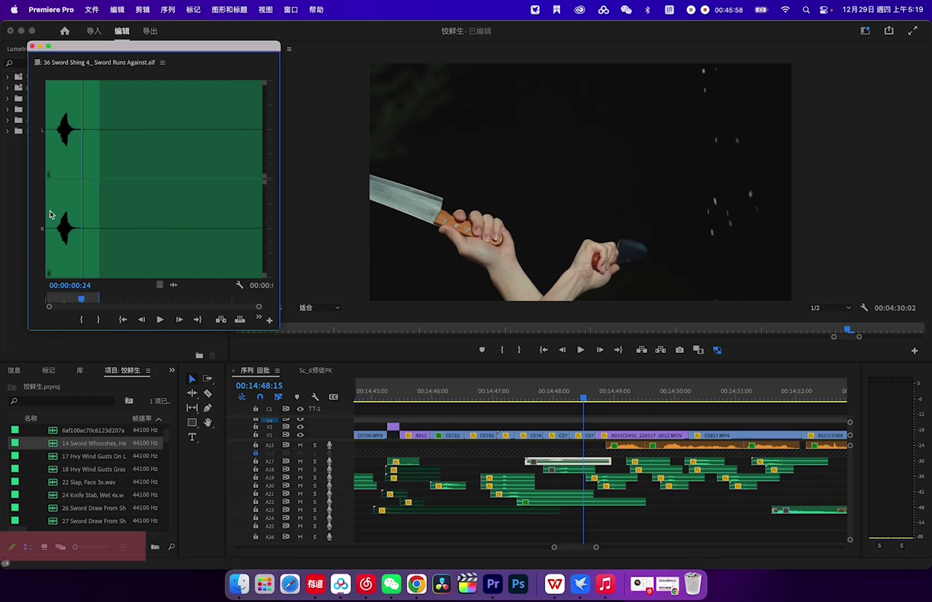
key(space)
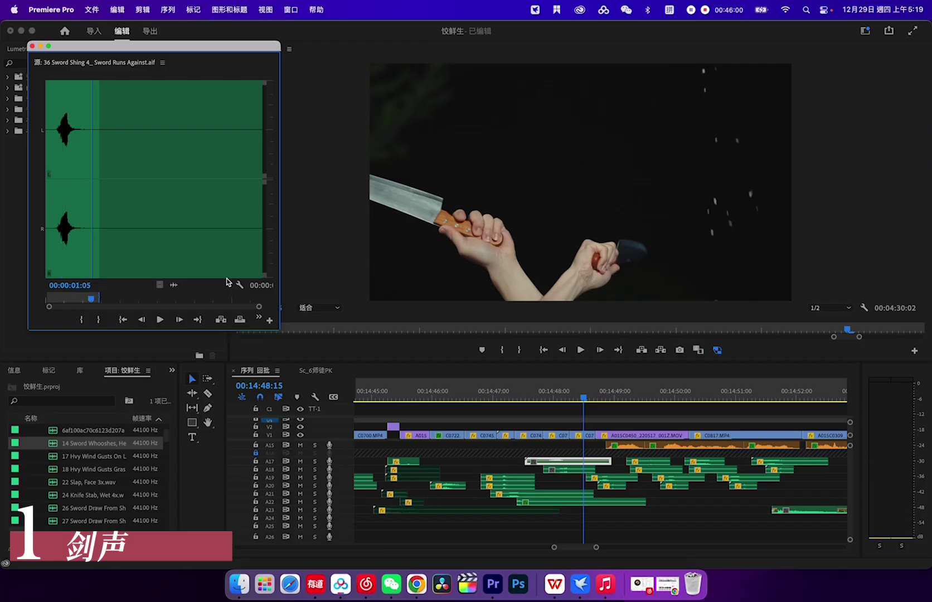
Open the 24 Knife Stab, Wet 4x.wav clip from track A18 in the source monitor and audition its marked cutting sound
click(570, 471)
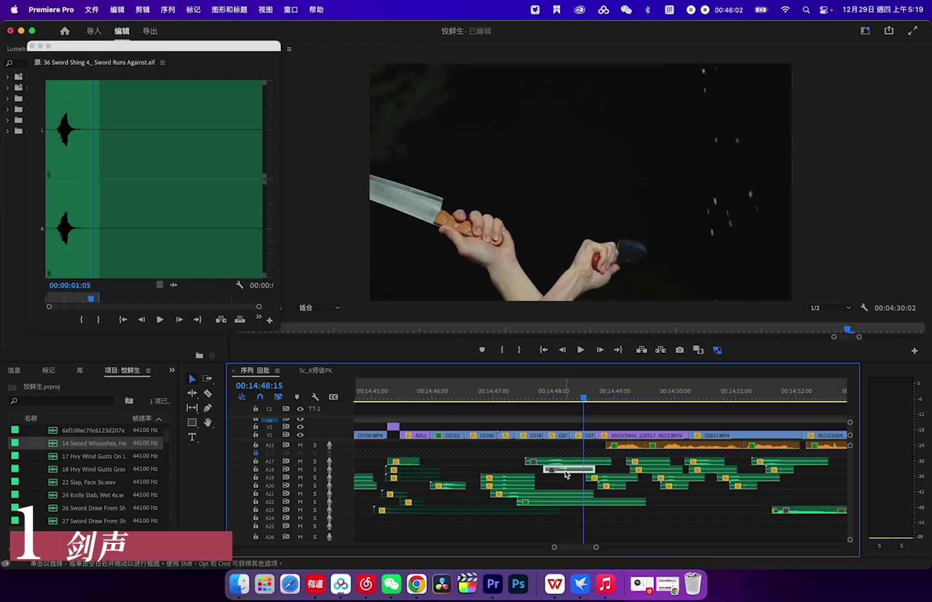
double_click(566, 474)
key(space)
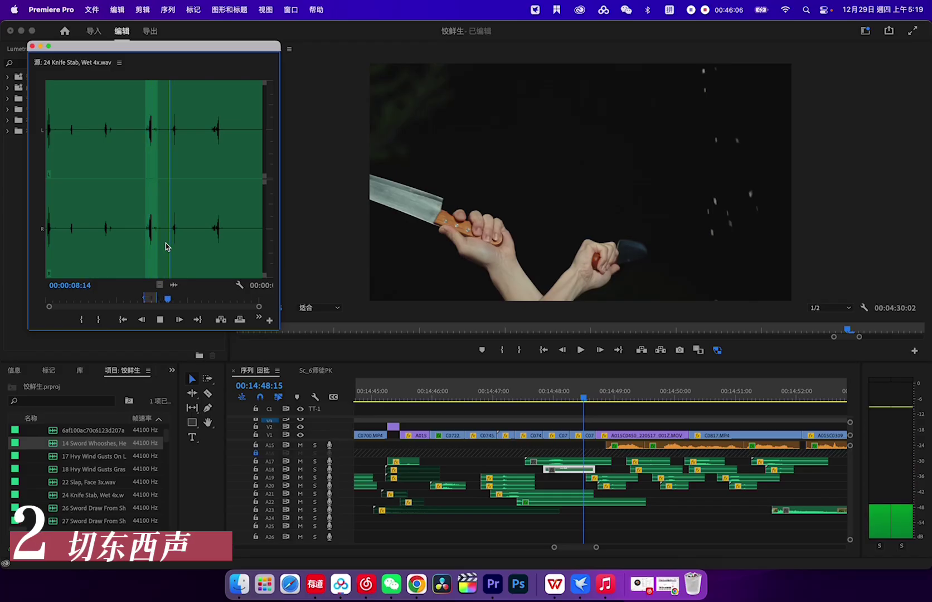
click(142, 243)
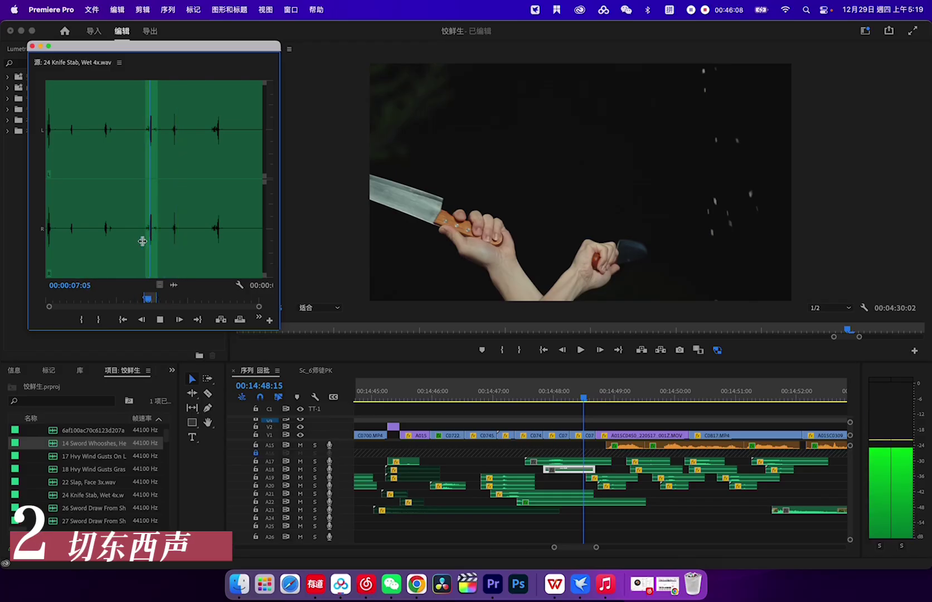
key(space)
Replay the knife-slash shots with the sword and stab layers combined, continuing through the following shots to 00:14:53:26
drag(561, 480, 552, 485)
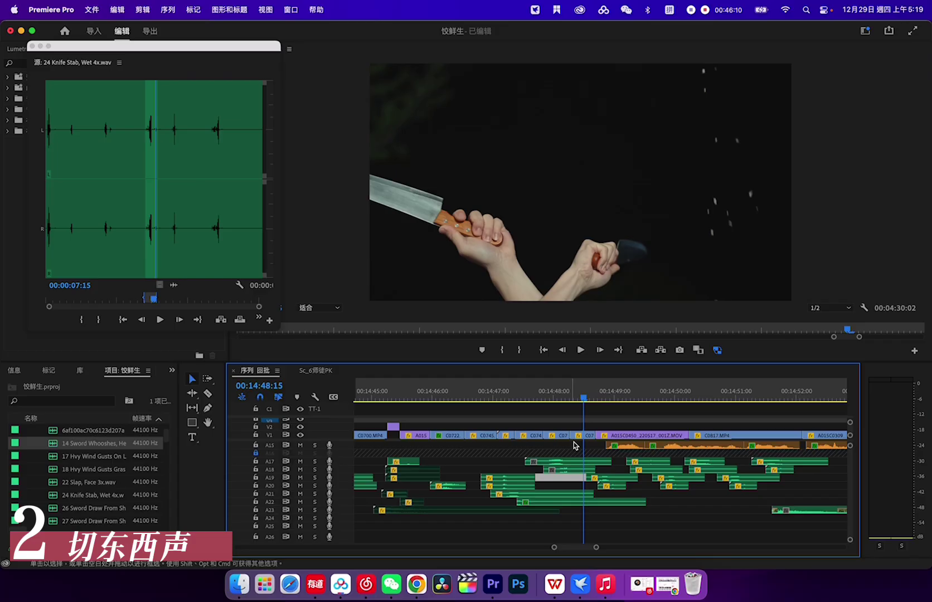
drag(583, 398, 531, 398)
key(space)
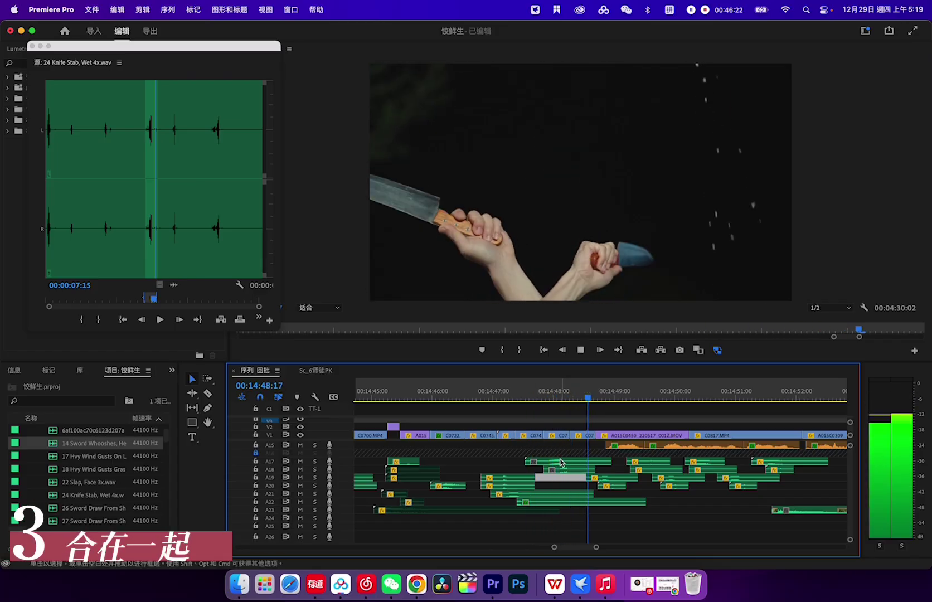
scroll(578, 549, left, 2)
scroll(578, 549, right, 3)
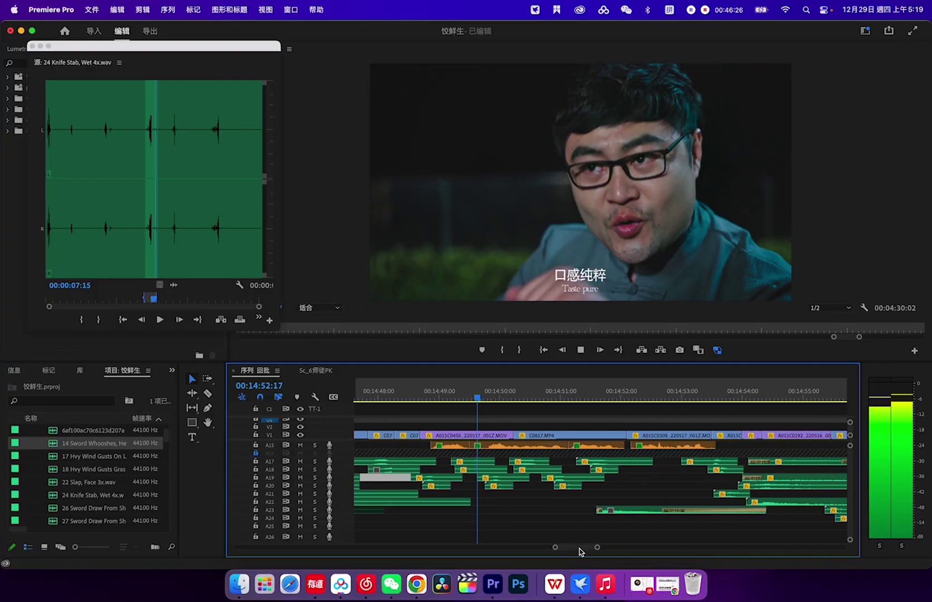
key(space)
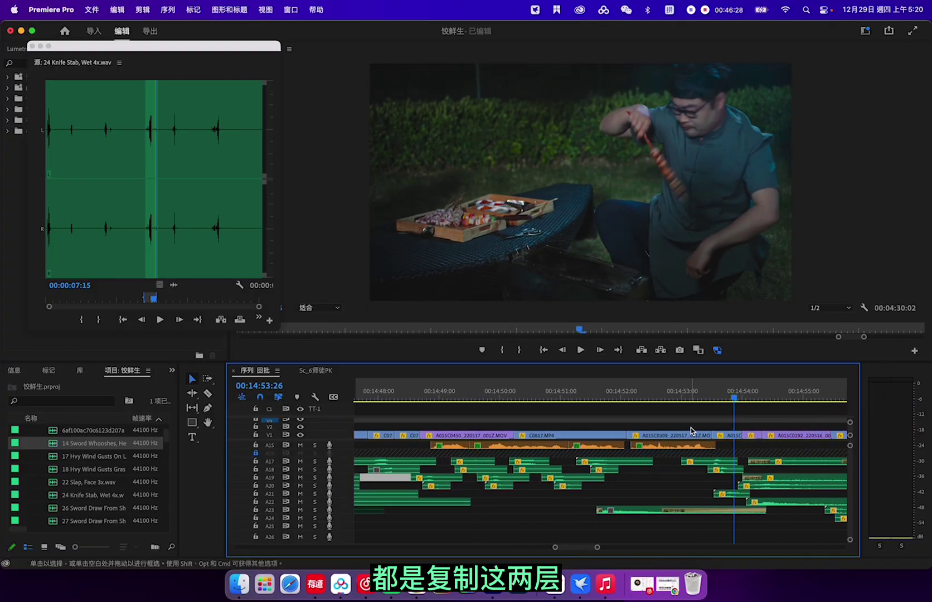
Examine the repeated, staggered copies of the two sound layers on tracks A17 to A20 around 00:14:49:25
key(minus)
drag(667, 397, 543, 418)
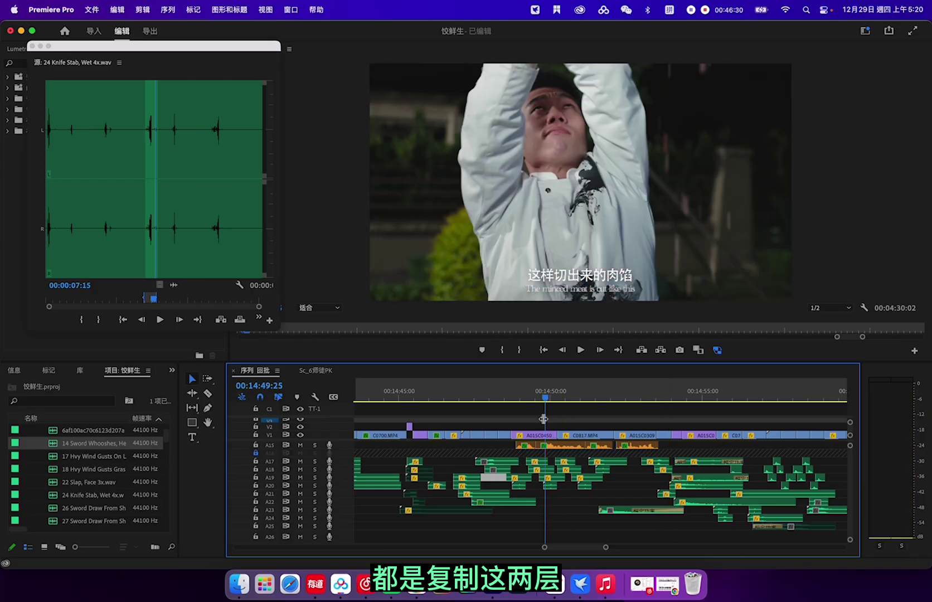
key(equal)
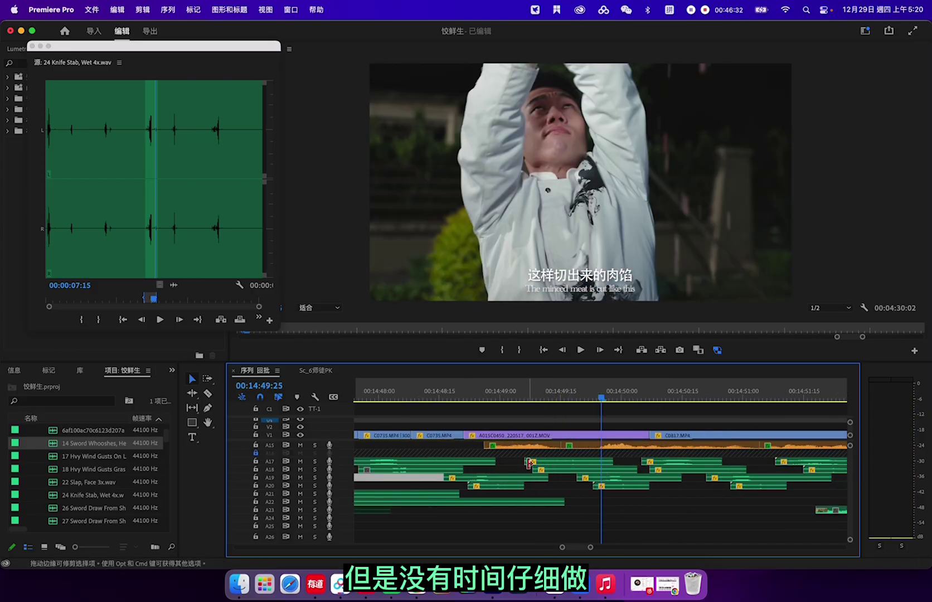
drag(526, 462, 639, 481)
drag(708, 501, 729, 493)
click(673, 511)
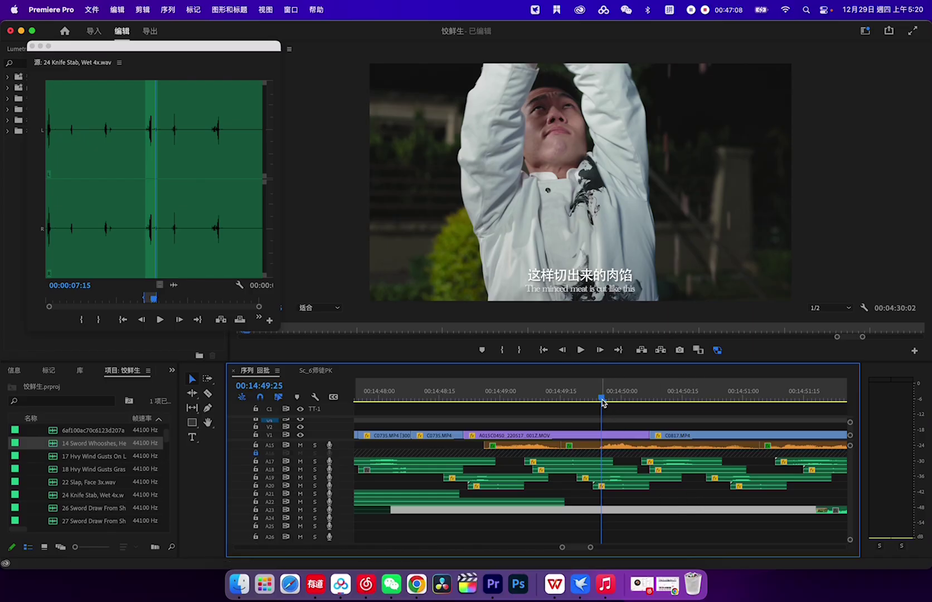
Play the layered sequence from 00:14:49:25 through to the vegetable shot at 00:14:56:20
key(space)
key(space)
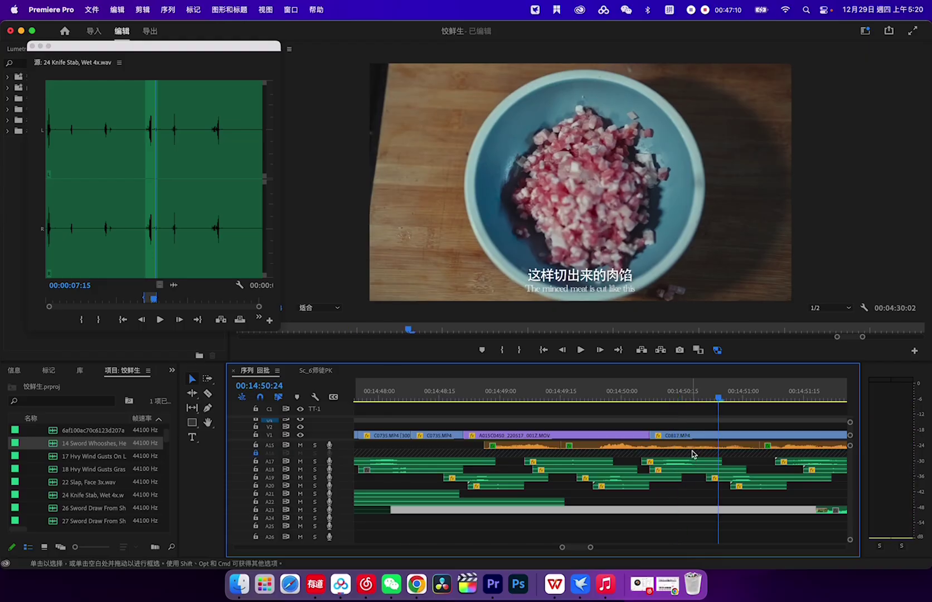
key(-)
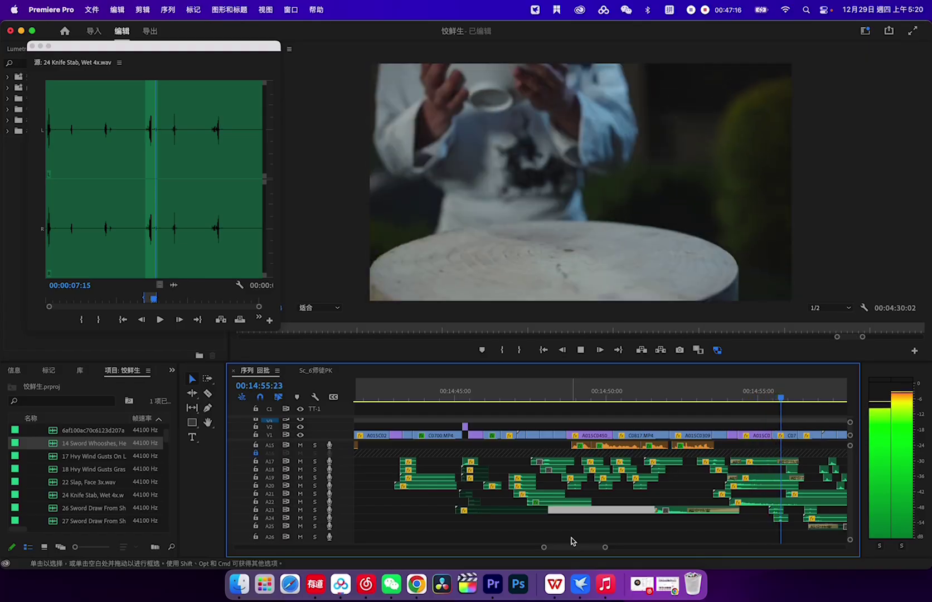
key(space)
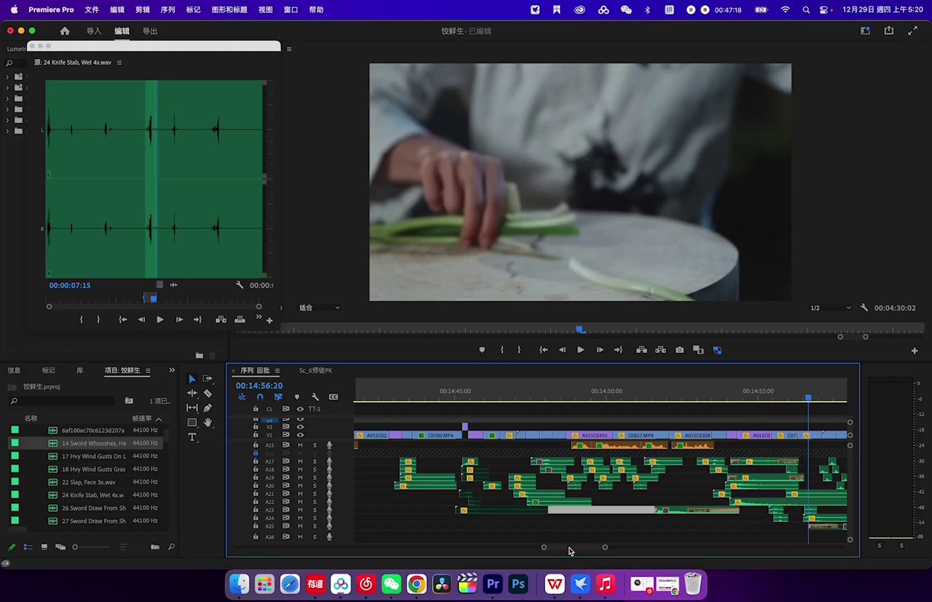
Replay the passage from 00:14:53:04 into the grill-fire shot and return the playhead to 00:14:53:12, before the staggered sleeve sounds
scroll(569, 545, right, 5)
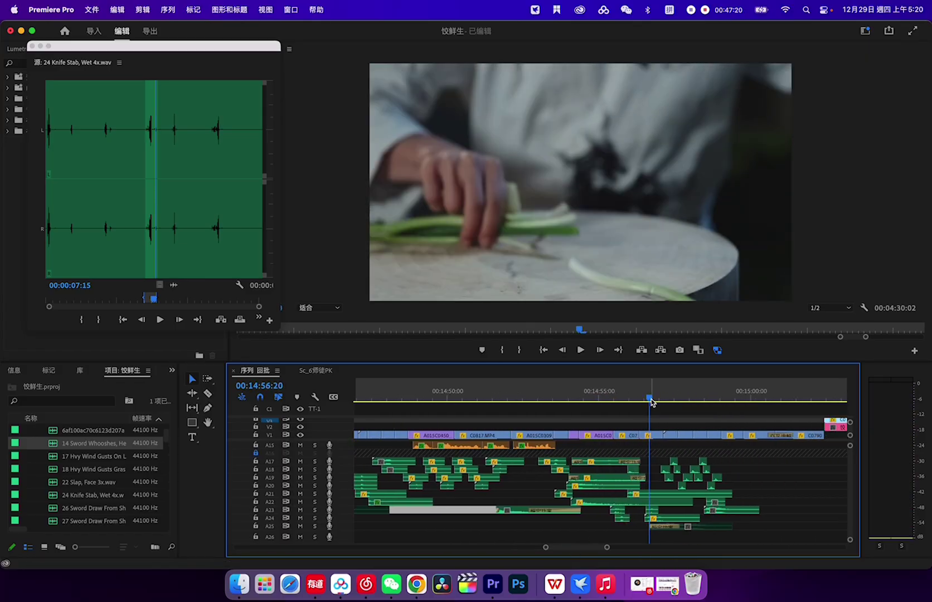
drag(650, 399, 542, 399)
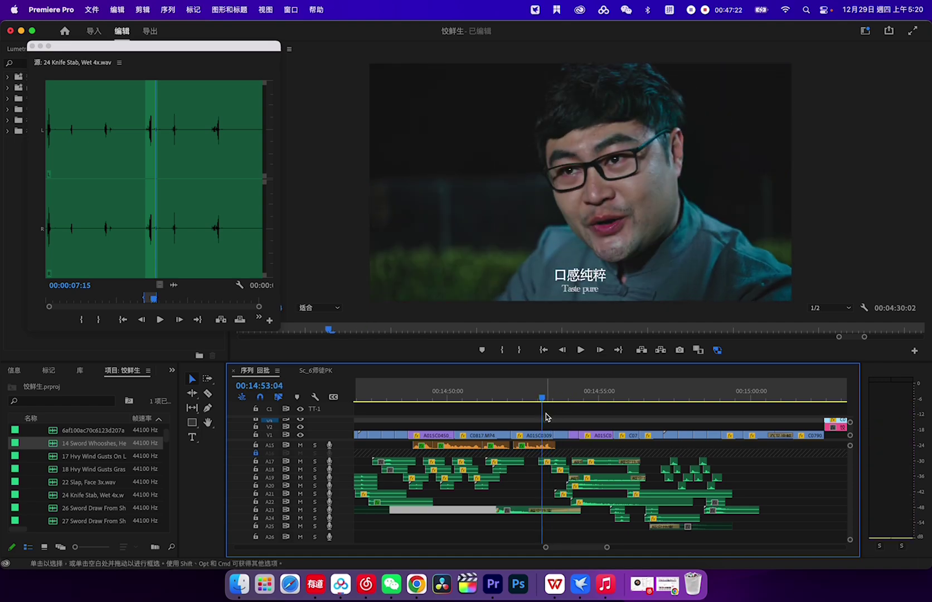
key(equal)
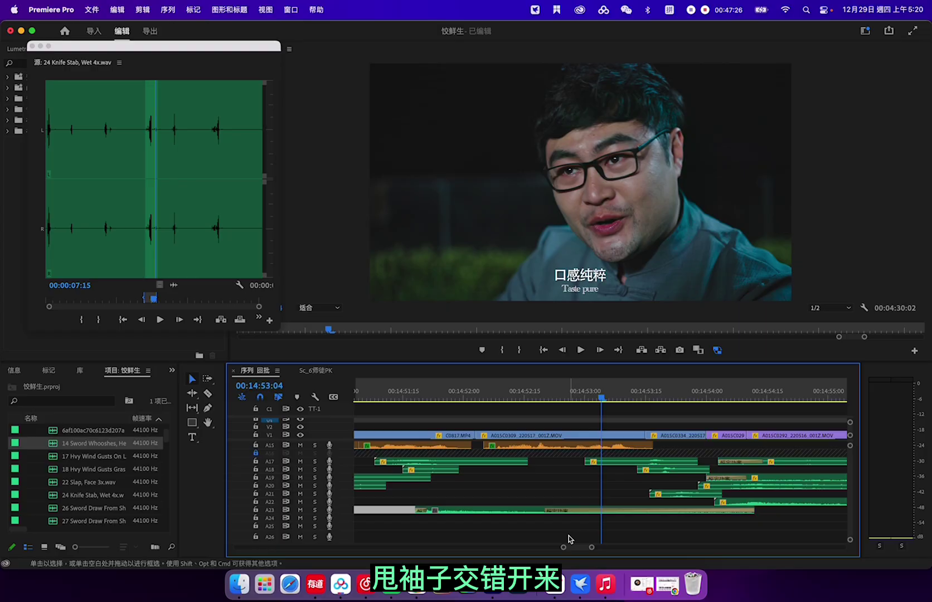
key(space)
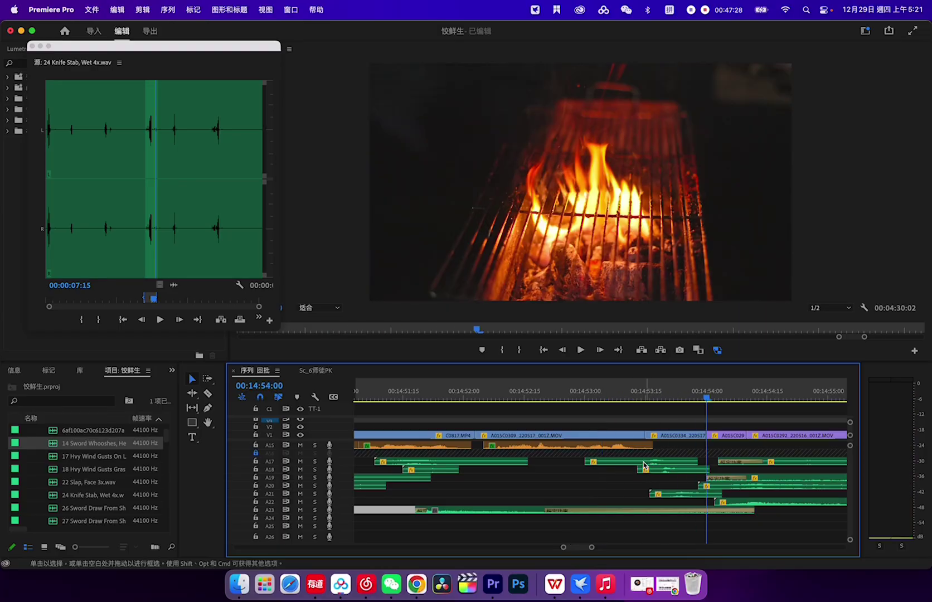
key(j)
key(k)
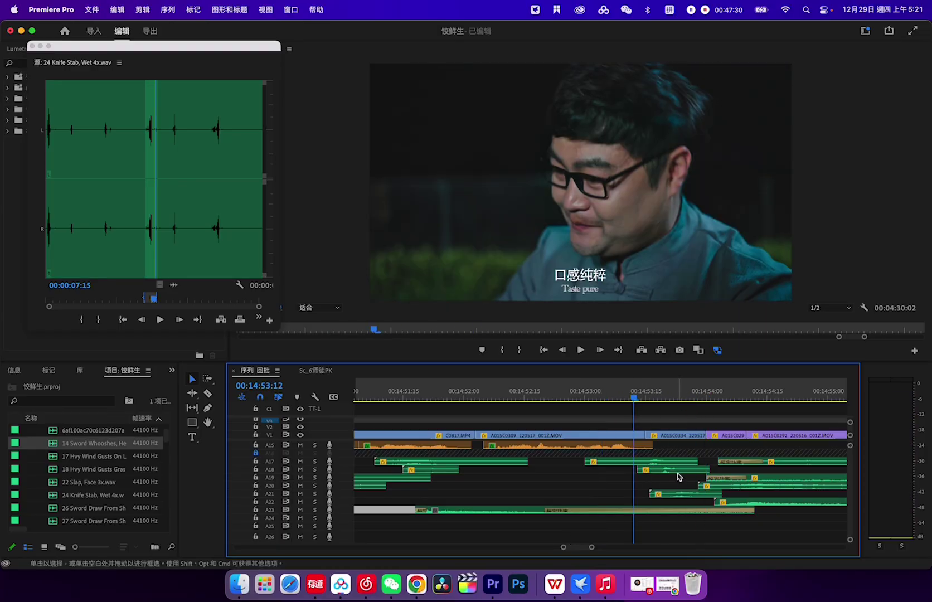
Audition the two staggered WSH-cloth-shirt-whoosh-2.wav layers on tracks A17 and A18 around 00:14:53:12, replaying the second one
double_click(672, 463)
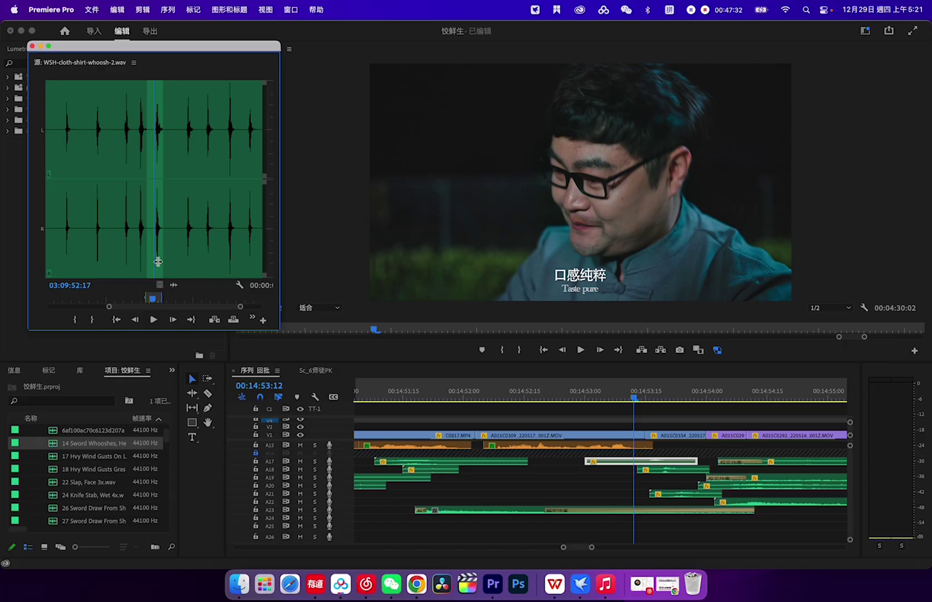
key(space)
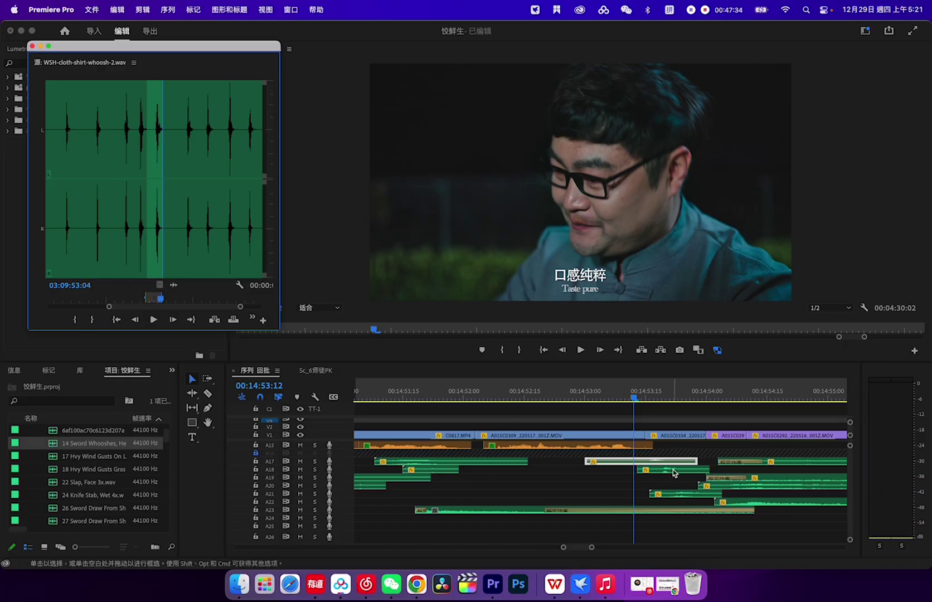
click(672, 469)
key(space)
click(135, 265)
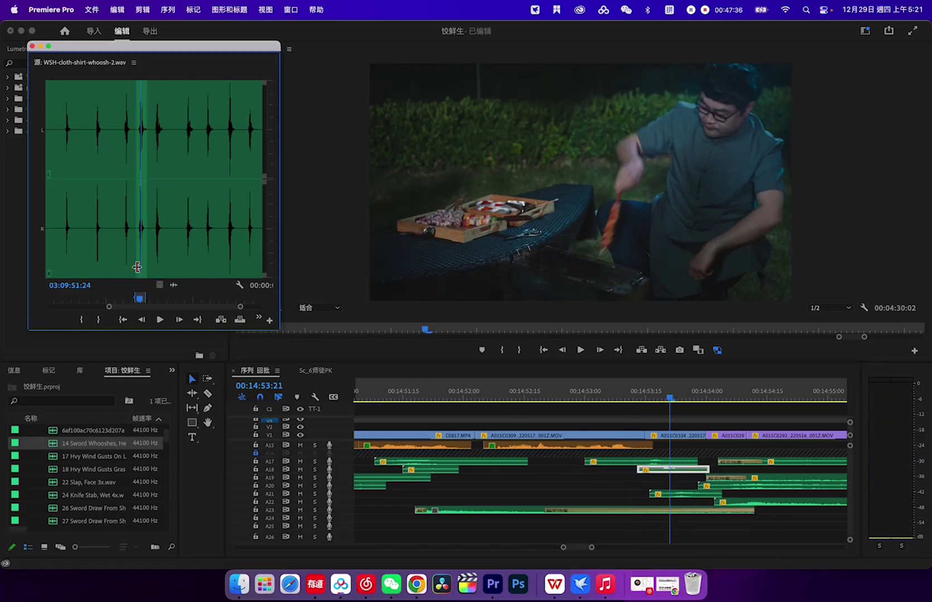
key(space)
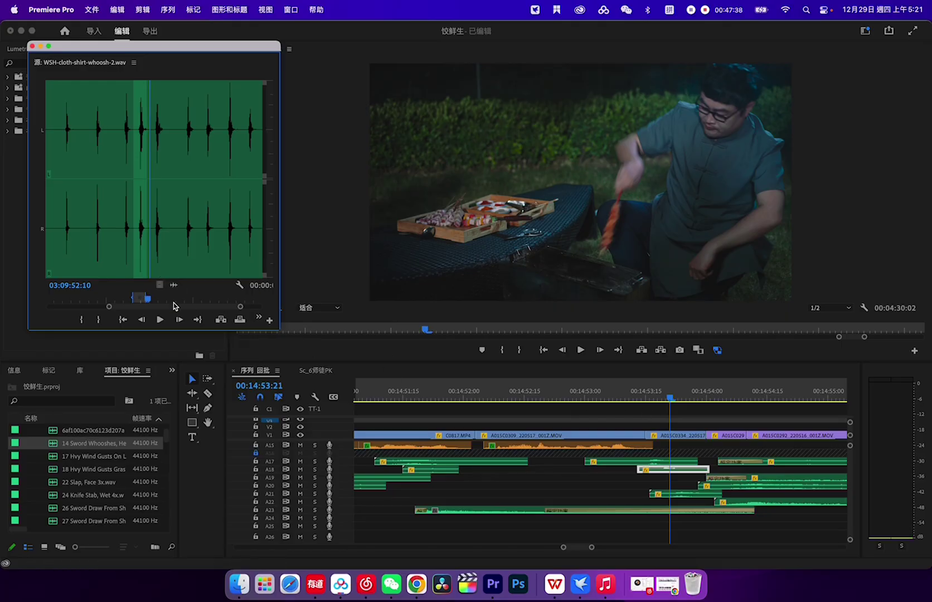
click(129, 263)
key(space)
key(space)
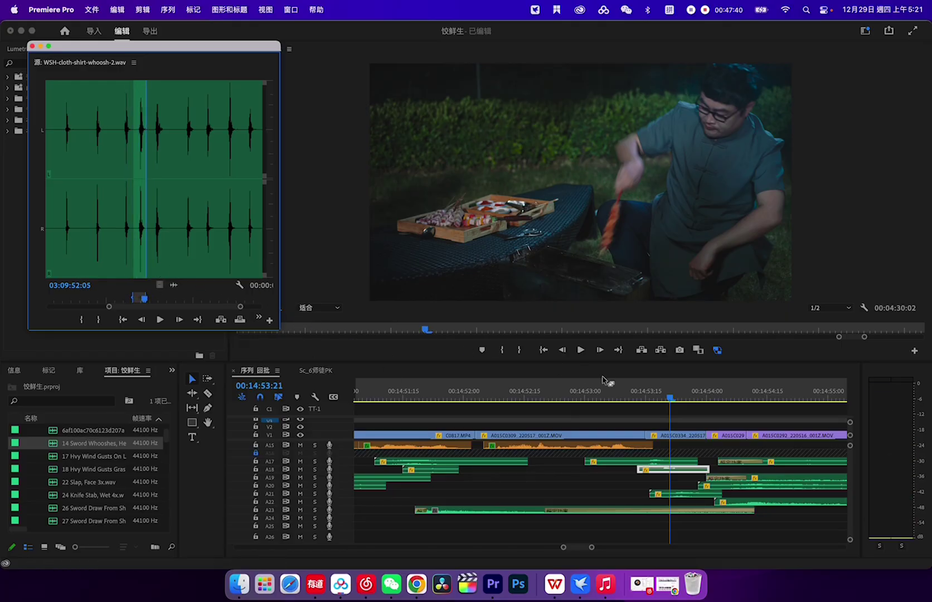
Solo tracks A17 and A18, play the two cloth layers together from 00:14:53:08, and clear both solos
drag(671, 398, 617, 399)
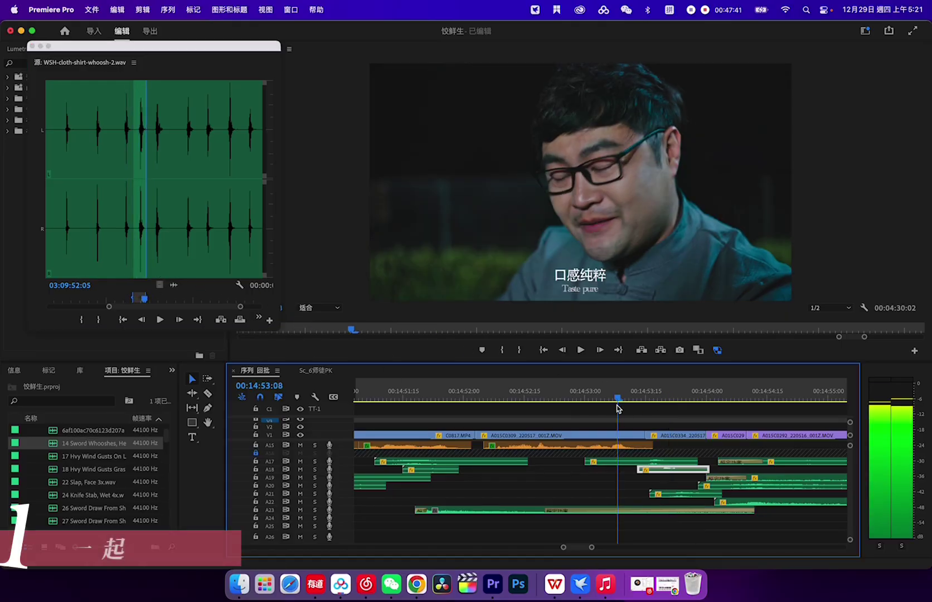
click(314, 470)
key(space)
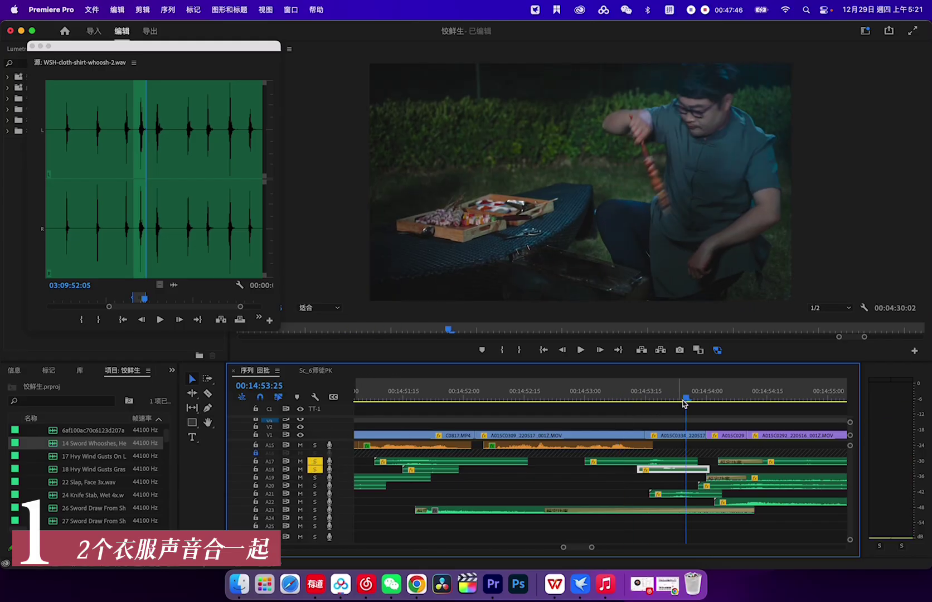
click(617, 405)
key(space)
key(space)
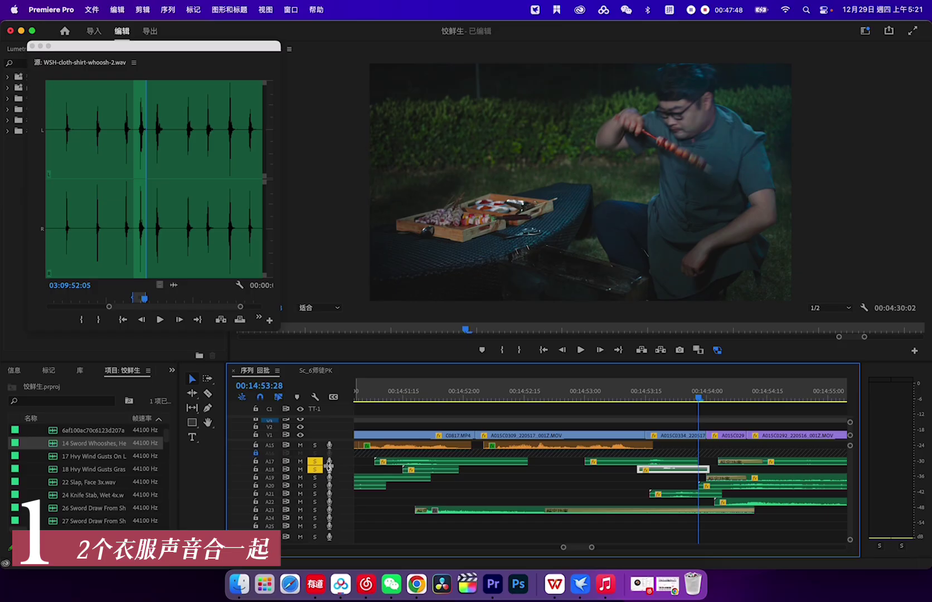
drag(314, 461, 315, 470)
Audition the Fast swish.mp3 layer on track A21 and review it together with the two cloth layers above it
double_click(669, 495)
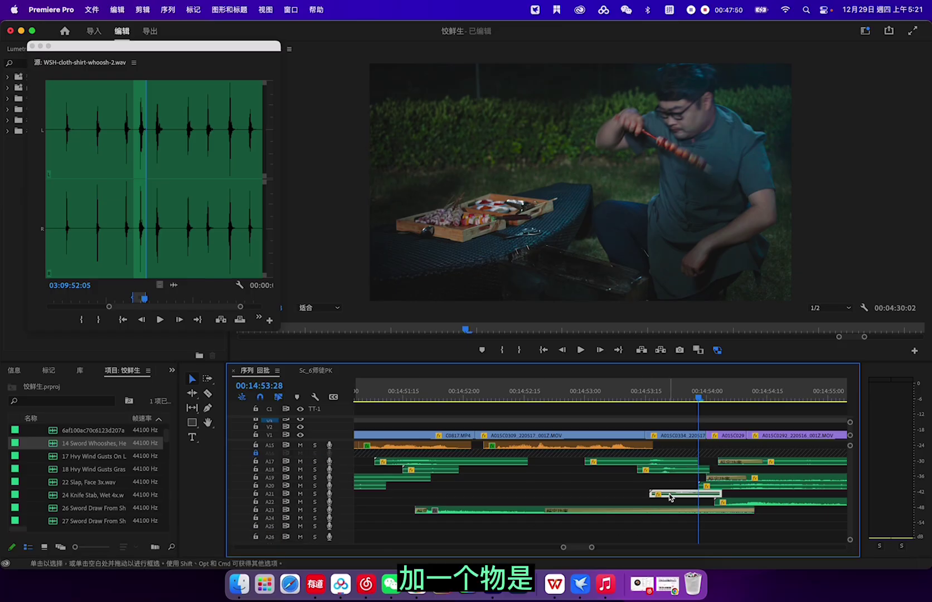
key(space)
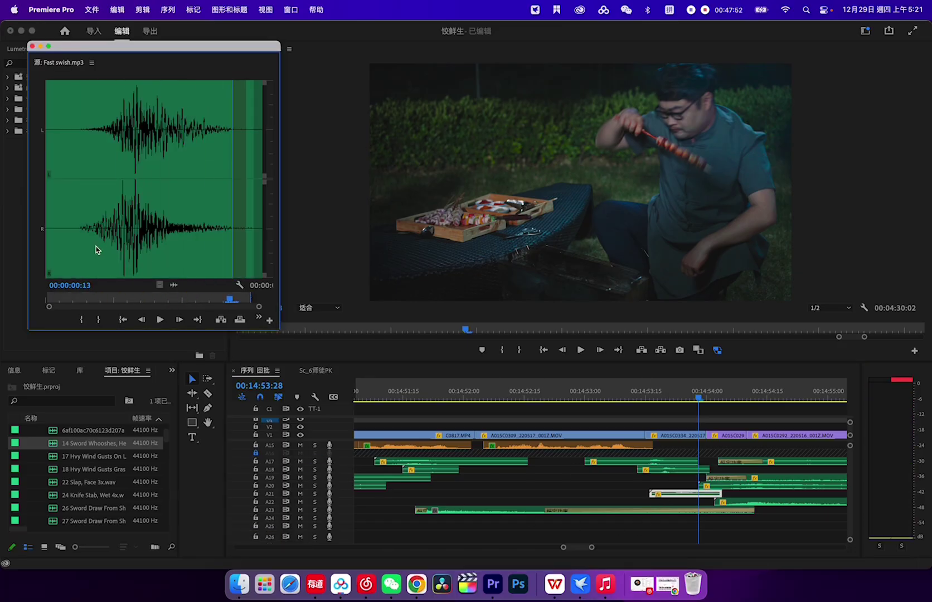
key(space)
drag(572, 456, 667, 496)
drag(699, 401, 720, 401)
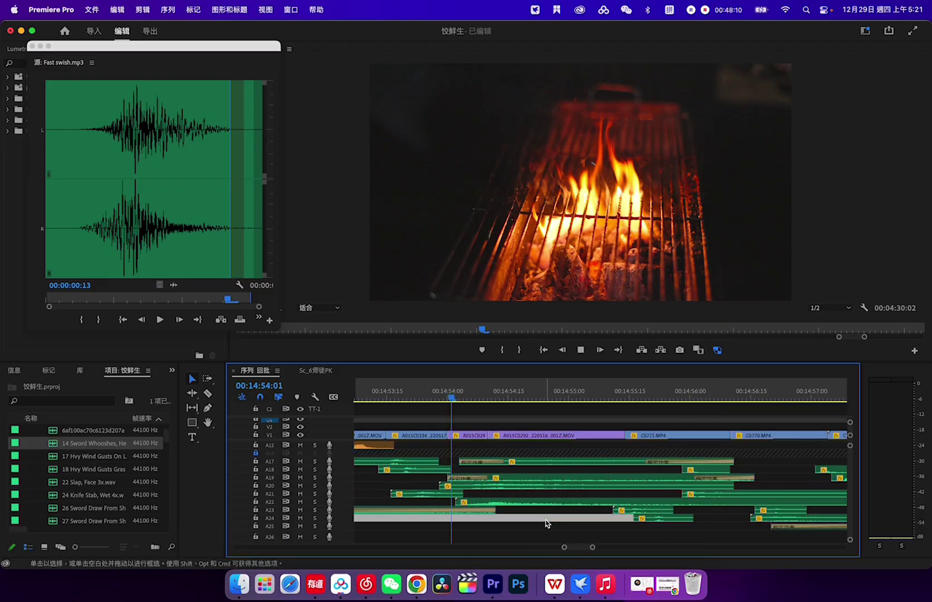
Play the grill-fire passage through to the wooden block shot at 00:14:56:13 and return the playhead to 00:14:54:10
key(space)
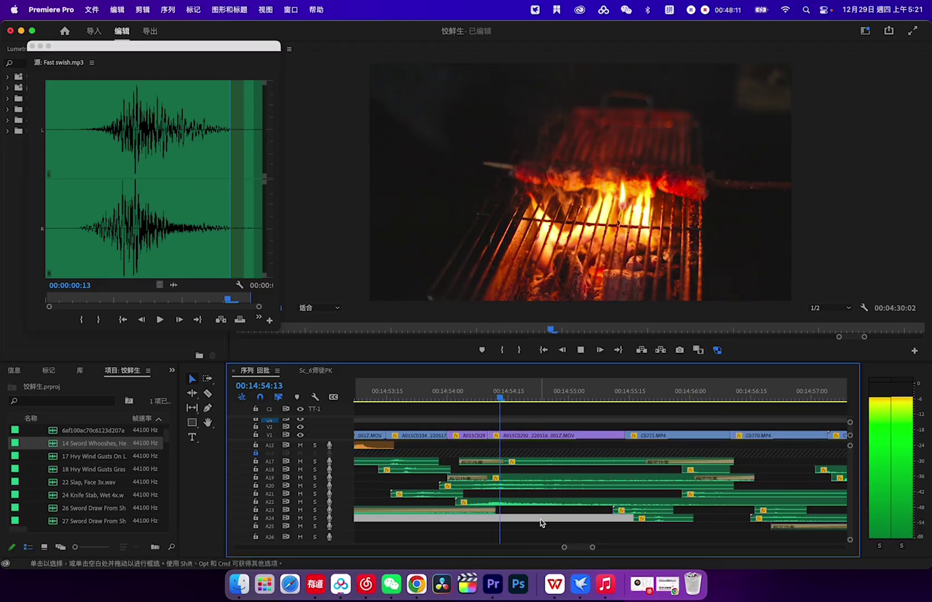
key(space)
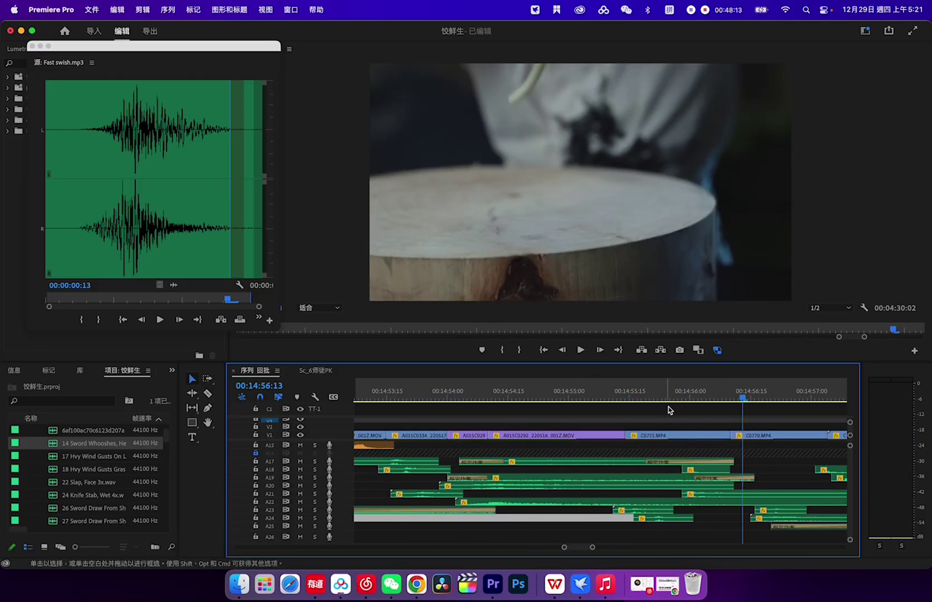
drag(741, 399, 632, 400)
click(488, 397)
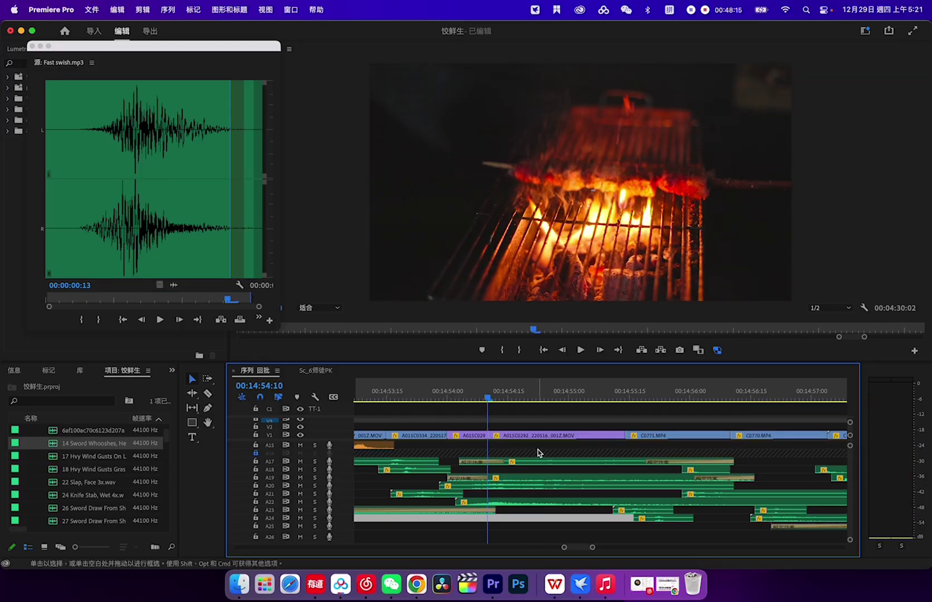
Select the stacked fire-shot sound clips on tracks A17 to A22, play them together, and return the playhead to 00:14:54:08
drag(539, 452, 551, 518)
key(space)
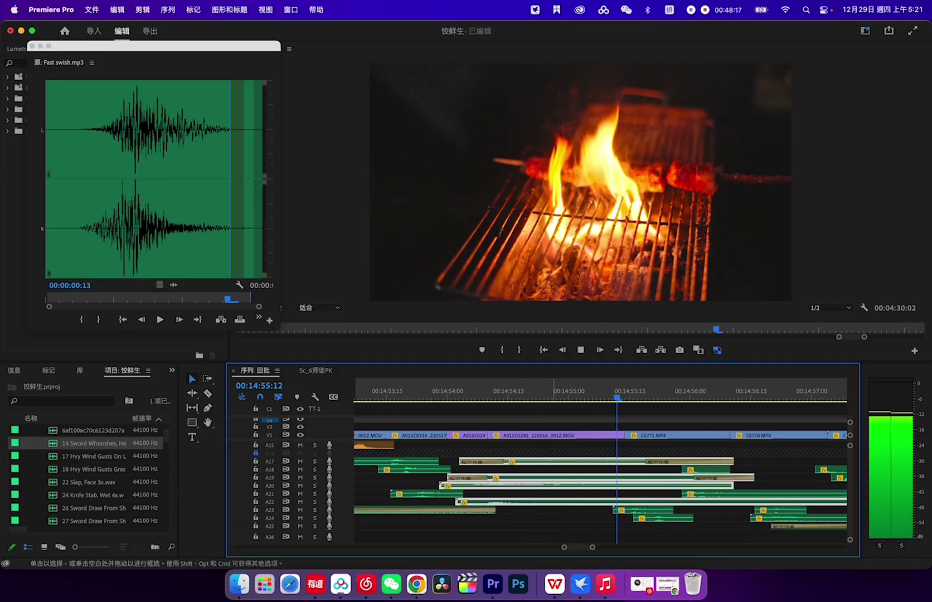
key(space)
click(542, 516)
click(479, 396)
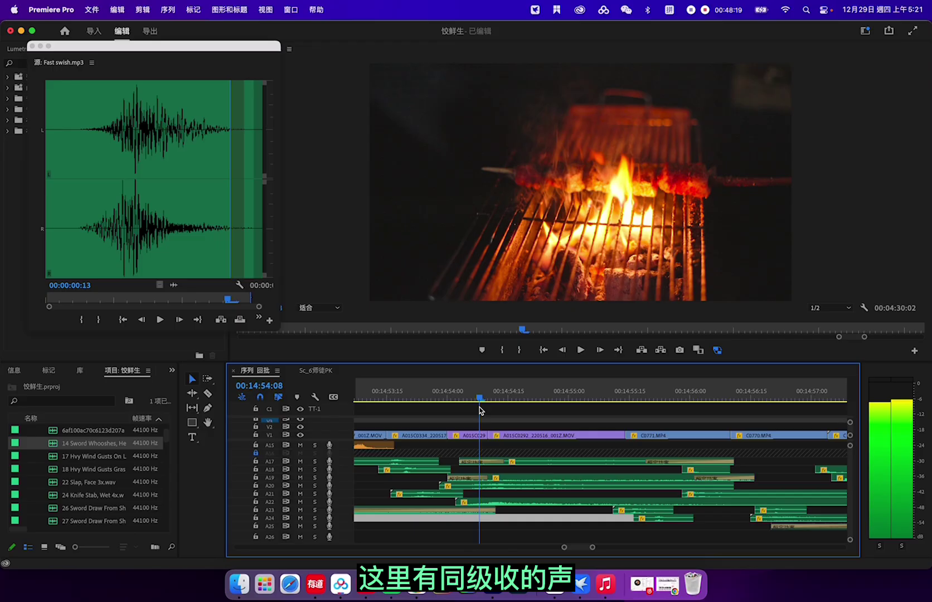
Audition the source recordings of the two fire sound clips on tracks A17 and A19
double_click(532, 461)
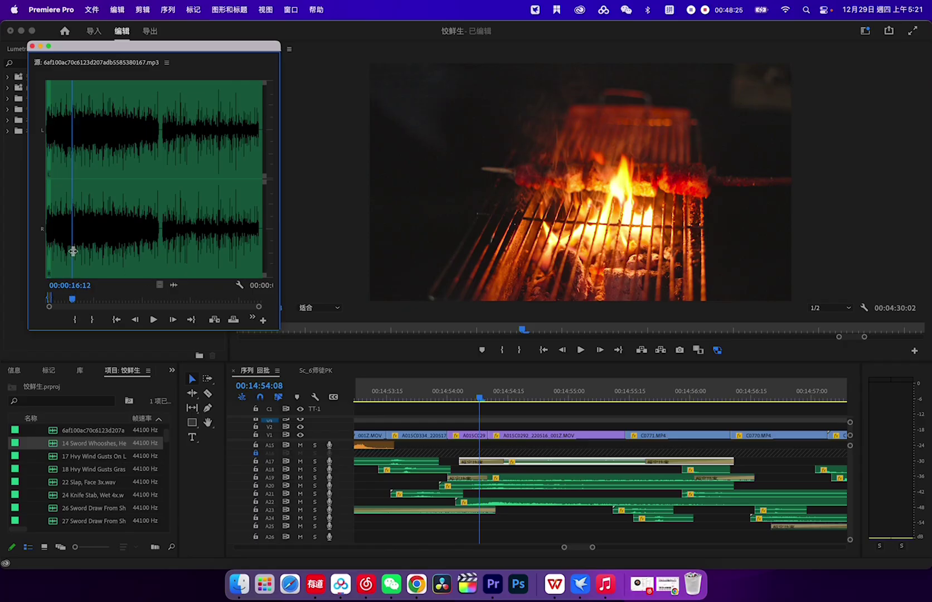
key(space)
click(514, 483)
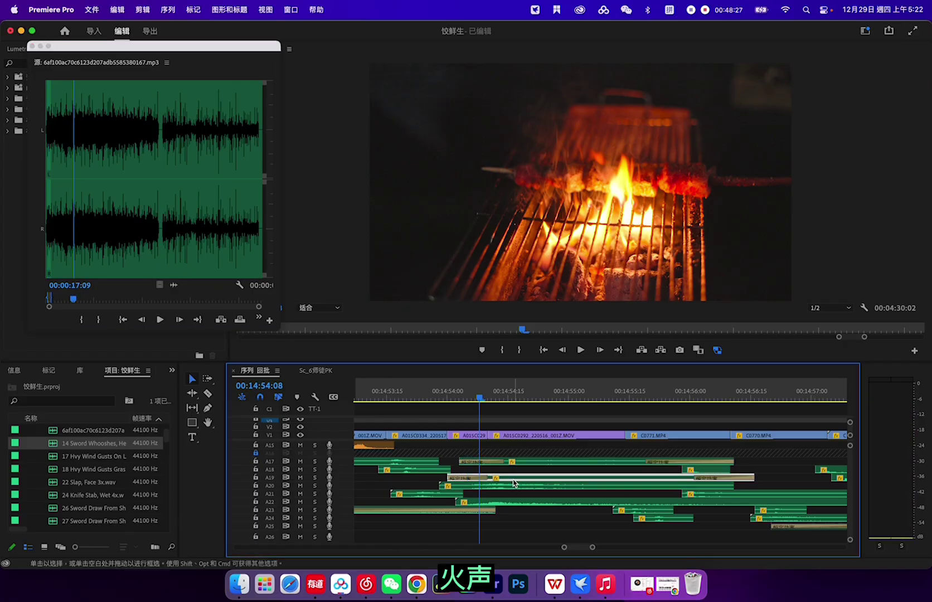
double_click(513, 482)
key(space)
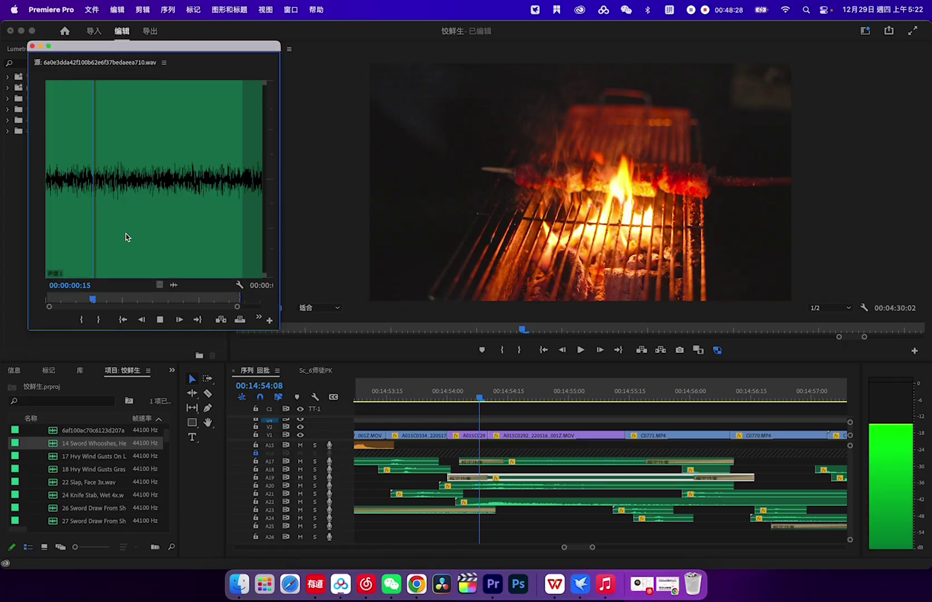
Audition the Engulf swoosh.mp3 layer on track A20, playing it twice
double_click(514, 486)
key(space)
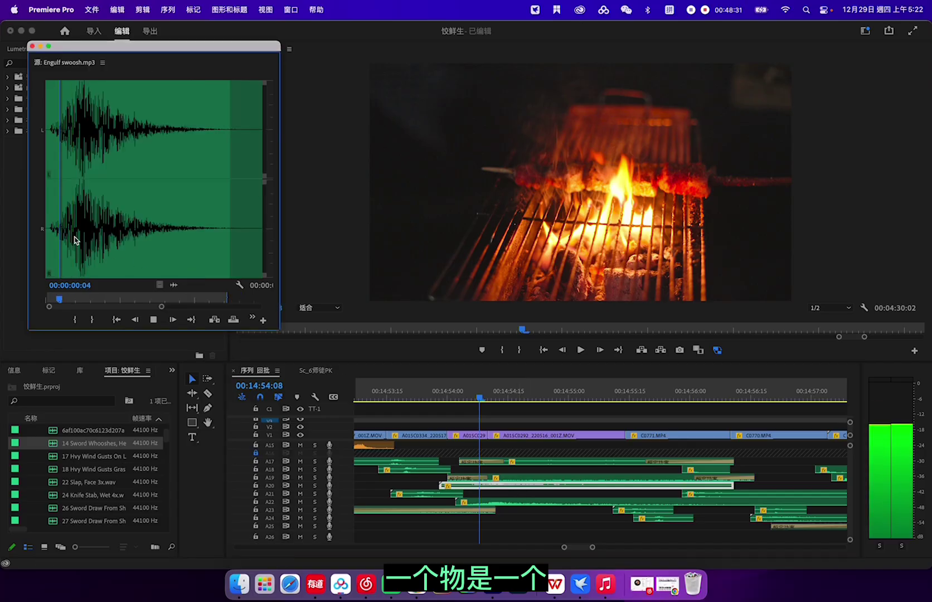
key(space)
key(space)
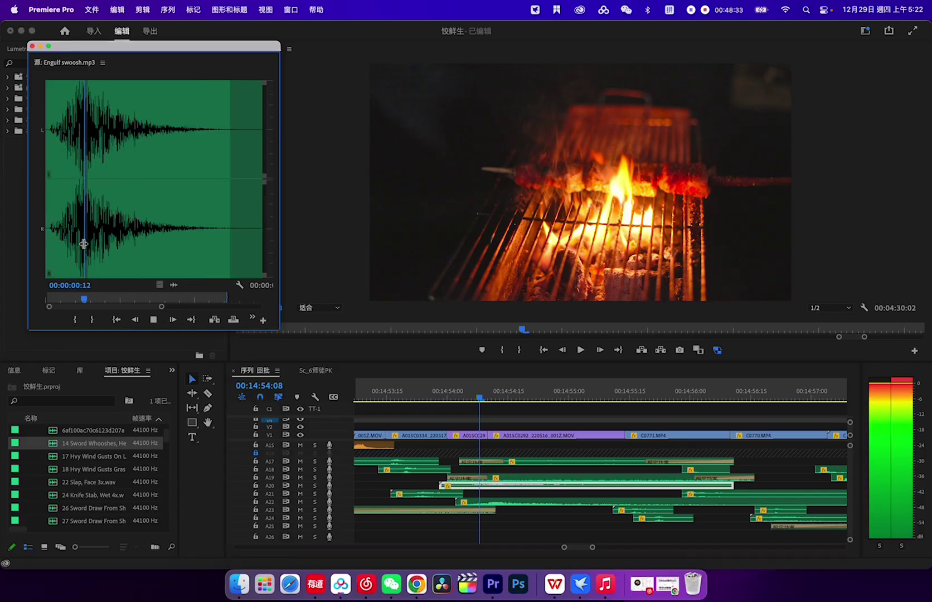
key(space)
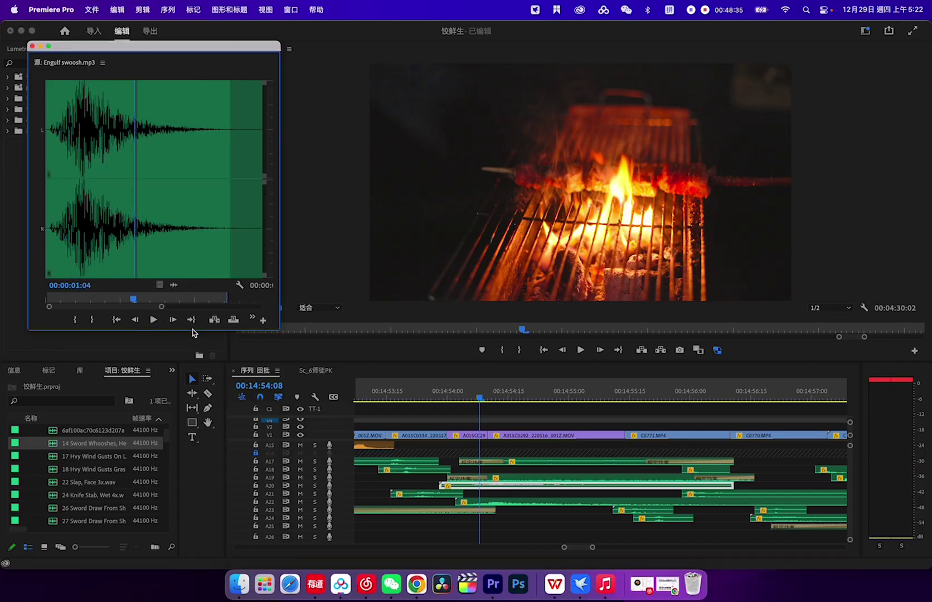
Audition the long-decay hit sound on track A22 twice from its start
click(506, 504)
double_click(506, 503)
key(space)
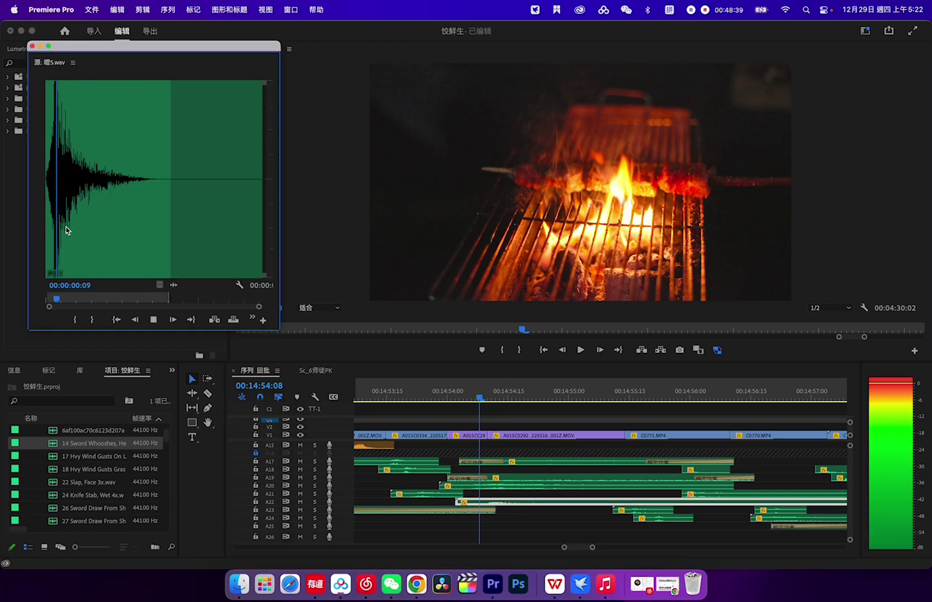
key(space)
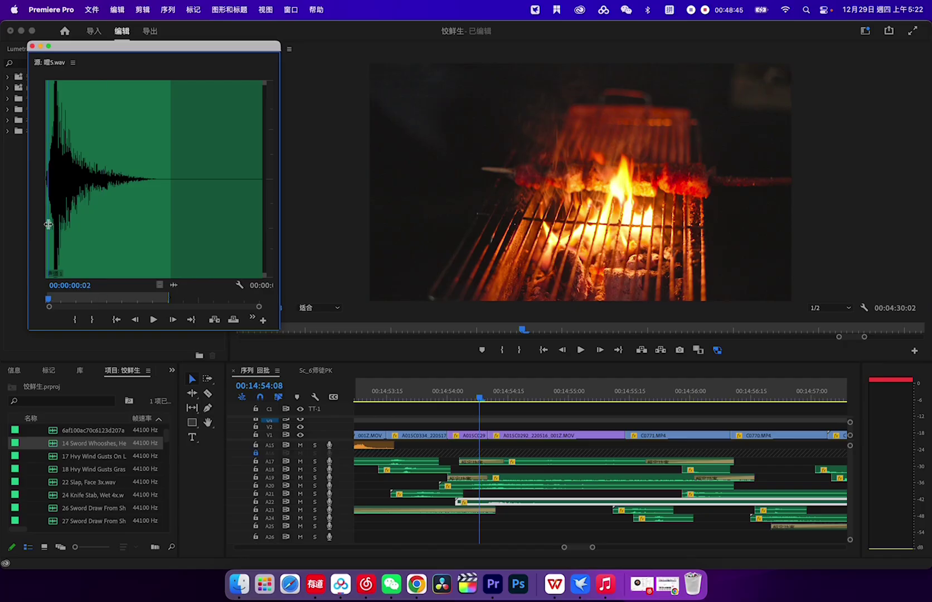
key(space)
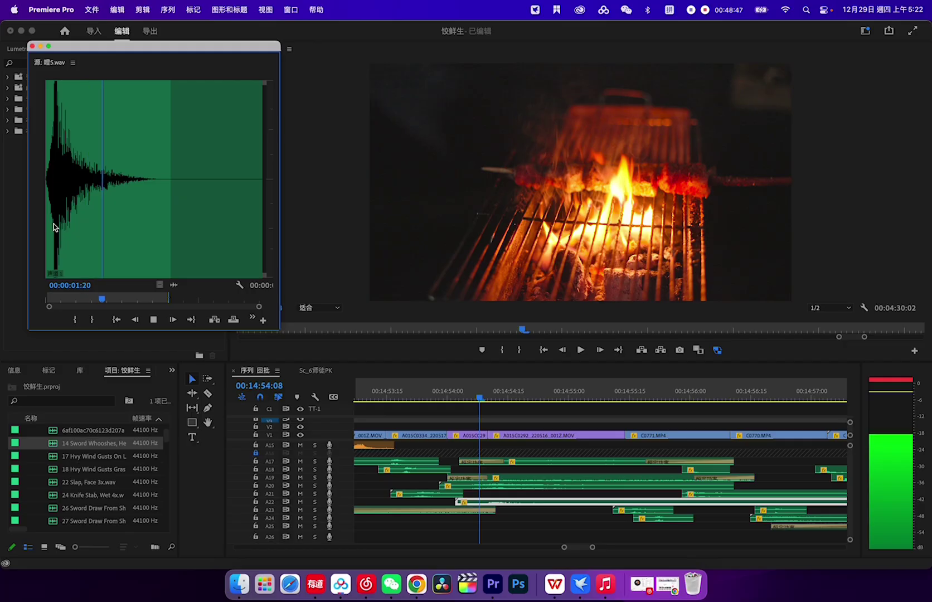
key(space)
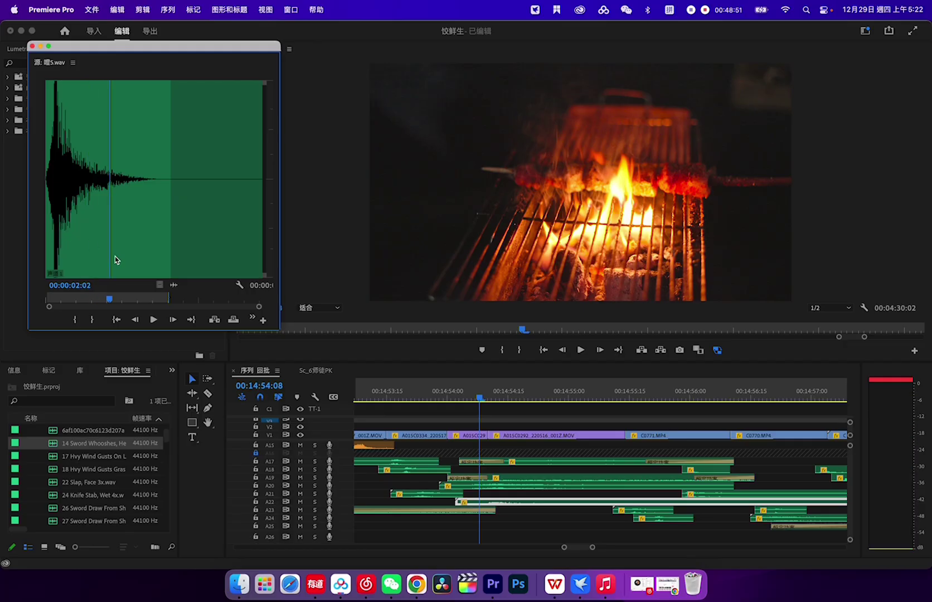
Play on from the grill shot to 00:14:55:28 and select the two short clips on A23 and A24, parking the playhead at 00:14:55:19
click(537, 526)
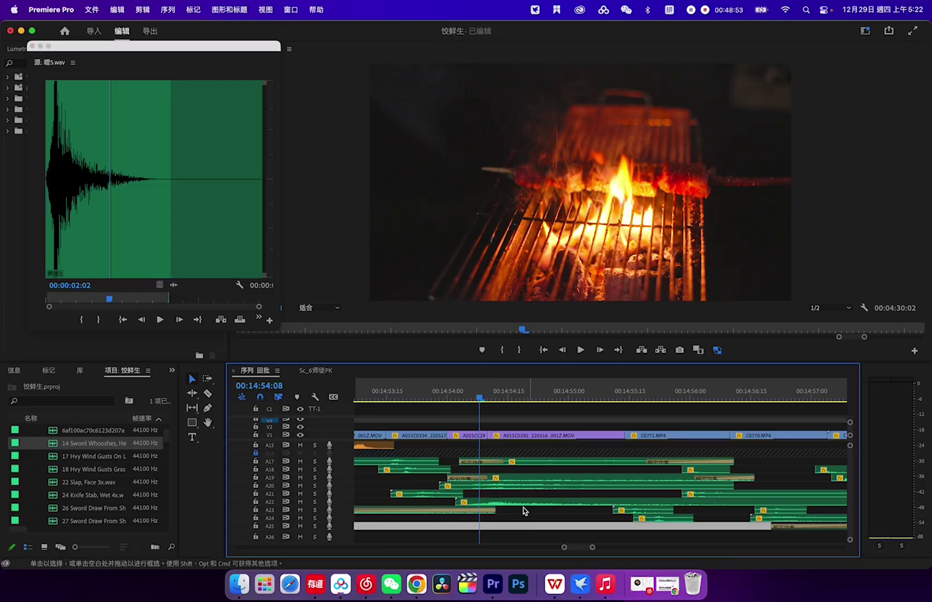
key(space)
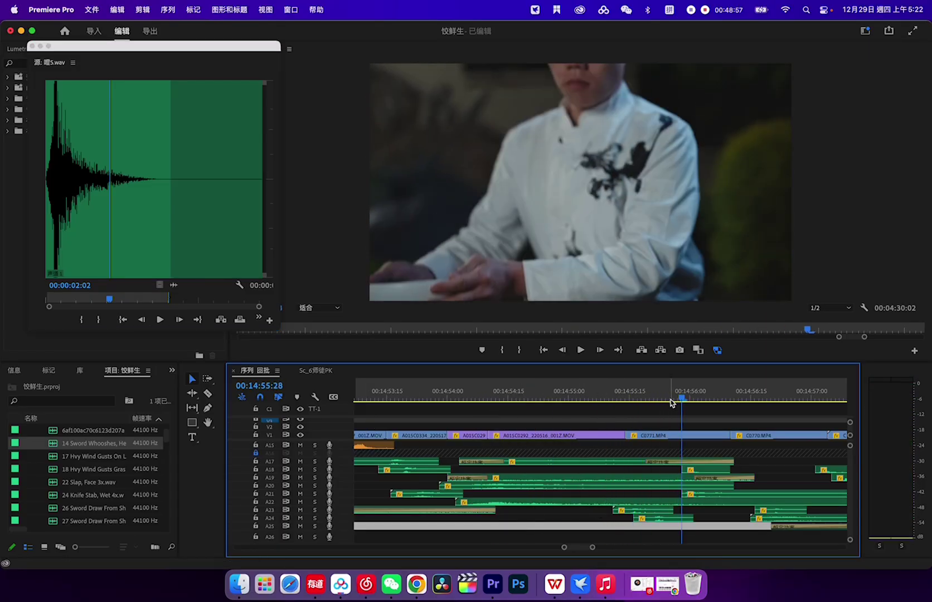
click(604, 395)
key(space)
drag(600, 508, 665, 523)
drag(682, 399, 646, 399)
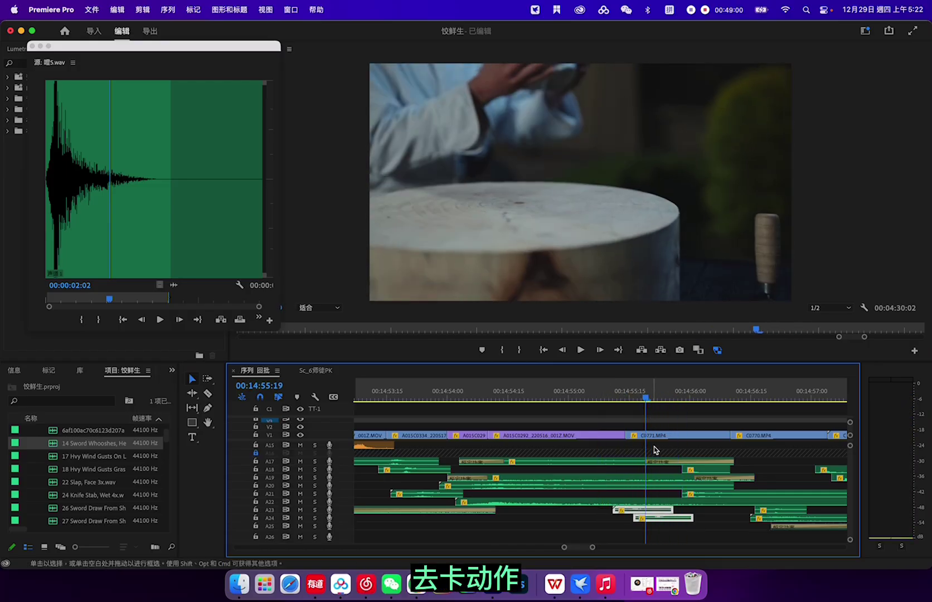
Audition the two WSH-cloth-shirt-whoosh-loose.wav layers on tracks A23 and A24
double_click(646, 510)
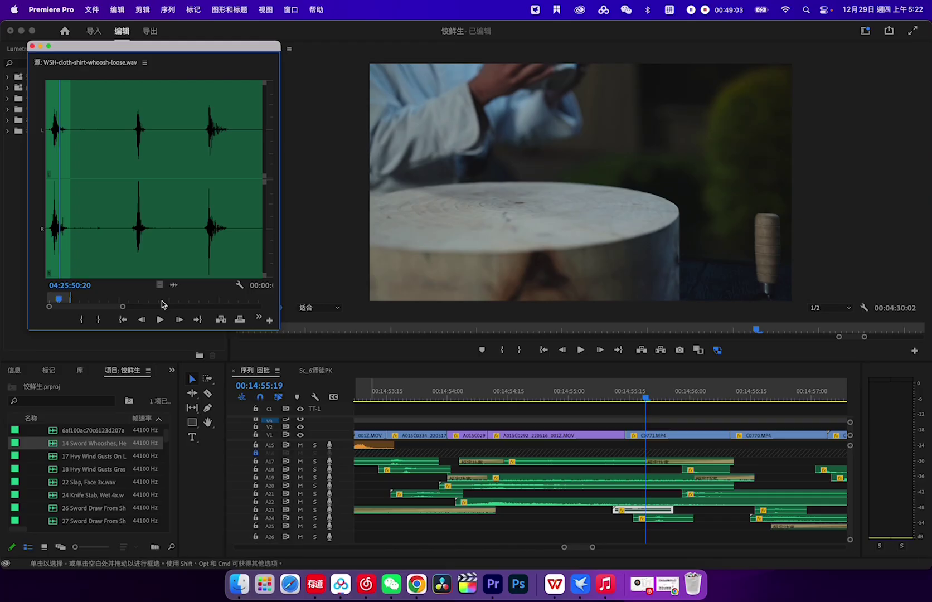
key(space)
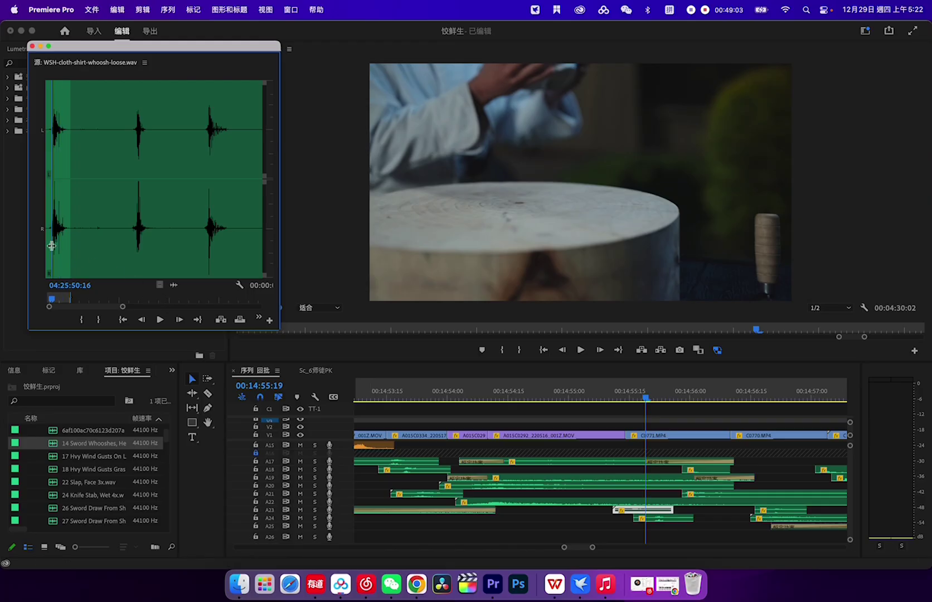
double_click(657, 521)
key(space)
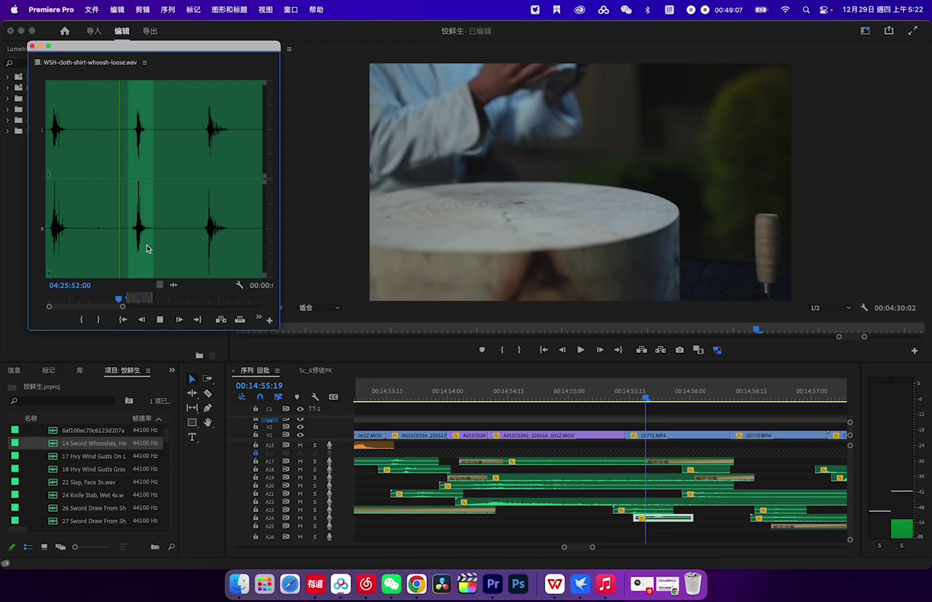
key(space)
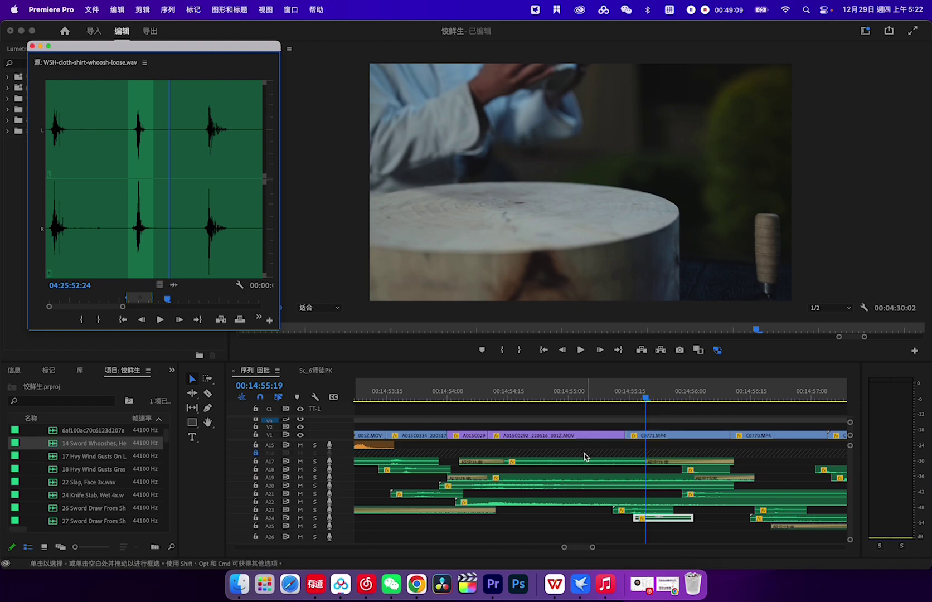
Select the two loose cloth layers under the C0771.MP4 shot and play the timeline through to 00:14:56:09
click(589, 546)
scroll(586, 538, right, 2)
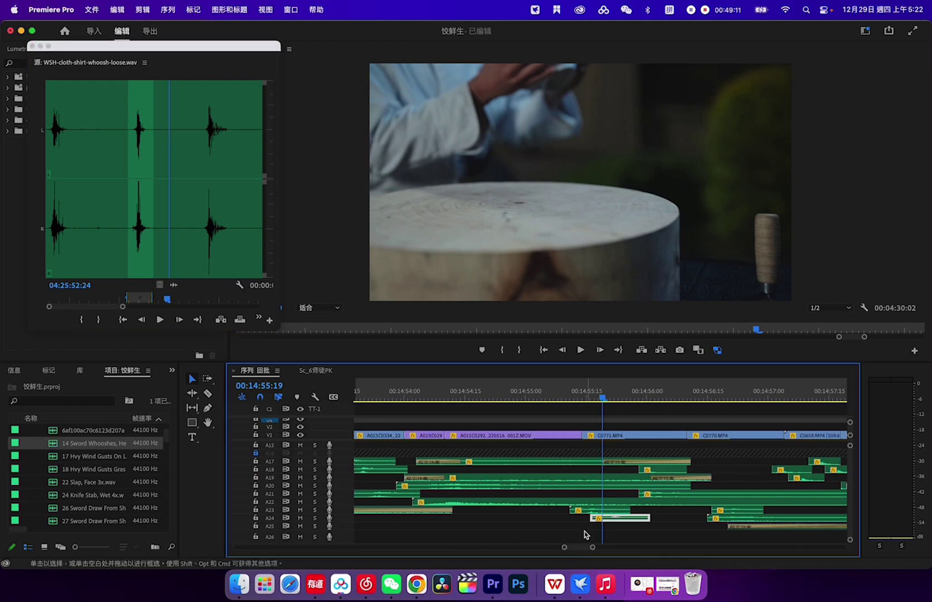
drag(554, 515, 628, 505)
key(space)
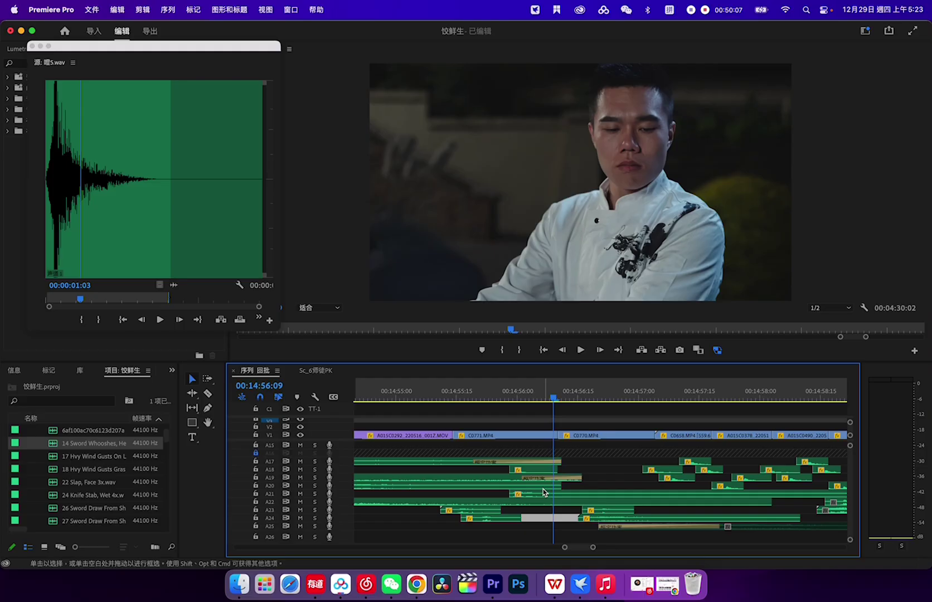
Audition the Flame pass.mp3 layer on track A21 and replay the timeline from just before the C0771.MP4 shot
click(539, 494)
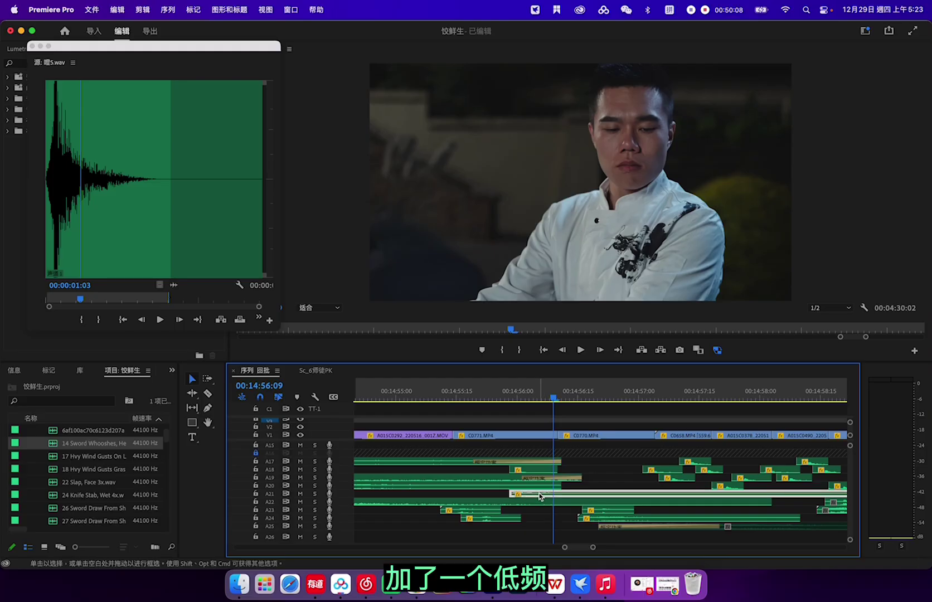
double_click(540, 496)
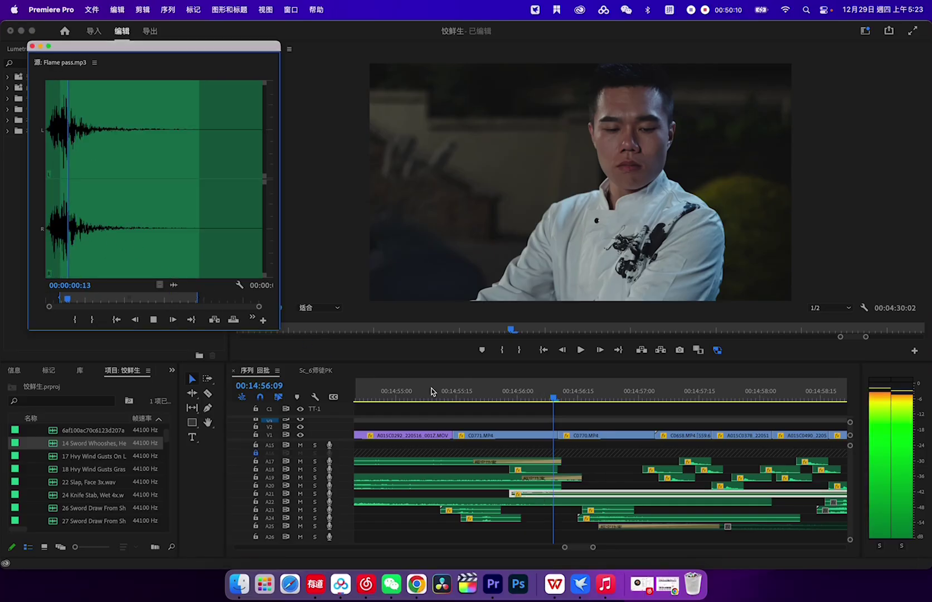
drag(554, 397, 442, 397)
key(space)
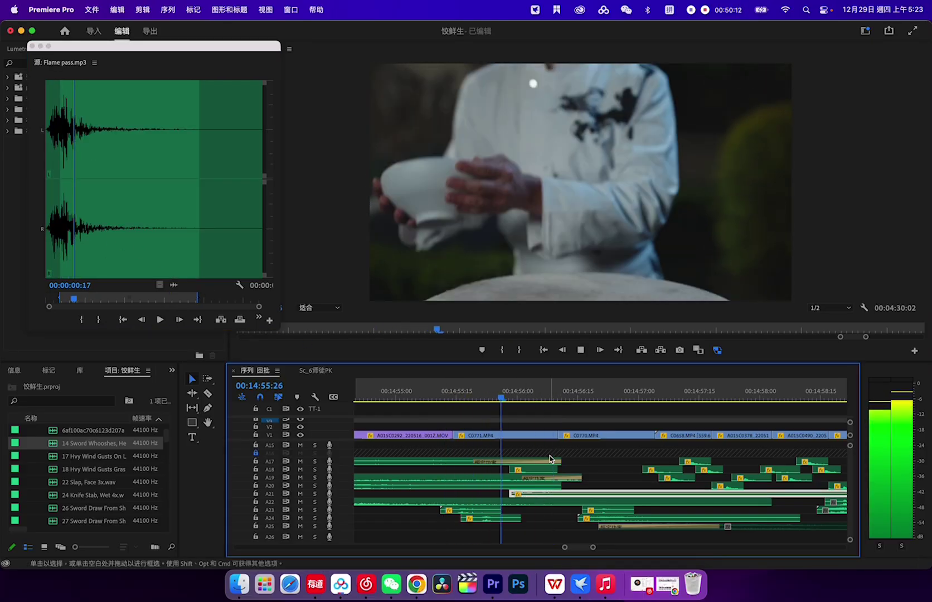
Audition the bowl-placing recording 220517_197_Tr1.WAV behind the short clip on track A18, with the playhead parked at 00:14:56:06
scroll(546, 488, up, 1)
click(544, 480)
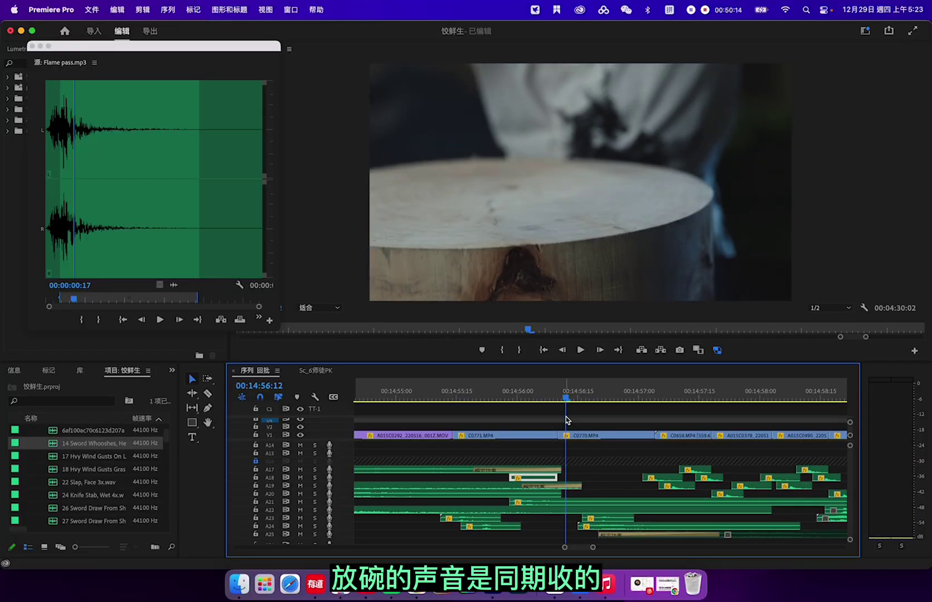
drag(565, 401, 541, 397)
key(f)
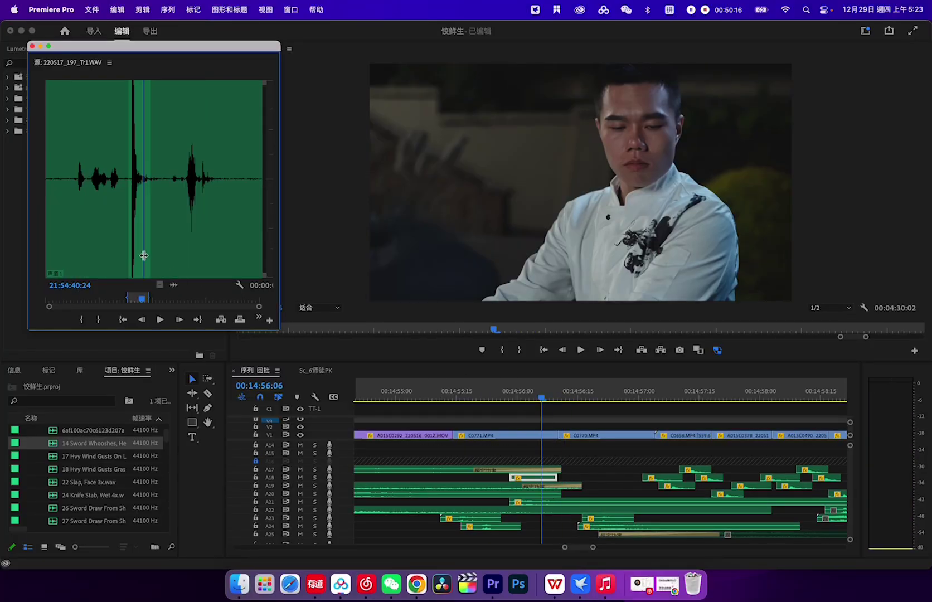
drag(99, 244, 168, 248)
scroll(529, 450, down, 1)
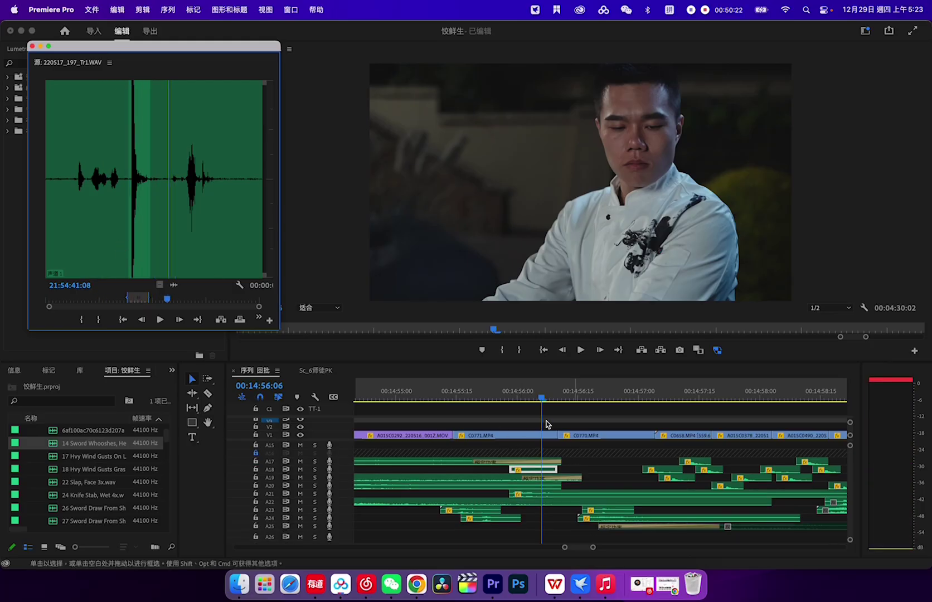
Replay the timeline from within the C0771.MP4 shot to 00:14:56:29 and audition the WSH-cloth-shirt-whoosh-loose.wav layer on track A23
click(501, 397)
key(space)
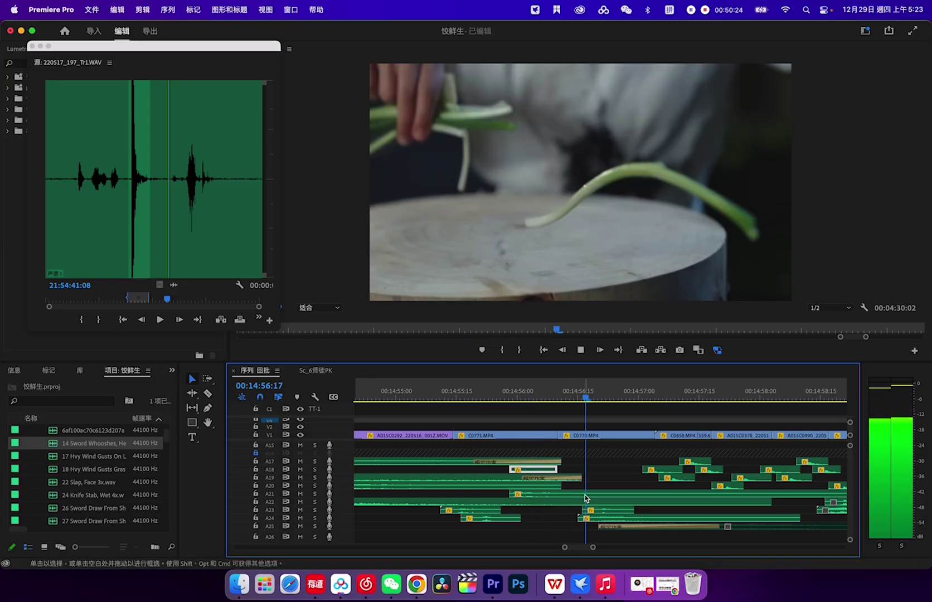
key(space)
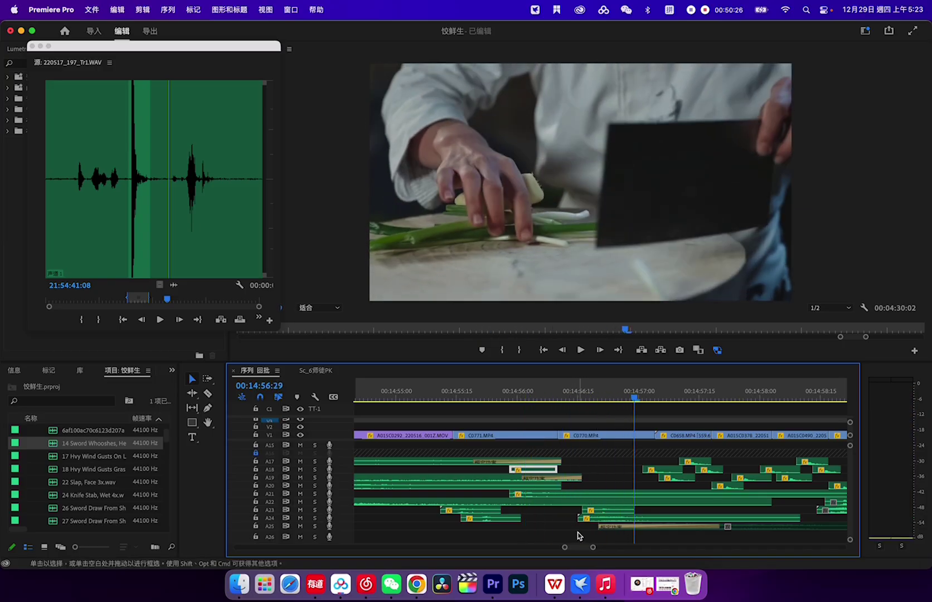
double_click(606, 510)
click(196, 265)
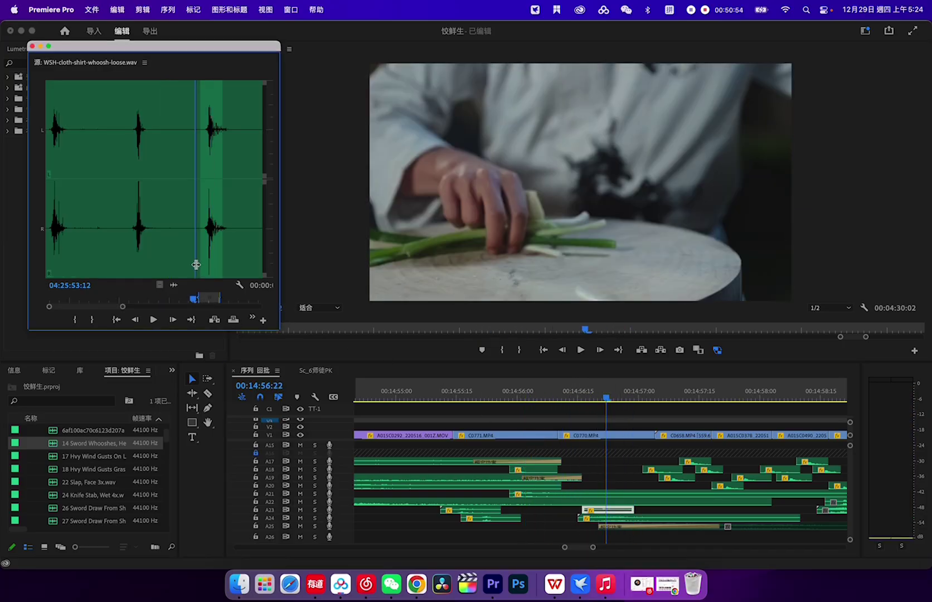
drag(197, 265, 228, 264)
Audition the long layer on track A24 that starts under the C0770.MP4 shot
click(644, 520)
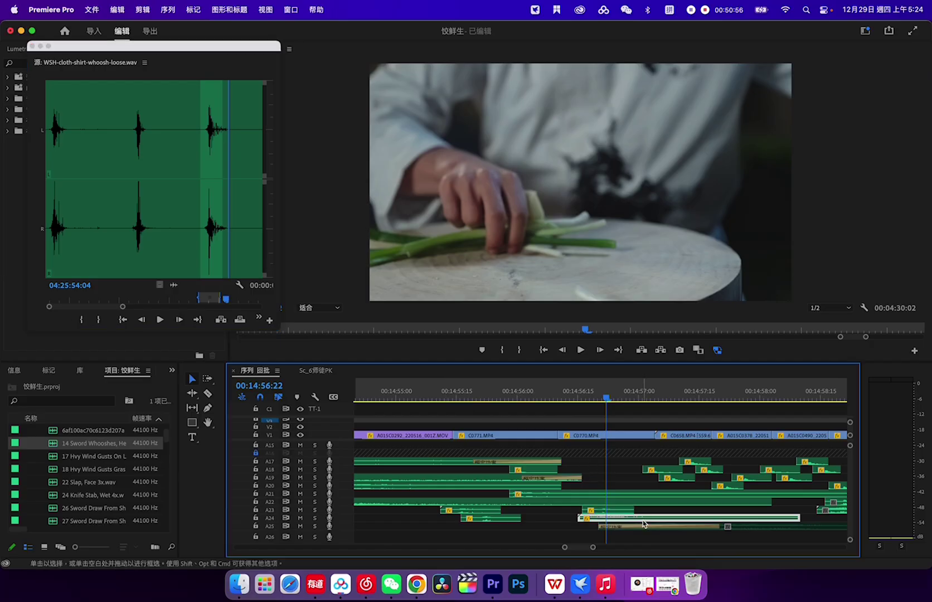
double_click(644, 520)
drag(71, 243, 132, 246)
Park the playhead at 00:14:57:06 in the garlic-chopping shot and audition the original chopping recording 220513_013_Tr1.WAV from its A18 clip
drag(613, 396, 642, 407)
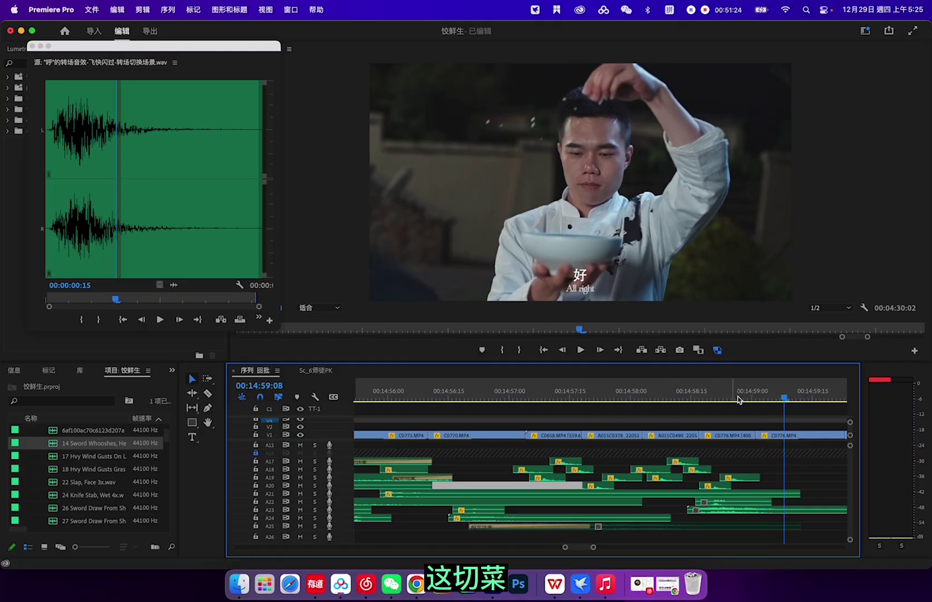
key(space)
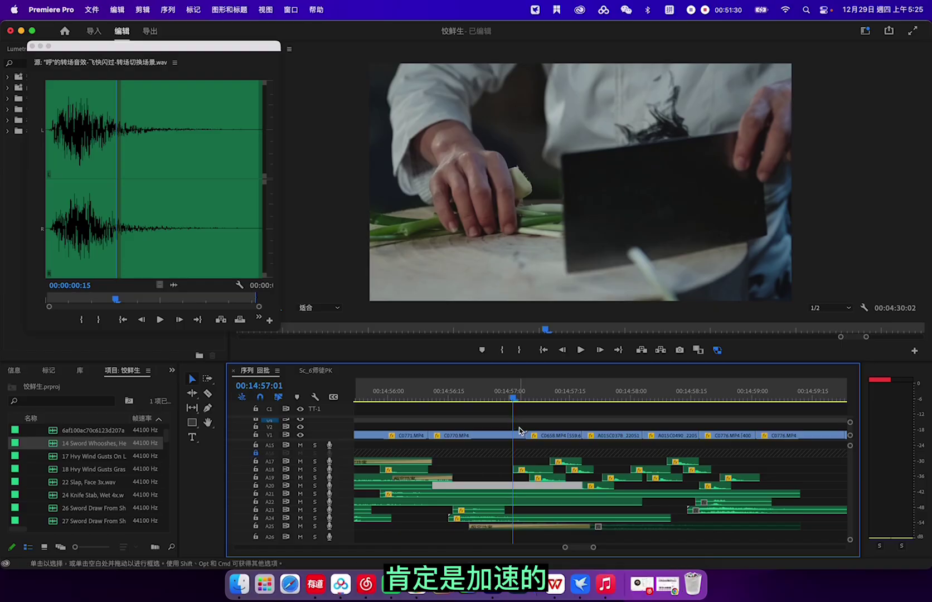
key(space)
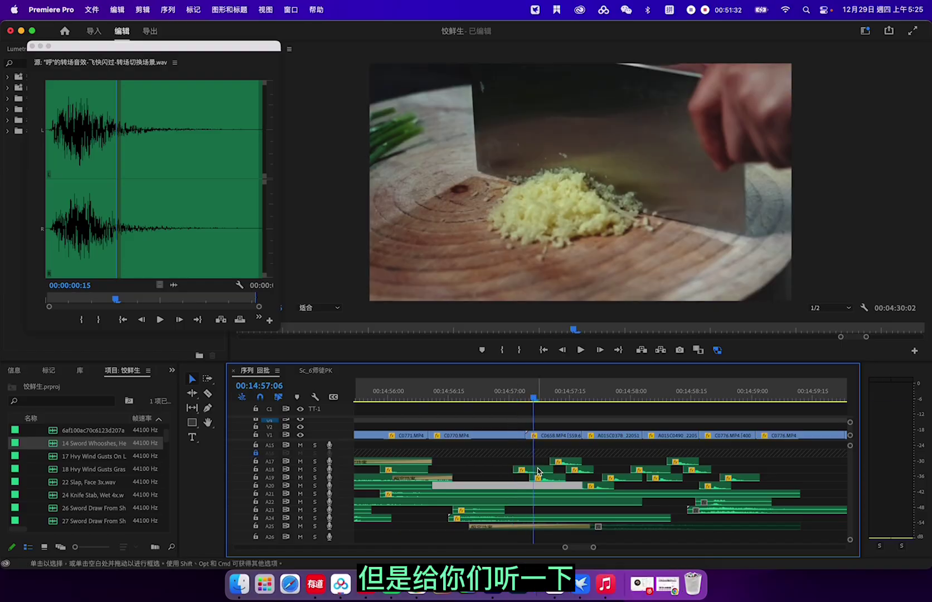
double_click(533, 470)
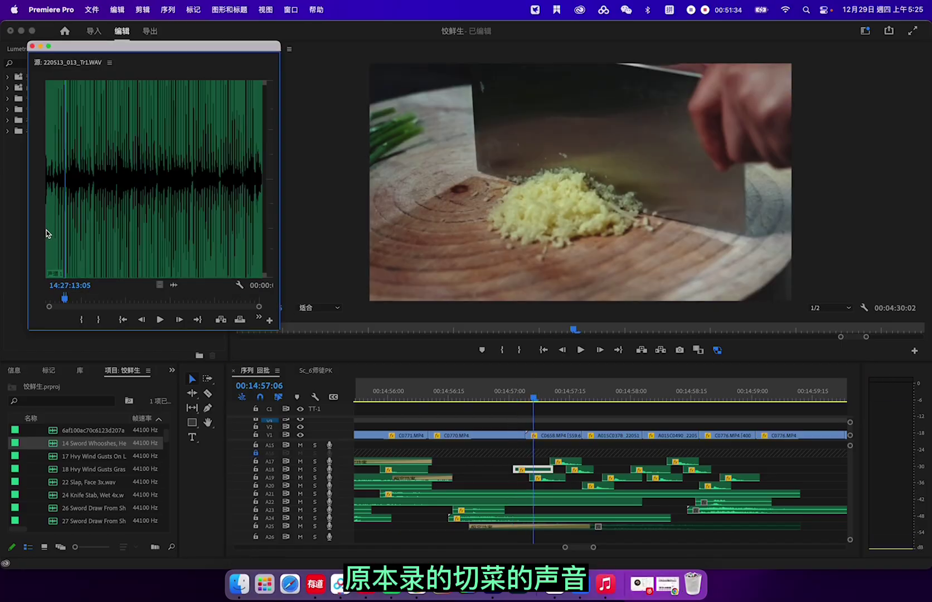
key(space)
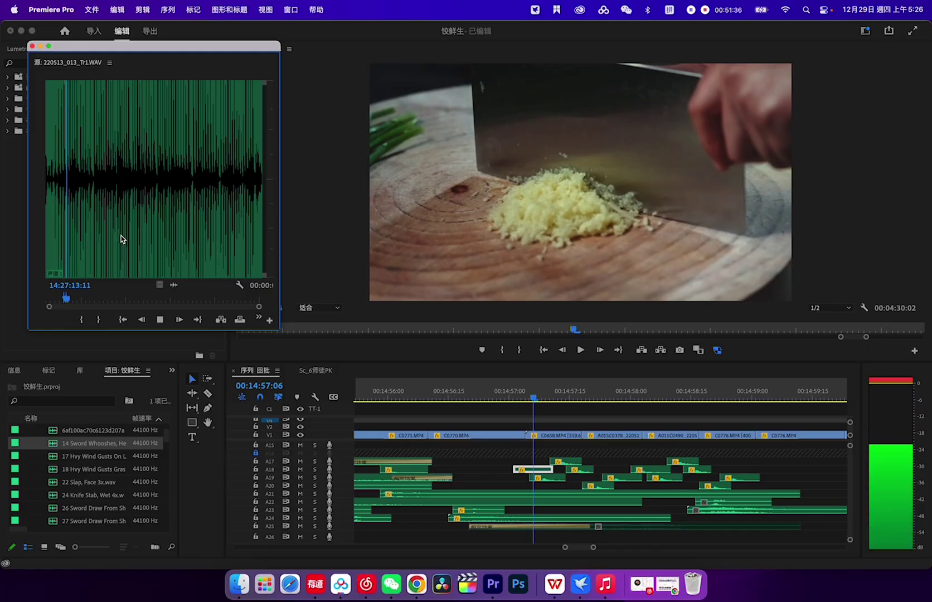
key(space)
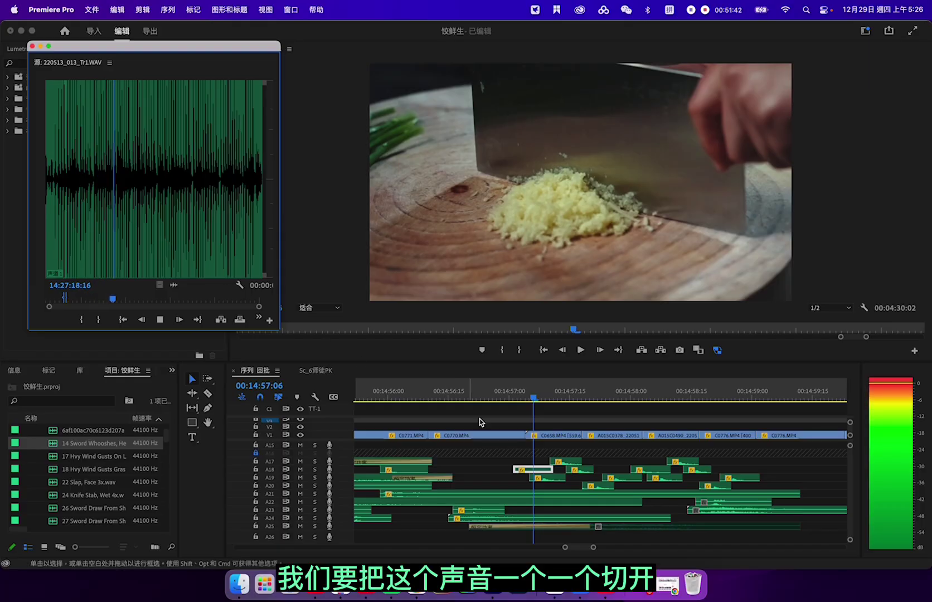
key(space)
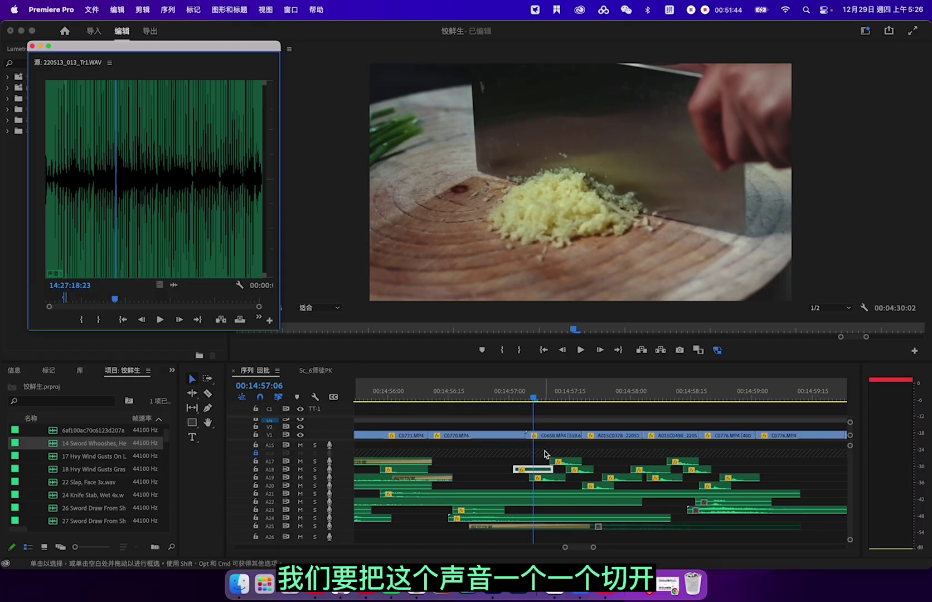
Play the chopping sequence through to 00:14:58:27
click(539, 422)
key(space)
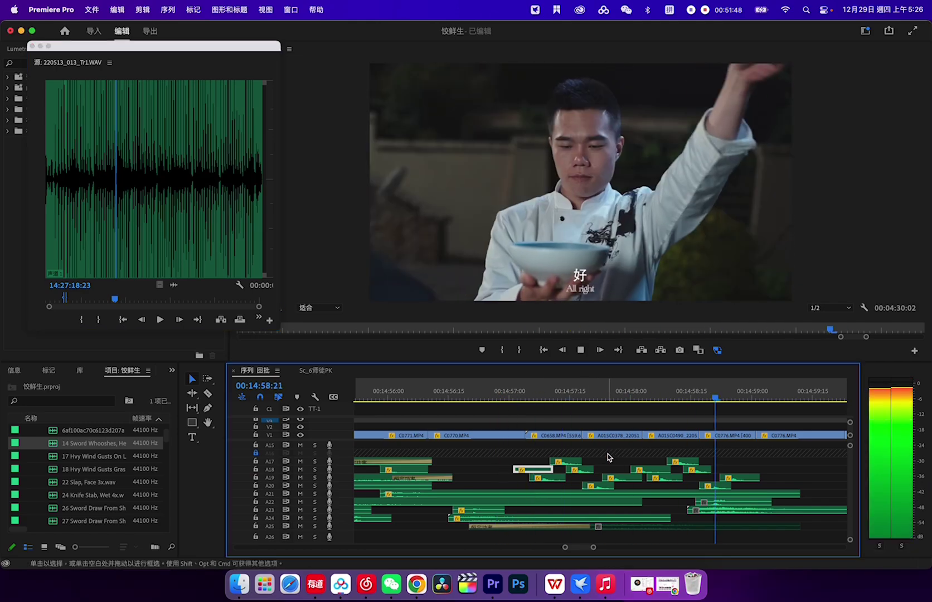
key(space)
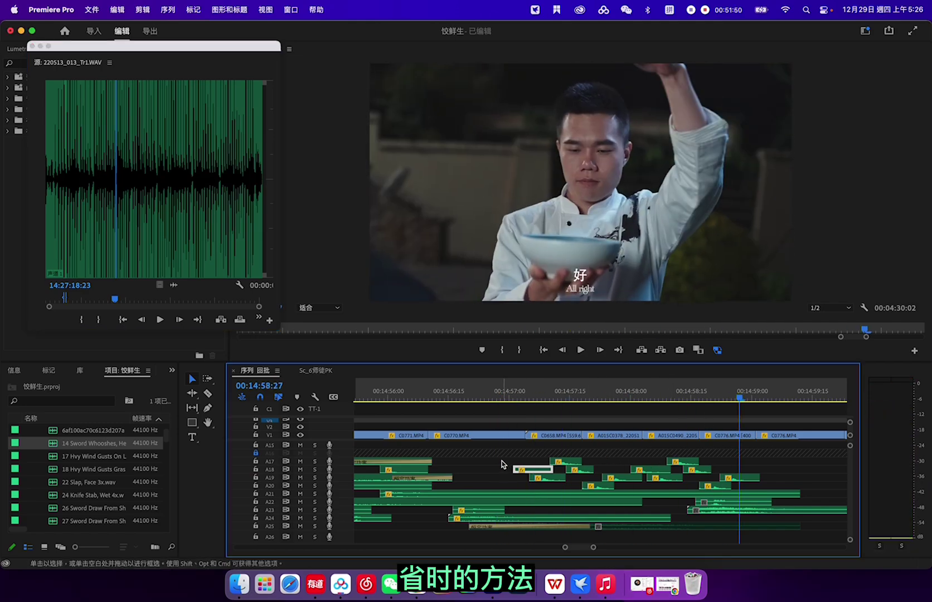
Select the chopping clips in pairs, first on A18 and A19, then on A17 and A18, around 00:14:57:13
drag(732, 402, 560, 424)
key(=)
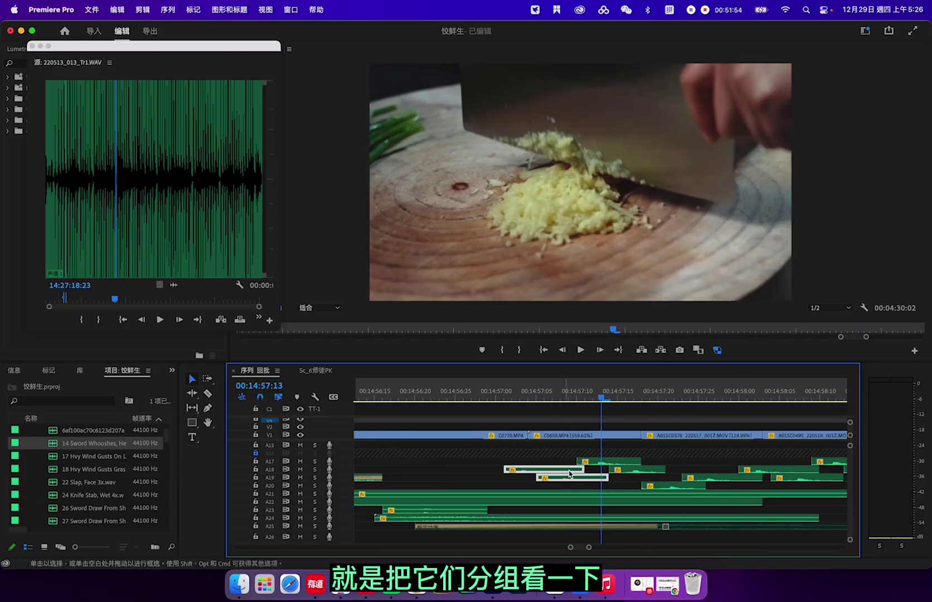
drag(680, 466, 577, 459)
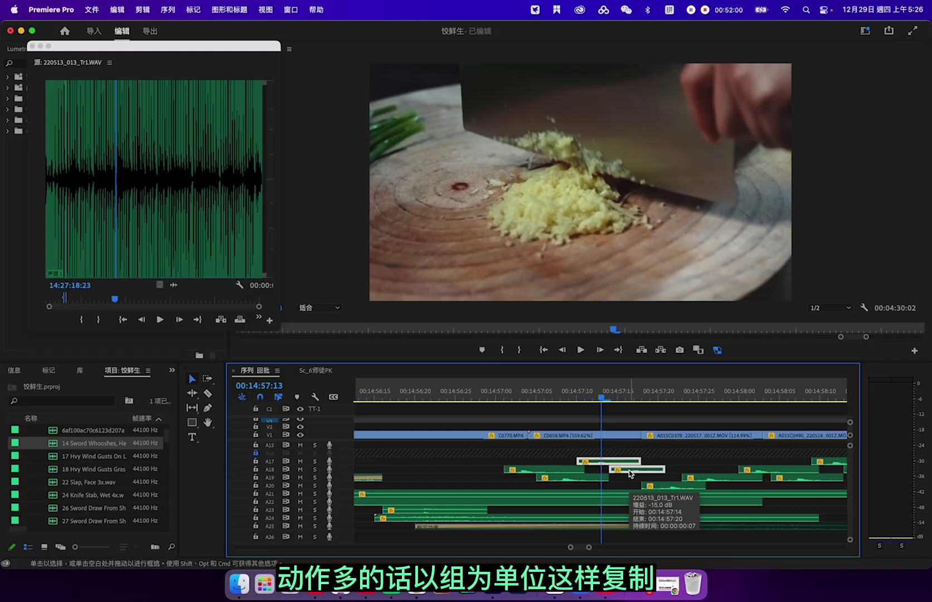
scroll(630, 471, down, 1)
key(minus)
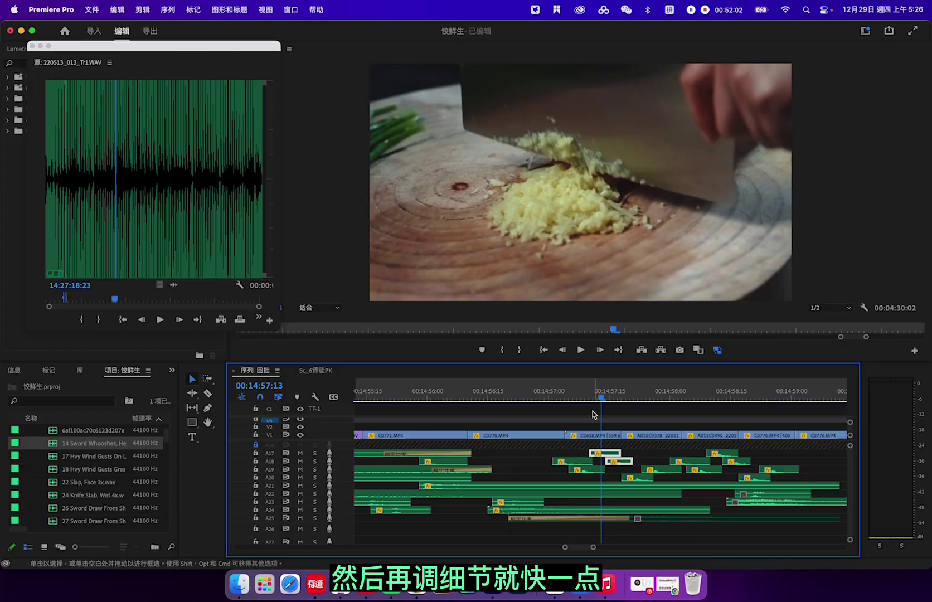
Select the chopping clips across tracks A17 to A20 as one group, deselect them, and play on to 00:14:59:08
drag(535, 457, 728, 475)
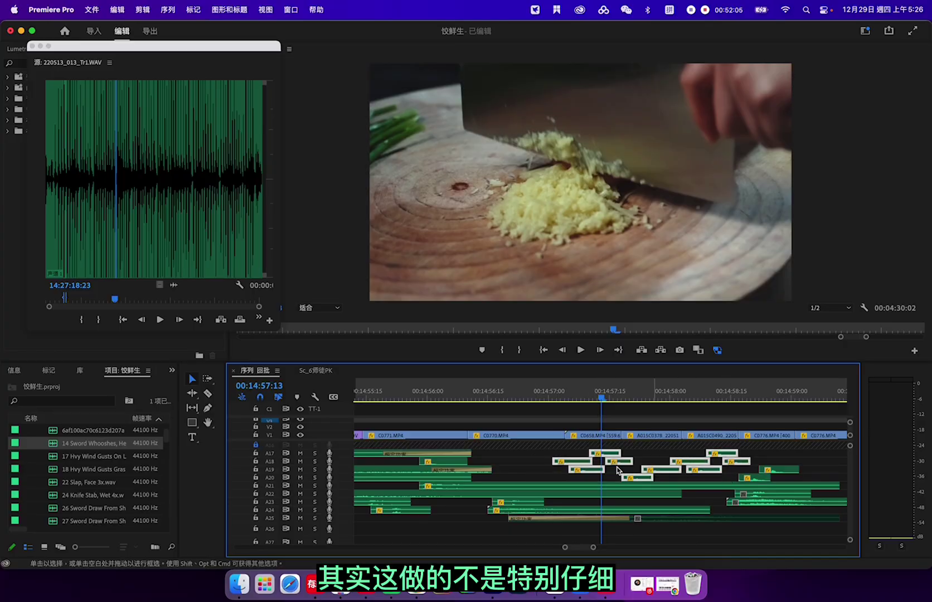
click(549, 469)
key(space)
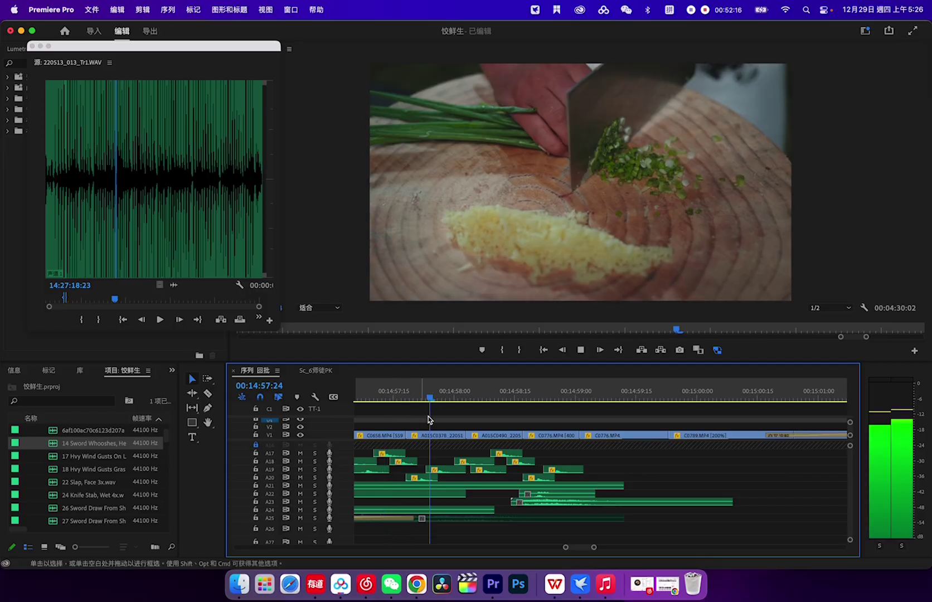
key(space)
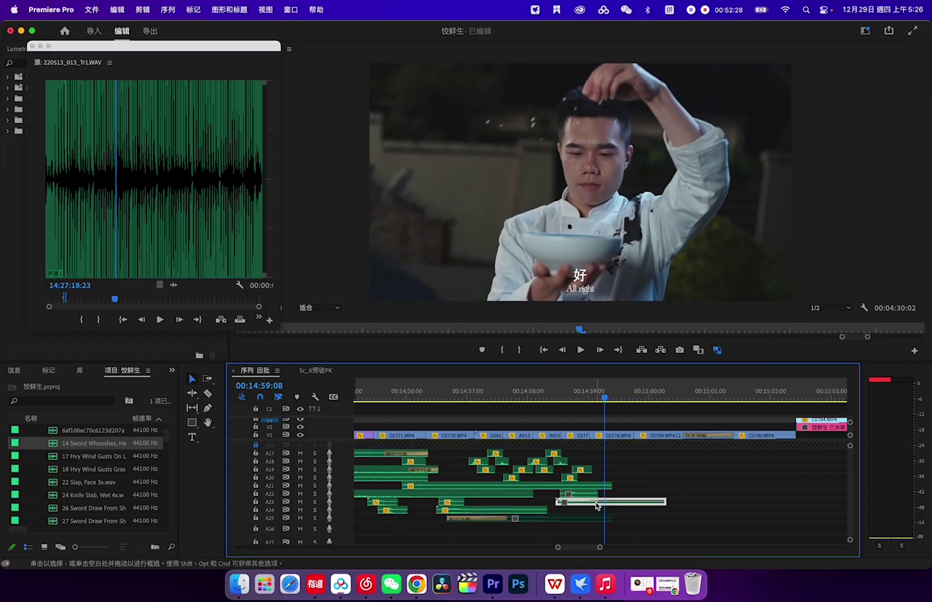
Audition the "呼"的转场音效-飞快闪过-转场切换场景.wav layer on track A23 under the C0776.MP4 shot
double_click(597, 506)
click(54, 258)
key(space)
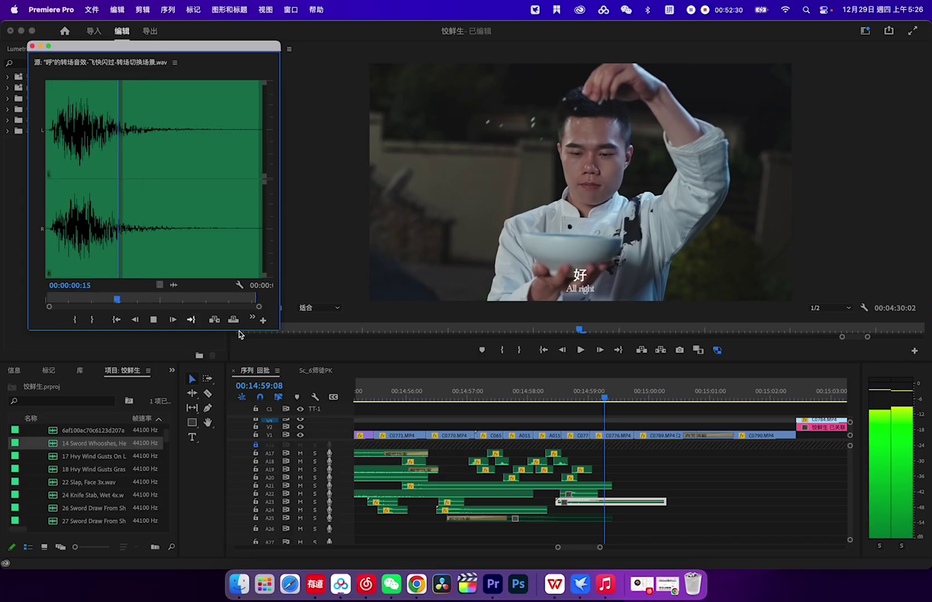
Audition the WSH-cloth-shirt-whoosh.wav layer on track A22 at 00:14:58:25 and play the timeline on to about 00:15:05:00
click(572, 492)
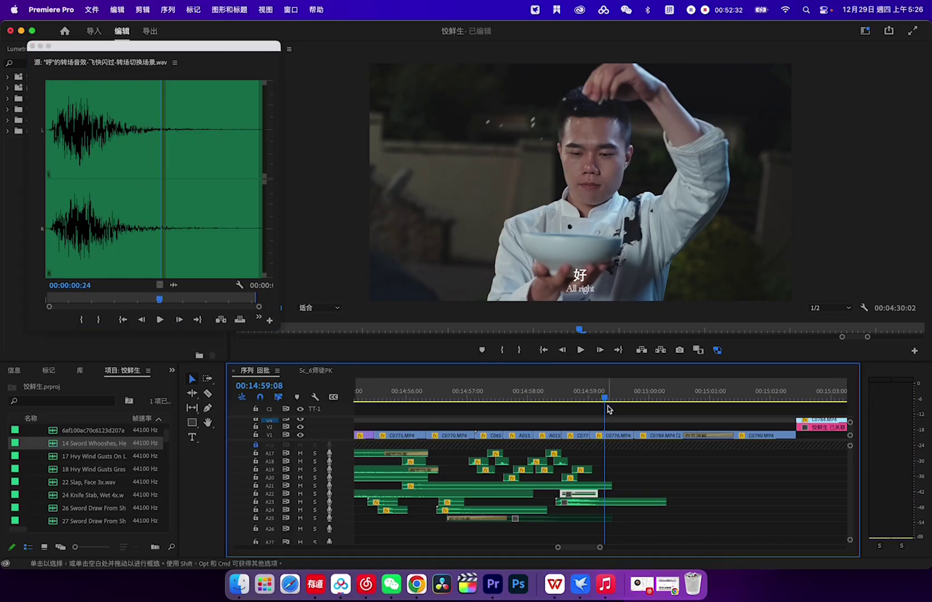
drag(605, 398, 578, 397)
key(f)
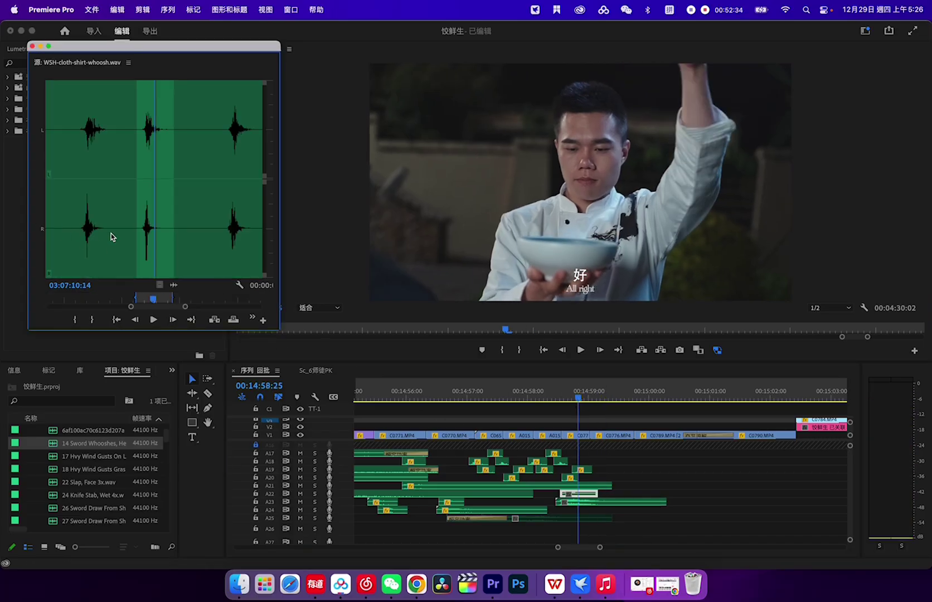
click(554, 411)
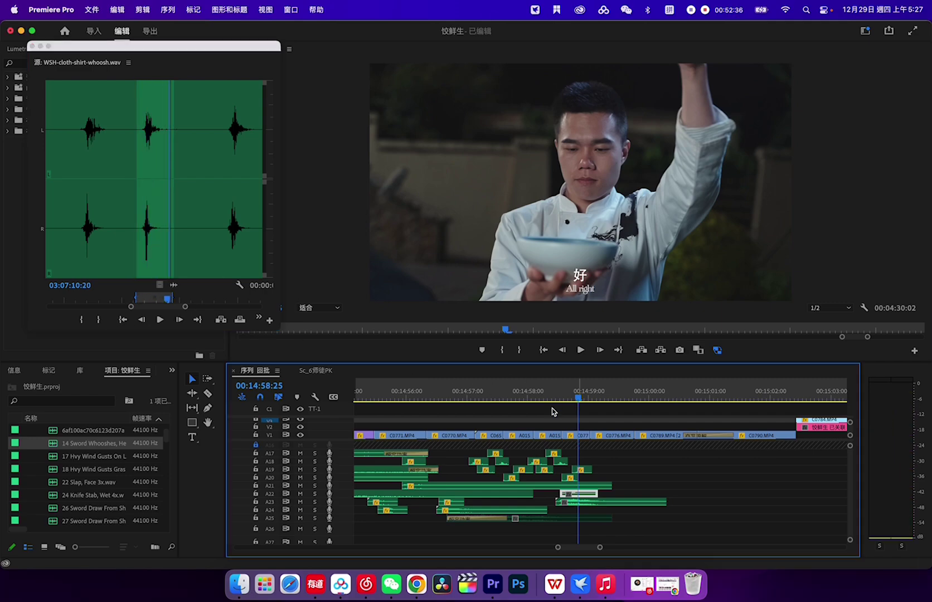
key(space)
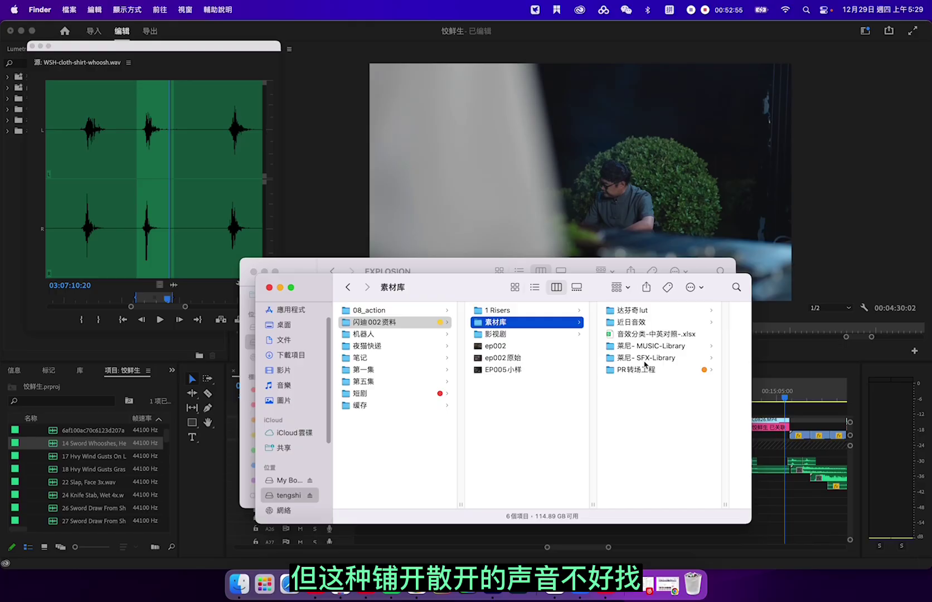
In Finder, open the THUNDER folder of the Hollywood Edge collection inside the SFX-Library
click(645, 359)
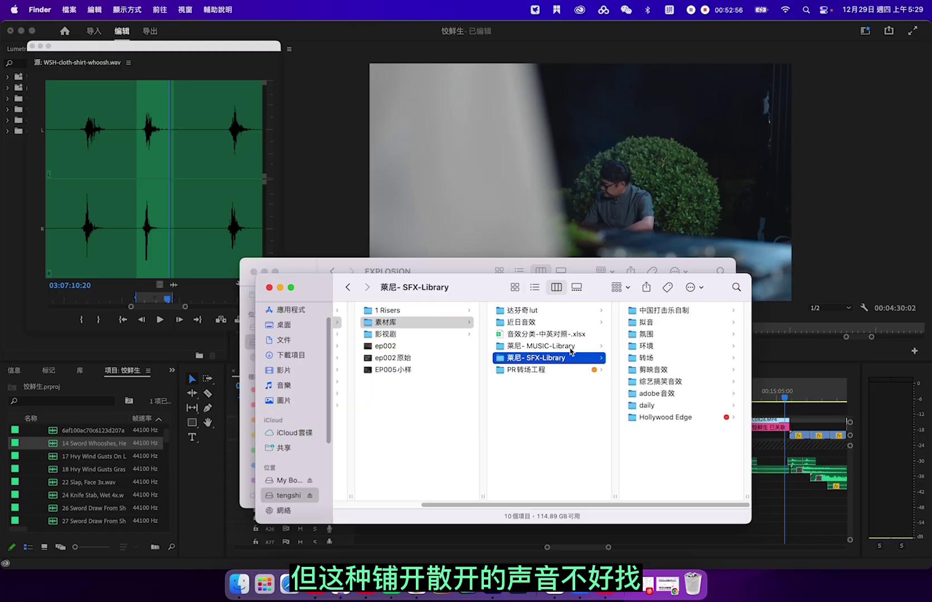
click(667, 414)
drag(468, 288, 364, 272)
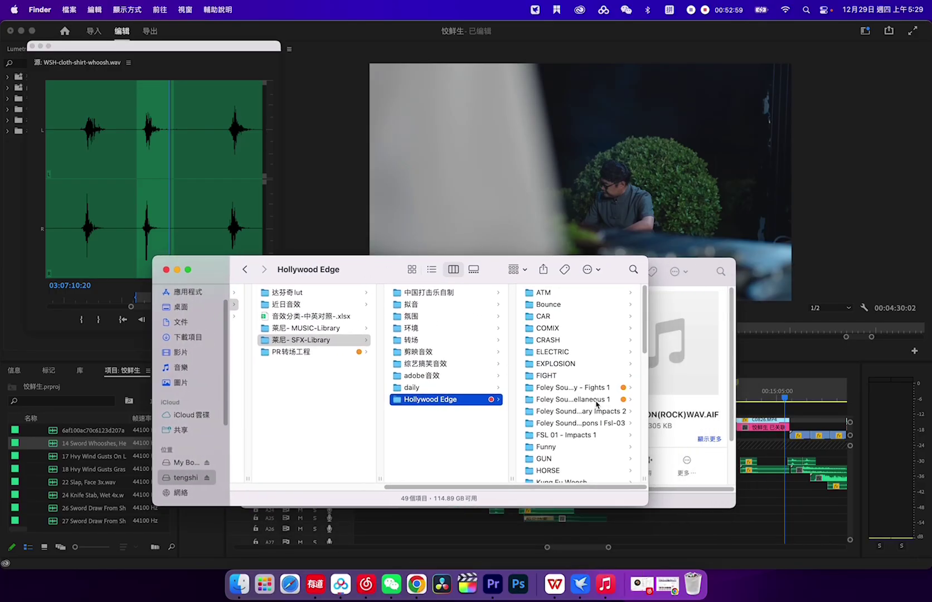
scroll(595, 403, down, 5)
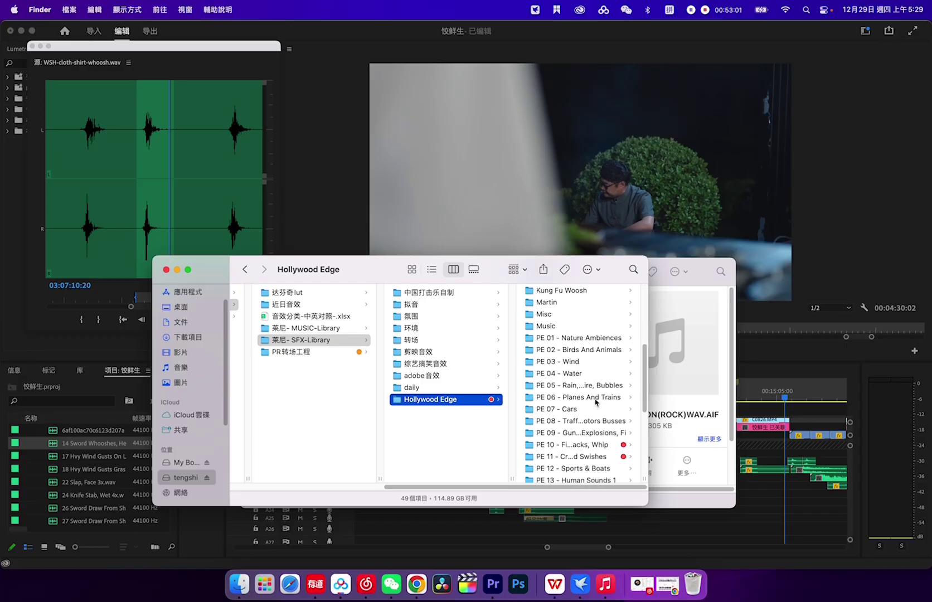
scroll(595, 402, down, 5)
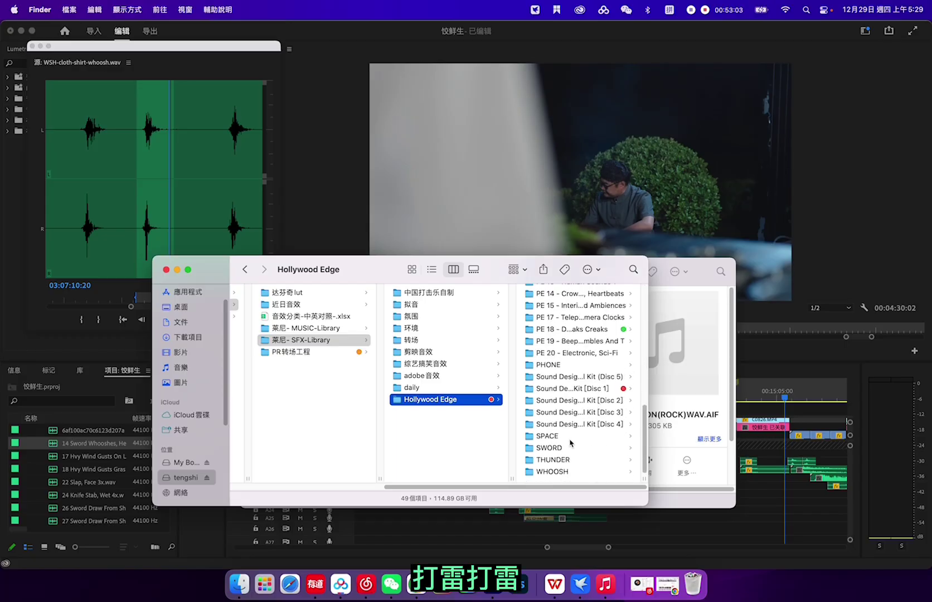
click(558, 460)
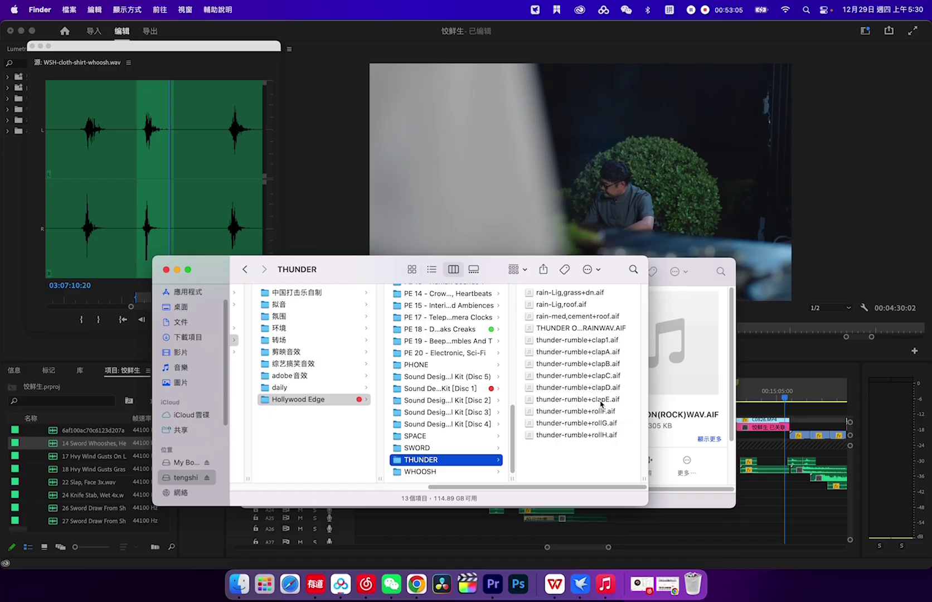
Preview the thunder-rumble+clapA.aif, thunder-rumble+clapB.aif and thunder-rumble+clapC.aif sounds in the THUNDER folder
click(579, 351)
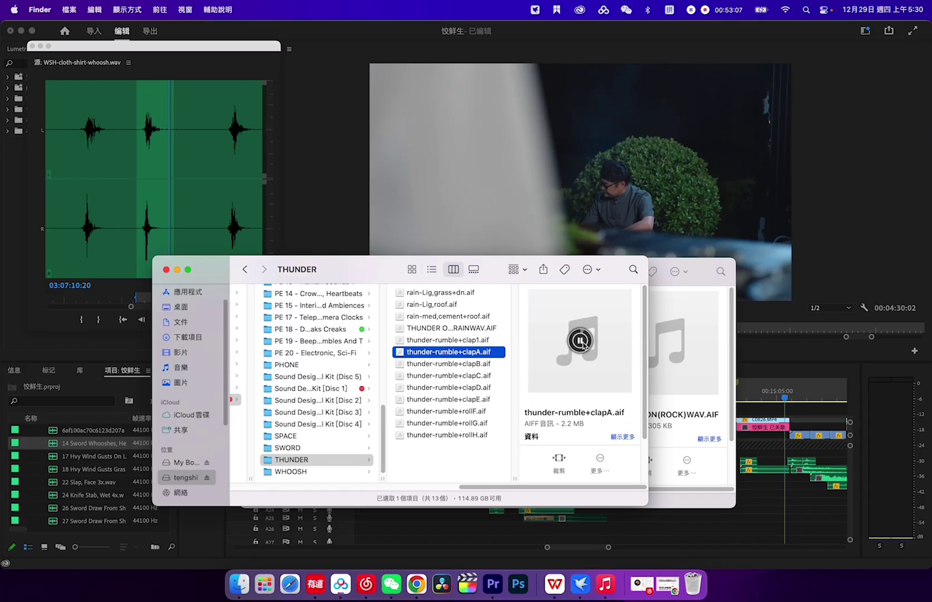
click(434, 306)
click(436, 363)
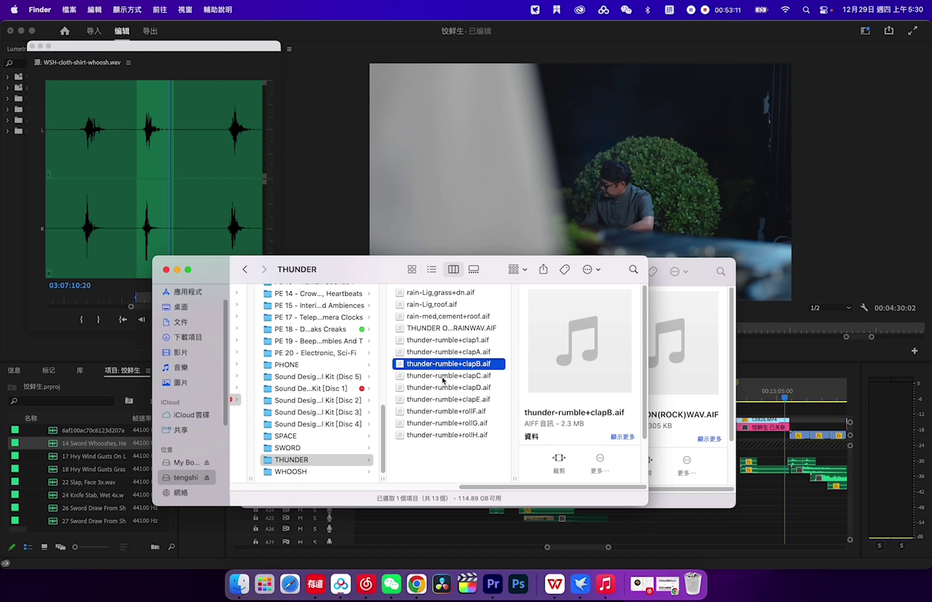
click(444, 376)
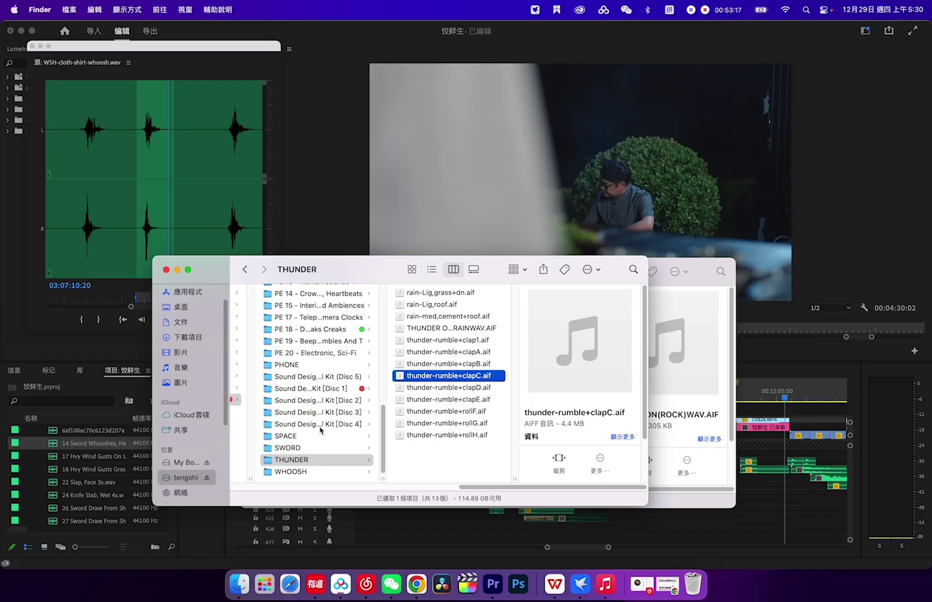
Open the EXPLOSION folder of the Hollywood Edge collection and preview EXPLOSIONSUB01.WAV, EXPLOSIONSUB04.WAV and EXPLOSIONSUB05.WAV
scroll(321, 430, up, 10)
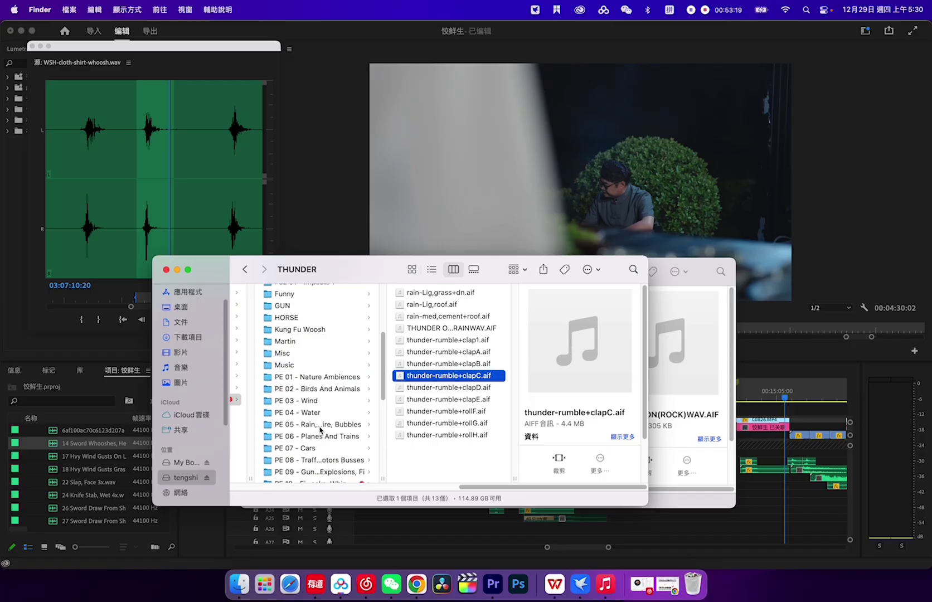
scroll(320, 430, up, 3)
scroll(320, 430, up, 2)
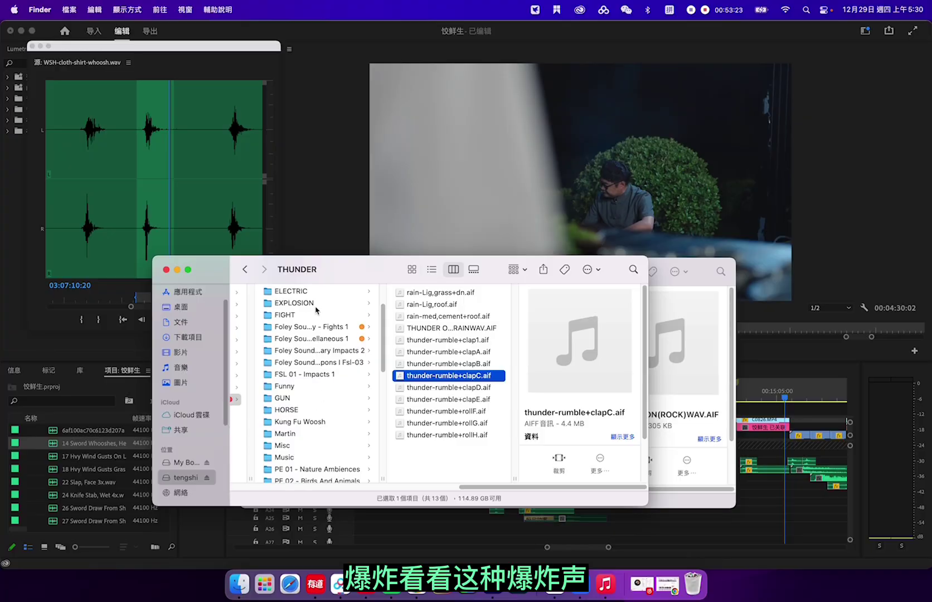
click(295, 303)
click(437, 363)
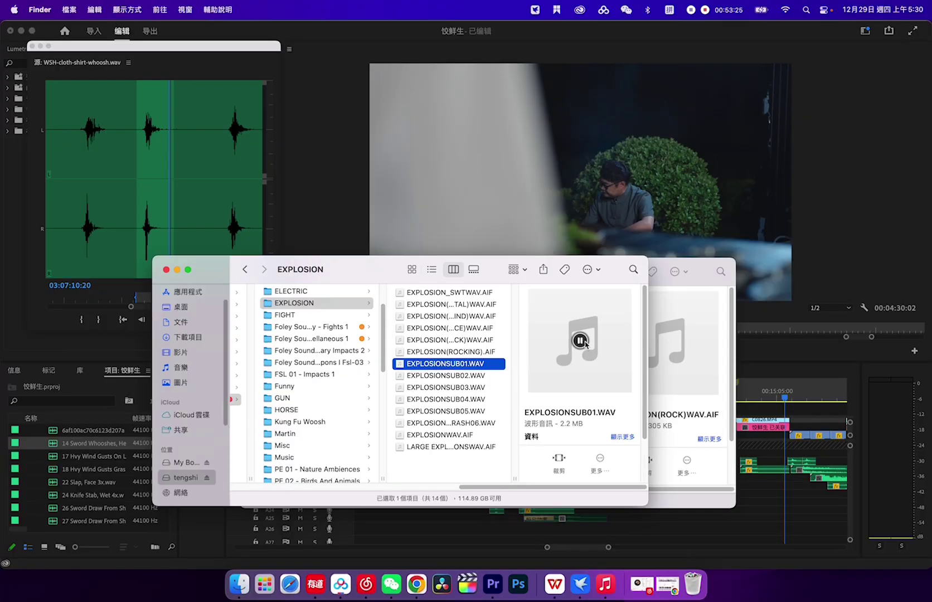
click(453, 398)
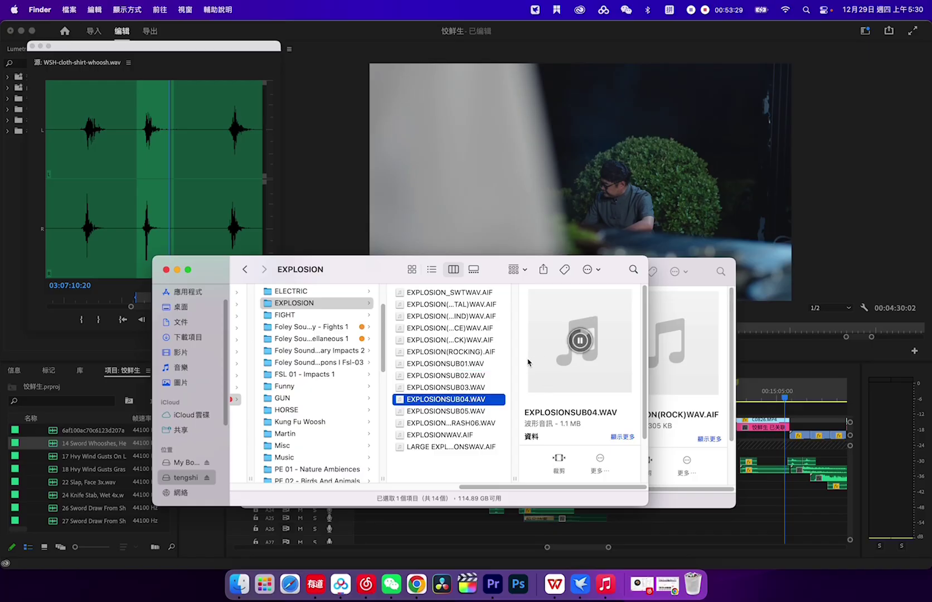
key(Down)
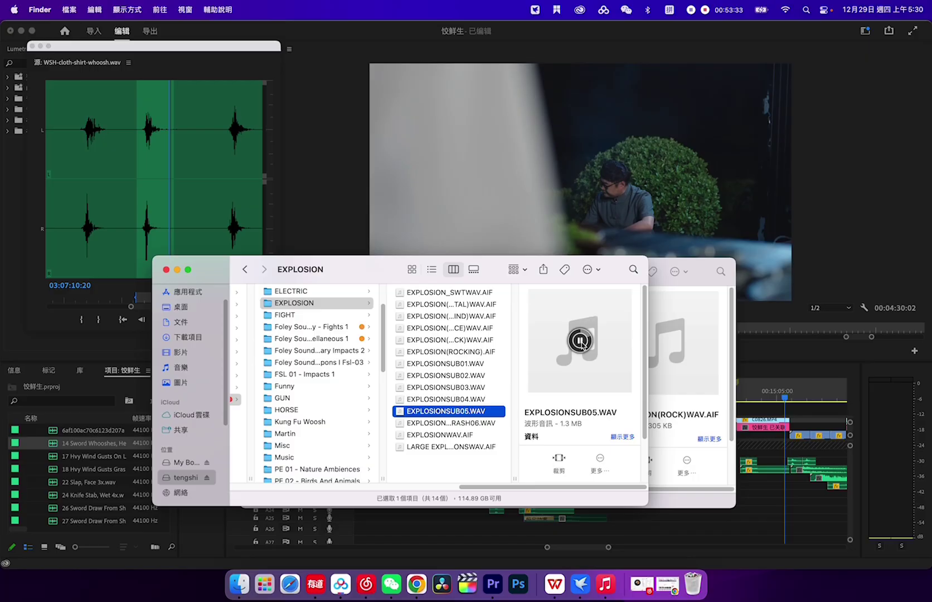
key(Up)
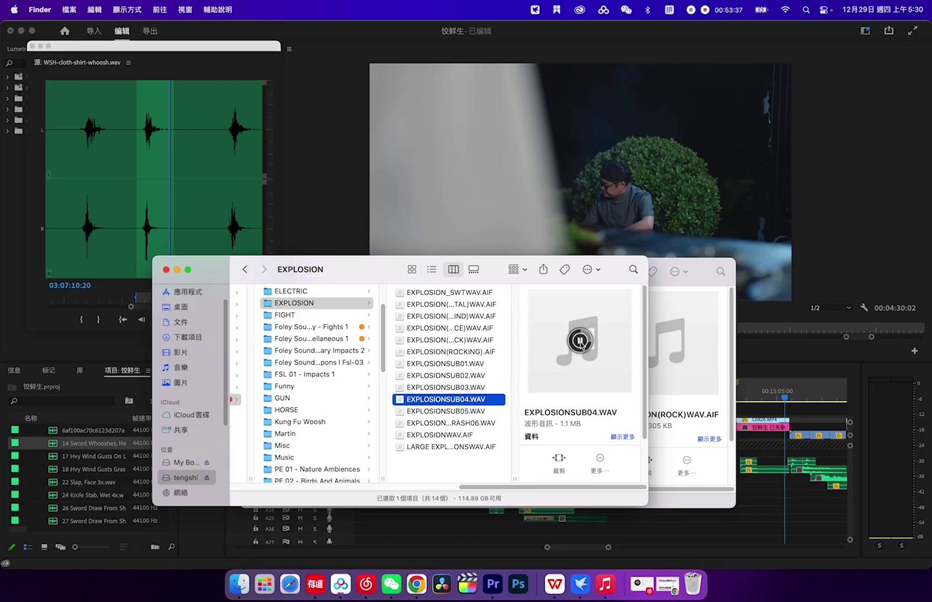
click(463, 412)
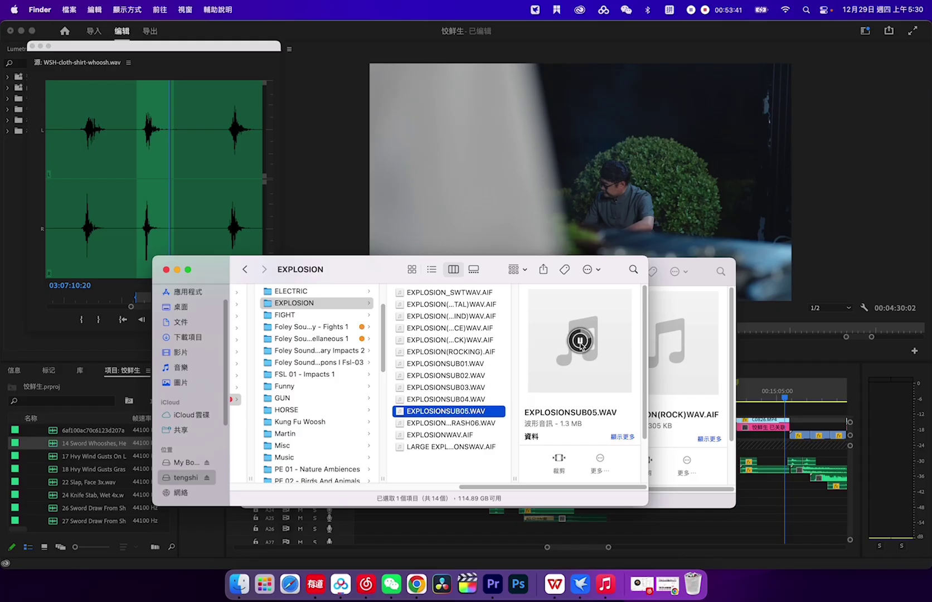
click(580, 341)
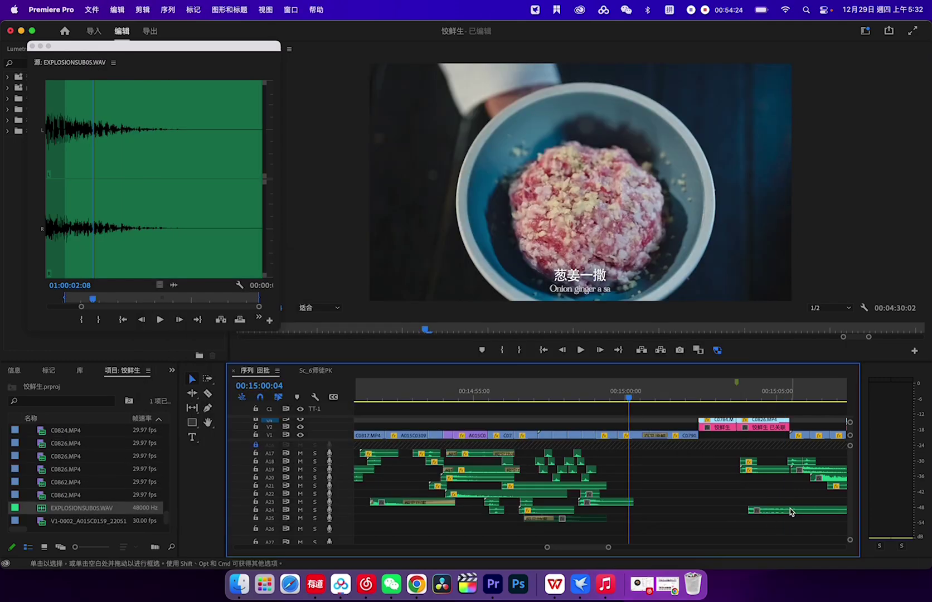
In Premiere Pro, move the EXPLOSIONSUB05.WAV clip on track A24 back to start under the dissolve between C0789.MP4 and C0790.MP4
drag(790, 509, 676, 509)
key(space)
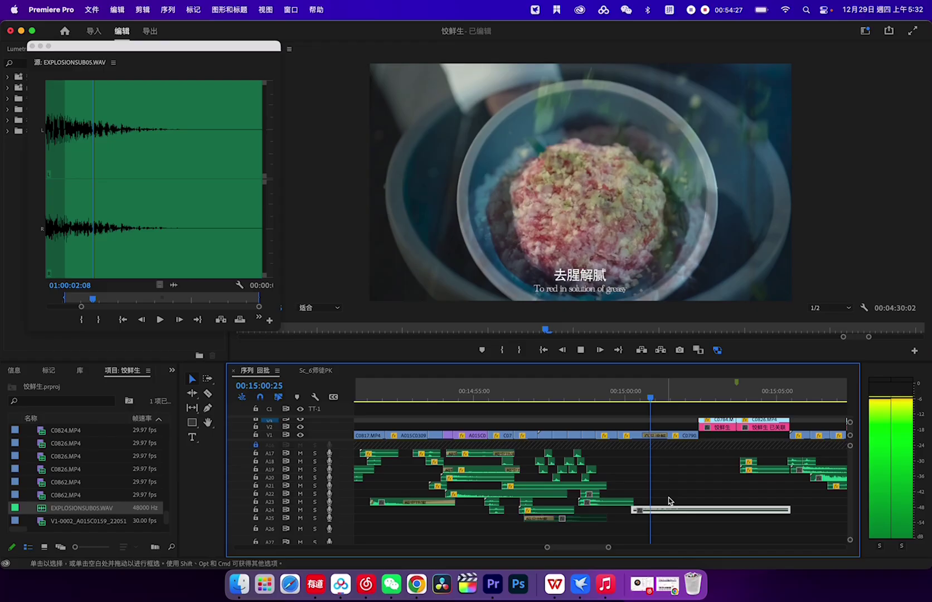
key(equal)
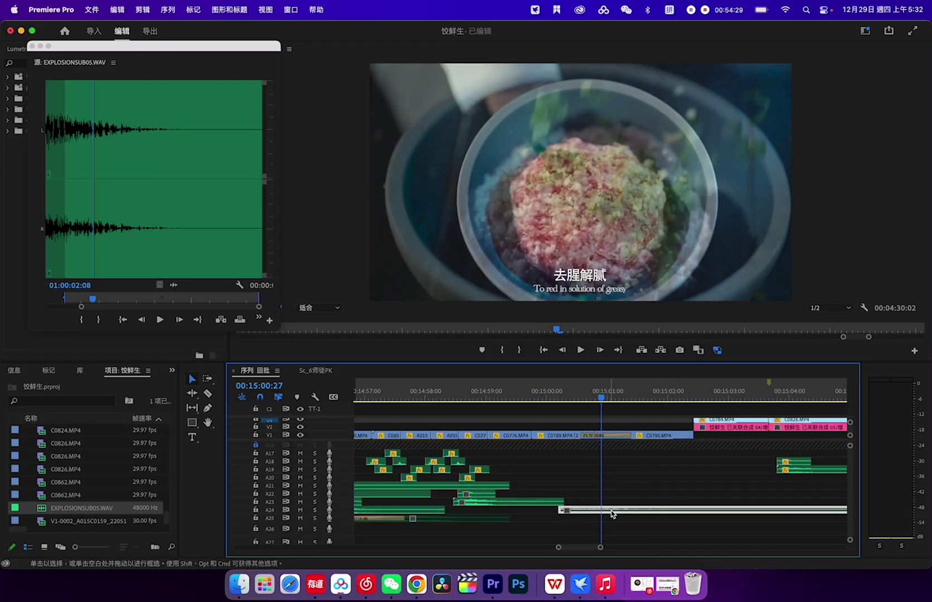
drag(612, 513, 655, 510)
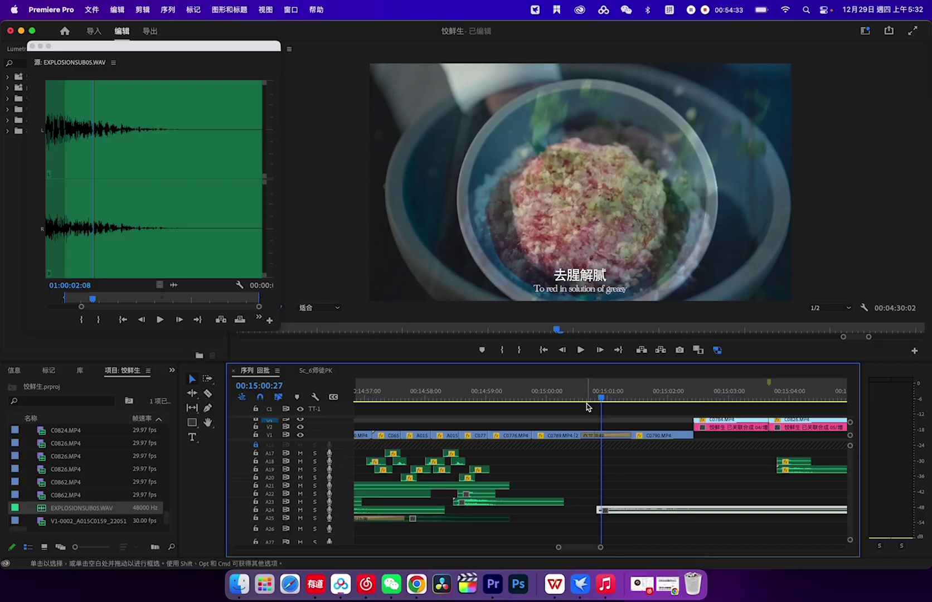
Play back the dissolve with the explosion sound and align the A24 clip's start to 00:15:00:24
key(Left)
key(Left)
key(Left)
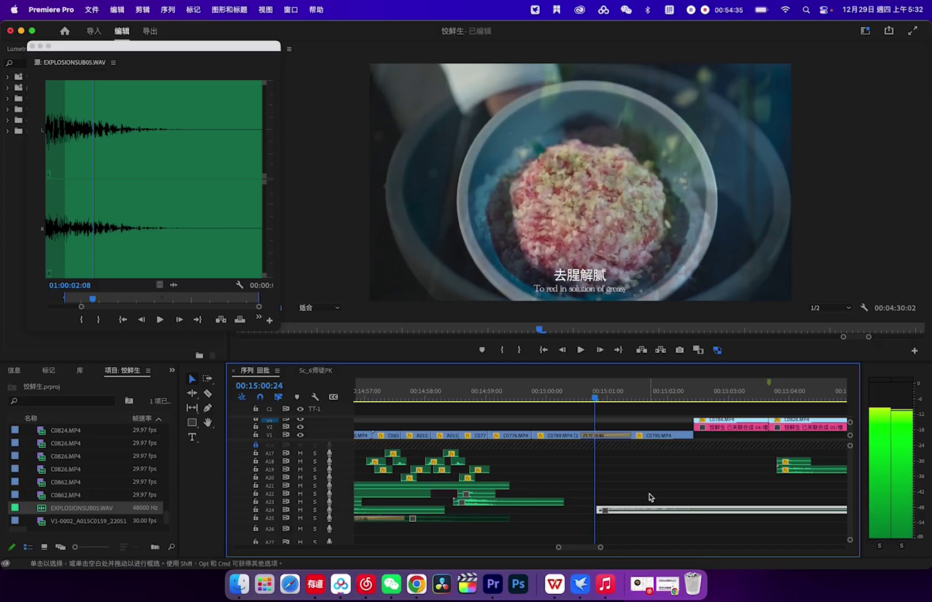
key(space)
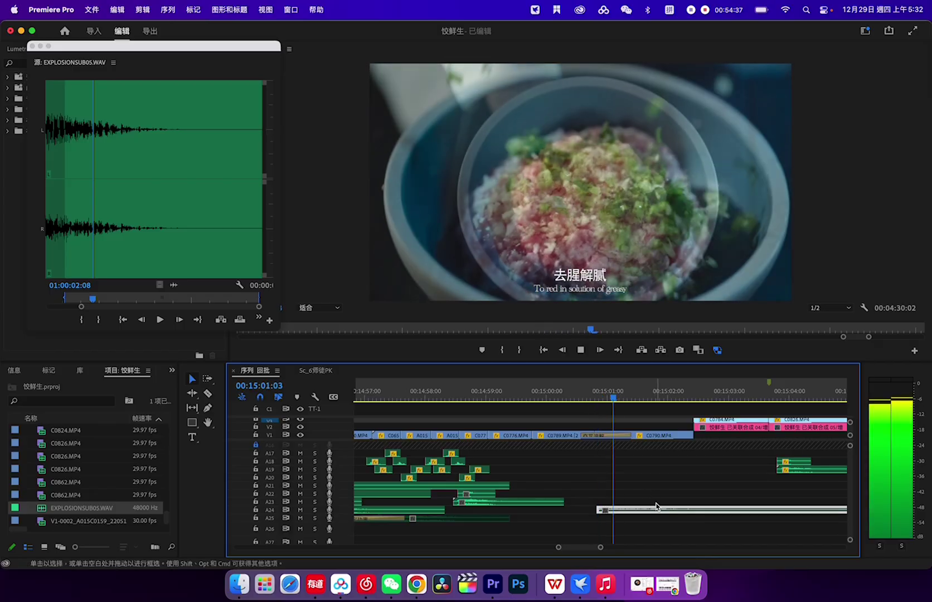
key(space)
drag(639, 401, 593, 410)
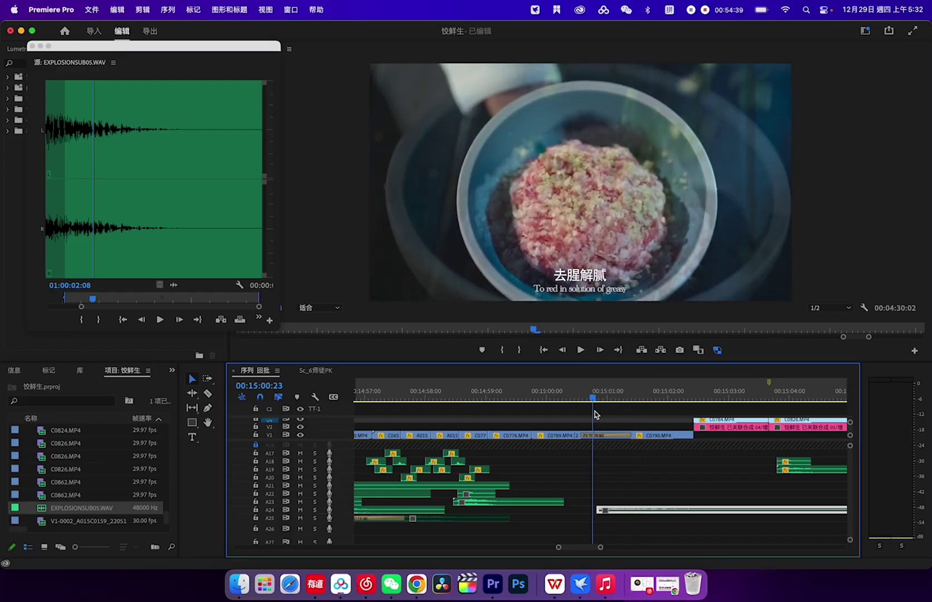
key(Right)
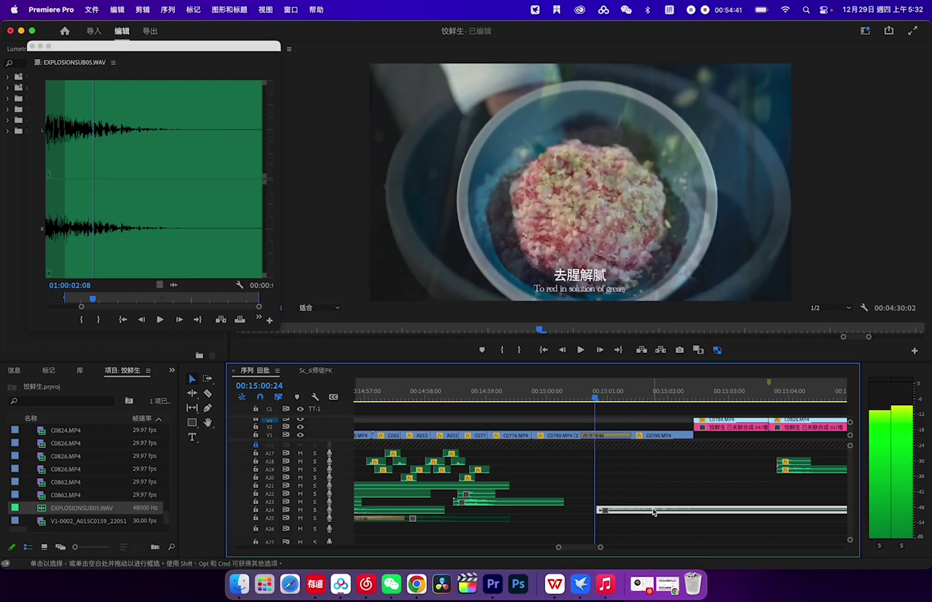
key(space)
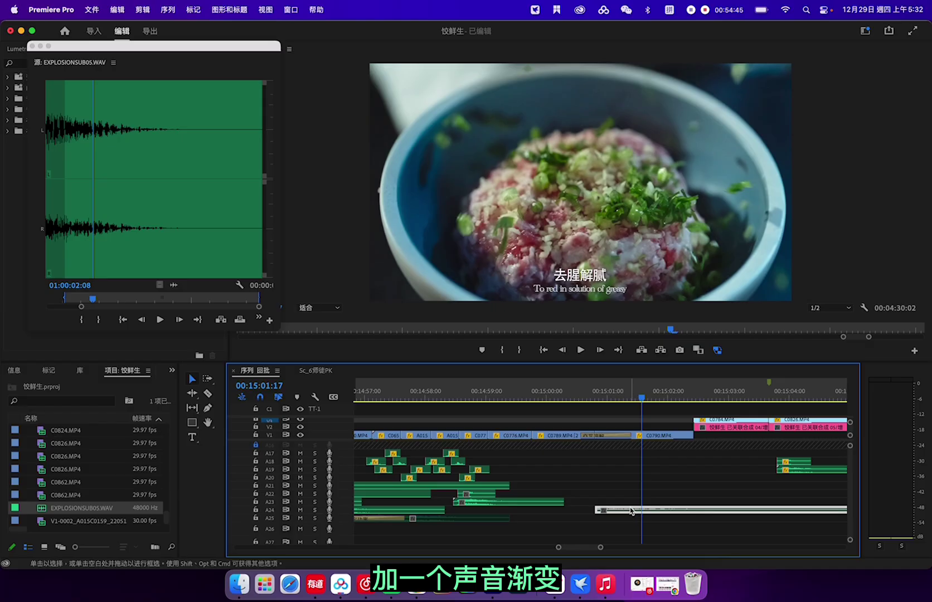
Add an audio fade-in to the start of the explosion clip on A24 and play the passage
click(631, 510)
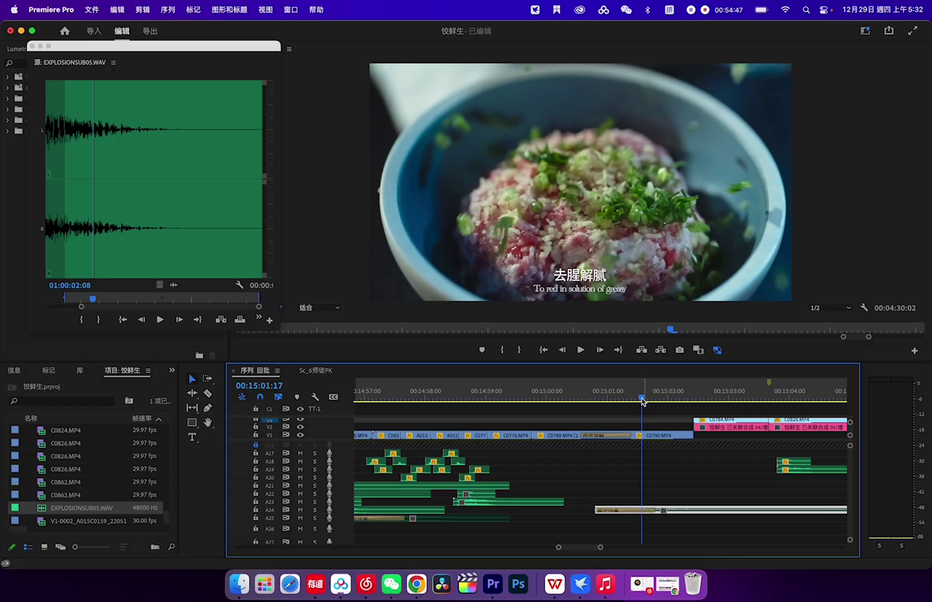
click(557, 396)
key(space)
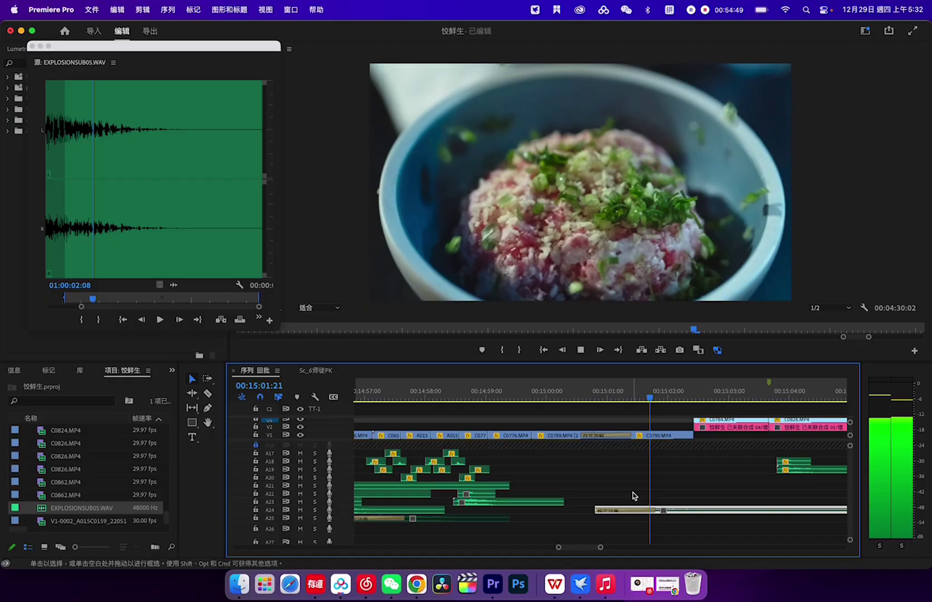
key(space)
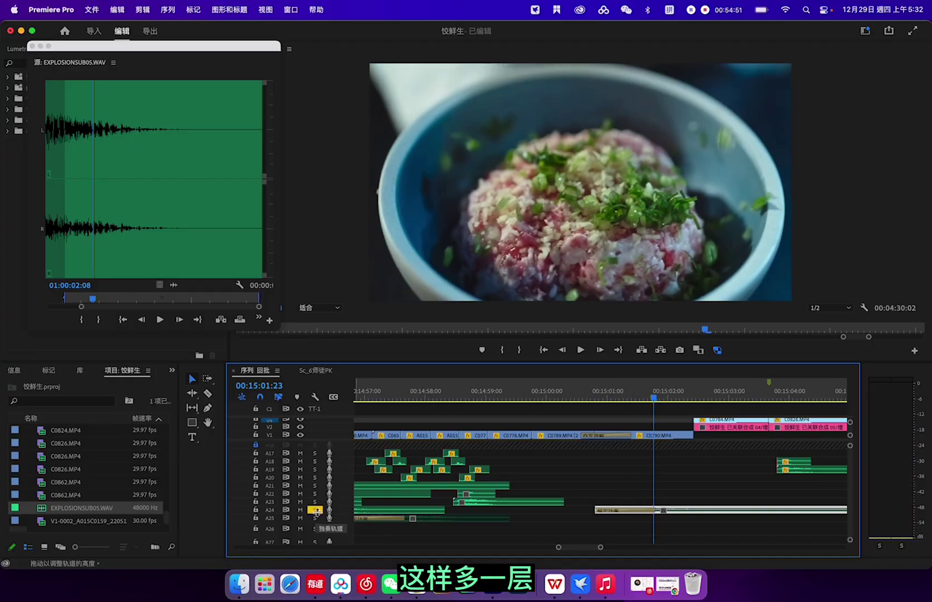
Solo track A24 and audition the faded explosion layer alone across the bowl shots, repeating it up to 00:15:02:10
drag(657, 400, 593, 400)
key(space)
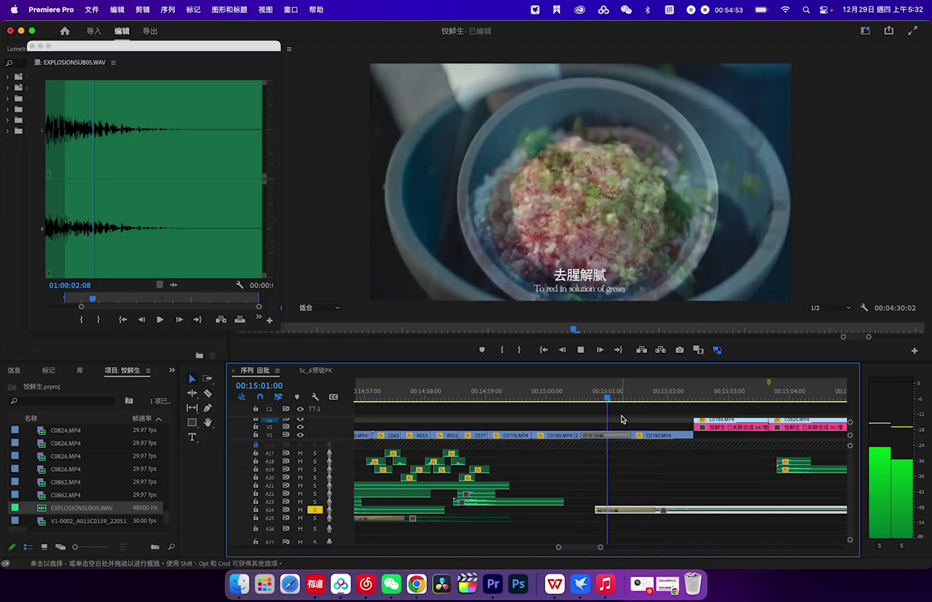
key(j)
key(j)
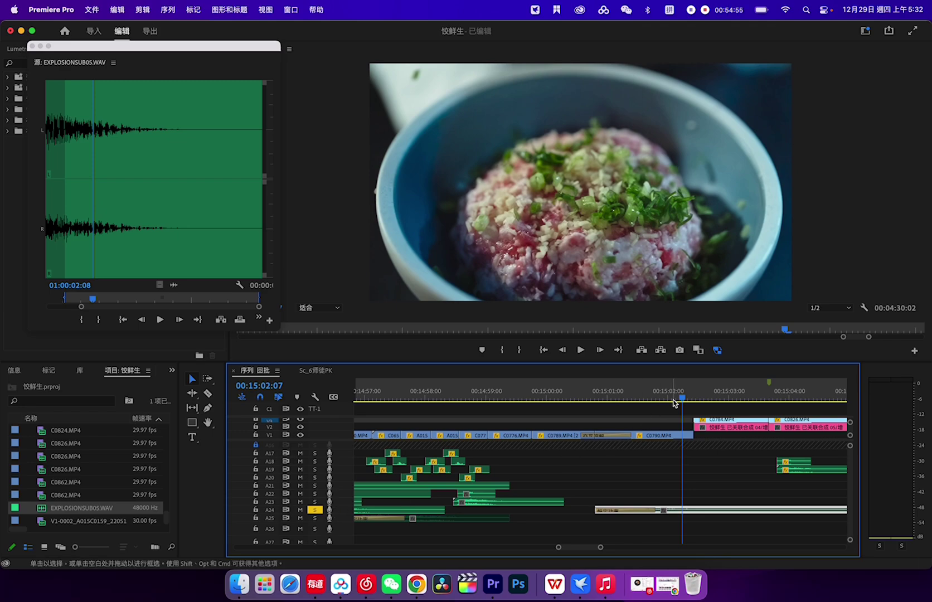
key(l)
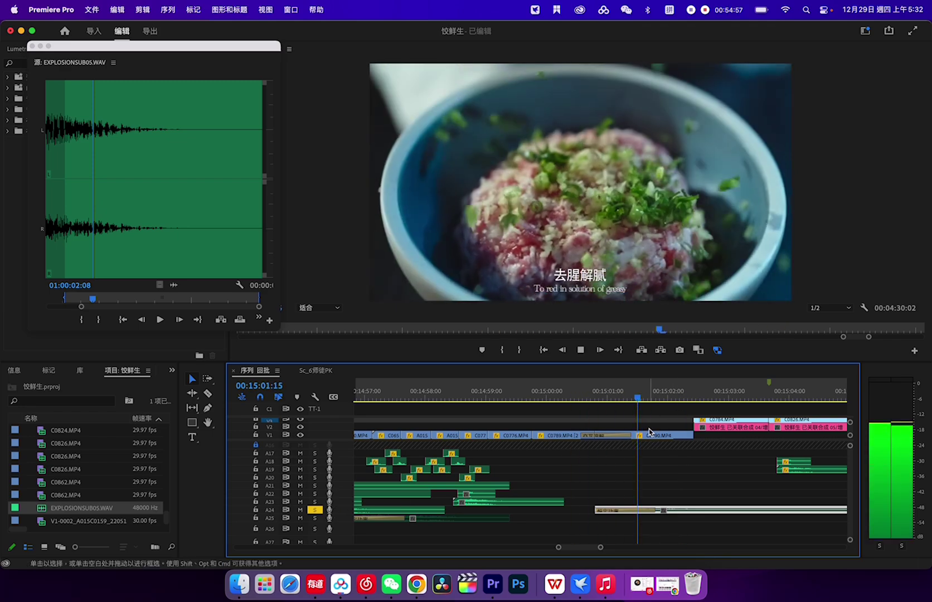
key(space)
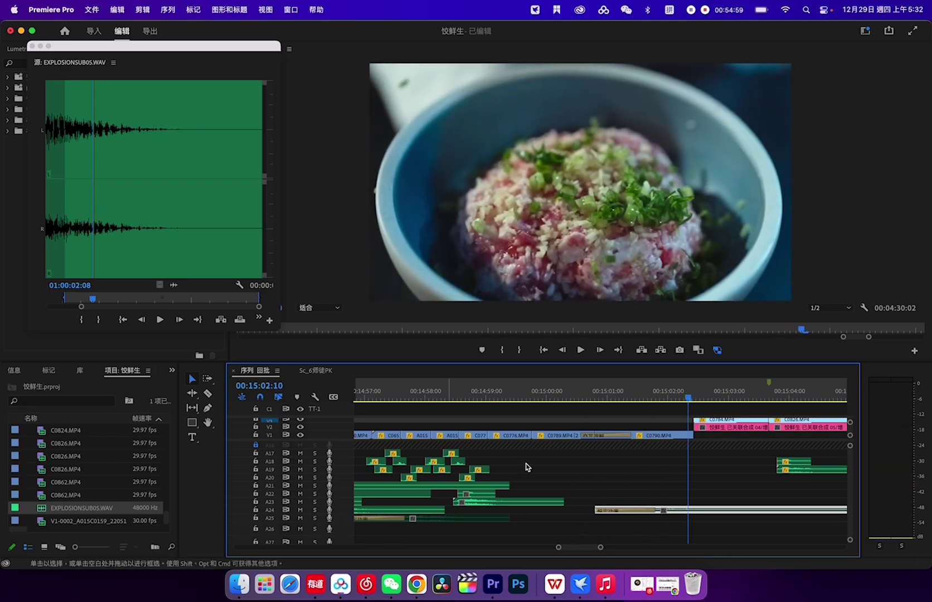
Turn off the solo on track A24 and play the bowl shots with all sound layers to 00:15:02:05
drag(692, 395, 631, 396)
key(space)
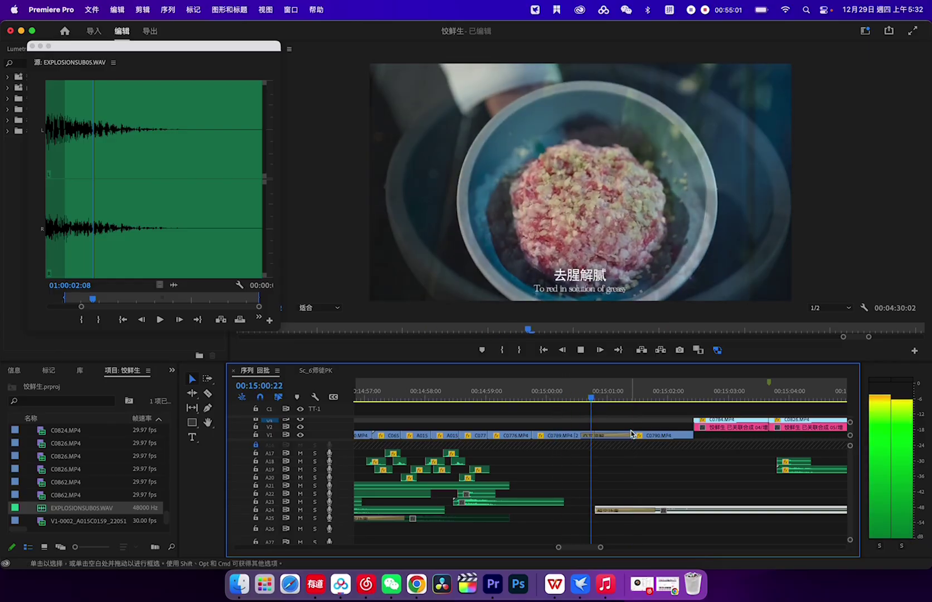
key(space)
Play the timeline on from 00:15:02:05, pausing at 00:15:05:13, and stop at 00:15:10:06
key(minus)
key(minus)
key(minus)
key(minus)
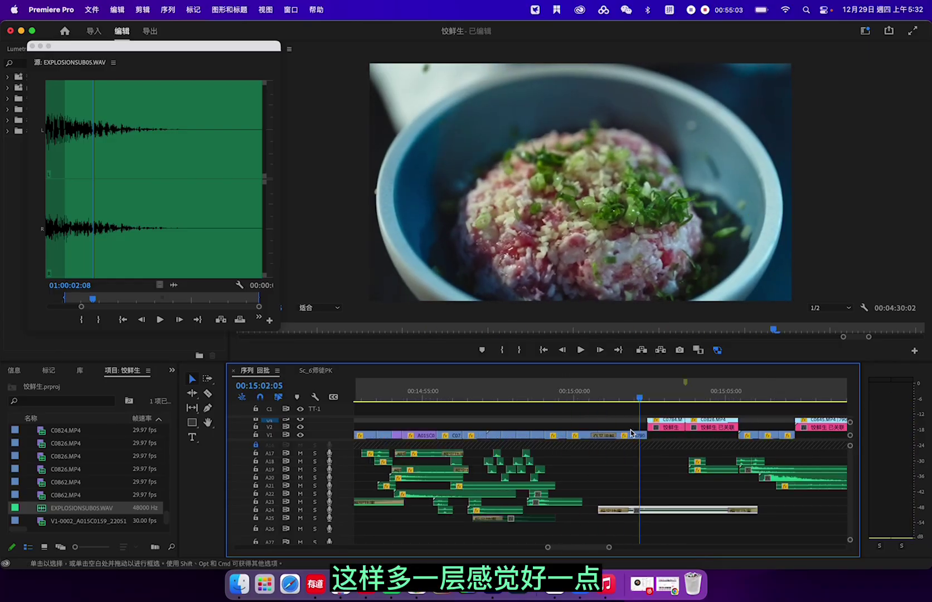
scroll(597, 547, right, 3)
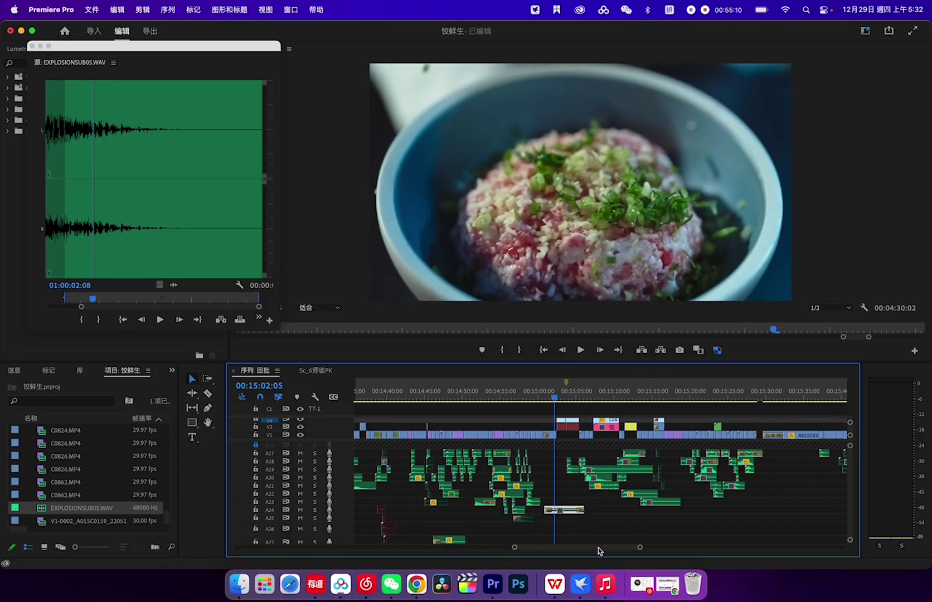
key(space)
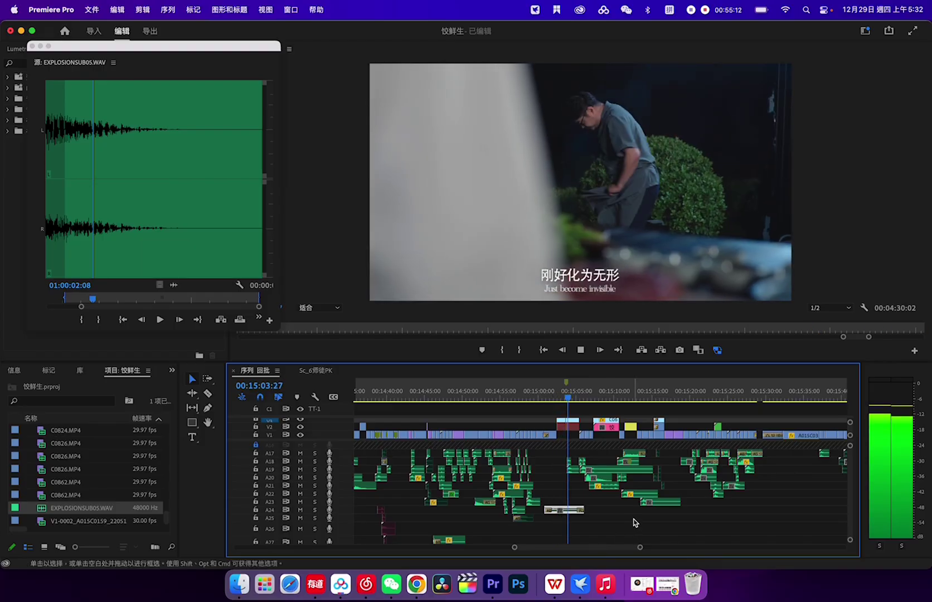
key(space)
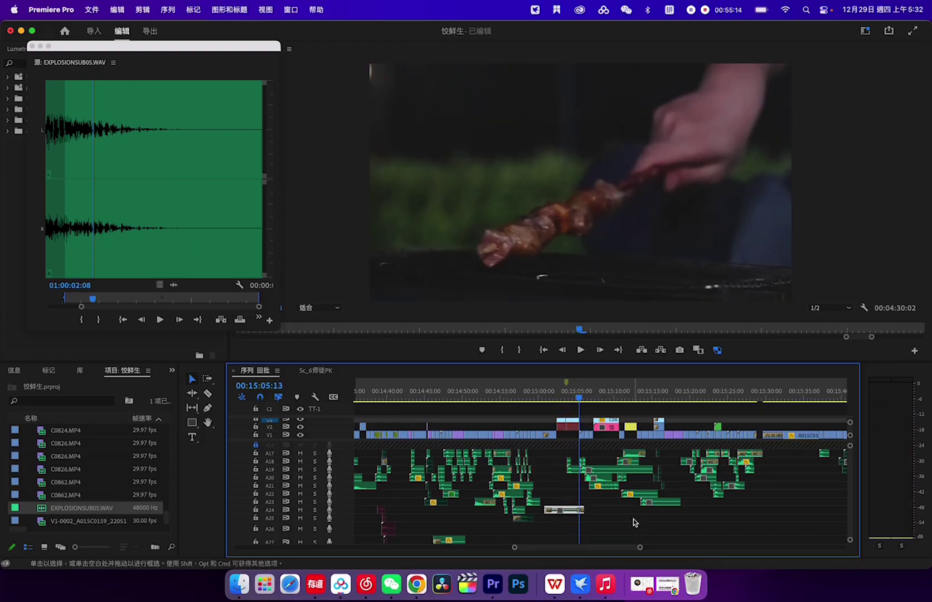
key(space)
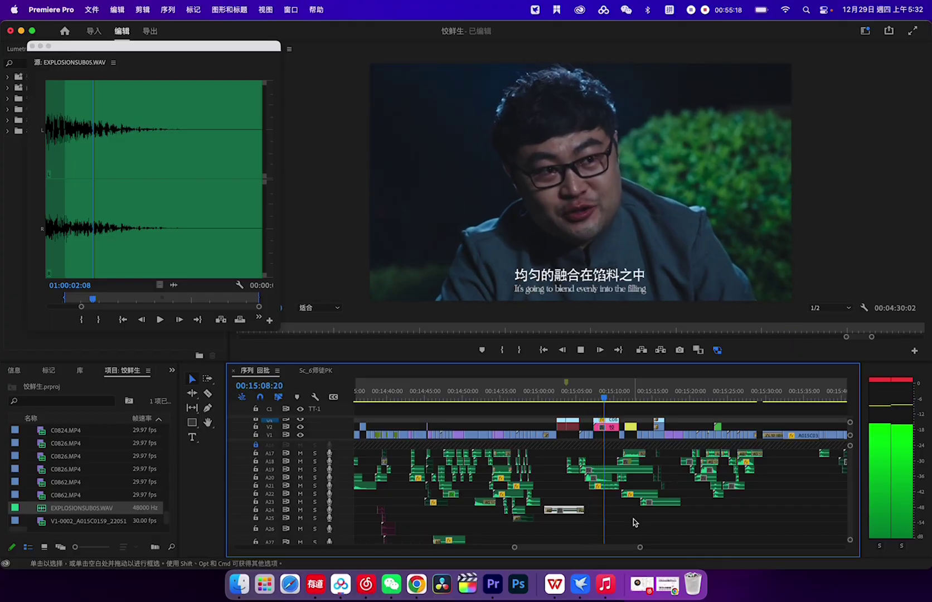
key(space)
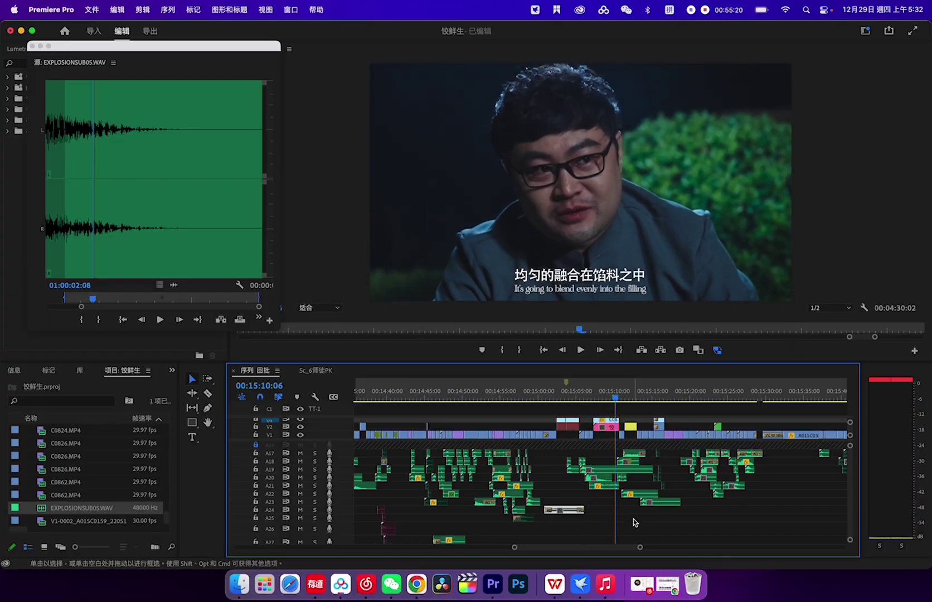
Return to 00:15:03:24 under the C0826.MP4 shot and replay its sound layers to 00:15:04:29
key(=)
key(=)
drag(602, 398, 381, 434)
key(space)
key(space)
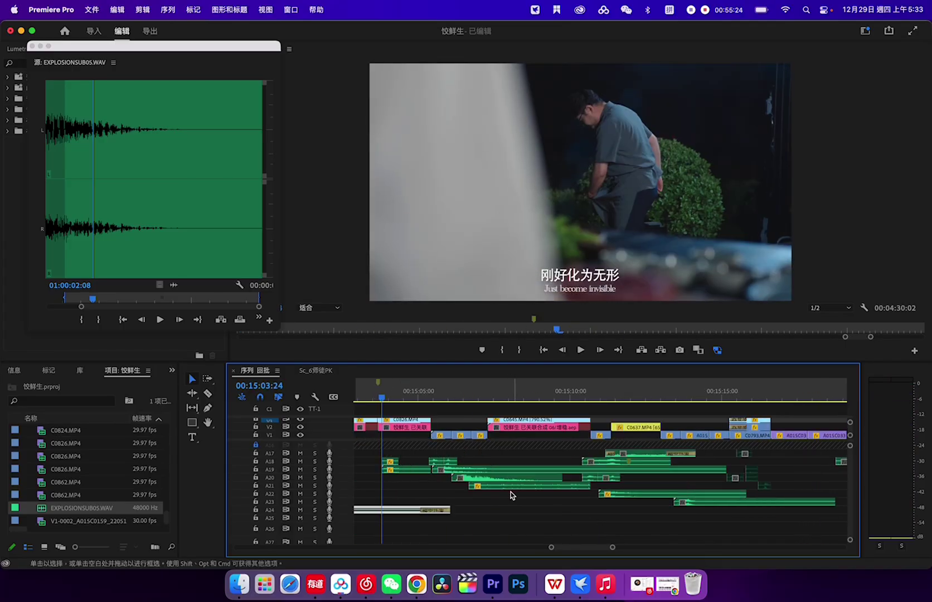
key(space)
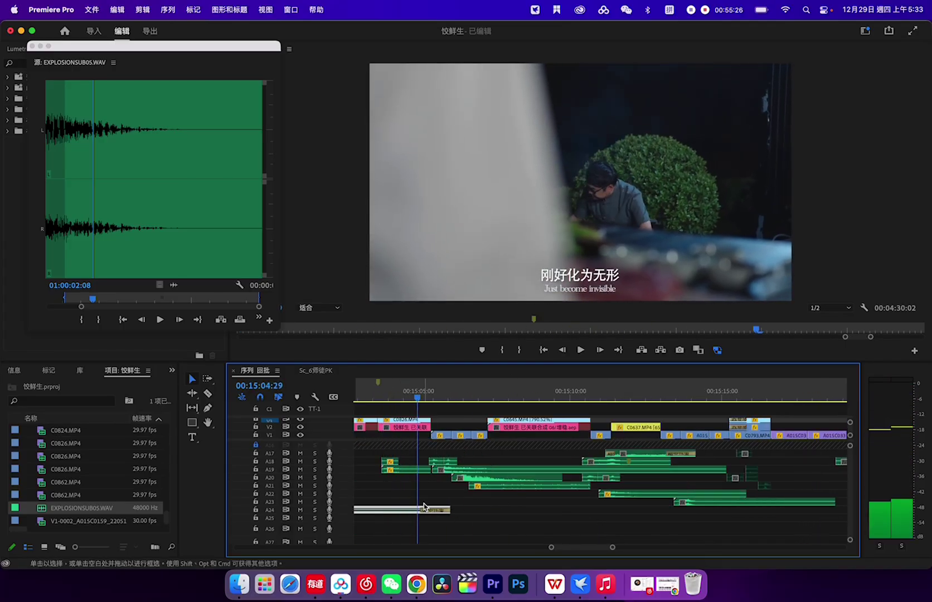
Return to 00:15:04:02 and audition the source sounds of the C0826.MP4 layers, 86 Cloth Snap on A18 and the whoosh transition on A19
key(=)
drag(548, 397, 545, 412)
double_click(544, 461)
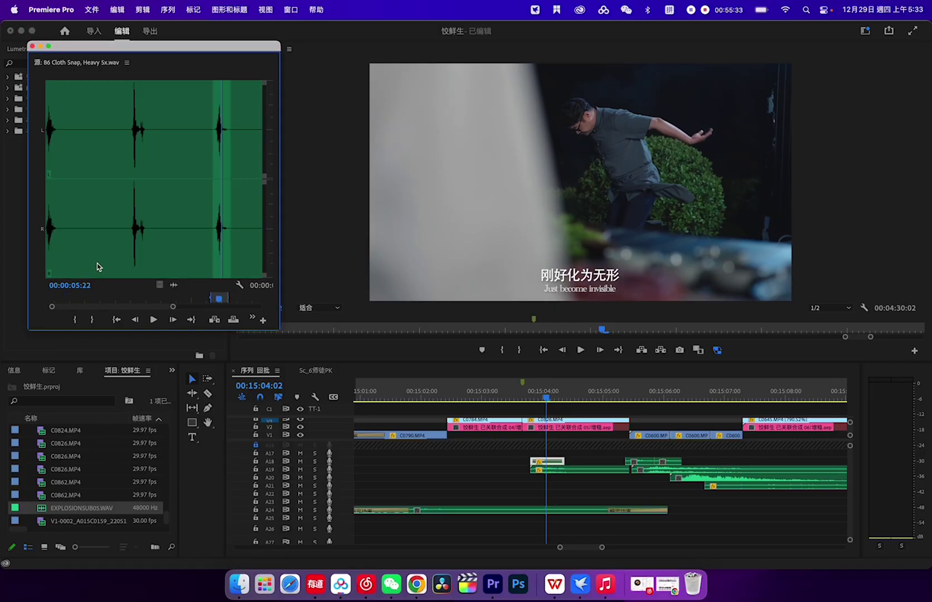
key(space)
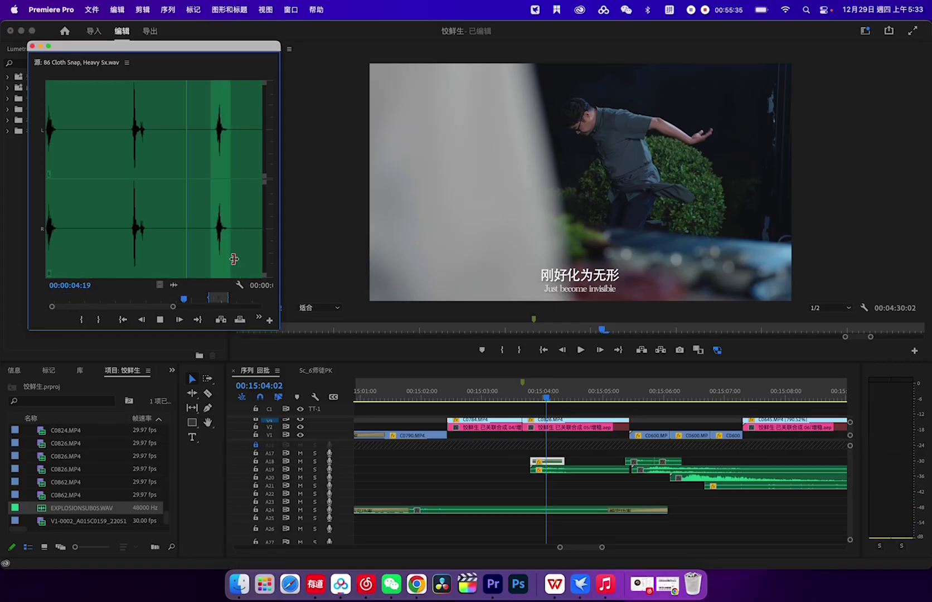
double_click(575, 472)
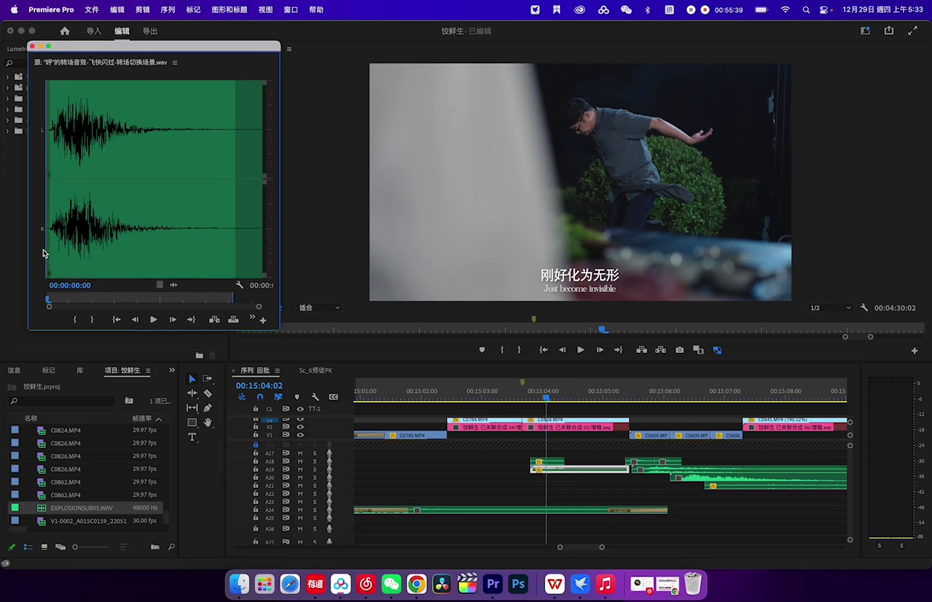
key(space)
double_click(549, 462)
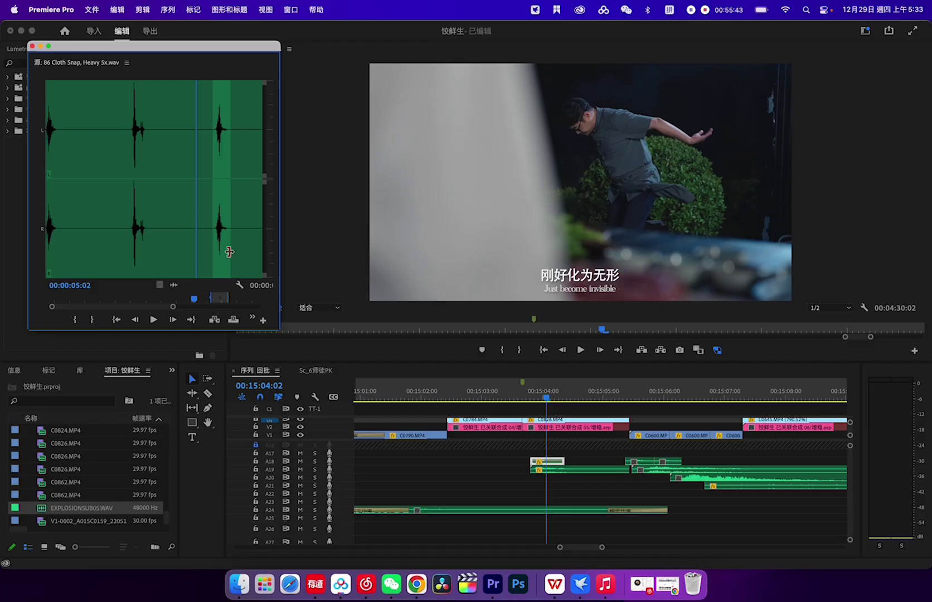
key(space)
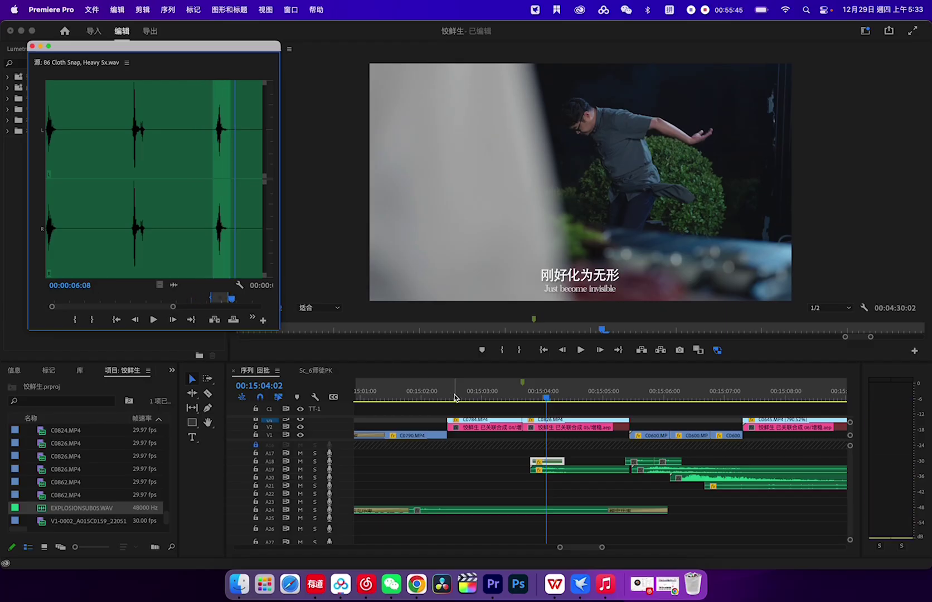
Play the timeline from the C0826.MP4 shot through the following shots and stop at 00:15:08:20
click(544, 412)
key(space)
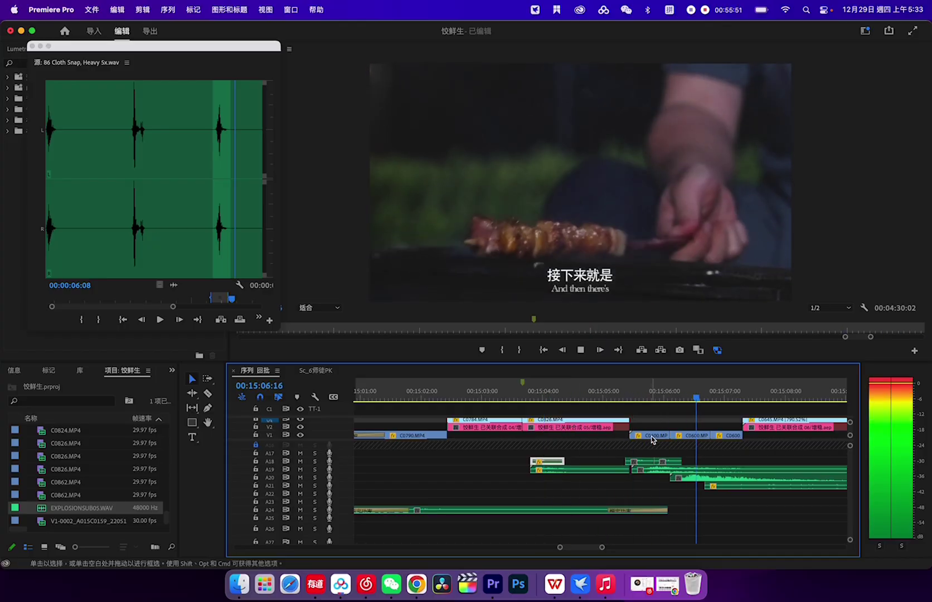
key(minus)
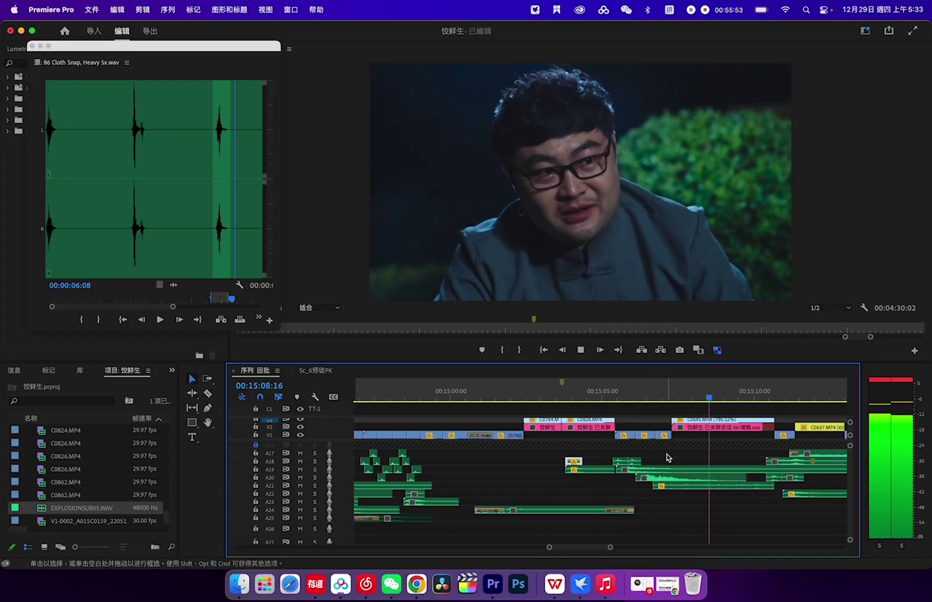
key(space)
Select the stacked sound layers on A18 to A21 beneath the following shots, clear the selection and play on to 00:15:12:29
drag(618, 452, 693, 486)
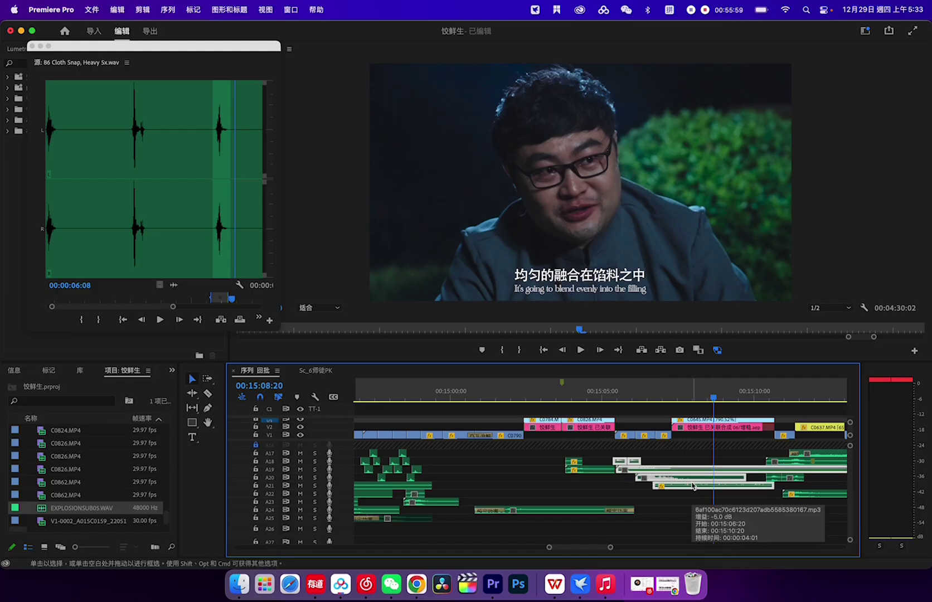
click(597, 517)
key(space)
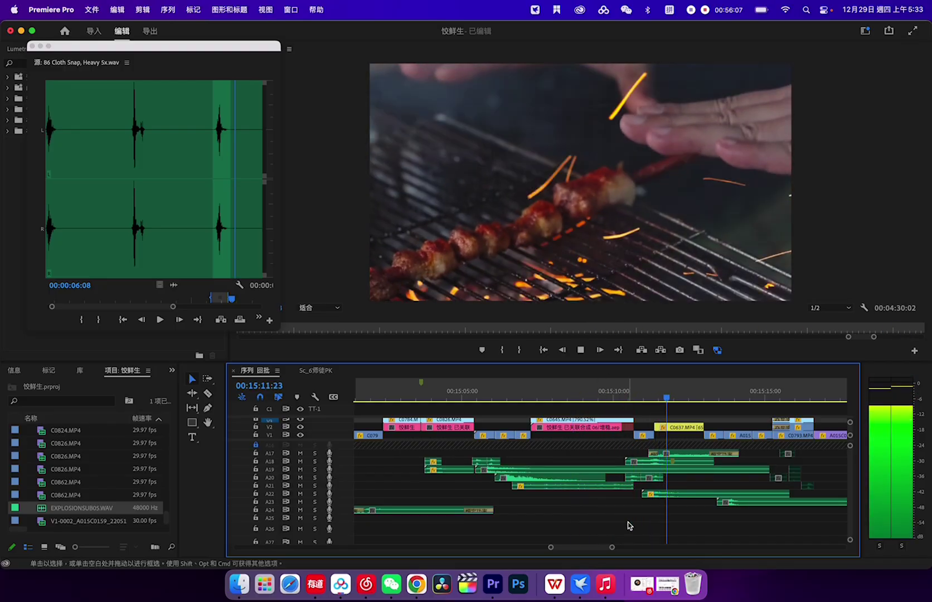
key(space)
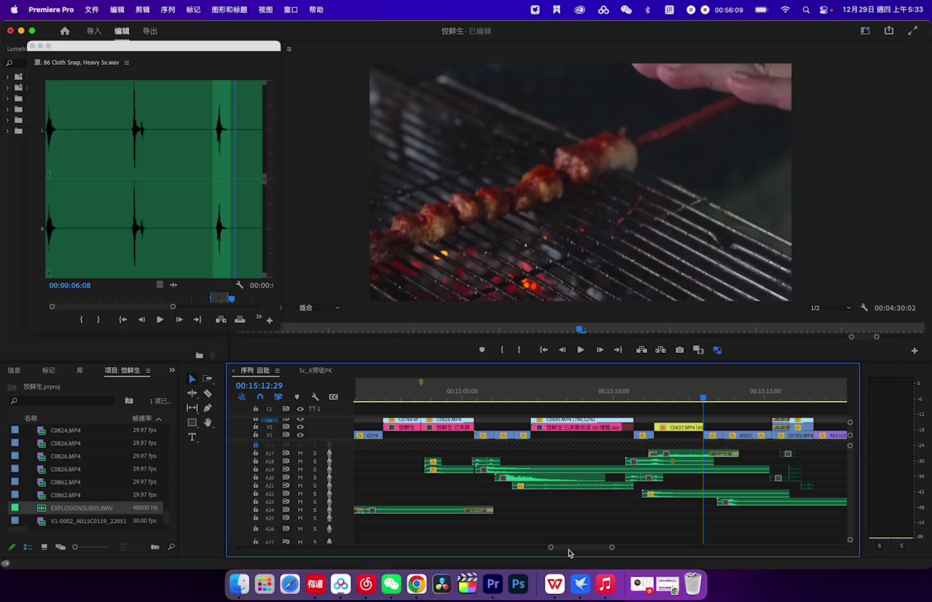
Audition the source sounds of the layers under C0637.MP4, 6a0e3dda42f100b62e6f37bedaeea710.wav on A17 and pd-5b768fdedc1a1821.mp3 on A18
scroll(568, 551, right, 5)
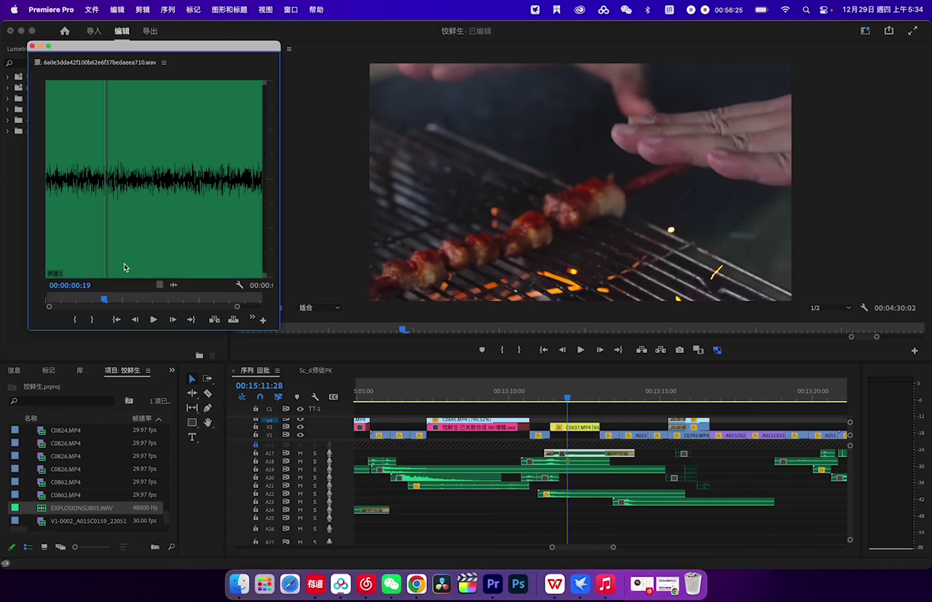
key(space)
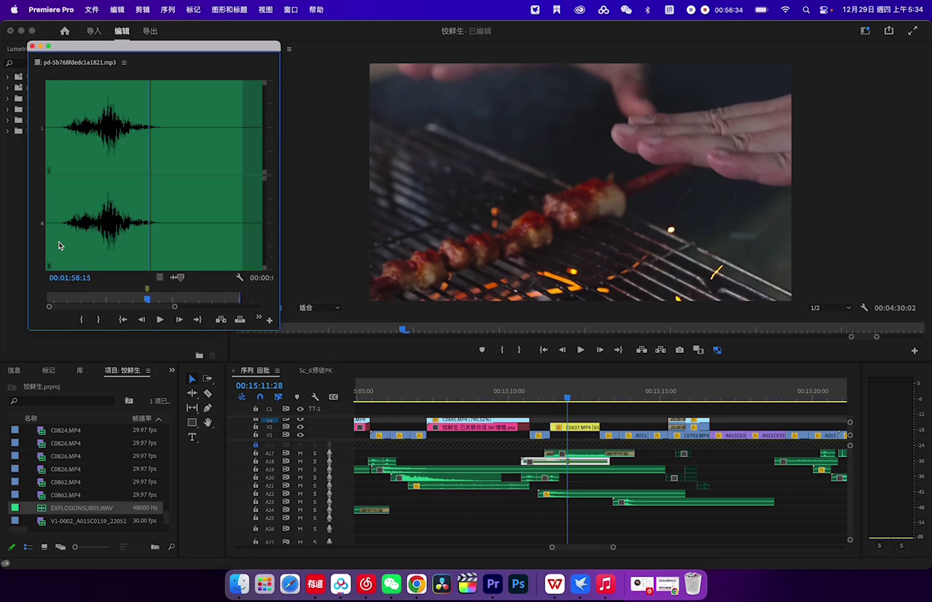
click(59, 245)
key(space)
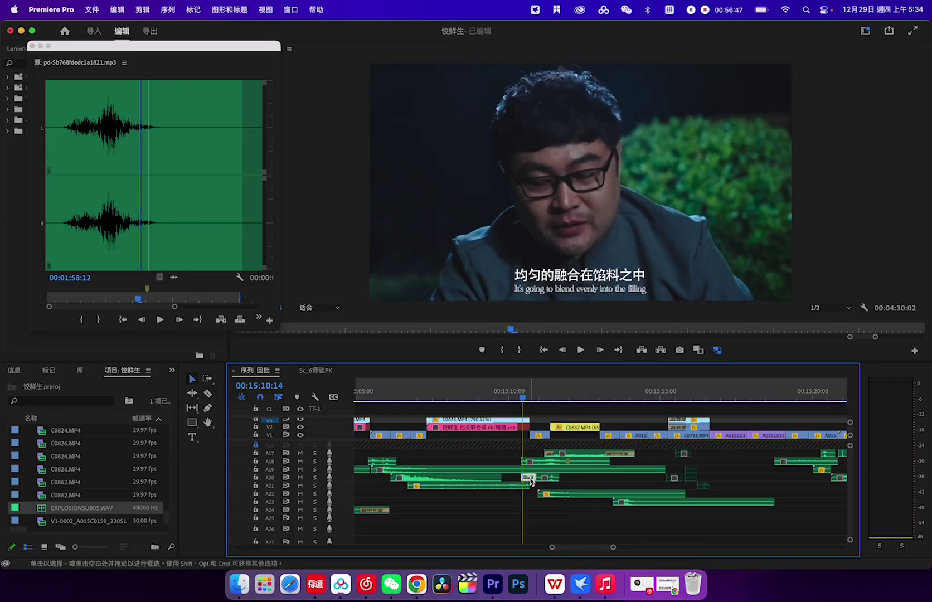
Open the A20 clip at 00:15:10:14, WSH-cloth-shirt-whoosh-light.wav, and audition its source sound
double_click(528, 477)
key(space)
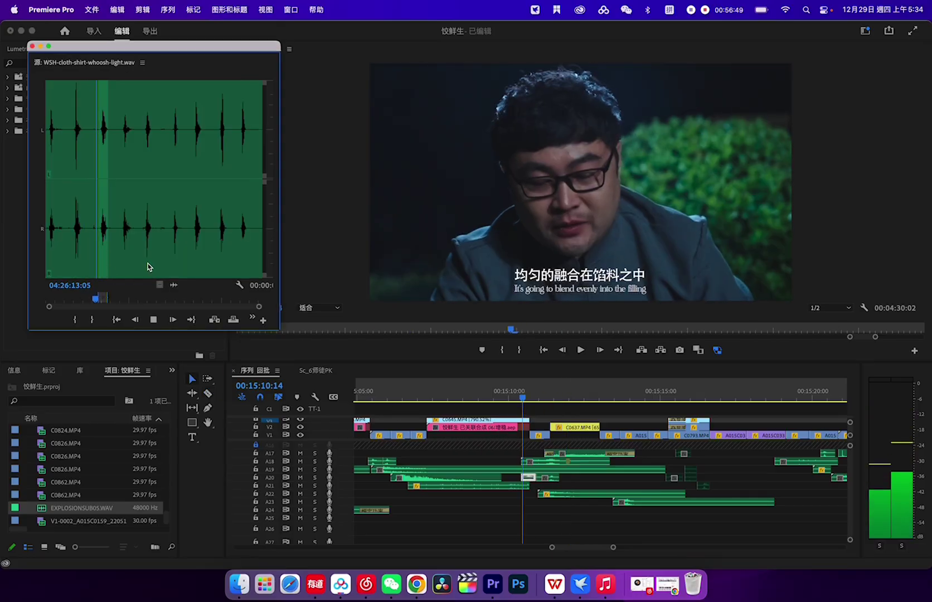
key(space)
Solo track A20, audition its cloth whooshes alone over the grilling shots, repeat the playback and return to 00:15:10:10
click(549, 479)
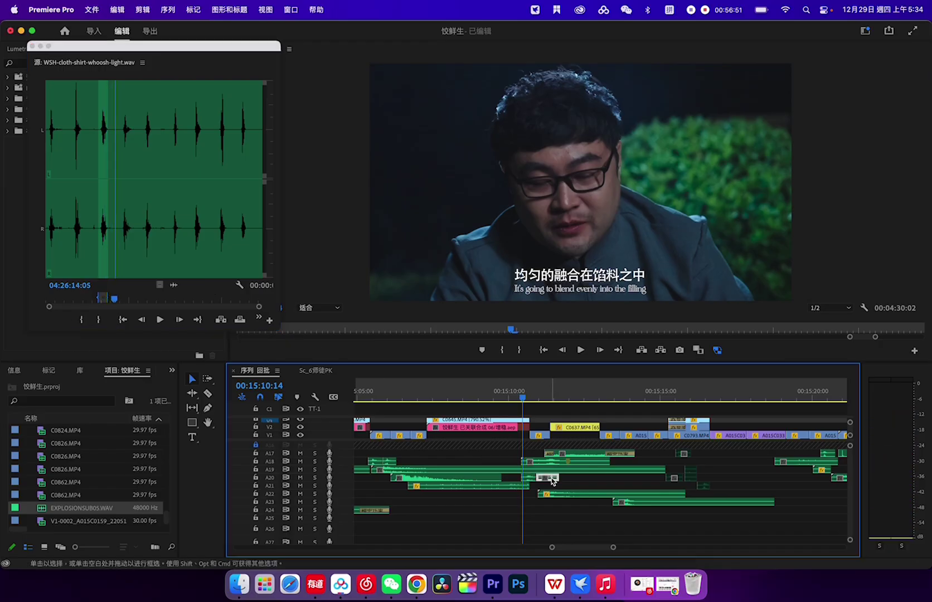
click(315, 485)
click(315, 477)
key(space)
key(space)
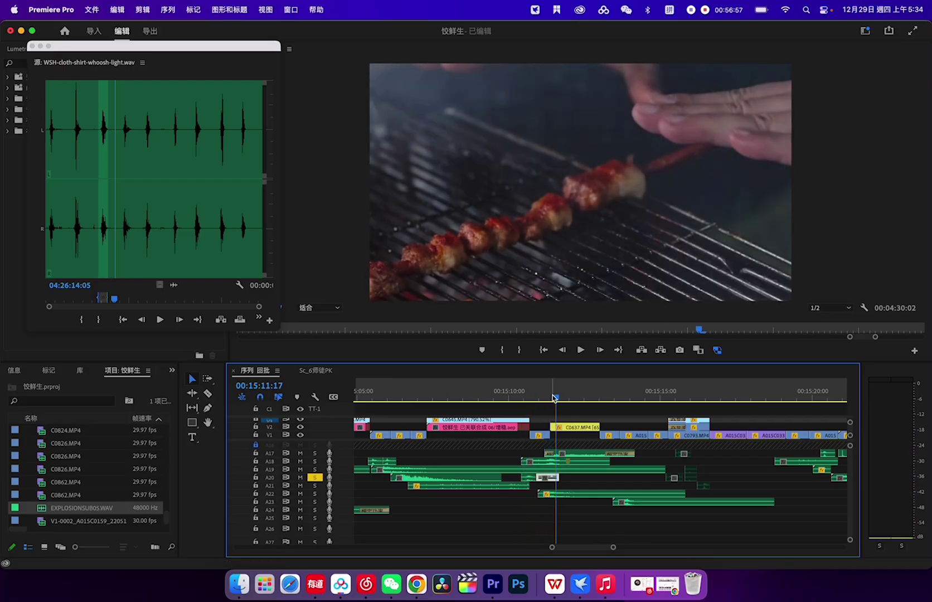
key(Up)
key(space)
key(space)
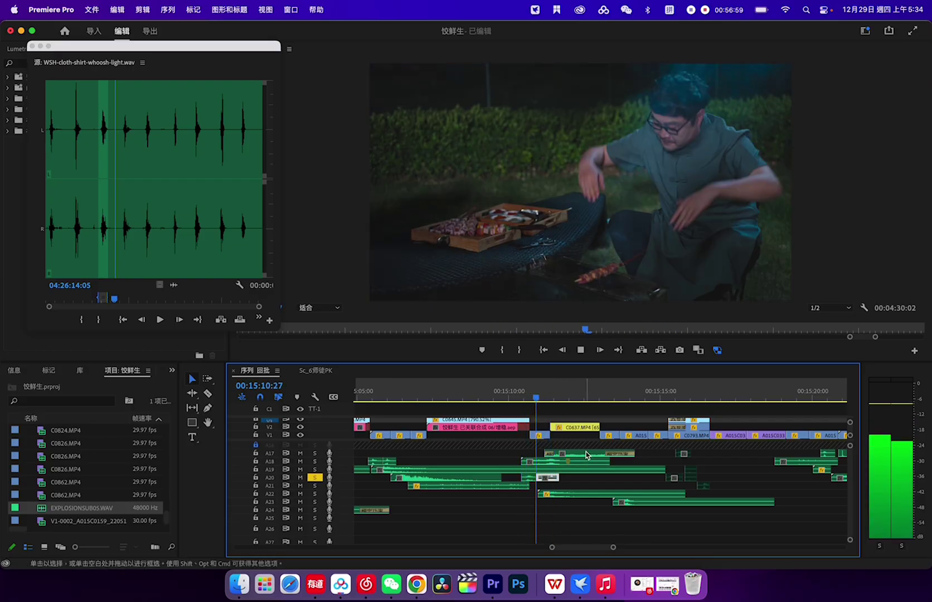
key(space)
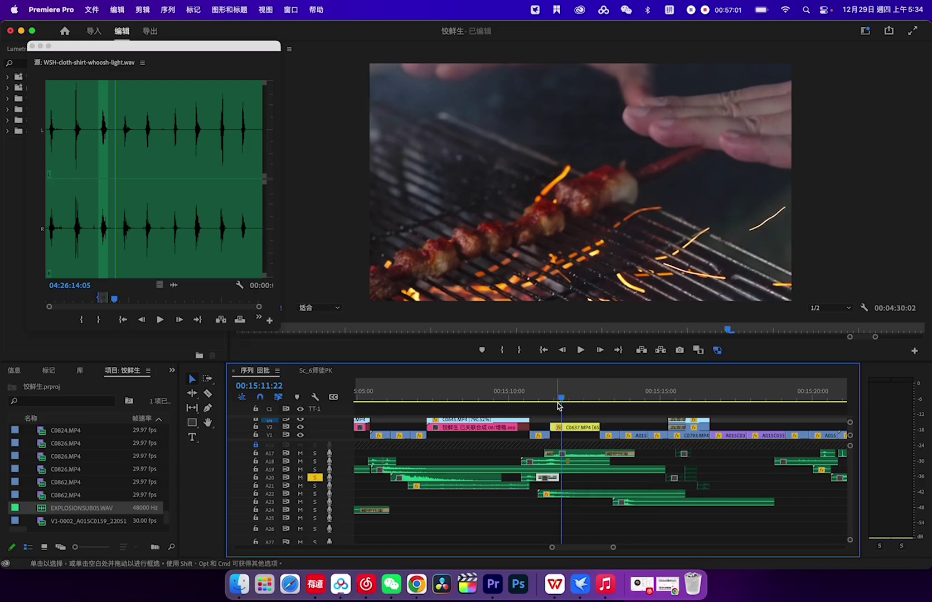
drag(561, 398, 519, 398)
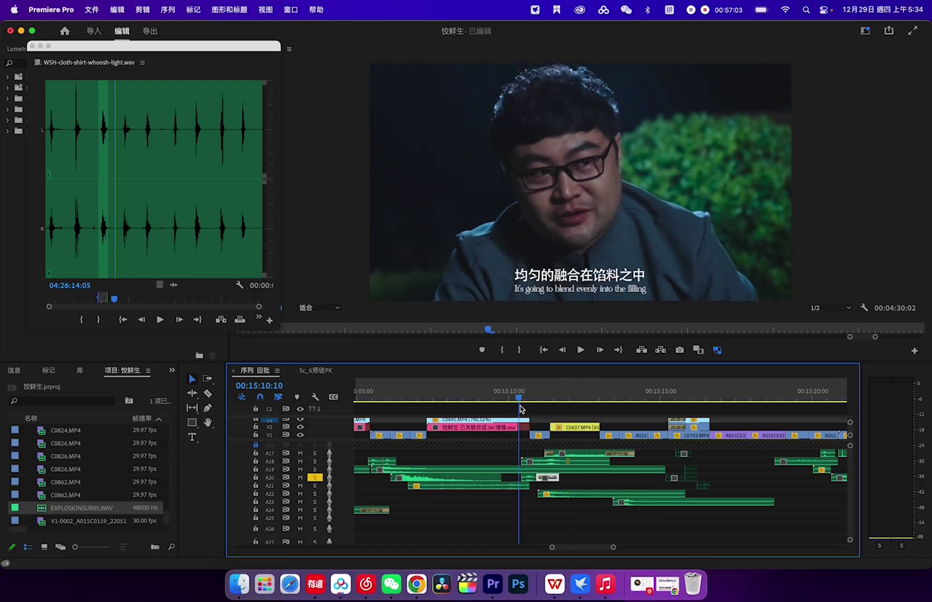
Turn off the solo on track A20 and play the grilling shots with all sound layers to 00:15:11:25
click(590, 486)
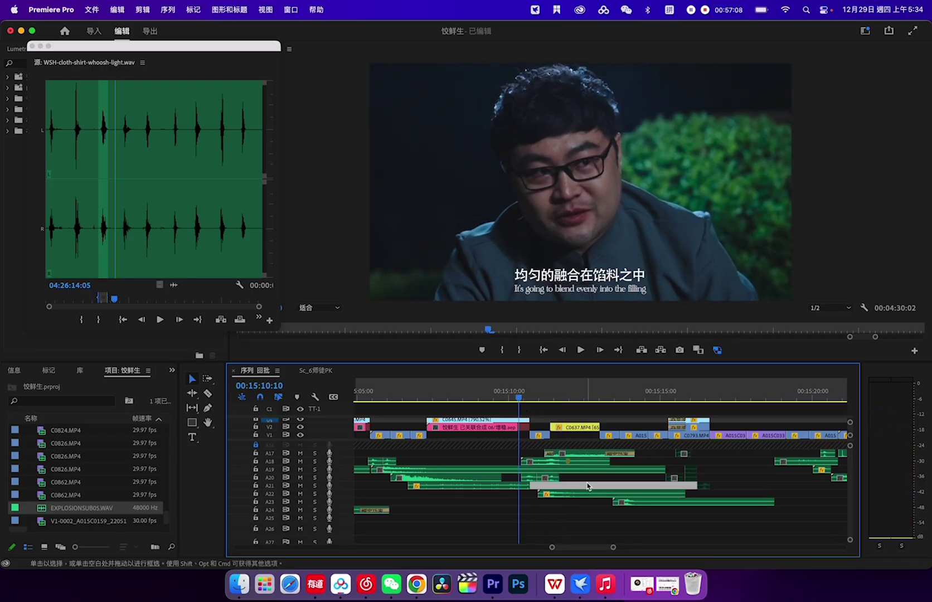
key(space)
key(Delete)
Audition the source sound Engulf swoosh.mp3, then replay the shots from just before 00:15:10:10 with all layers
click(580, 494)
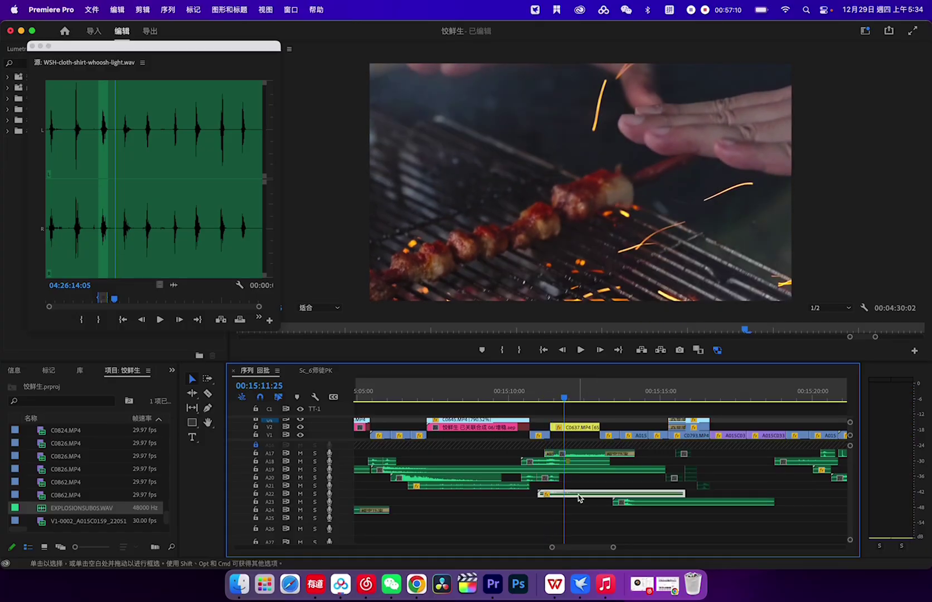
double_click(520, 479)
key(space)
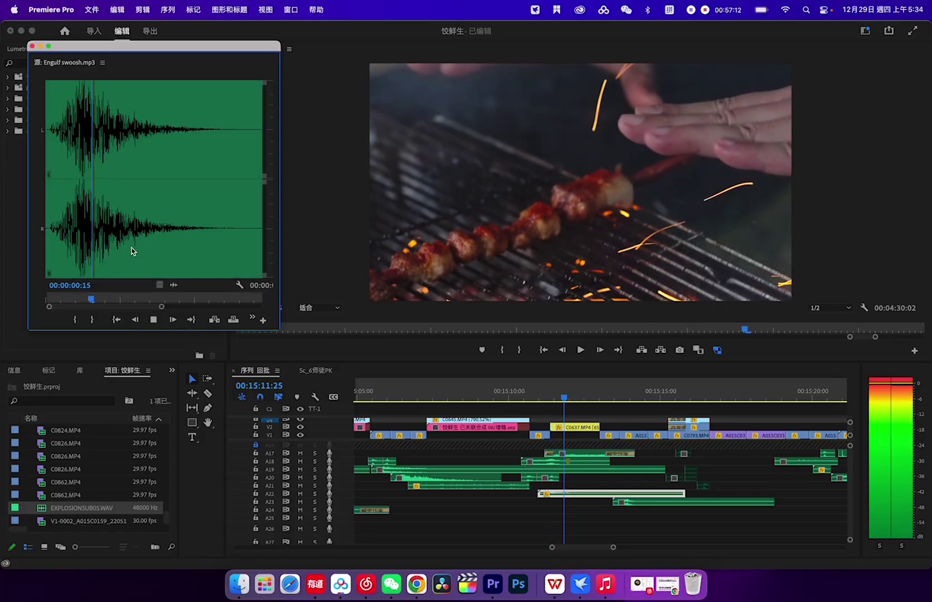
key(space)
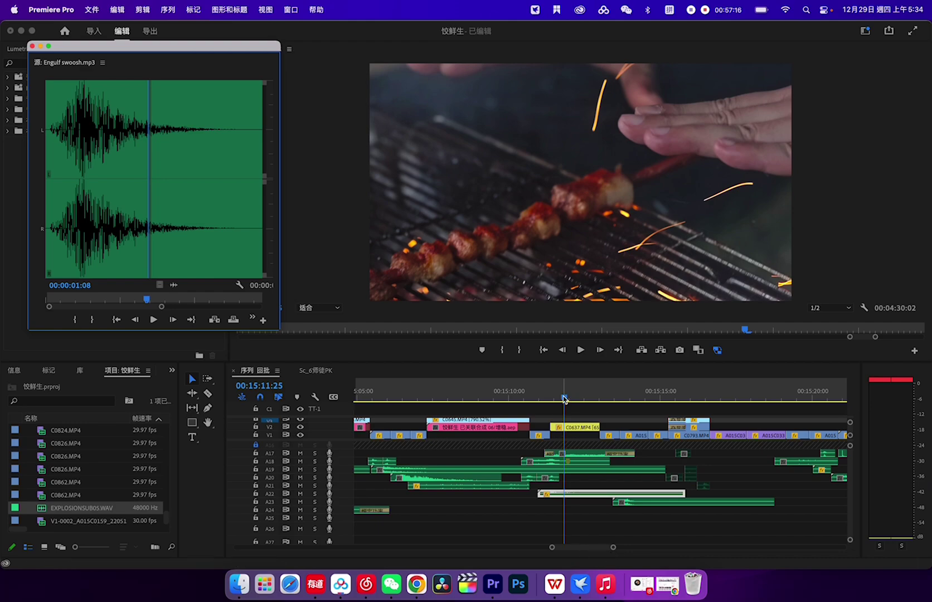
drag(564, 399, 515, 399)
key(space)
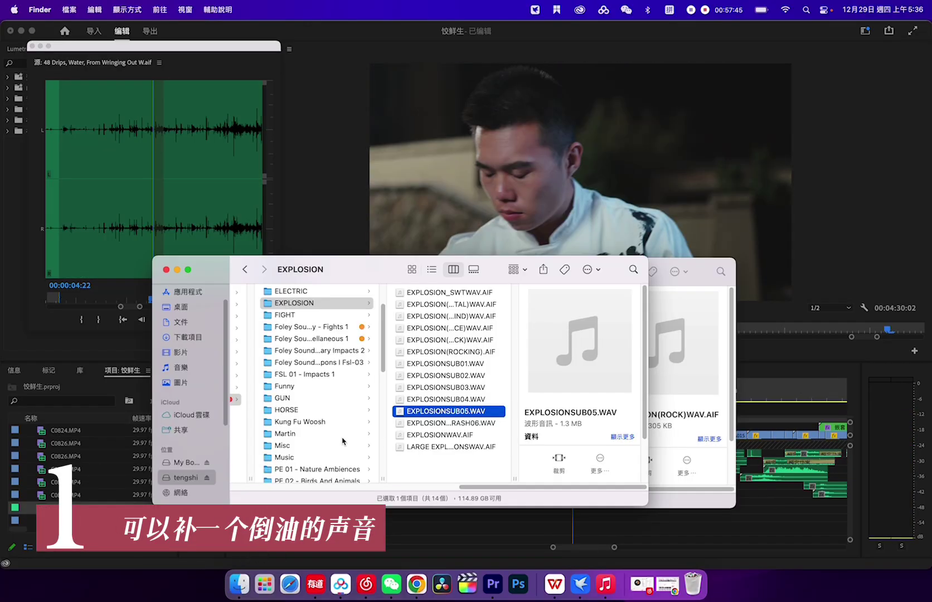
In the Finder sound library, open the PE 04 - Water folder and preview 21 Water Laps 2
scroll(342, 441, down, 4)
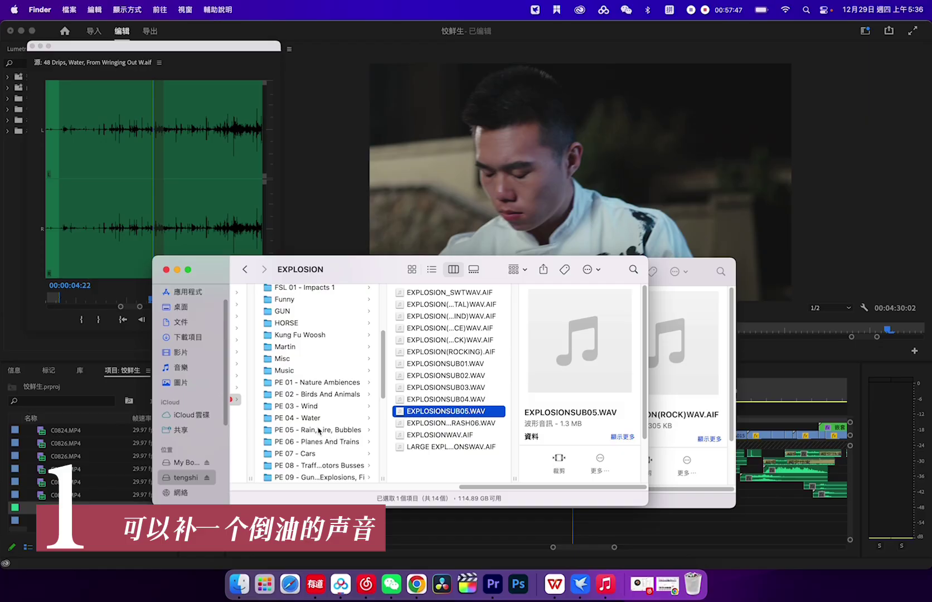
click(312, 418)
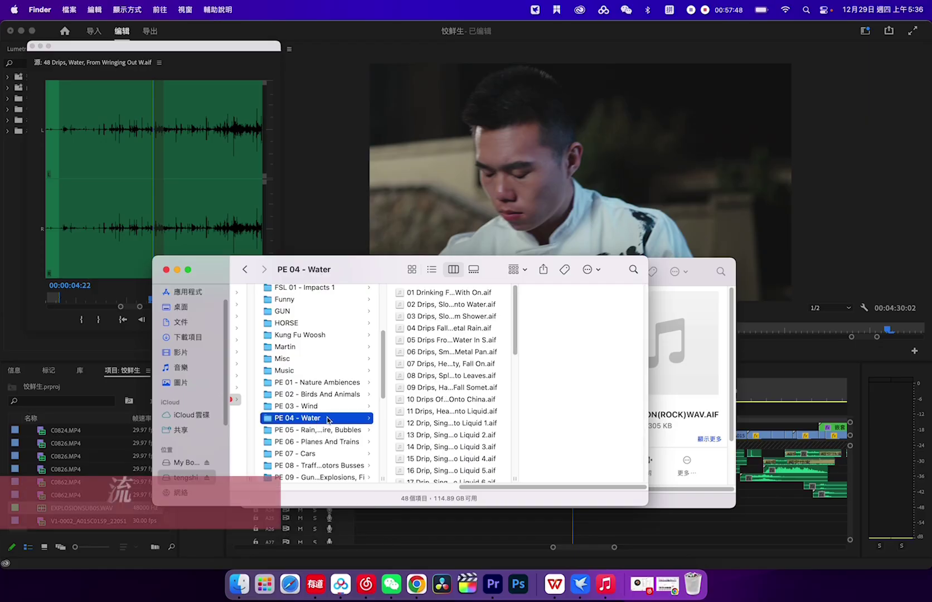
scroll(450, 425, down, 5)
click(446, 412)
mouse_move(574, 354)
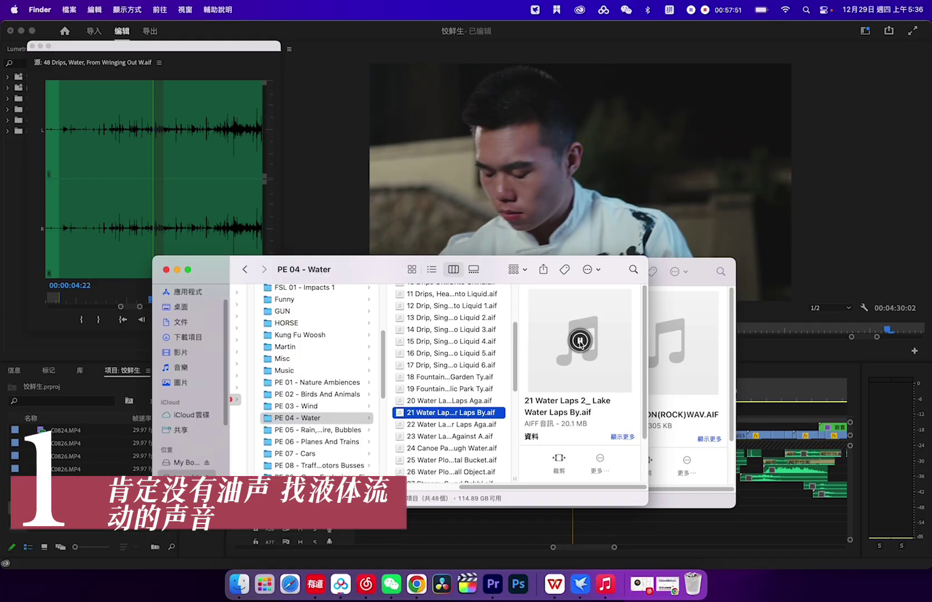
Preview further liquid sounds in the water folder: 29 Stream, Small 3, 36 Water Trickle 1 and 48 Drips, Water, From Wringing Out
scroll(473, 435, down, 3)
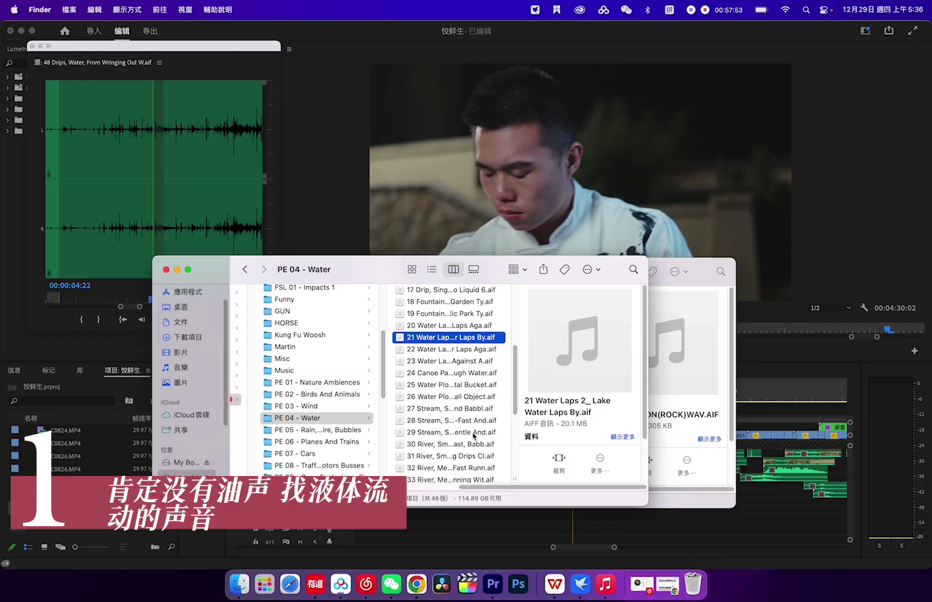
click(454, 433)
scroll(450, 432, down, 3)
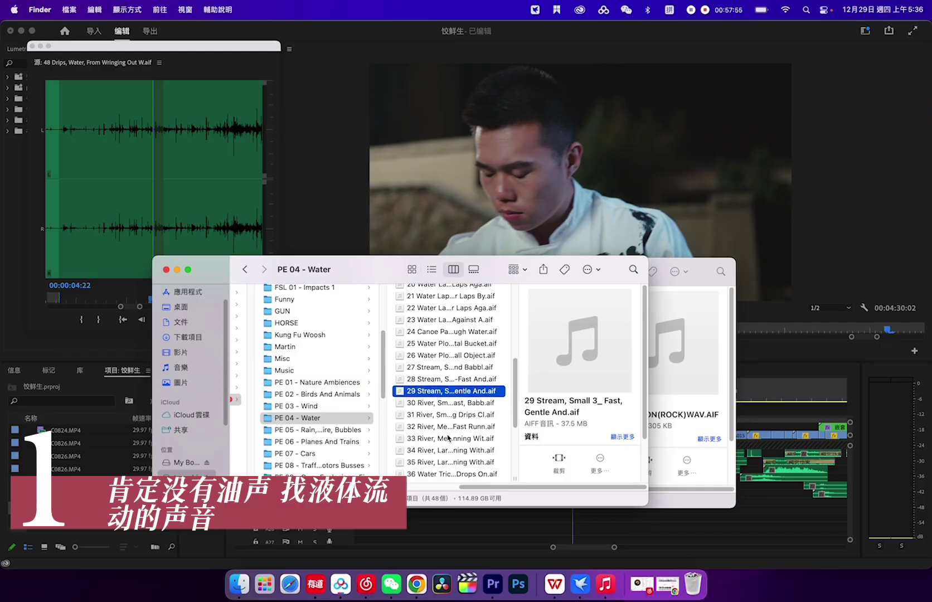
click(440, 453)
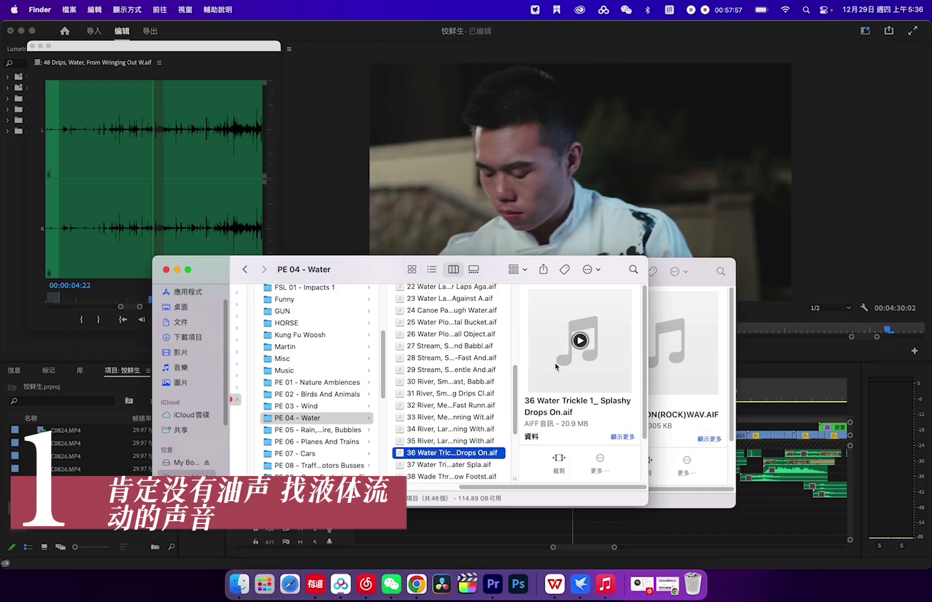
scroll(460, 411, down, 5)
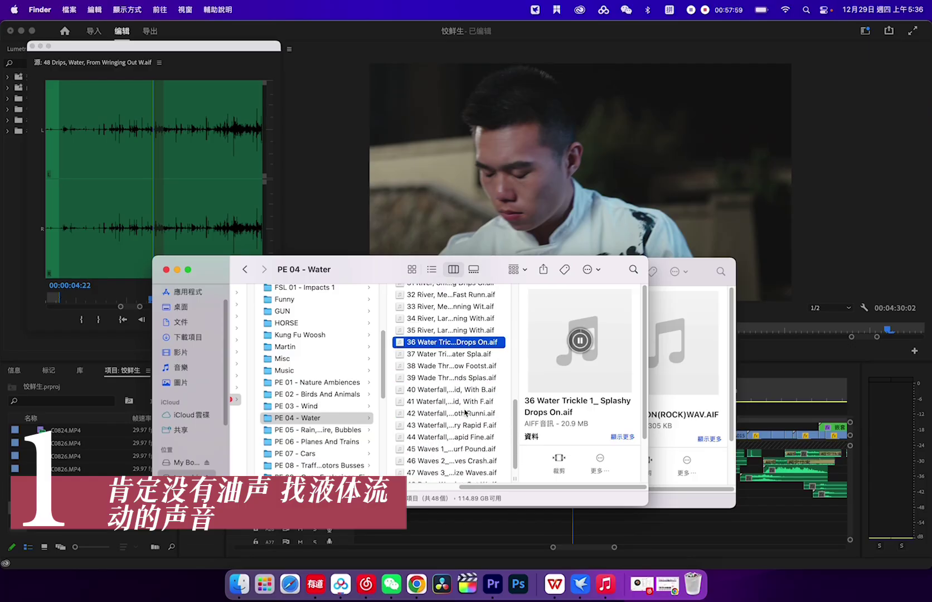
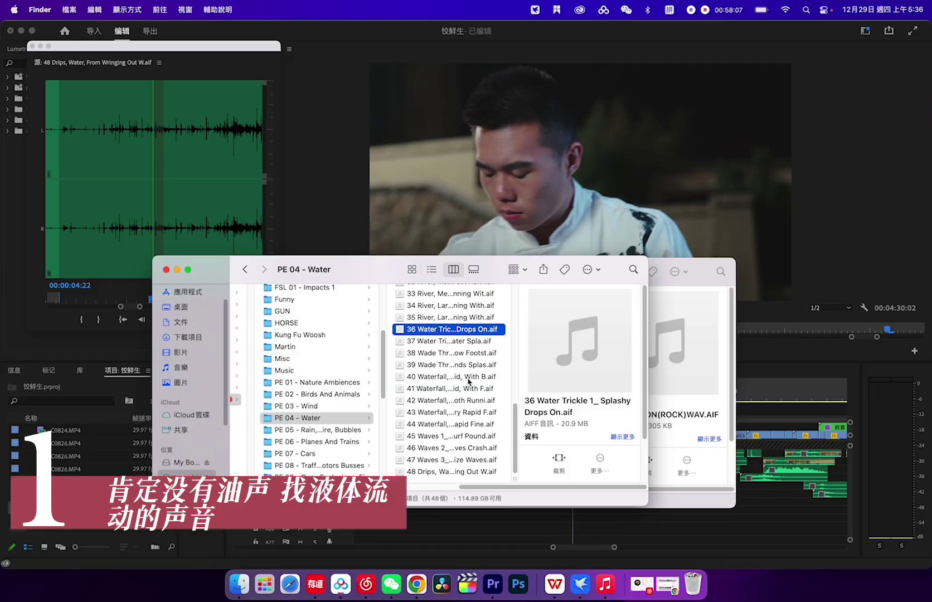
click(448, 471)
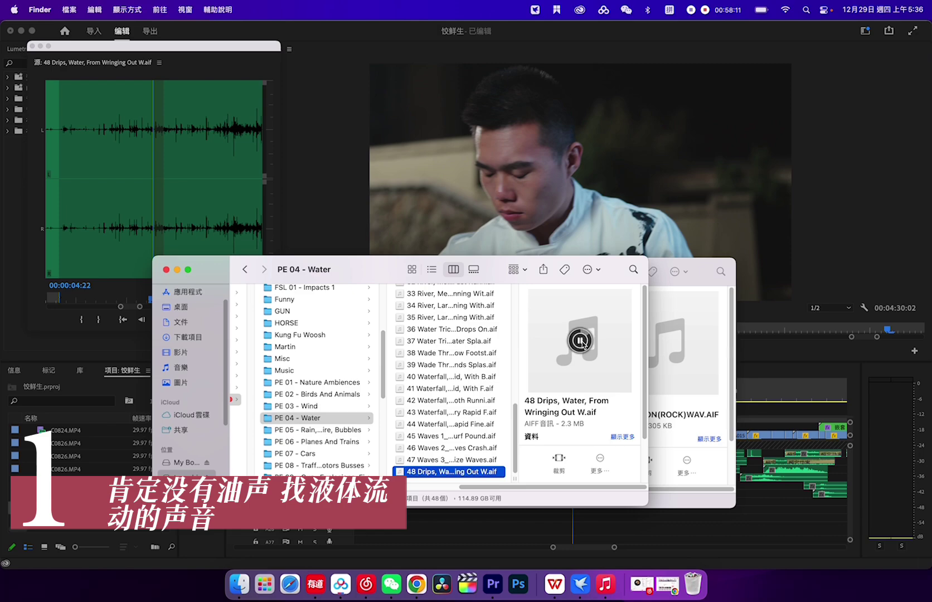
click(452, 330)
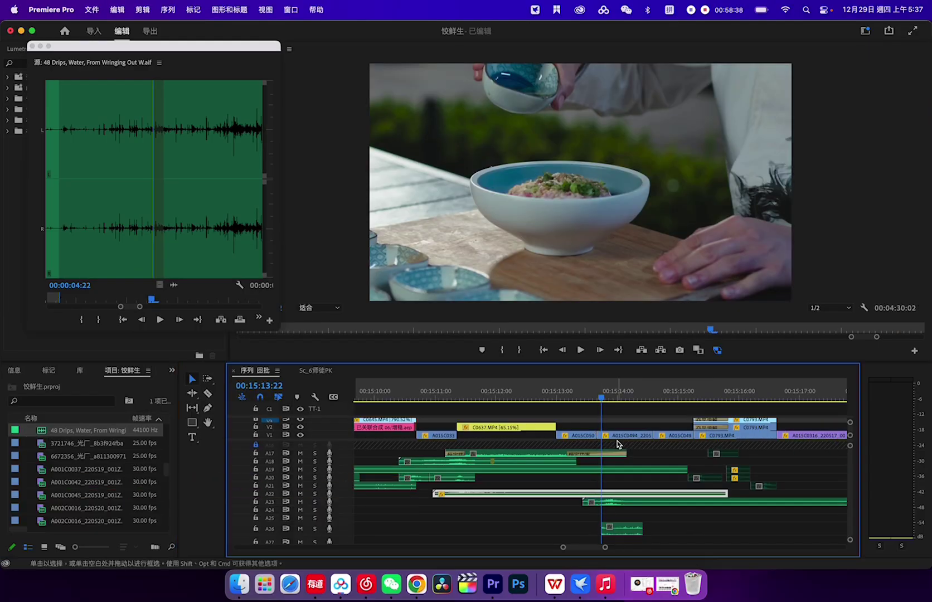
In Premiere Pro, play the oil-pouring bowl shot with the water drip layer on A26 from 00:15:13:22 to 00:15:14:06
key(space)
key(space)
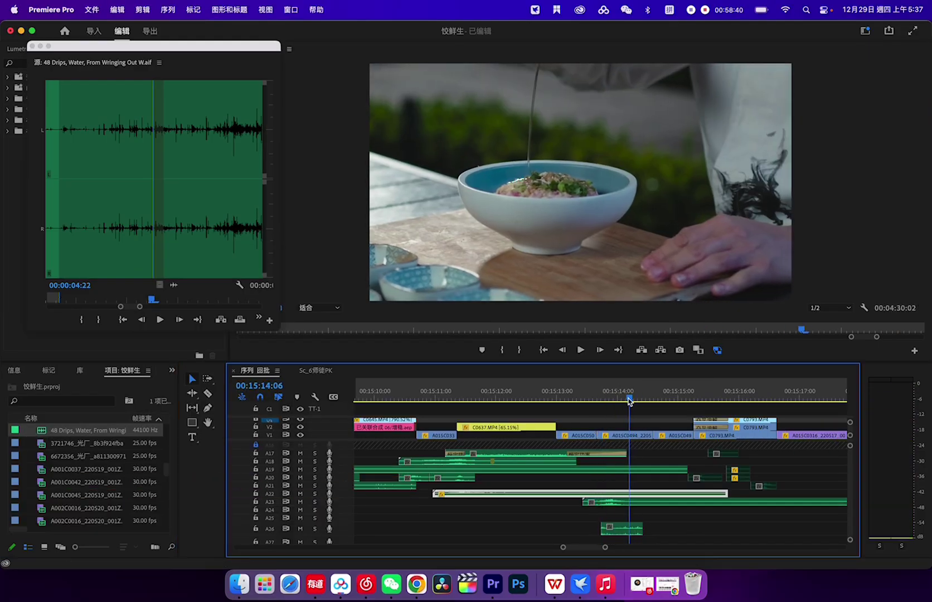
Lower the gain of the water drip clip on A26 by 5 dB and play the oil-pouring shot up to 00:15:14:13
drag(629, 400, 651, 400)
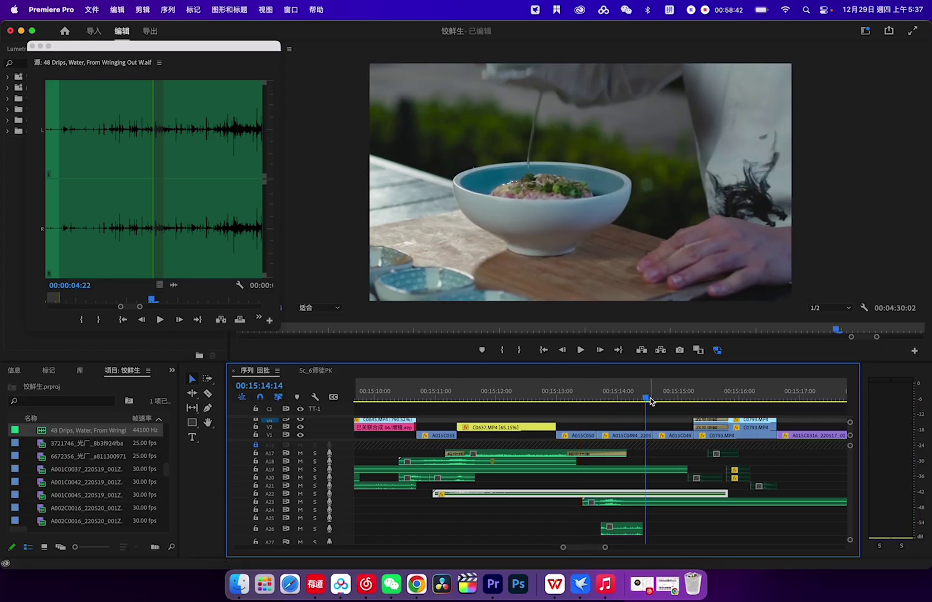
key(shift+k)
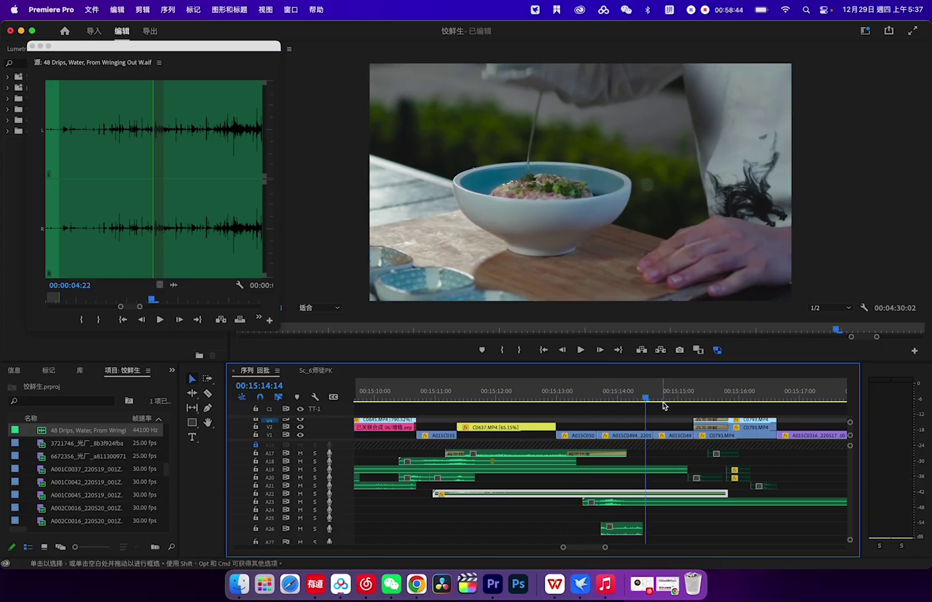
drag(644, 401, 602, 401)
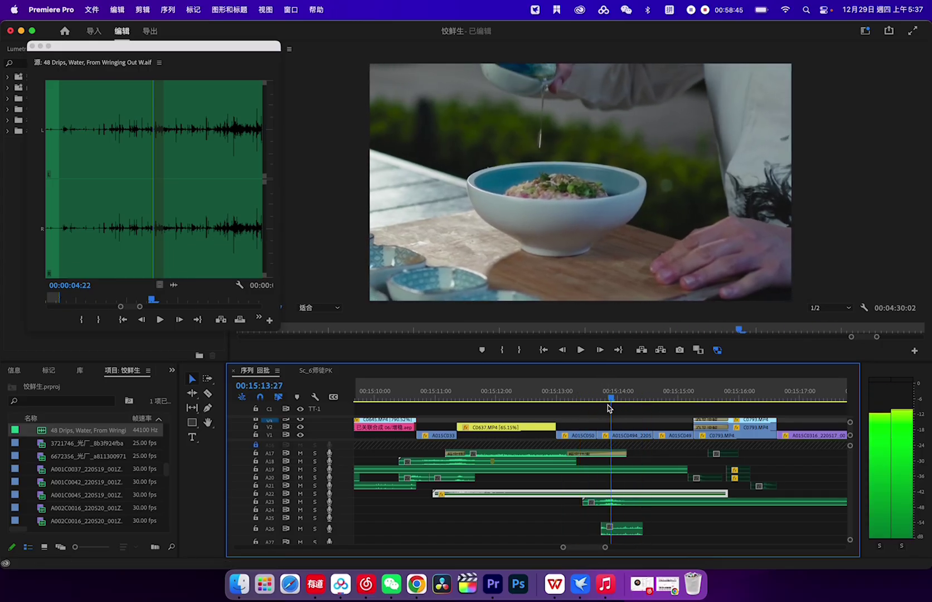
click(620, 530)
key(g)
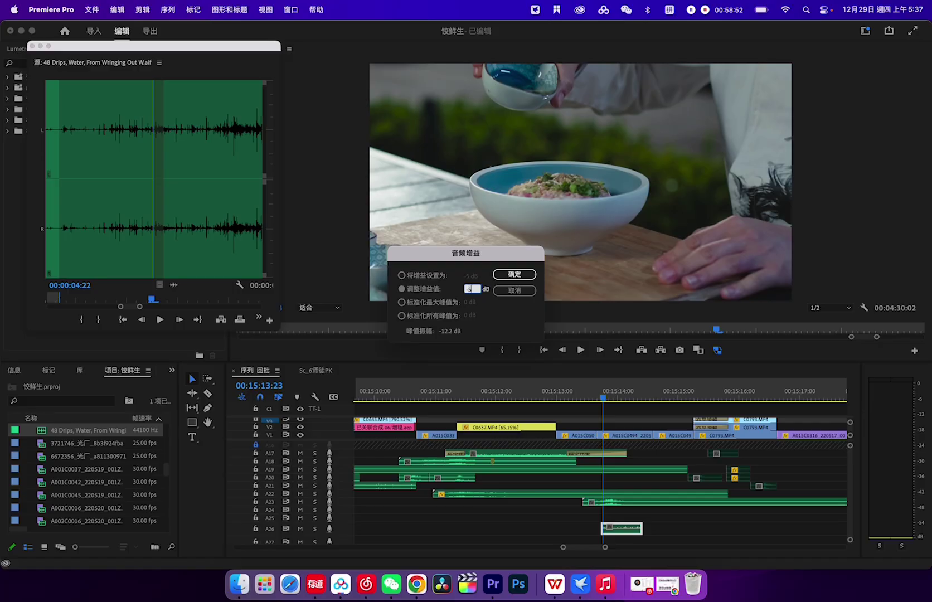
key(Return)
key(space)
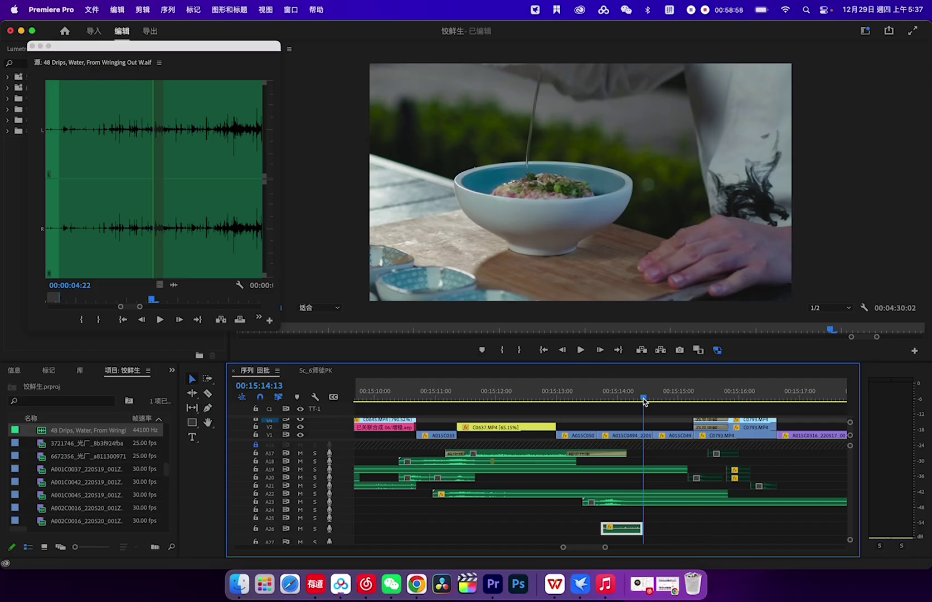
Add a Constant Power fade to the A26 drip clip and replay from the oil-pouring shot to 00:15:16:28
drag(644, 401, 605, 413)
key(space)
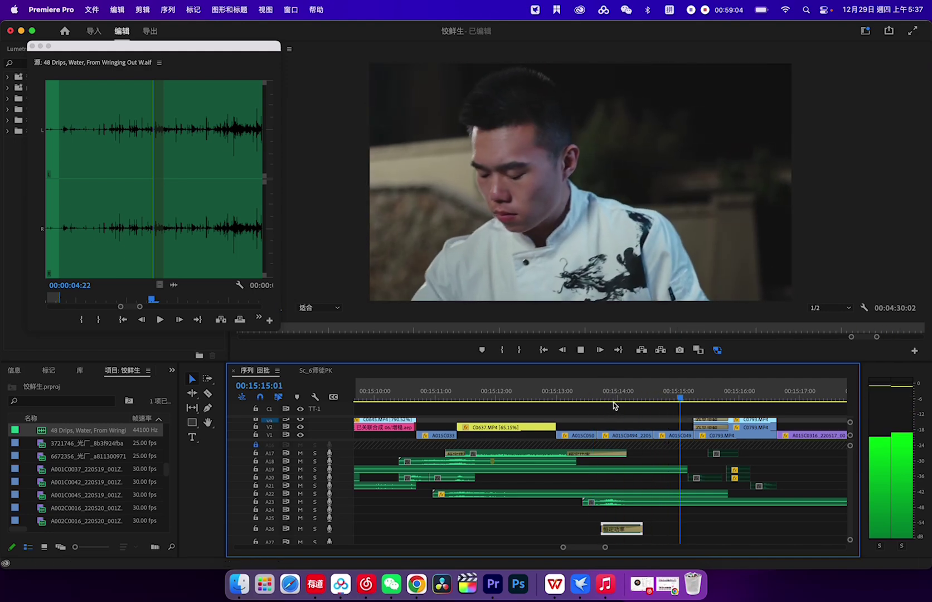
key(space)
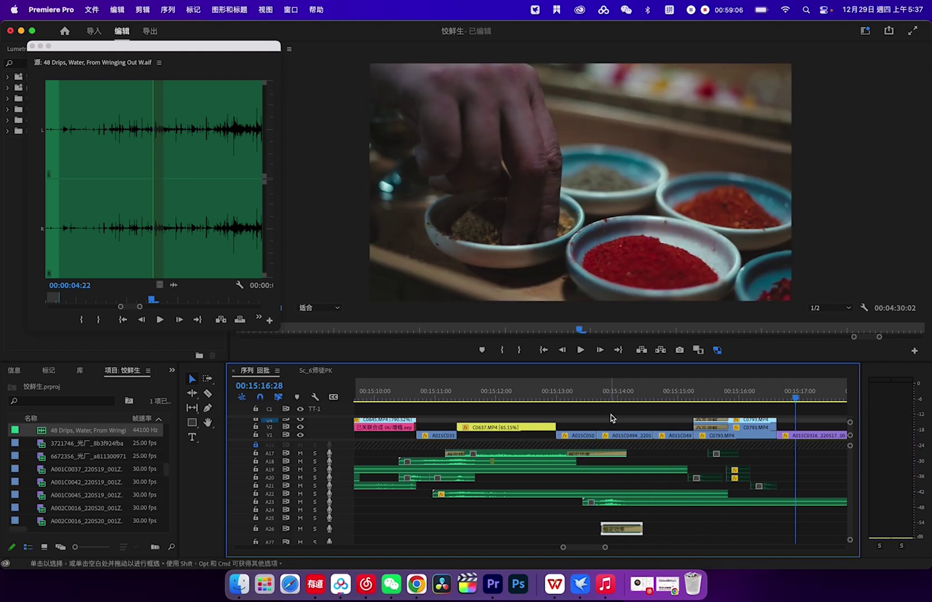
Enable the short effect clips beneath the overhead bowl shot and play through it to 00:15:16:24
drag(669, 397, 572, 397)
key(space)
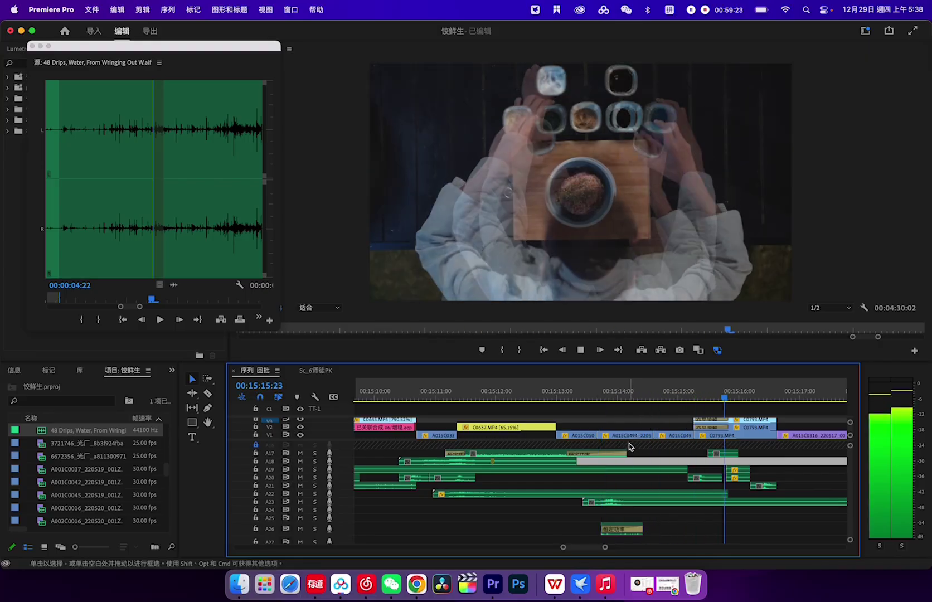
key(space)
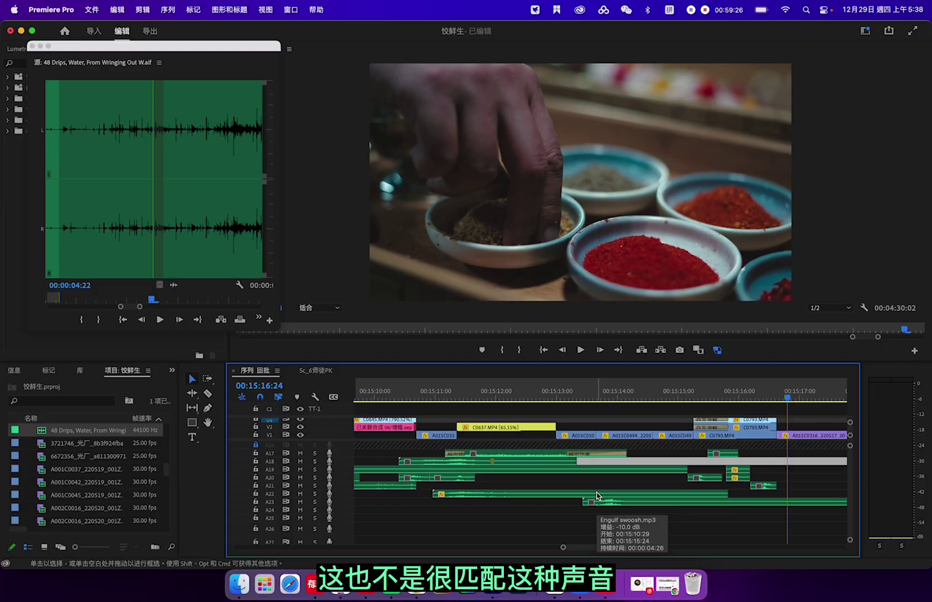
Solo the background music on A11 and play it from 00:15:15:04 under the overhead bowl shot
scroll(613, 479, up, 3)
drag(783, 398, 686, 398)
click(657, 455)
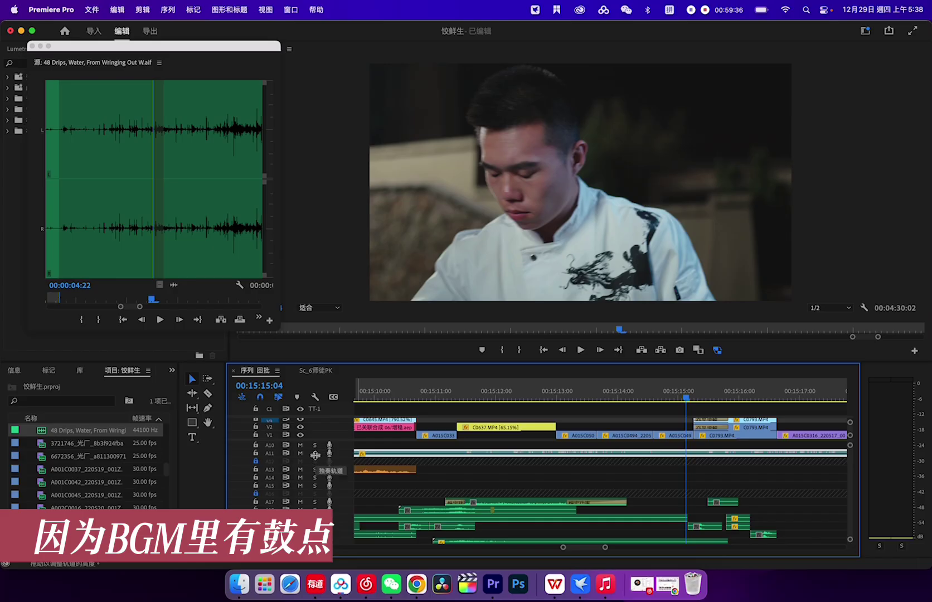
key(space)
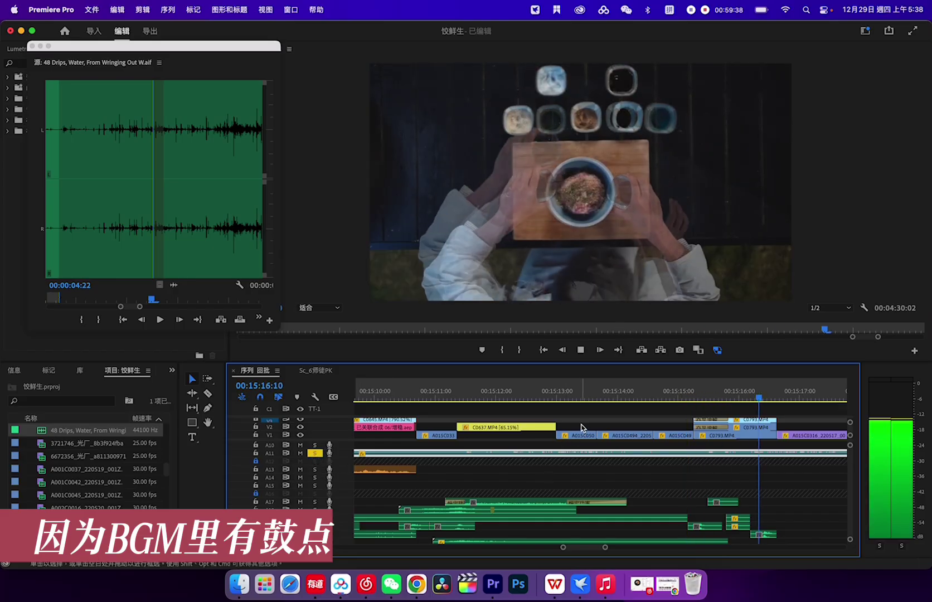
key(space)
Unsolo A11, select the short effect clips on A17 to A21 under the overhead shot, and play on to 00:15:18:25
scroll(580, 427, down, 2)
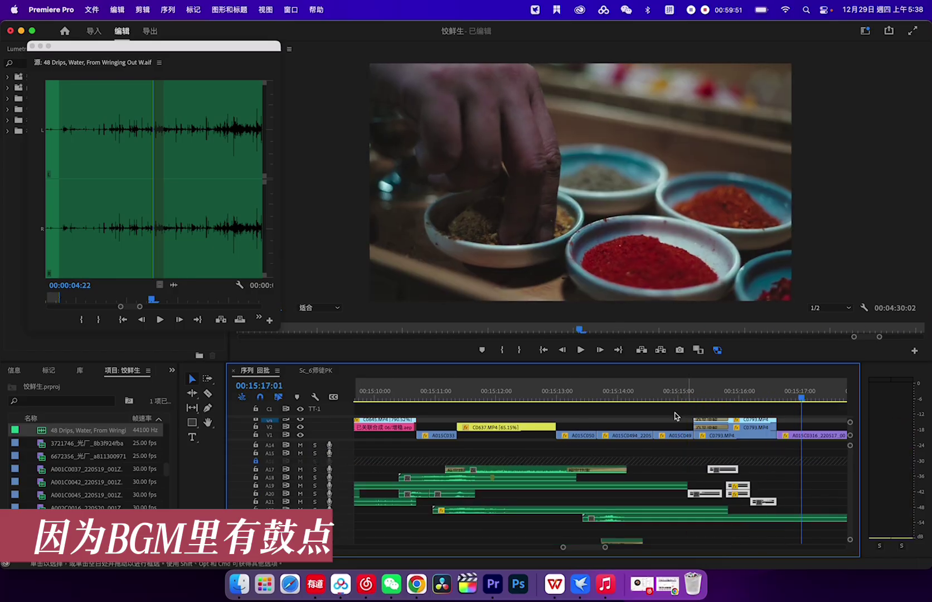
scroll(388, 462, up, 1)
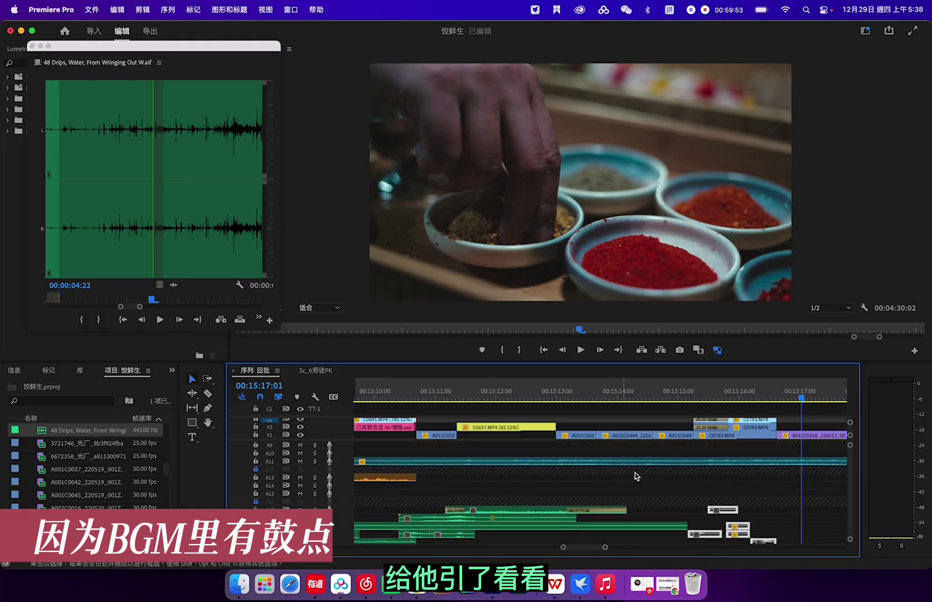
scroll(634, 475, up, 1)
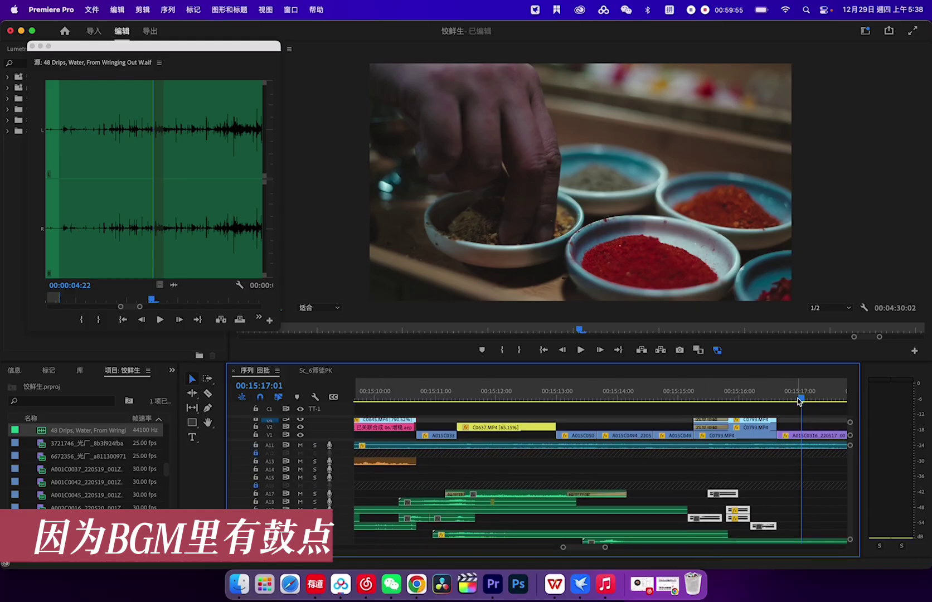
key(space)
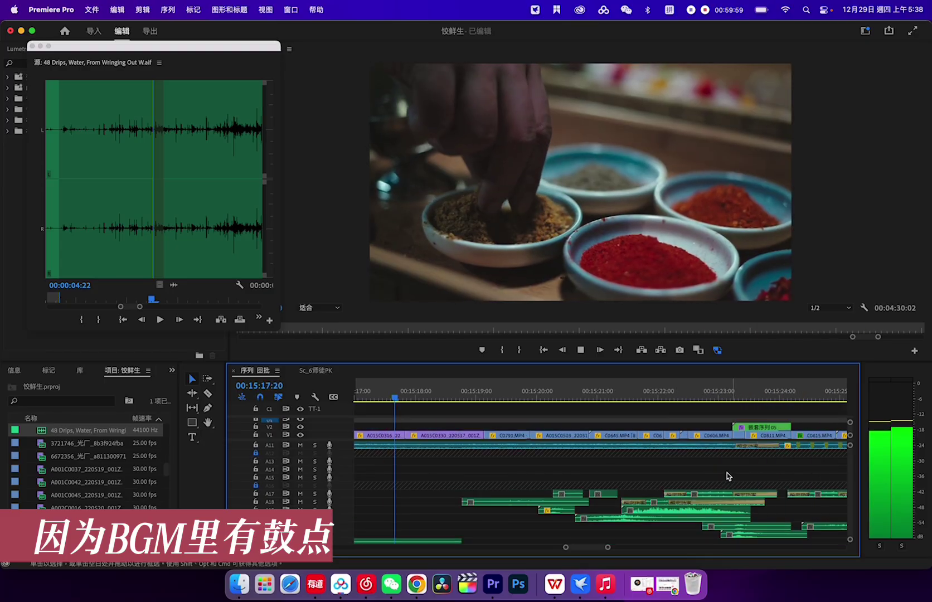
key(space)
Replay the overhead bowl shot around 00:15:16:17 and disable its selected short effect clips
key(minus)
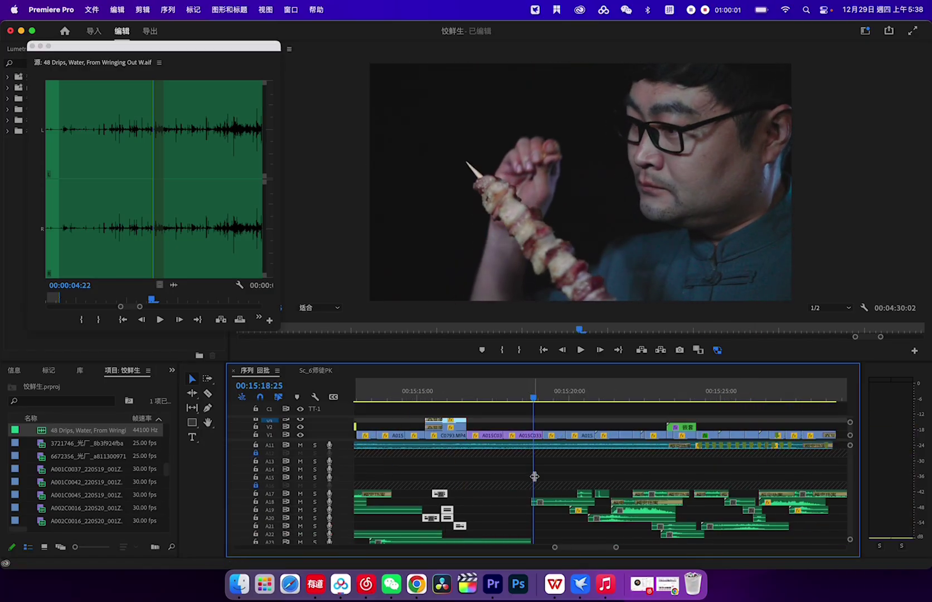
key(minus)
drag(567, 402, 526, 406)
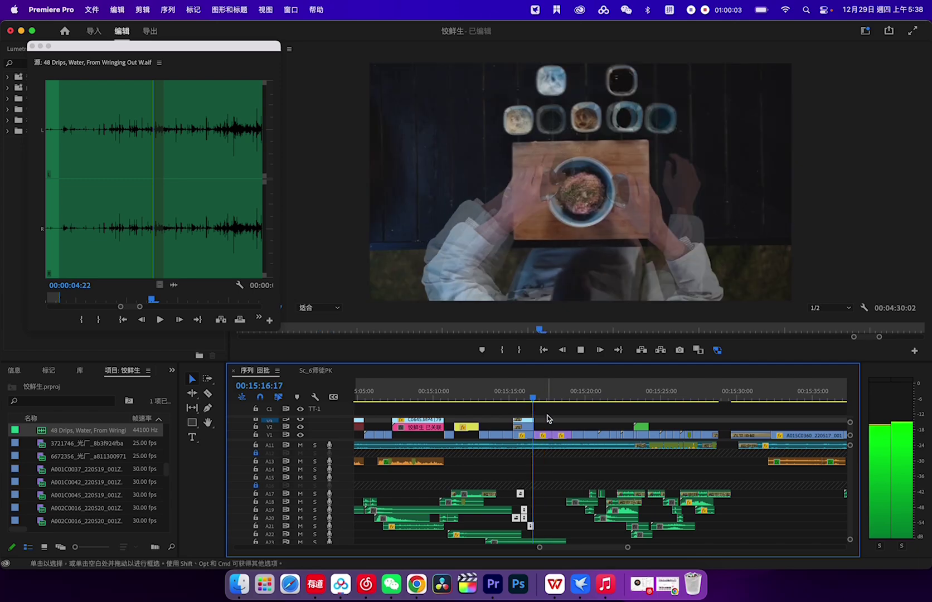
key(space)
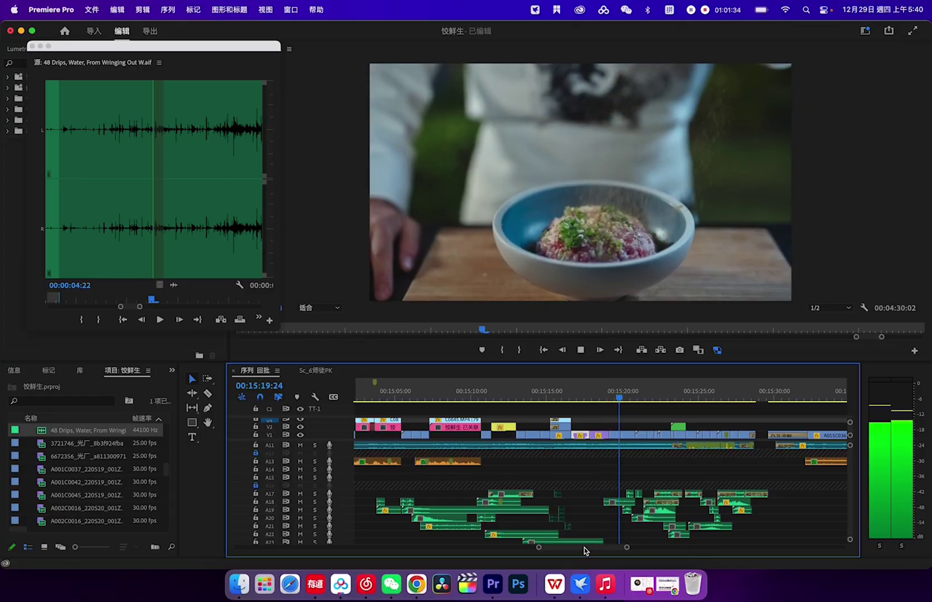
Play the seasoning, grilling and tasting shots through the black transition to the bowl-serving scene at 00:15:32:04
key(equal)
scroll(585, 474, down, 3)
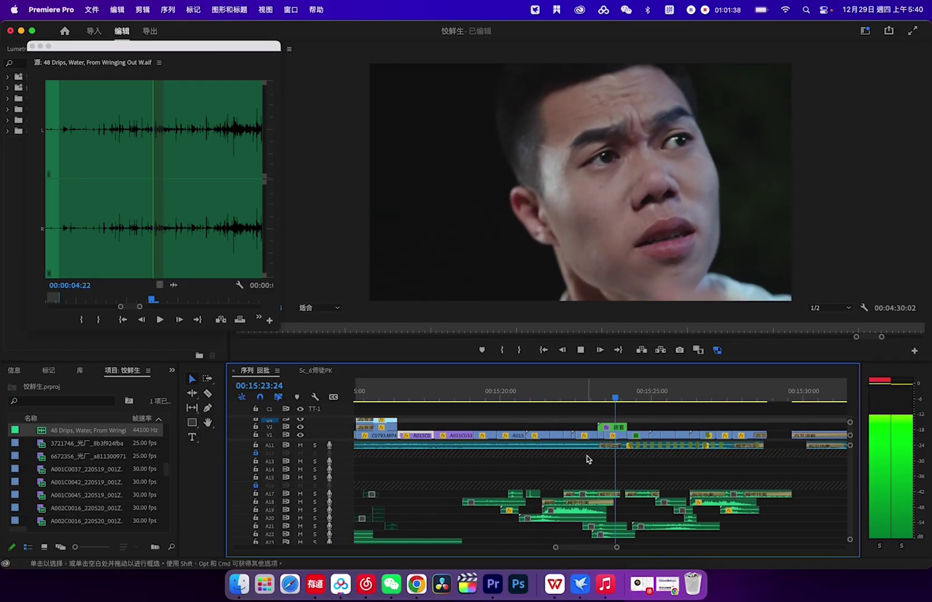
key(space)
key(space)
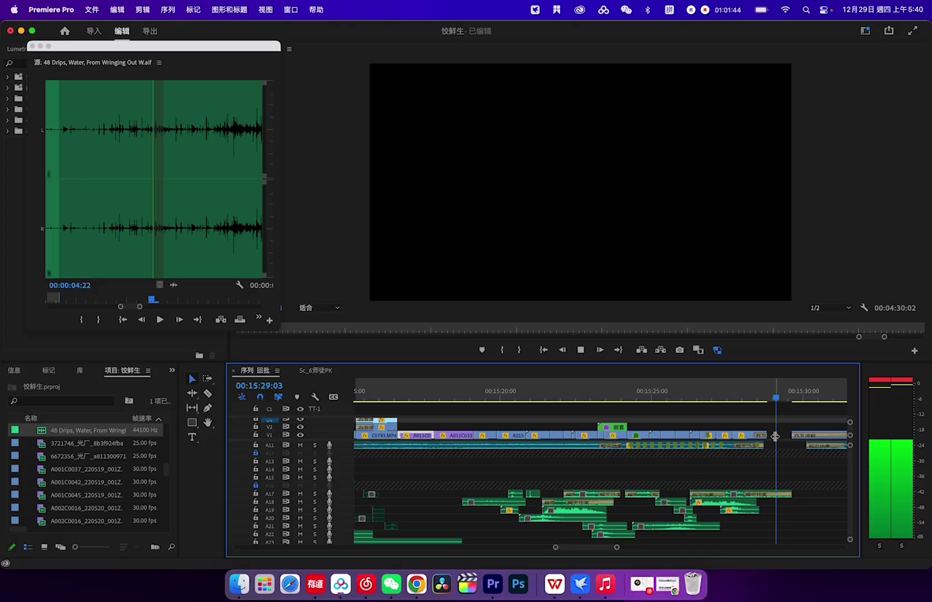
click(782, 399)
key(space)
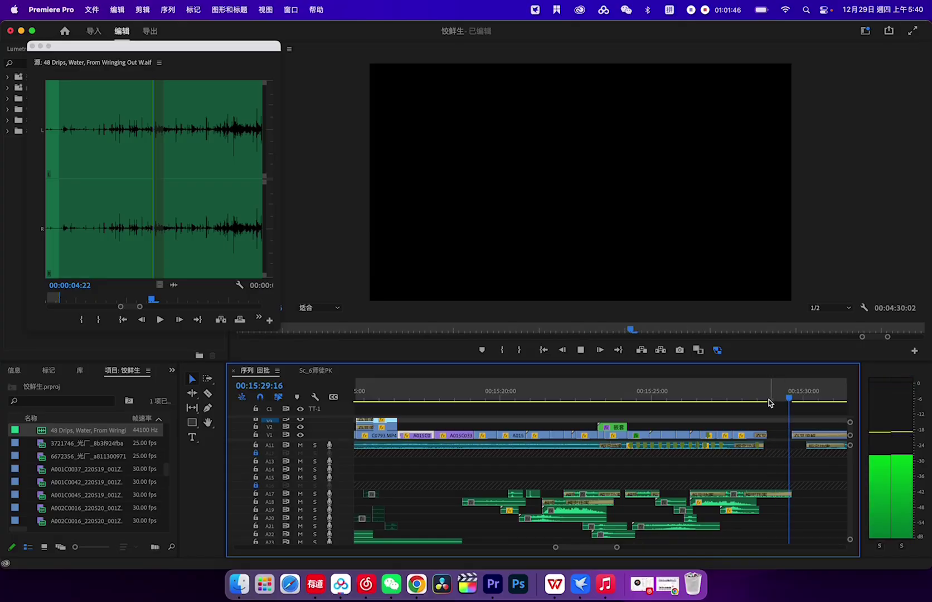
key(minus)
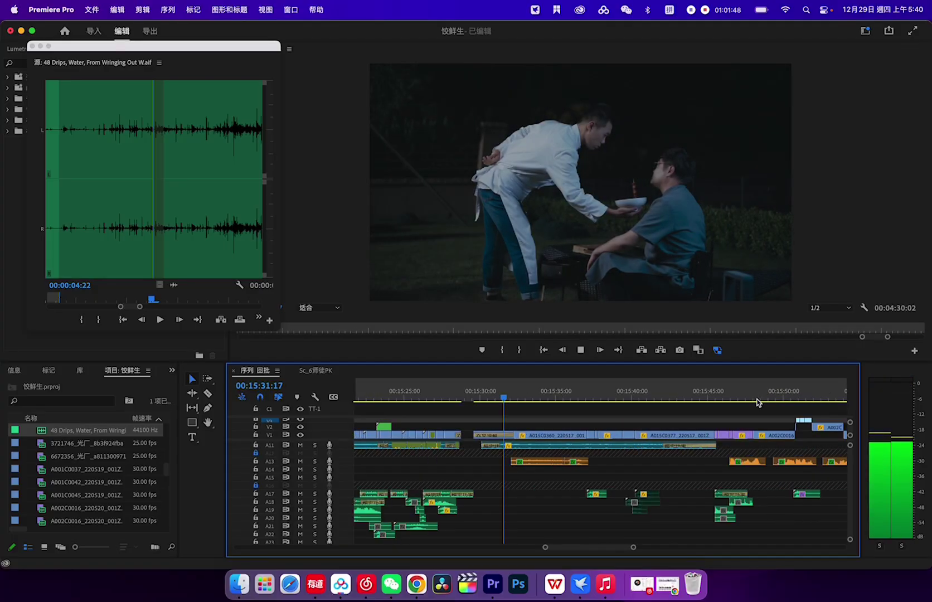
key(space)
Return to 00:15:20:17 and play the flaming grill shots with all layers up to 00:15:23:07
key(minus)
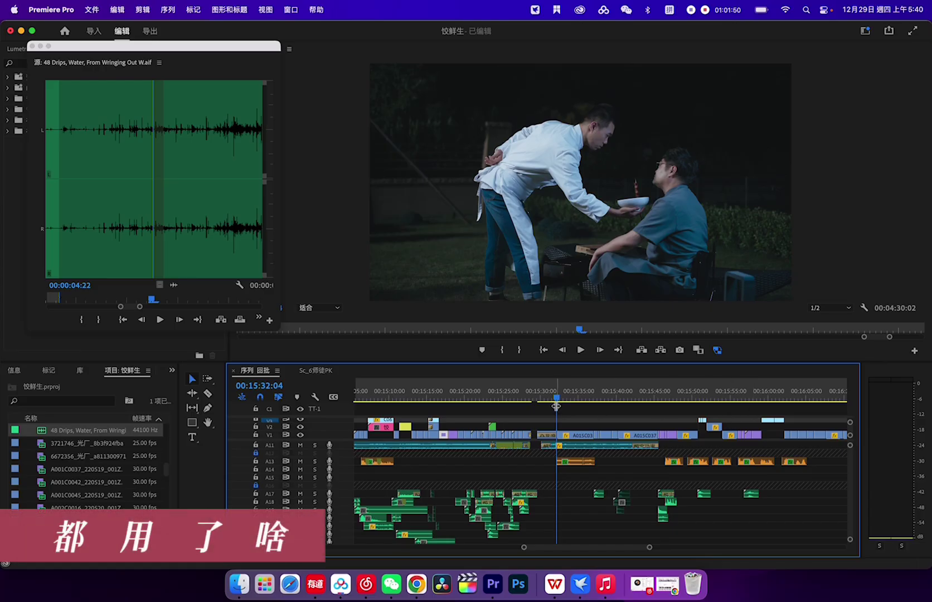
drag(557, 402, 458, 402)
key(equal)
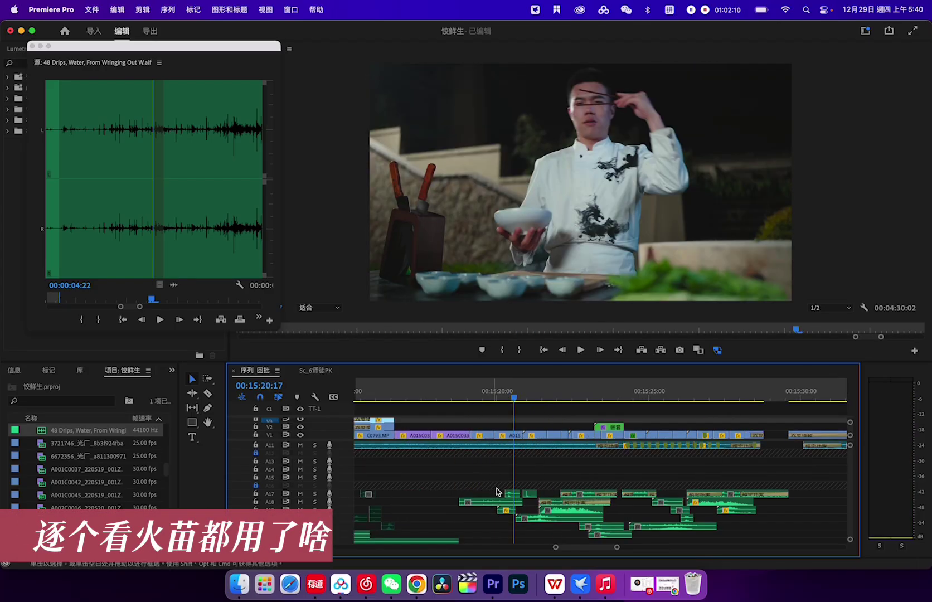
key(space)
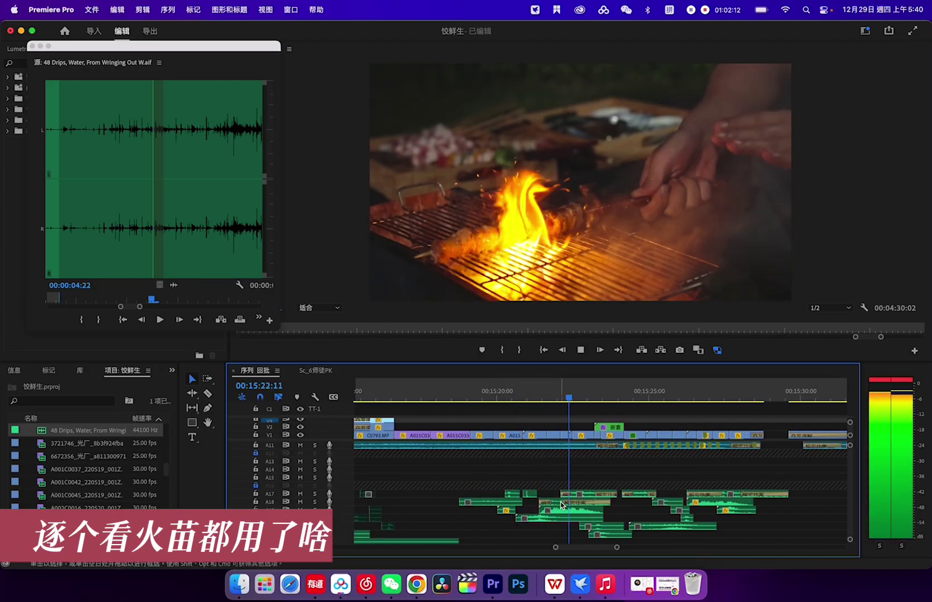
key(space)
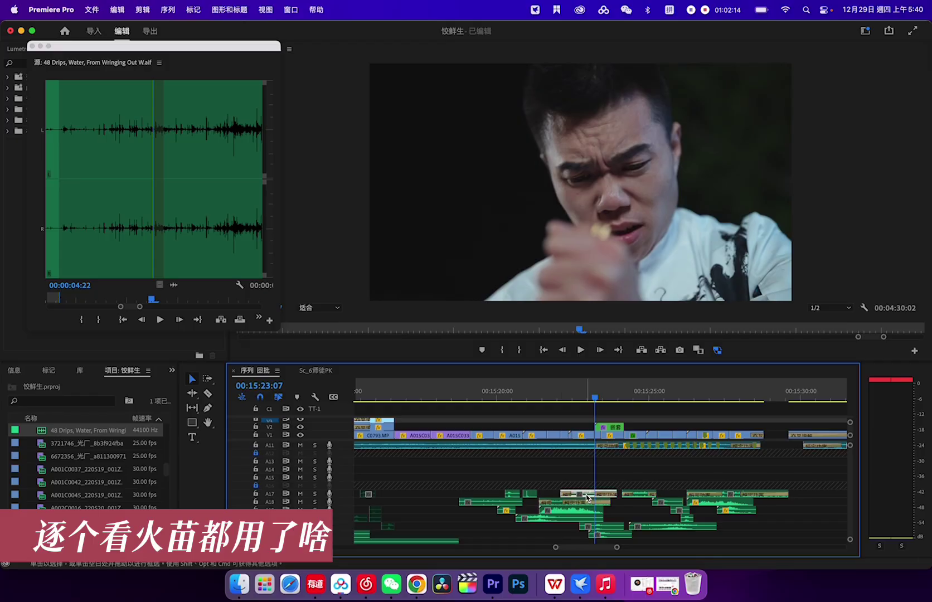
Audition the grill fire source sounds 6af100ac70c6123d207adb5585380167.mp3 and f9ef9b924e87a4982e7370ae538e0667.mp3 in the Source Monitor
double_click(541, 492)
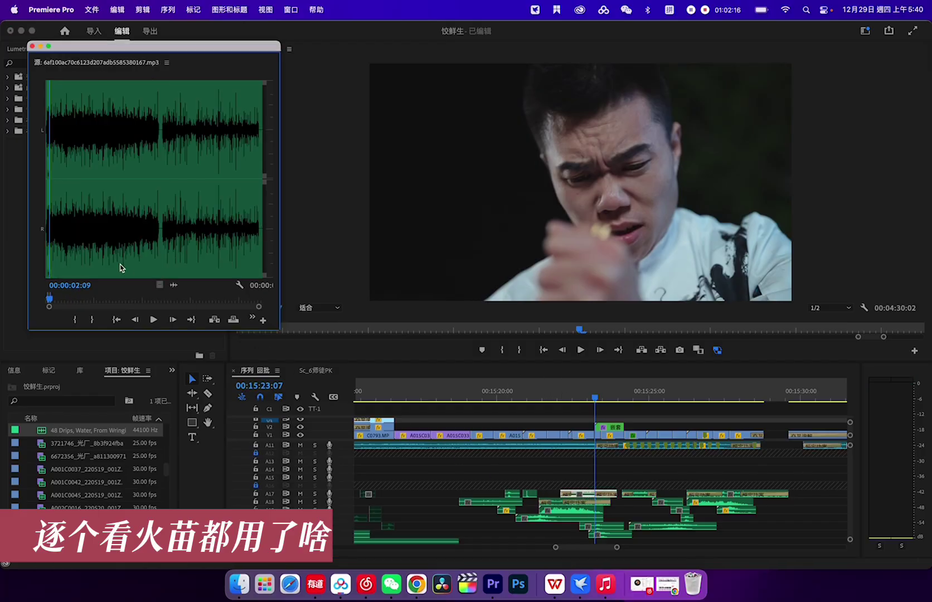
key(space)
key(space)
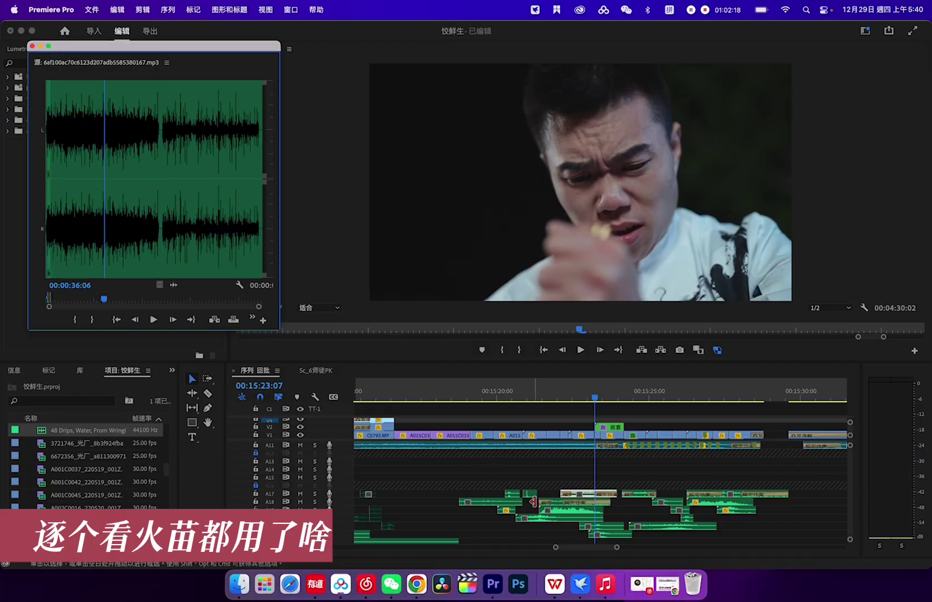
double_click(555, 504)
key(space)
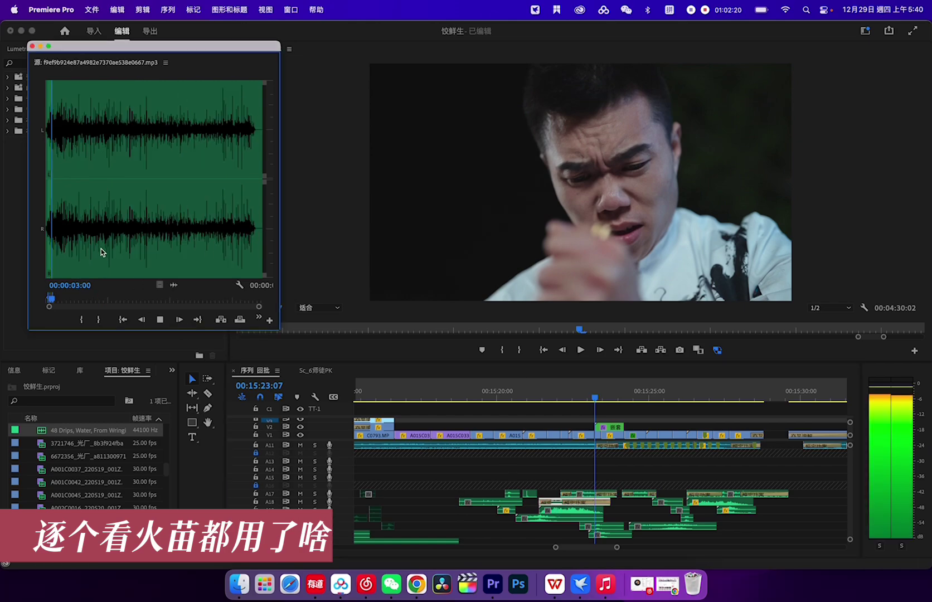
key(space)
Open the A19 flame layer 65074e1dea31881c2ce34720c7d4a4d8.wav in the Source Monitor and play it twice
double_click(558, 510)
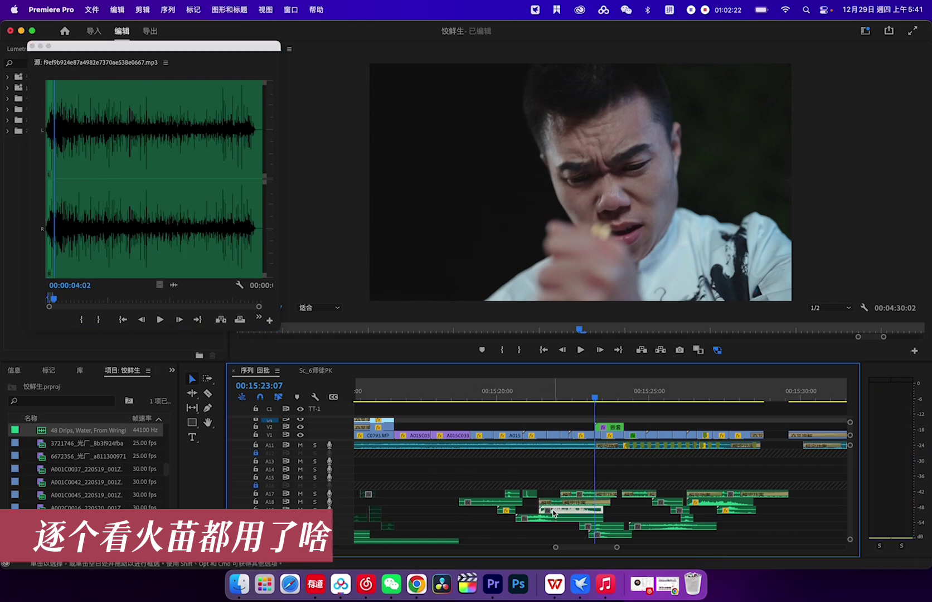
key(space)
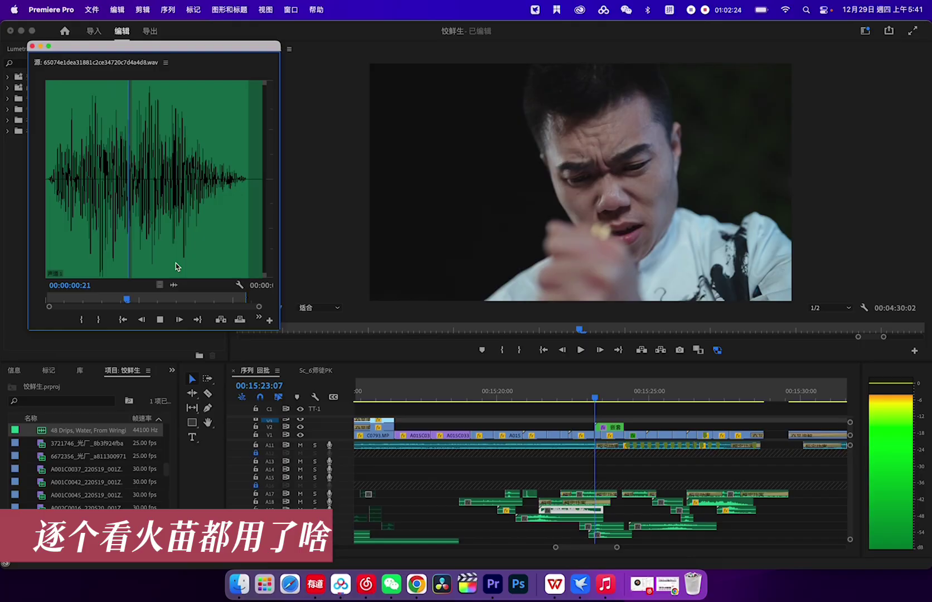
key(space)
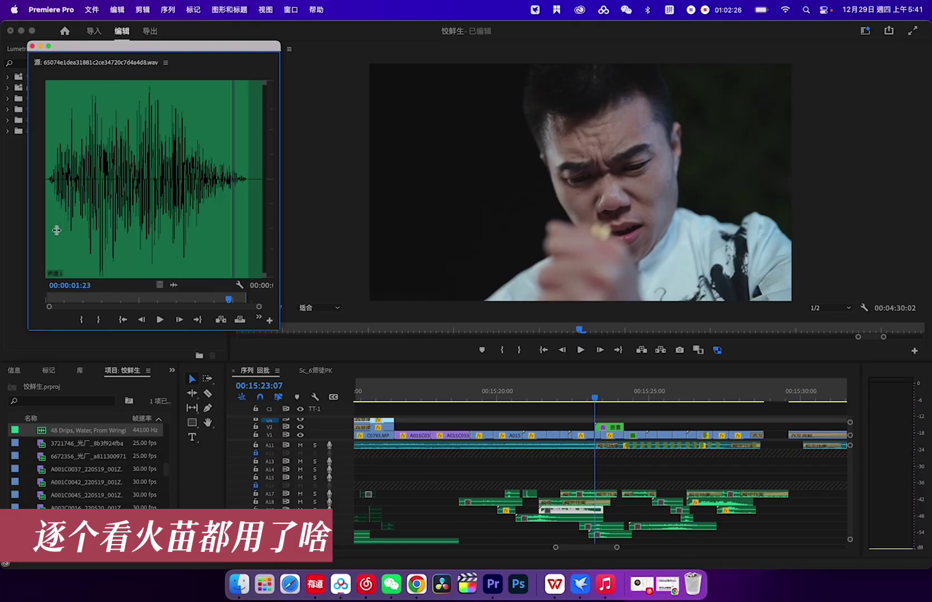
key(space)
key(space)
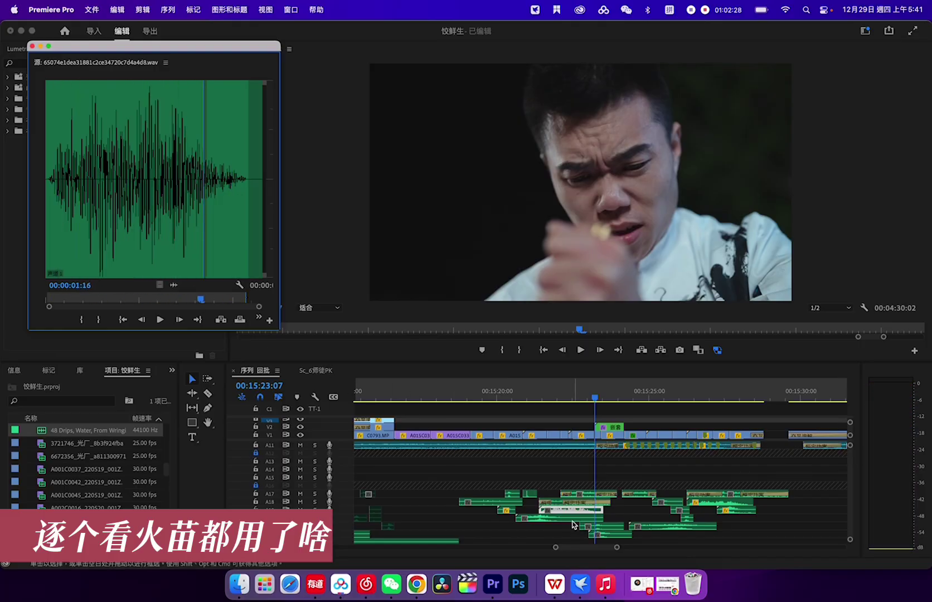
Open the A20 layer Firey swoosh.mp3 in the Source Monitor and audition it
click(567, 521)
key(f)
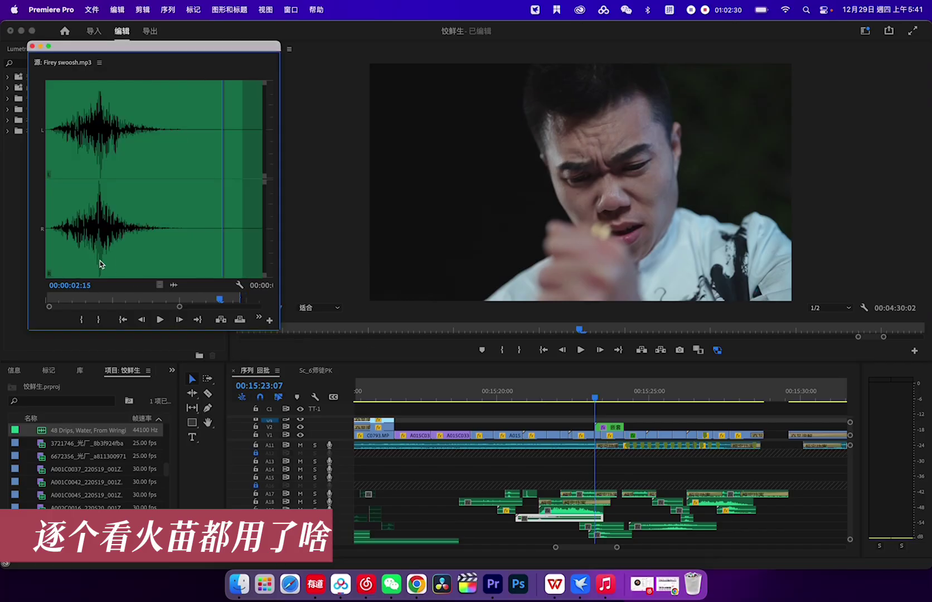
key(space)
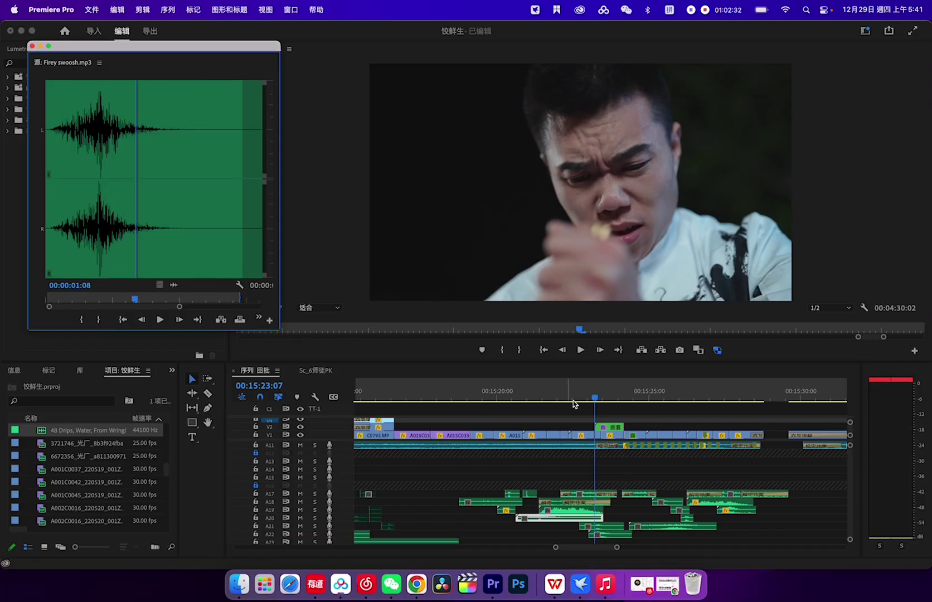
Play the cut from the grill flames to the man's close-up around 00:15:23 twice, marking its effect layers on A21 and A22
click(524, 398)
key(space)
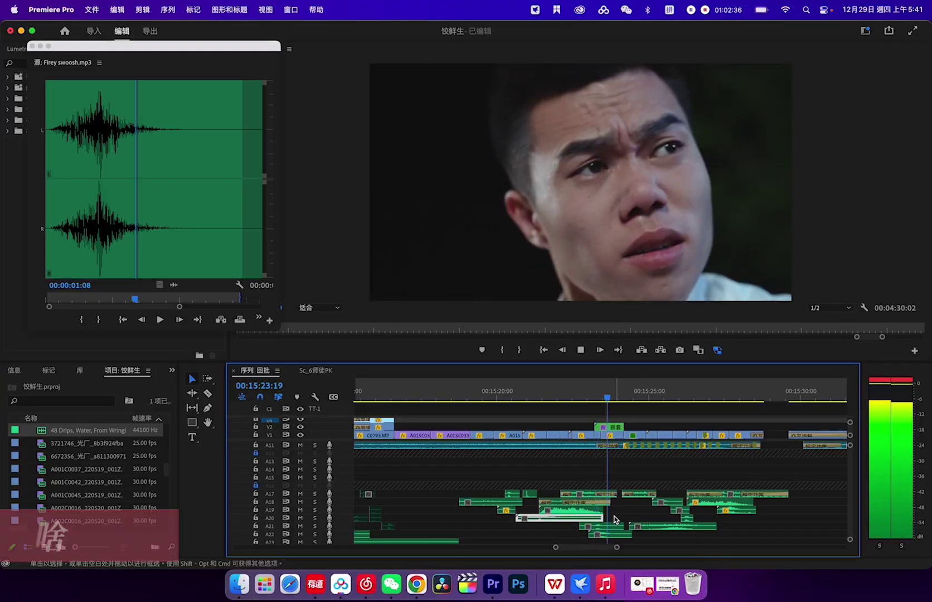
key(space)
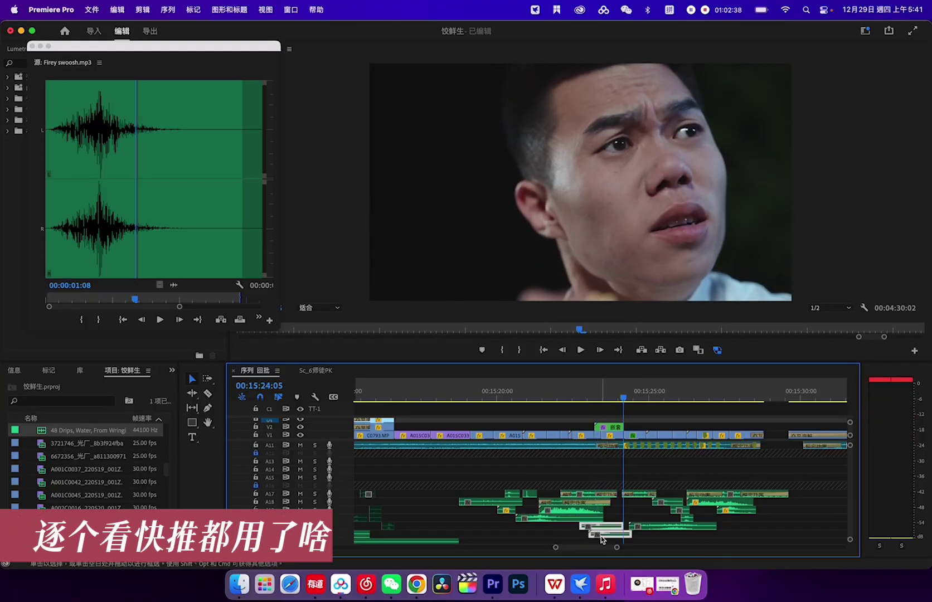
click(584, 397)
key(space)
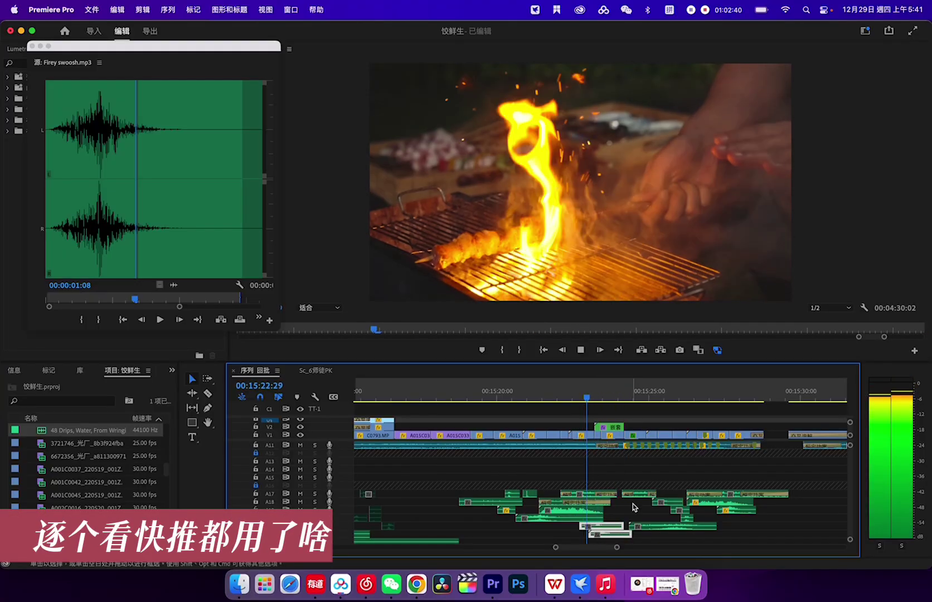
key(space)
Audition the A22 layer _嗖_一声溜走-短音效转场.wav and the A21 layer Gleam swoosh.mp3 in the Source Monitor
double_click(607, 533)
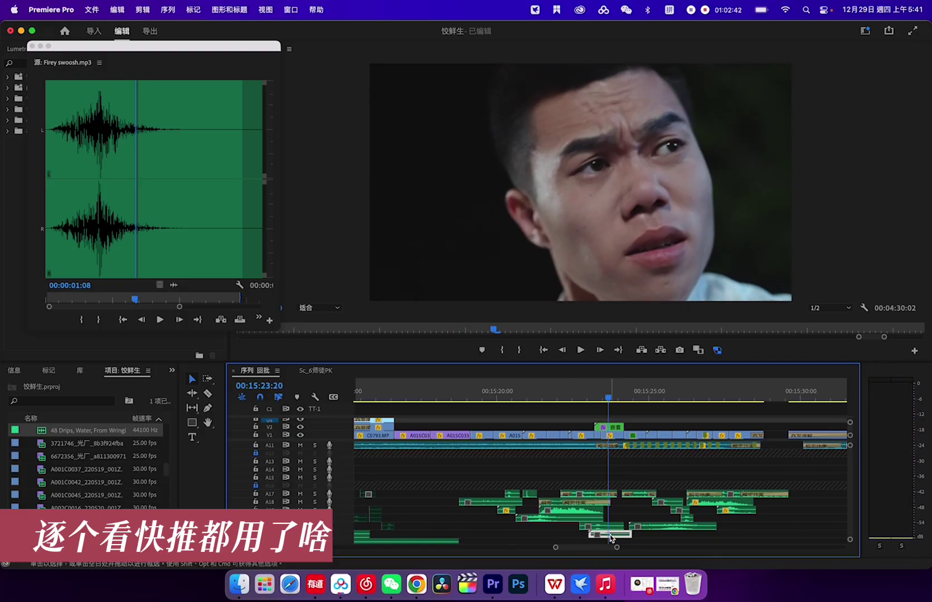
click(72, 258)
key(space)
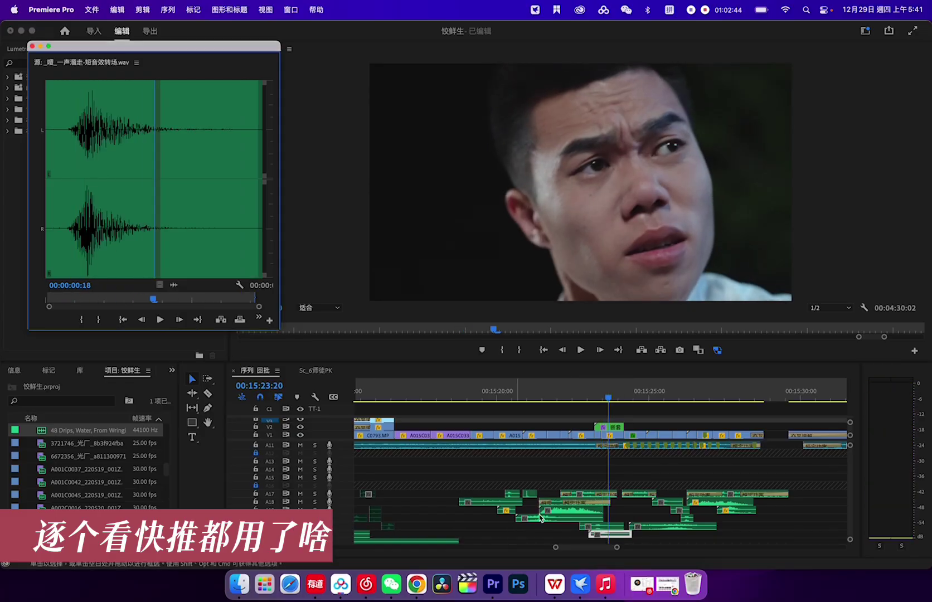
double_click(609, 527)
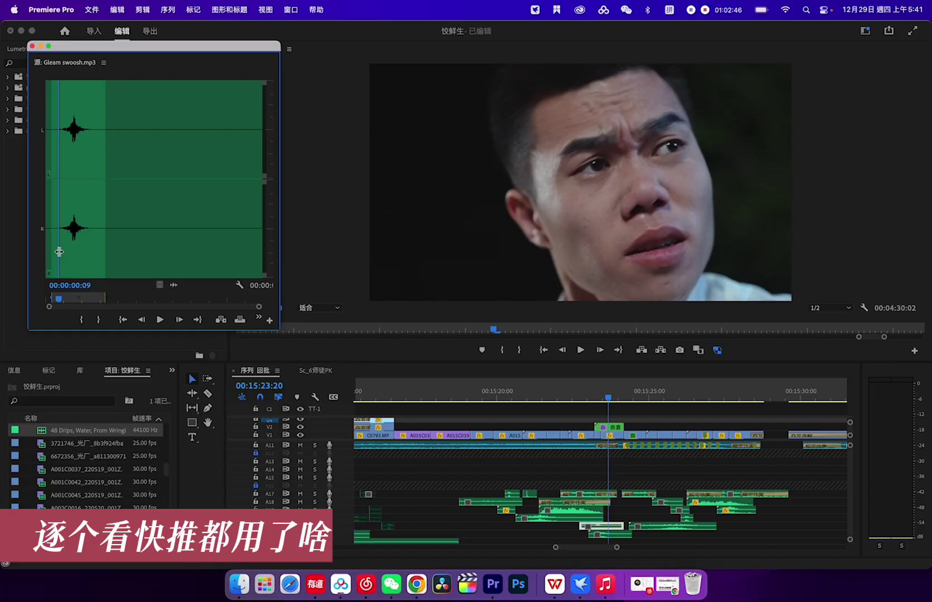
key(space)
key(space)
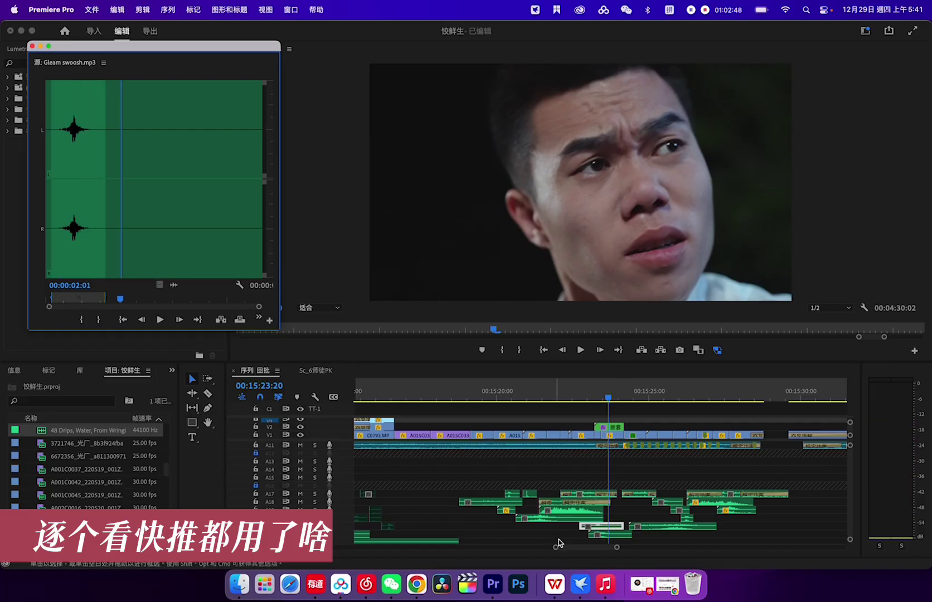
Play the sequence from the flaming grill at about 00:15:22 through the skewer-flipping shots to about 00:15:27
drag(579, 549, 582, 549)
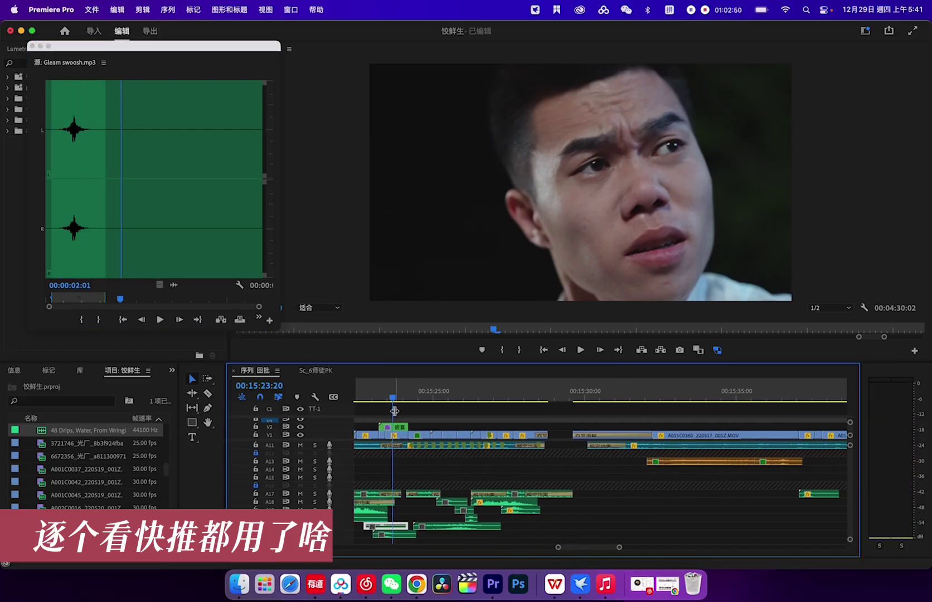
key(j)
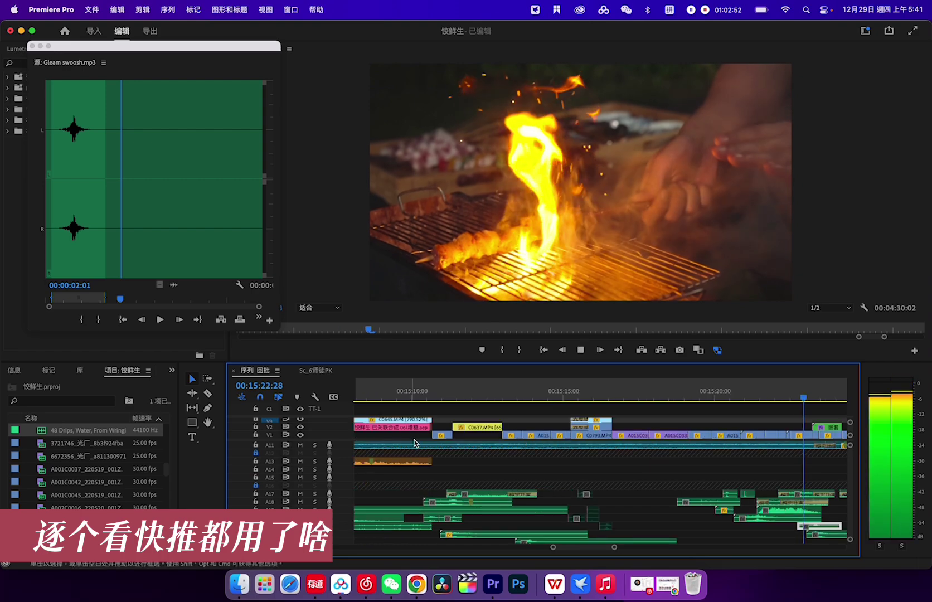
key(space)
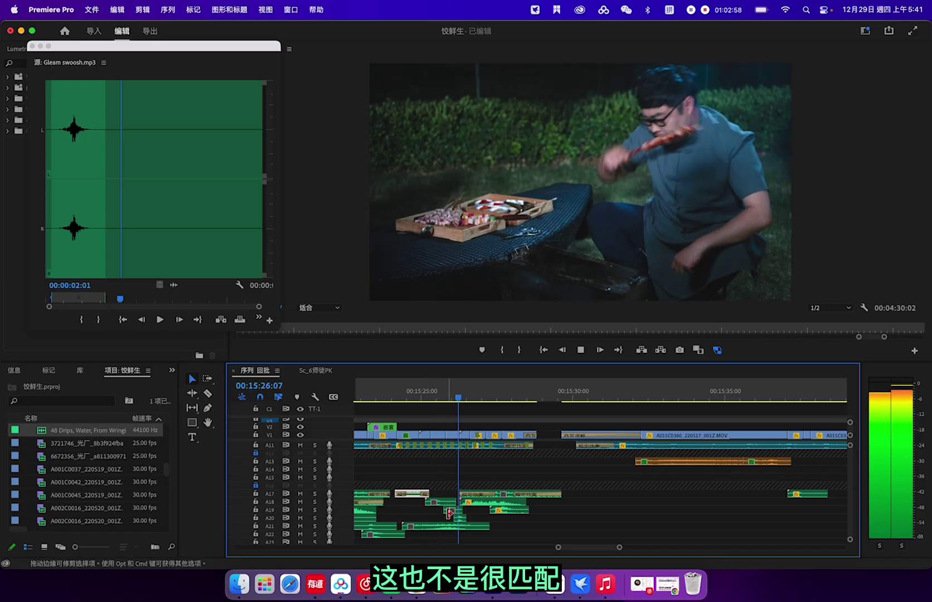
key(space)
key(space)
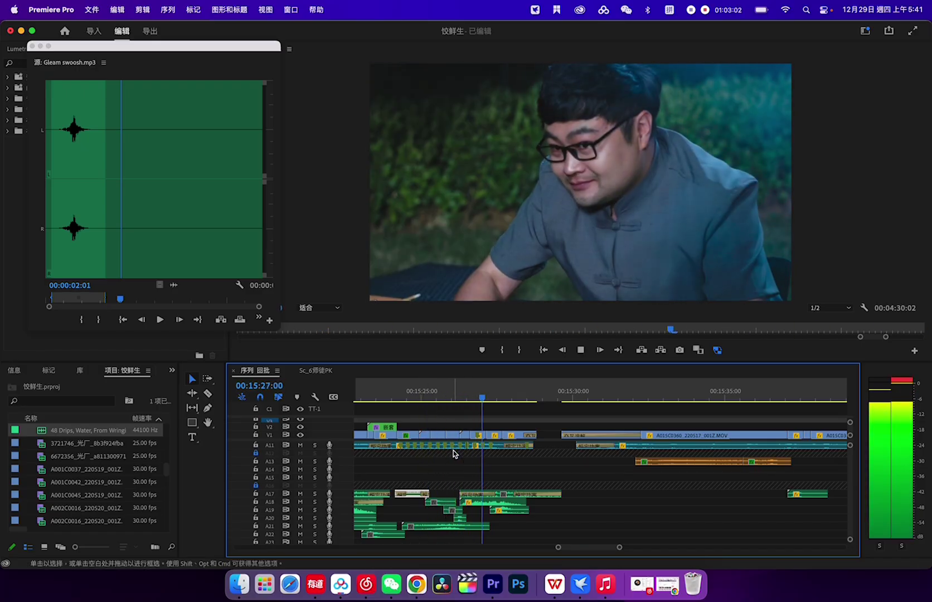
key(space)
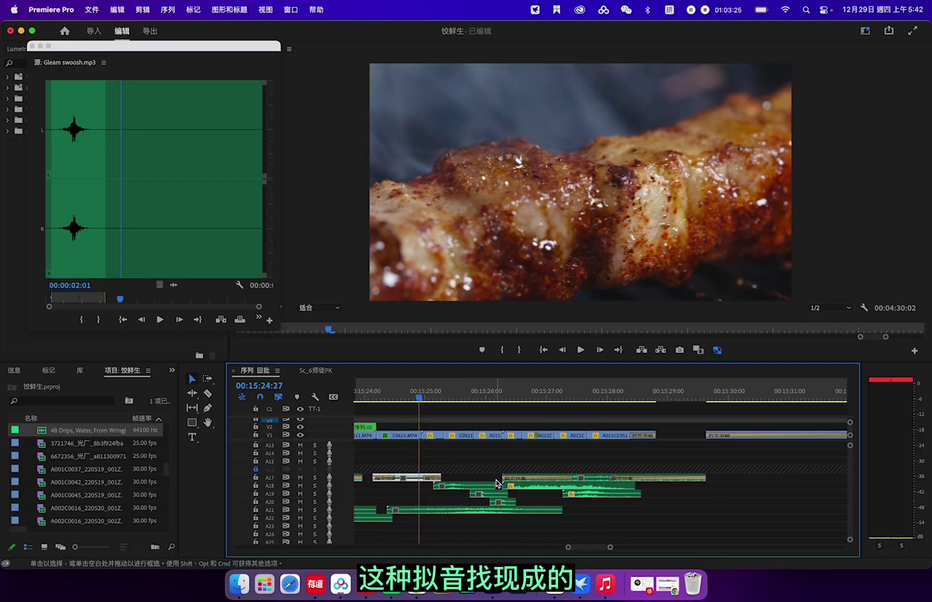
Play the skewer-flipping passage from 00:15:24:27, and replay it up to 00:15:26:21 to hear its handling sounds
key(space)
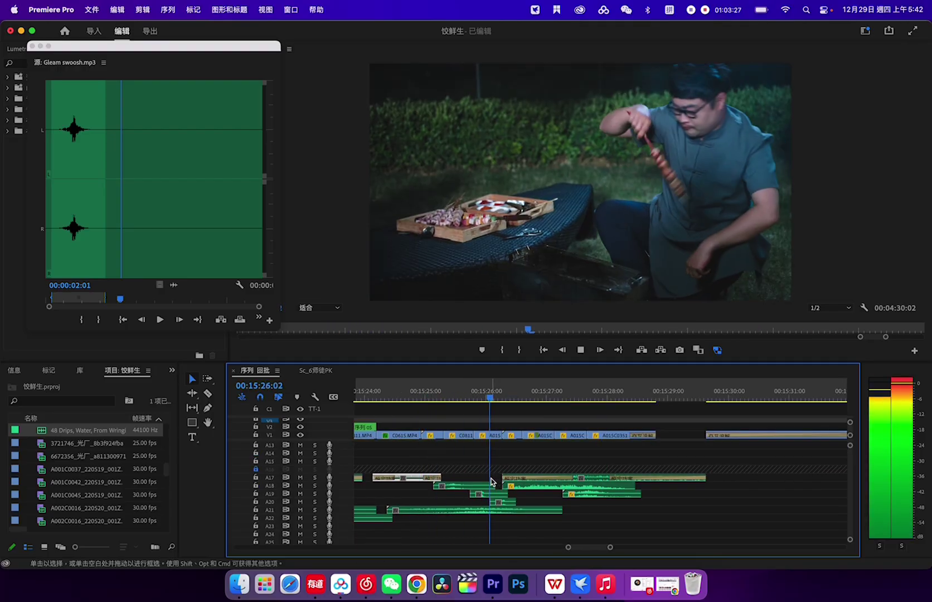
key(space)
drag(534, 397, 471, 404)
key(space)
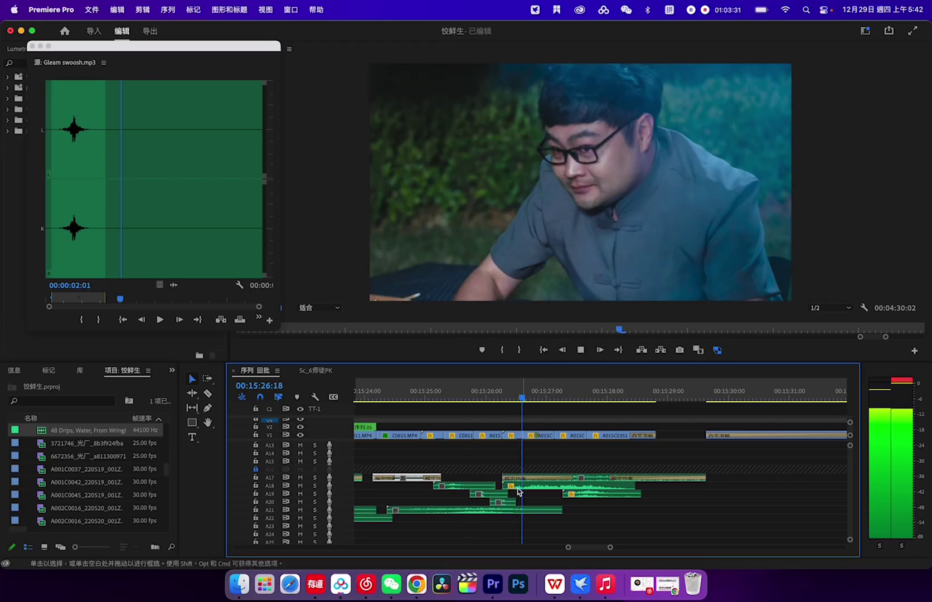
key(space)
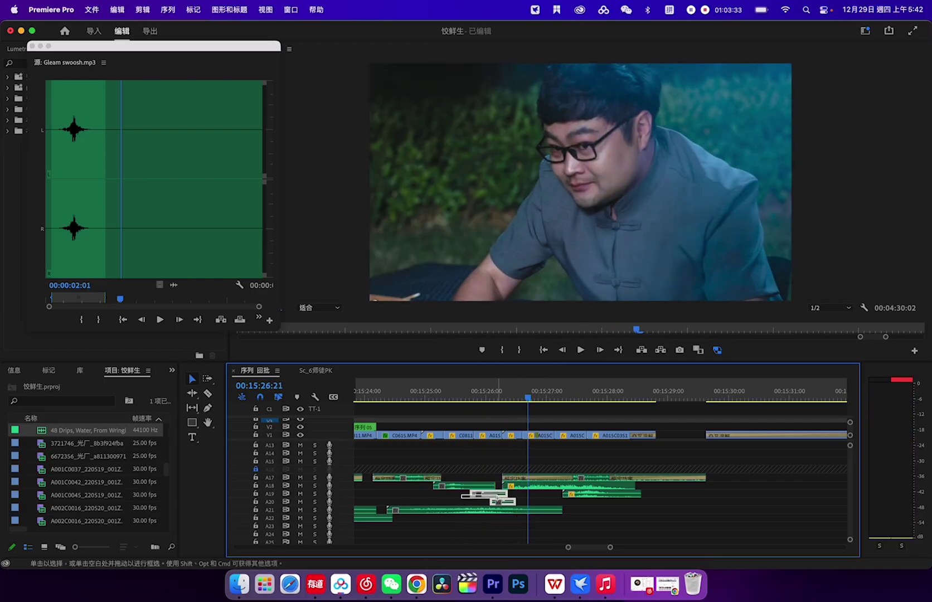
Return to 00:15:25:13 and play the passage with the two short A19 and A20 effect clips up to 00:15:26:20
key(j)
key(j)
key(space)
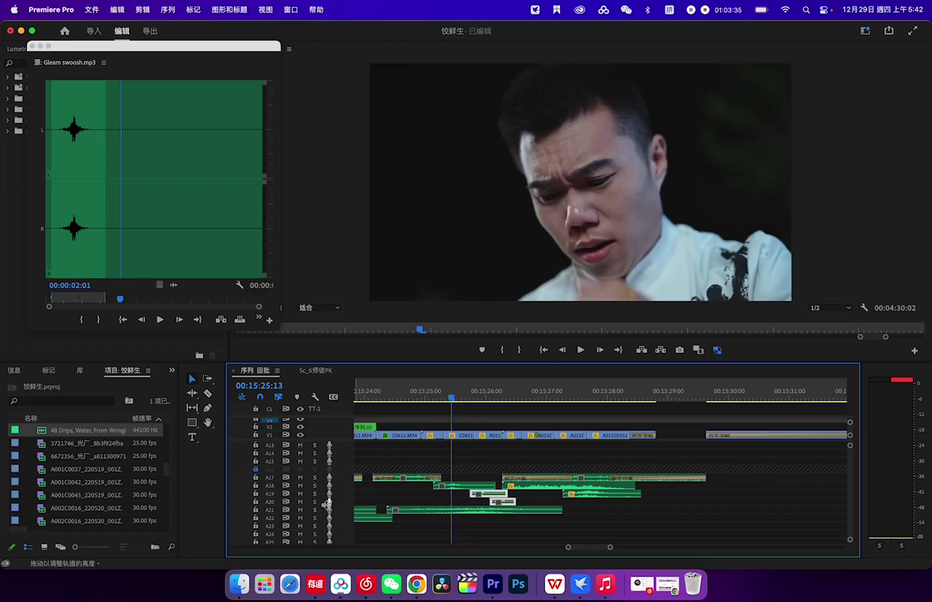
click(315, 501)
key(space)
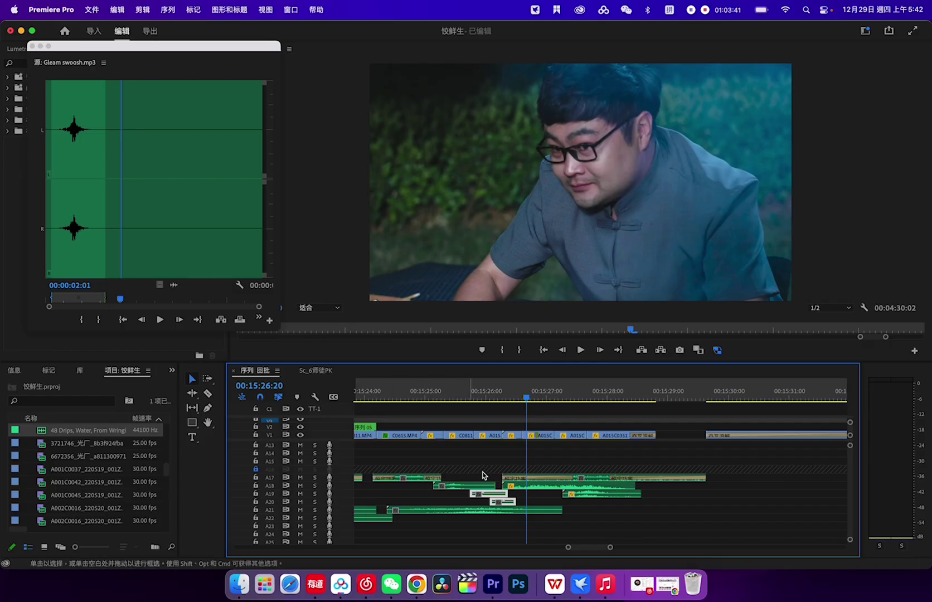
Disable the short effect clips on A19 and A20 and play the passage from 00:15:25:00 without them
drag(527, 402, 426, 400)
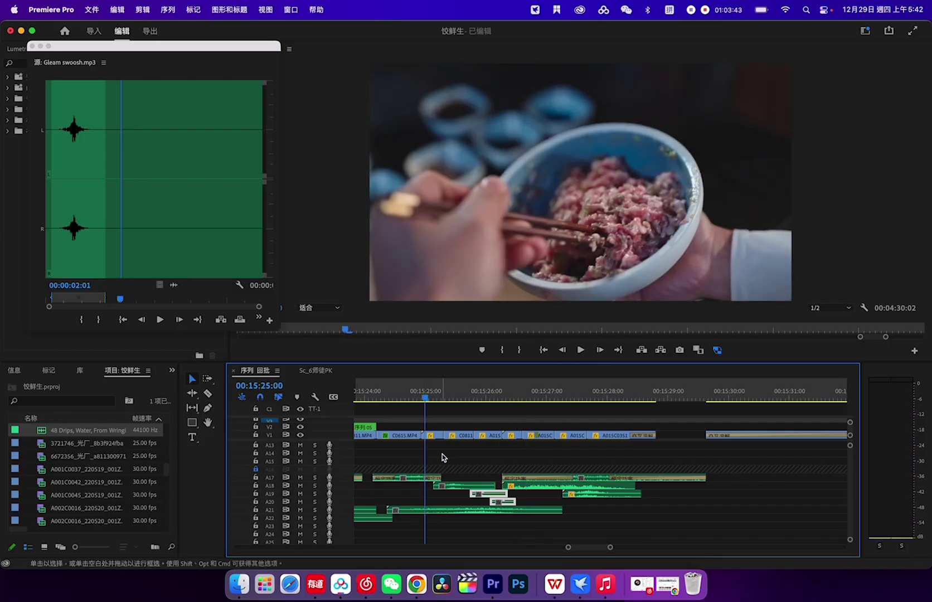
key(space)
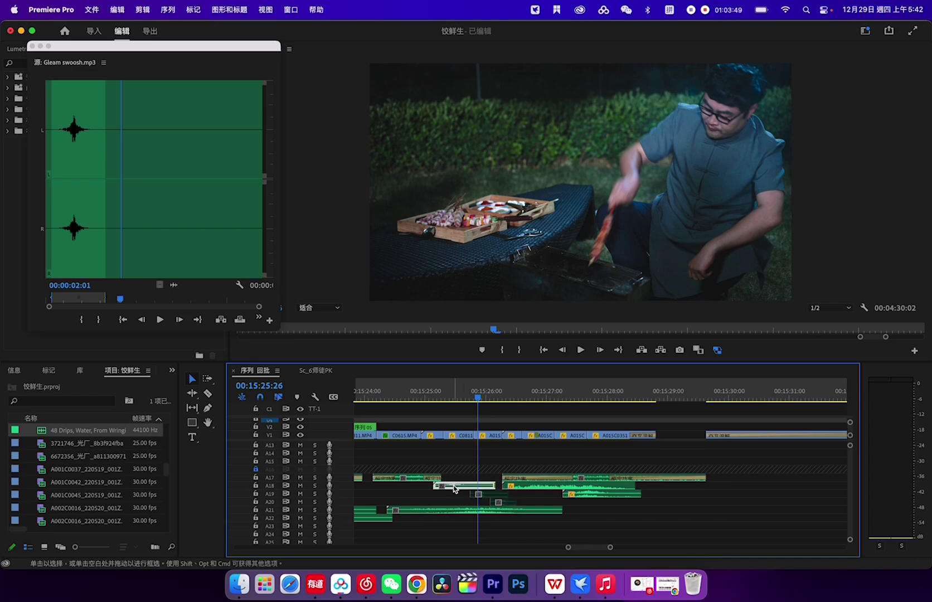
key(space)
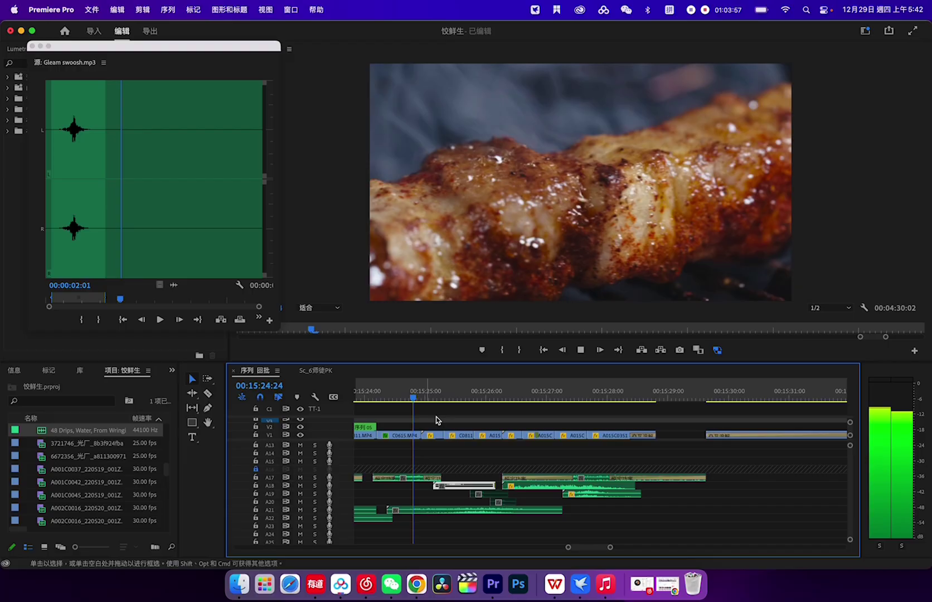
key(j)
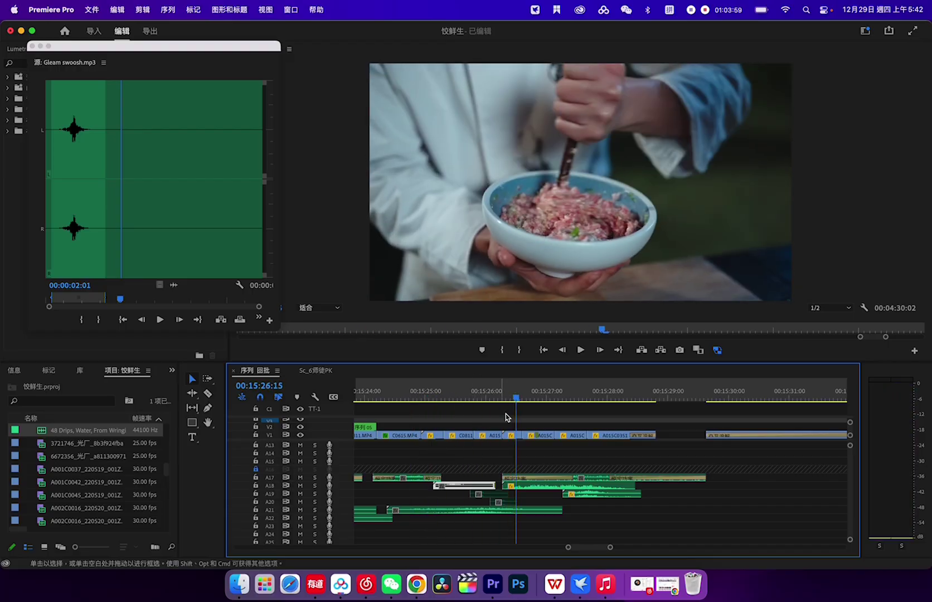
key(k)
Move the A18 effect clip down to A23, starting at about 00:15:25:19, and play the passage with it
drag(460, 483, 515, 527)
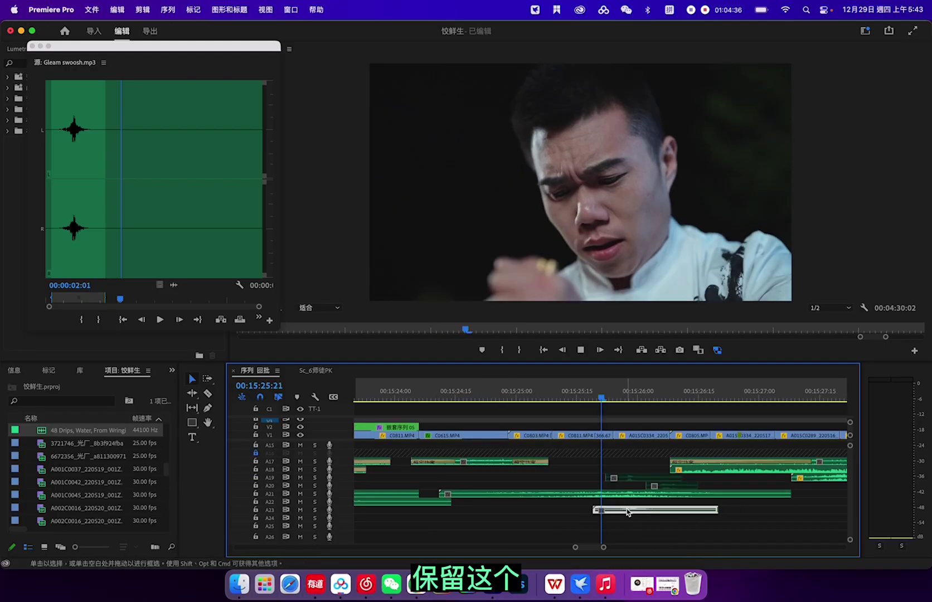
key(space)
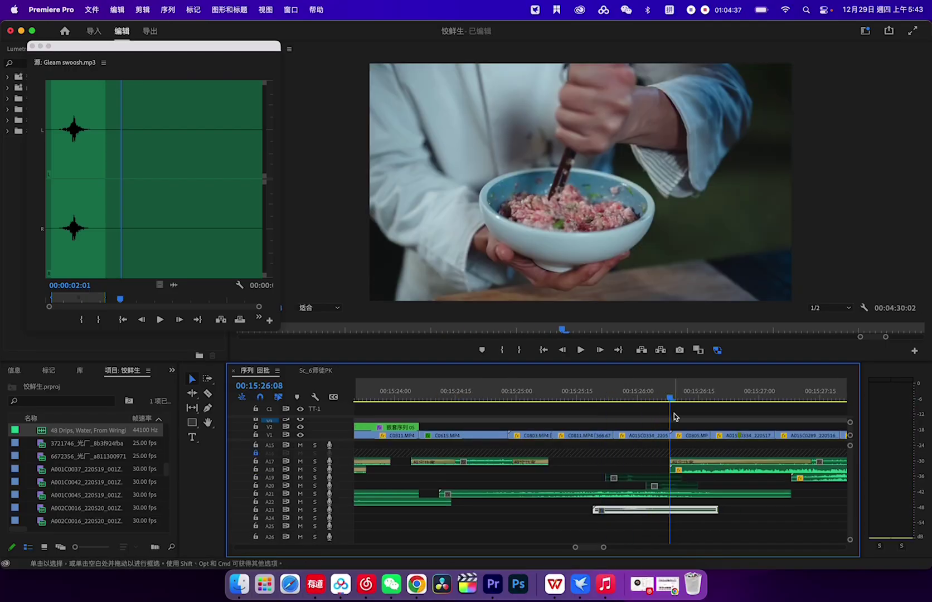
click(477, 397)
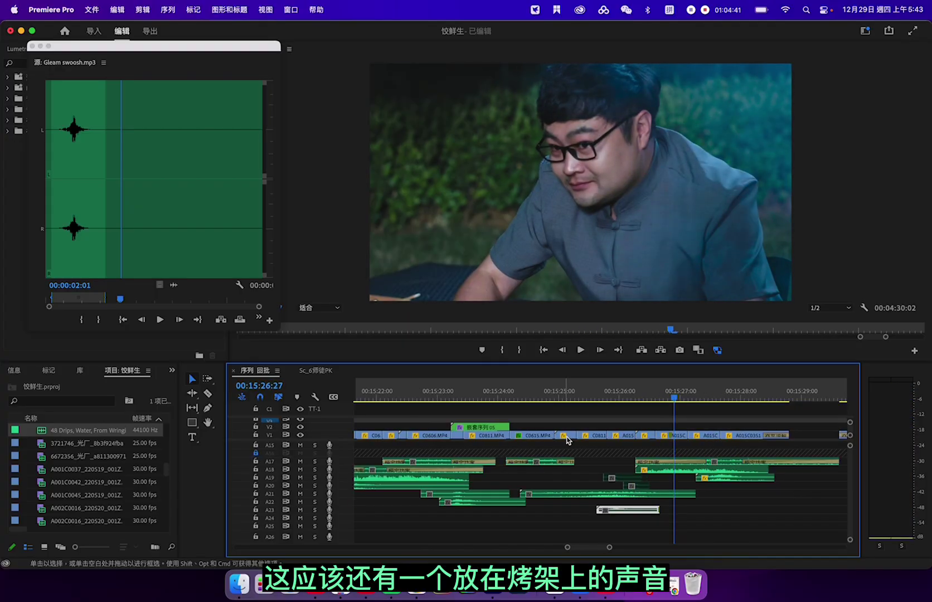
Play the skewer shots with the A23 effect clip from about 00:15:25:11, and return to 00:15:26:00
click(582, 393)
key(space)
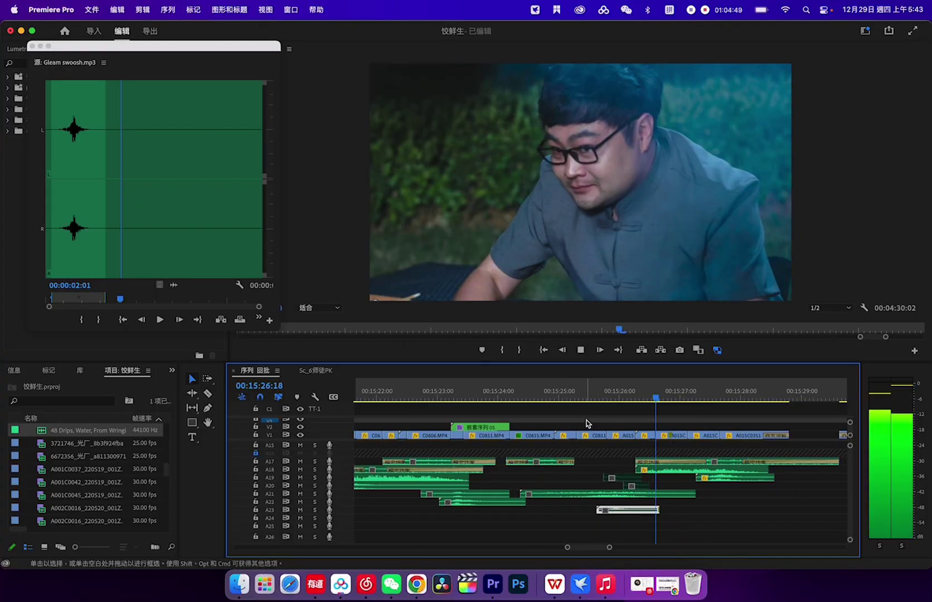
key(space)
click(617, 395)
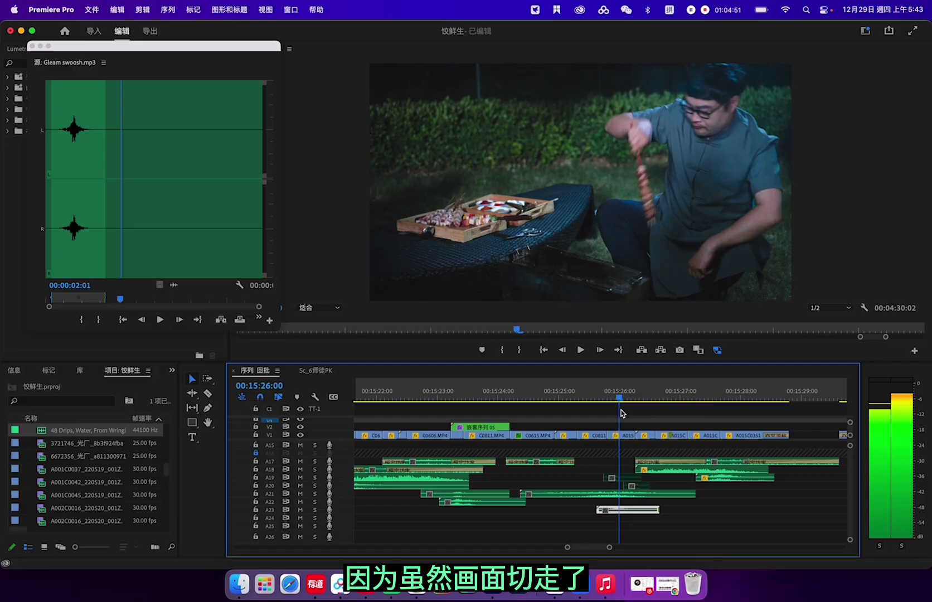
Select the short A20 effect clip and play its passage from about 00:15:25:08 to 00:15:26:20
click(641, 487)
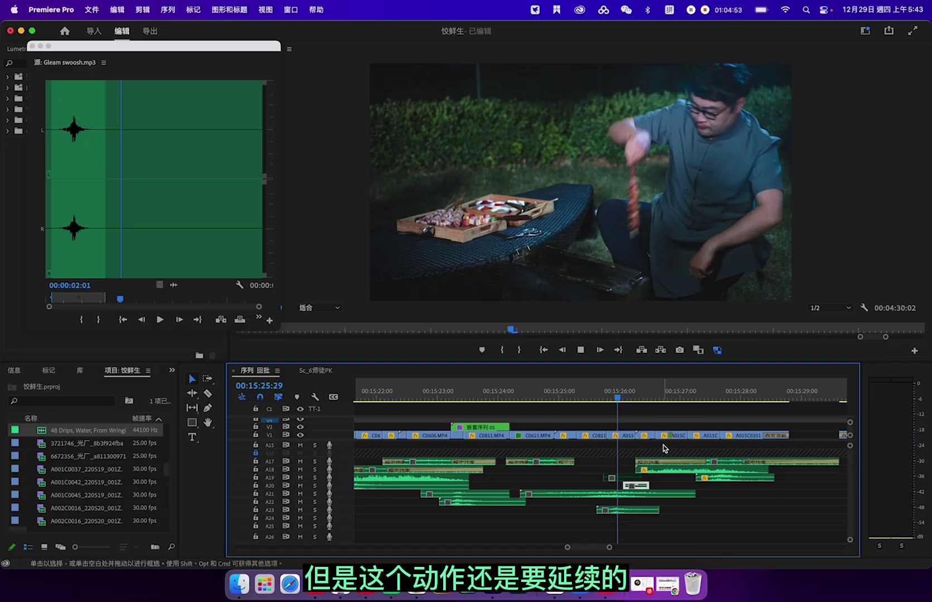
key(space)
click(576, 404)
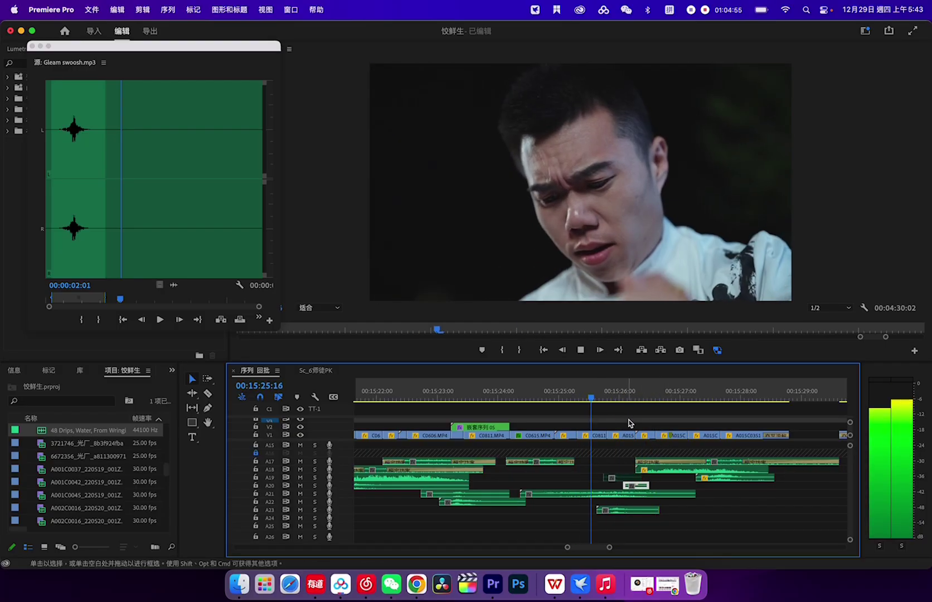
key(space)
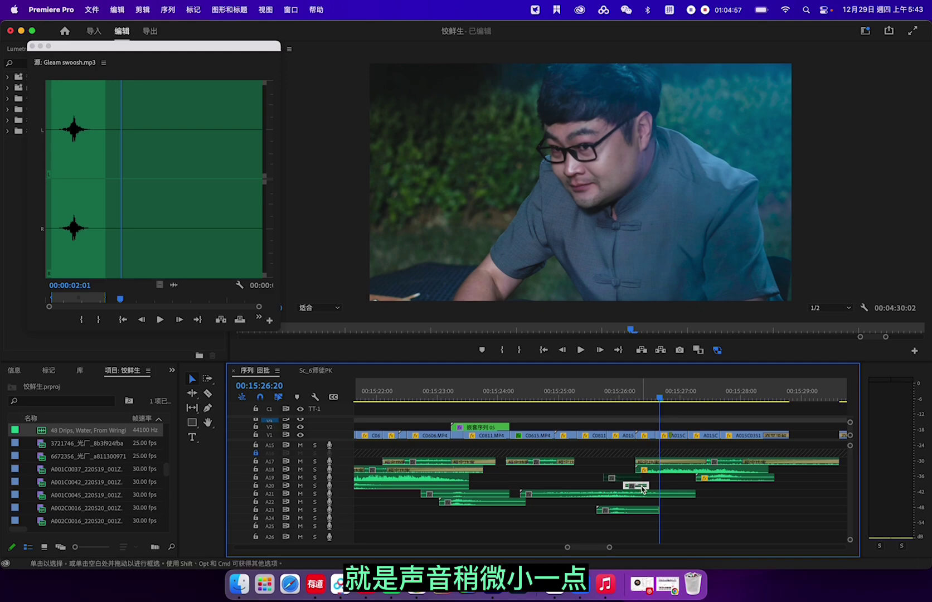
Replay the skewer and grill shots from about 00:15:25:08 to 00:15:27:15, and once more from about 00:15:25:11
click(575, 401)
key(space)
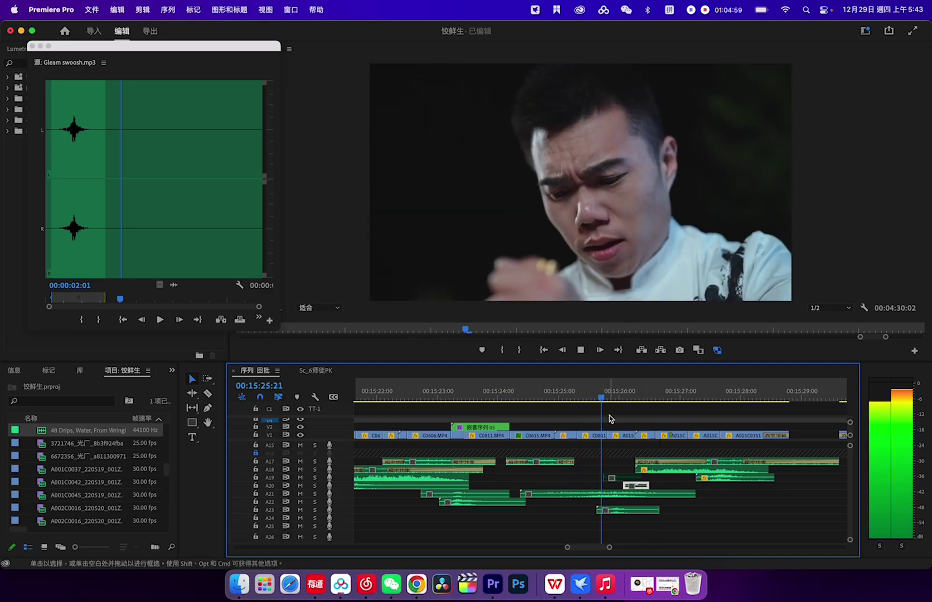
key(space)
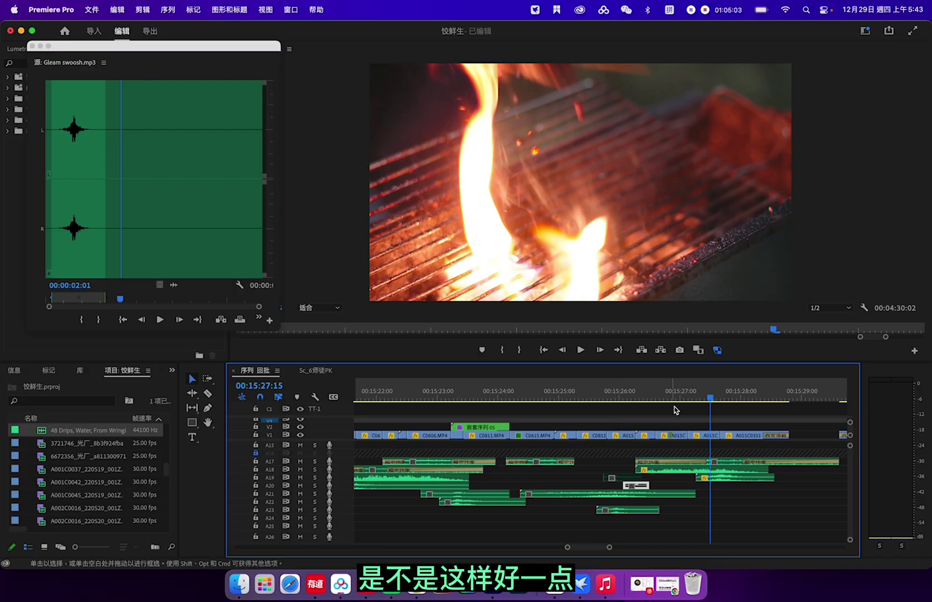
click(581, 397)
key(space)
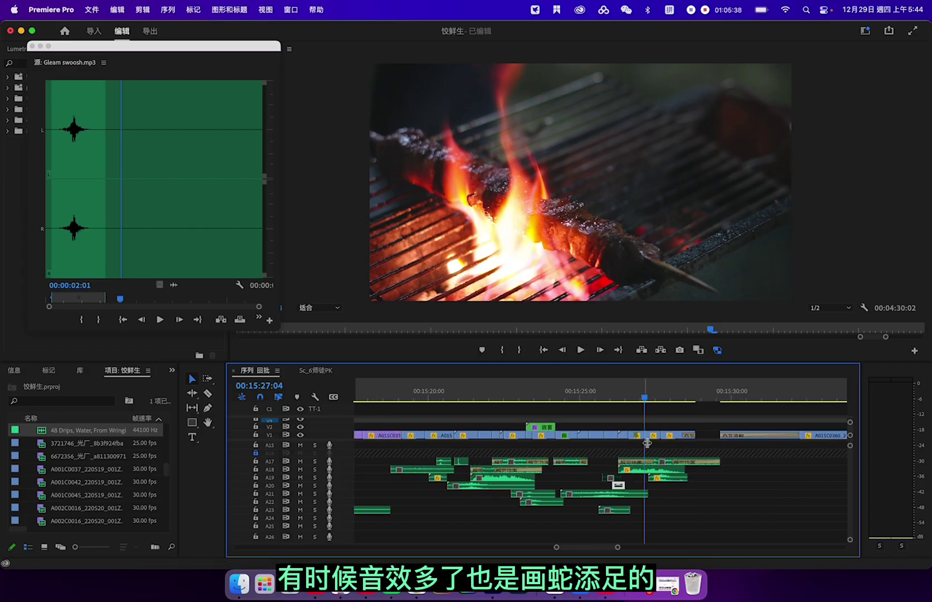
Play the closing stretch from about 00:15:25:07 to the food-serving shot at 00:15:31:28
drag(646, 399, 588, 409)
key(space)
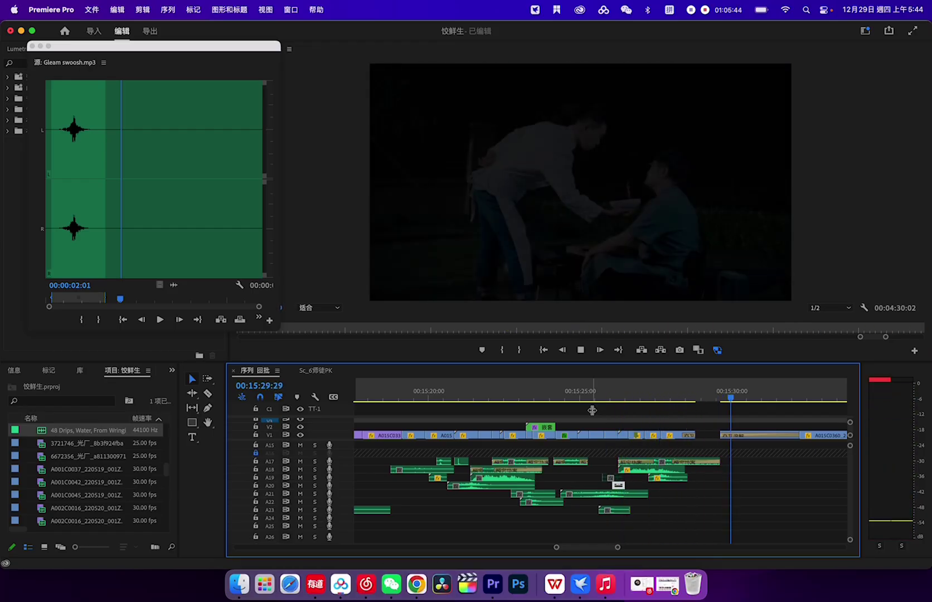
key(space)
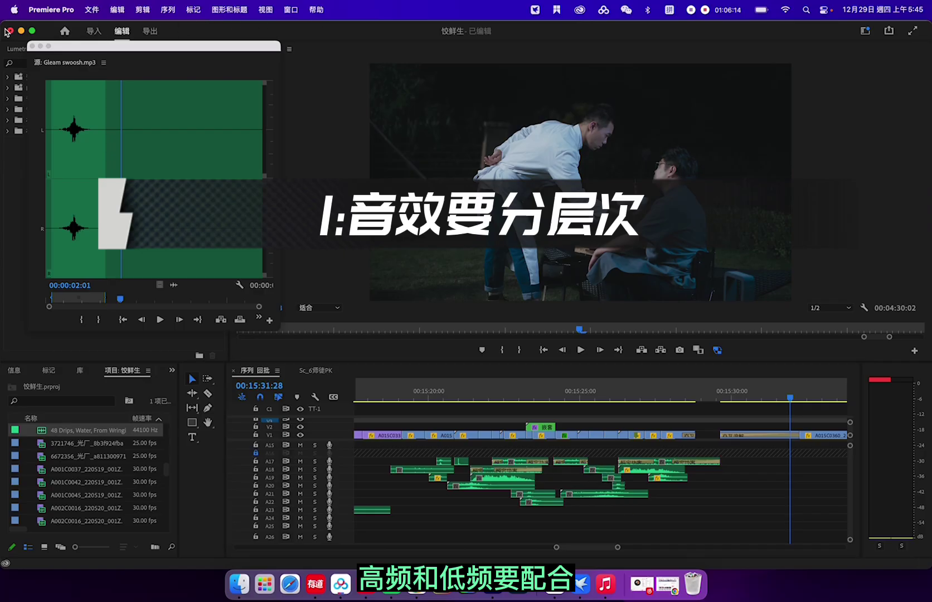
Close the Premiere Pro project without saving its changes, and open the [结缘笔记]-1205 project in DaVinci Resolve
click(10, 30)
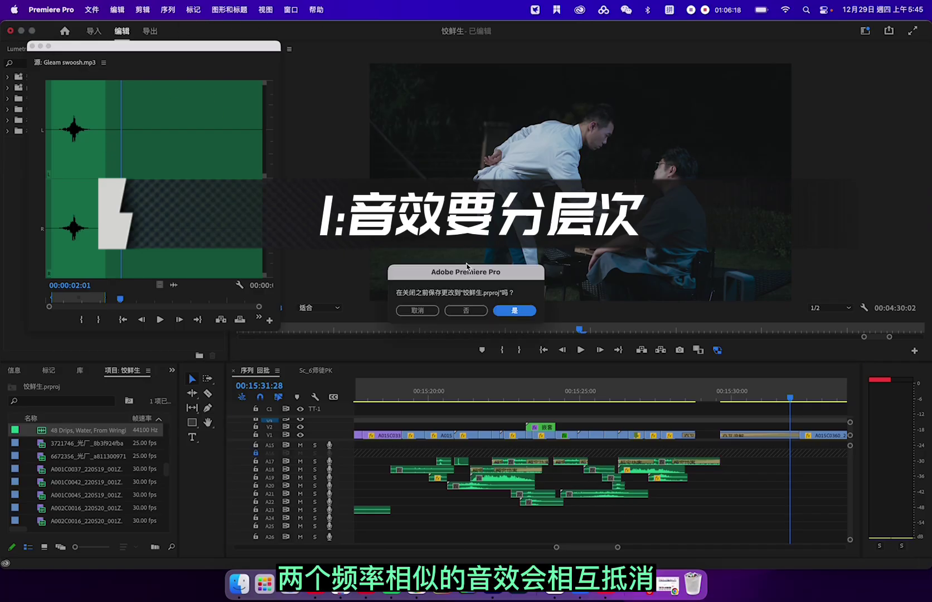
click(466, 310)
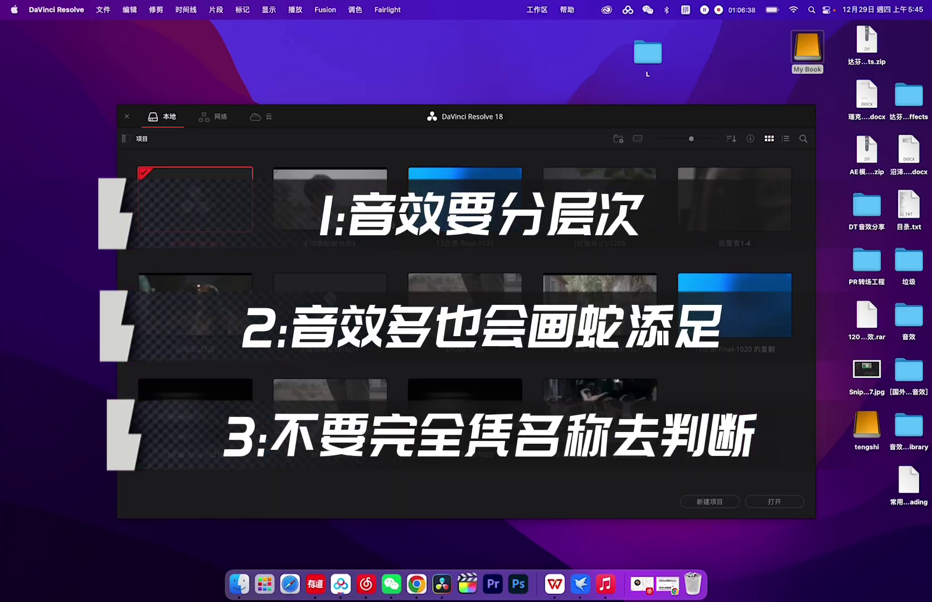
click(578, 201)
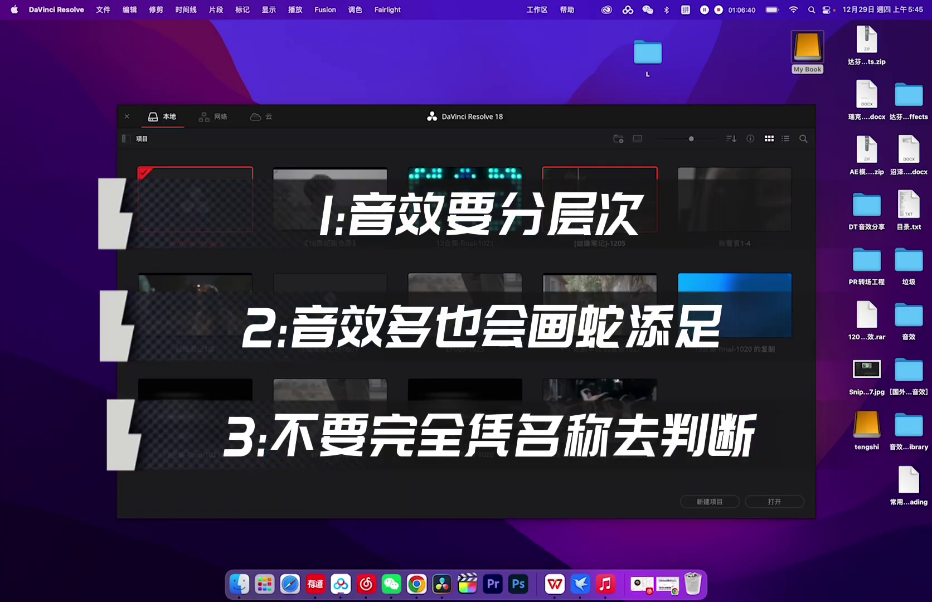
click(773, 503)
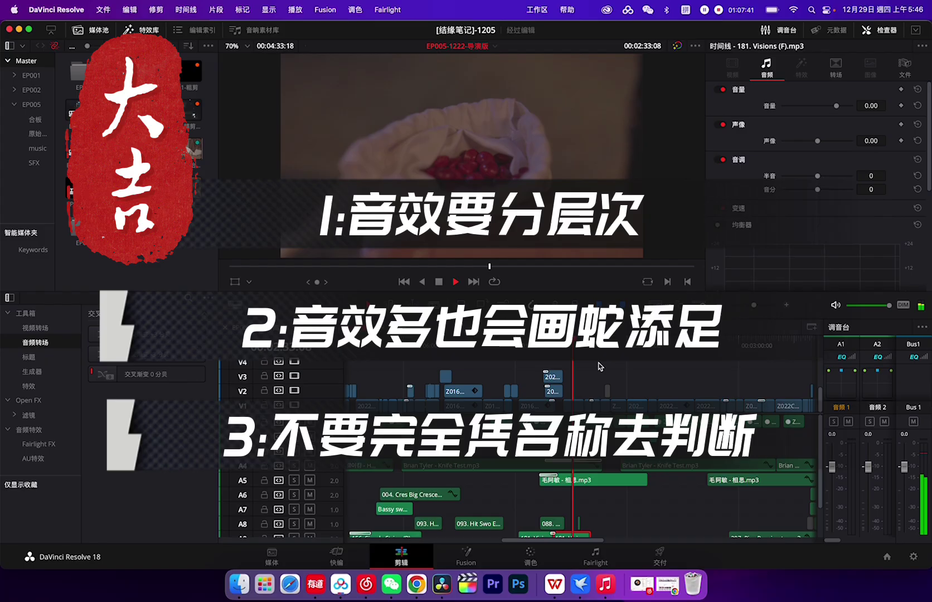
Play the red-berry pouch shot from about 00:02:33:08, replay its end, and stop at 00:02:34:14
key(space)
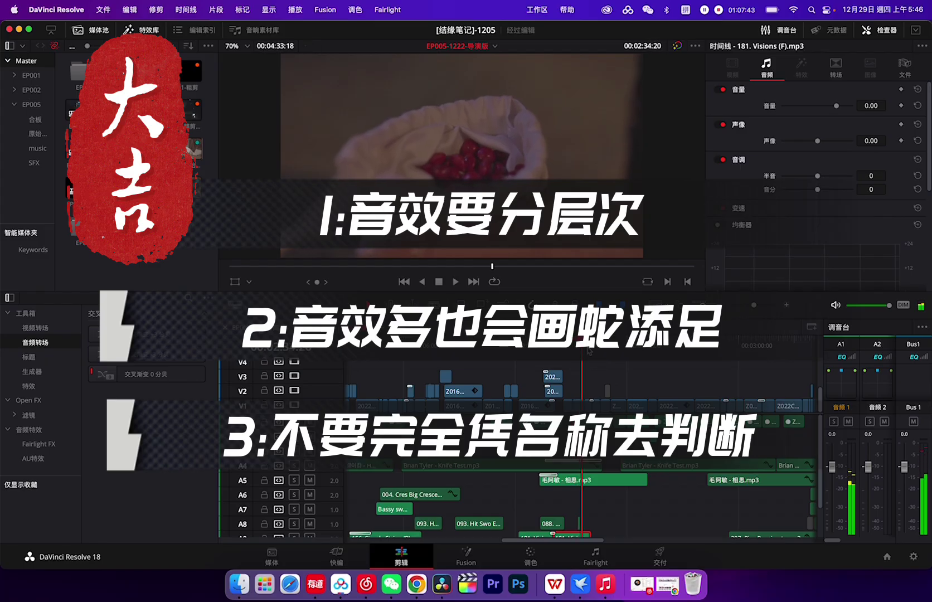
key(j)
key(l)
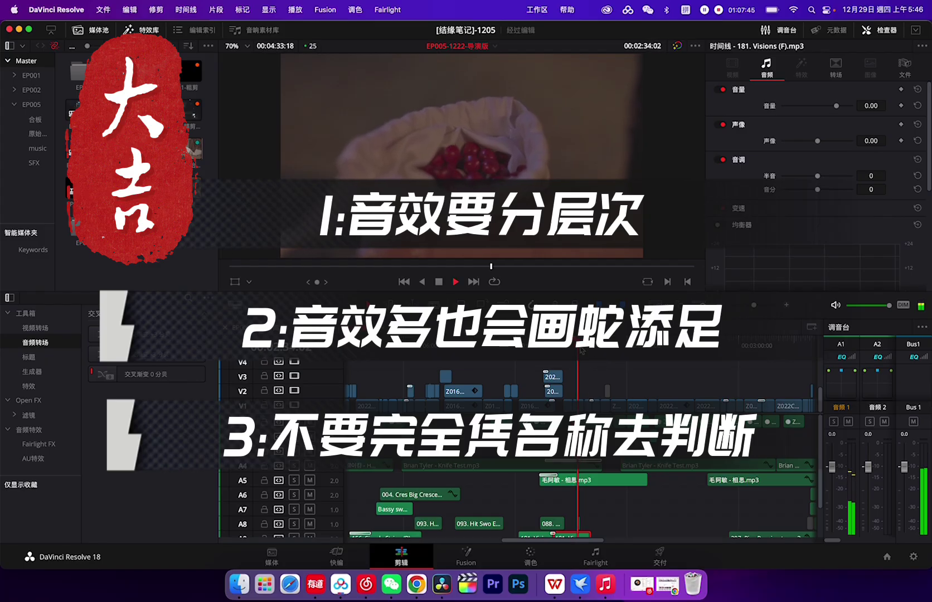
key(space)
Open the source of the short A8 effect clip before 00:02:34:14, 26 Knife Stab & Cut, W_Gush.wav, and audition it again from its start
scroll(613, 462, down, 3)
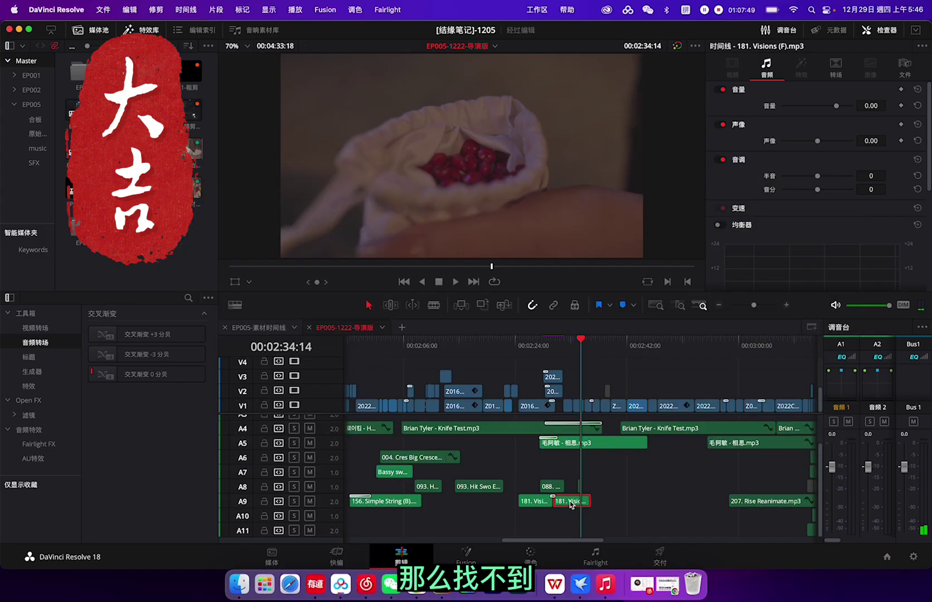
right_click(570, 504)
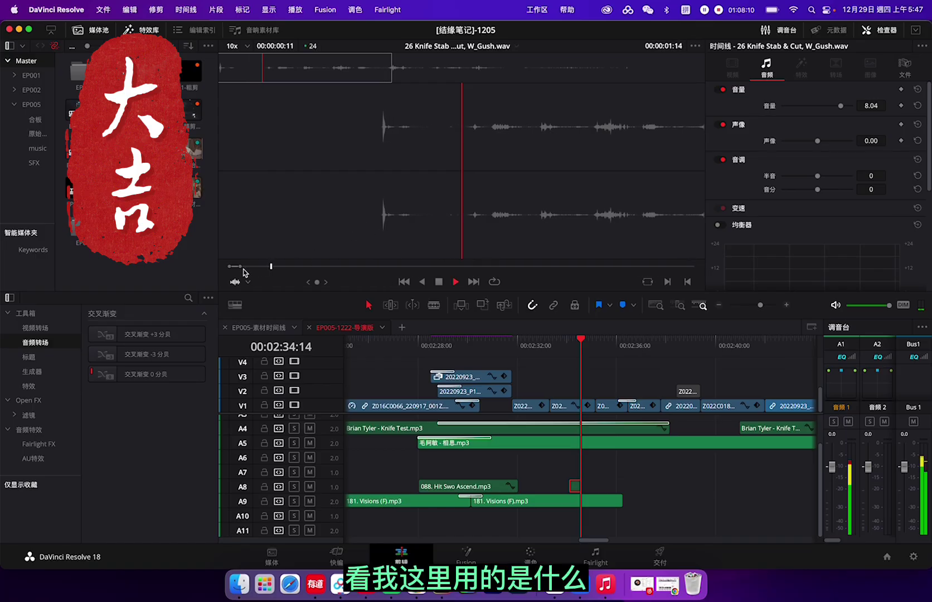
key(space)
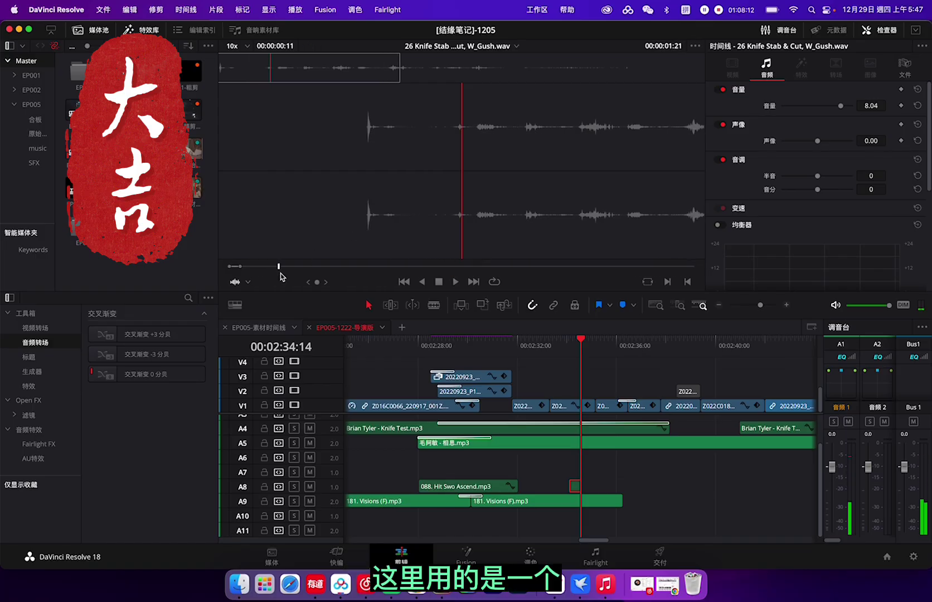
key(Home)
key(space)
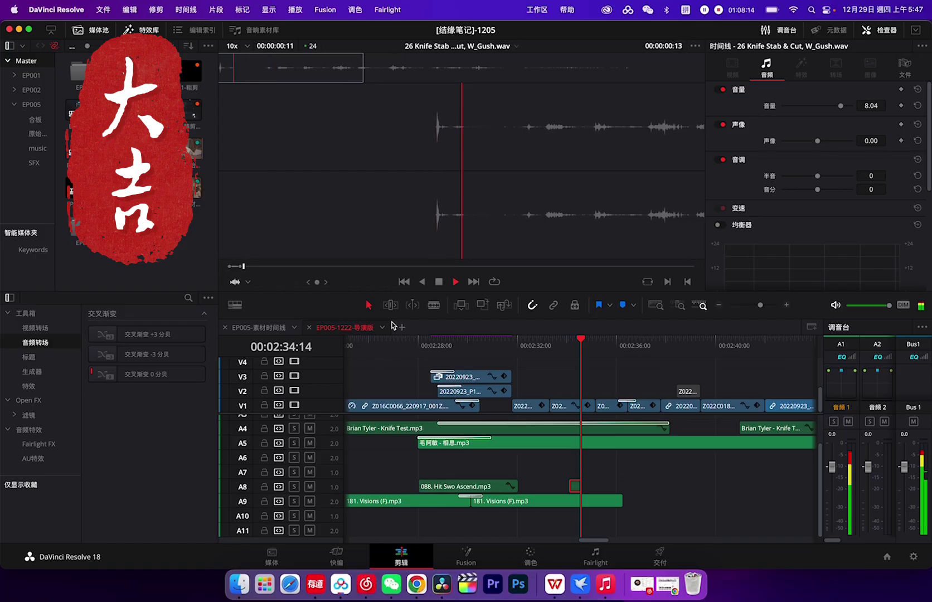
key(space)
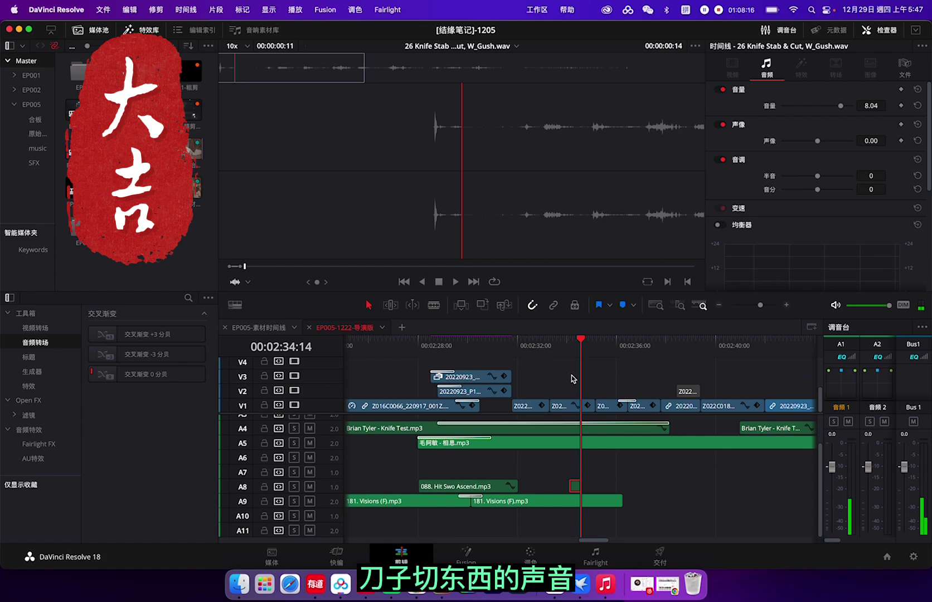